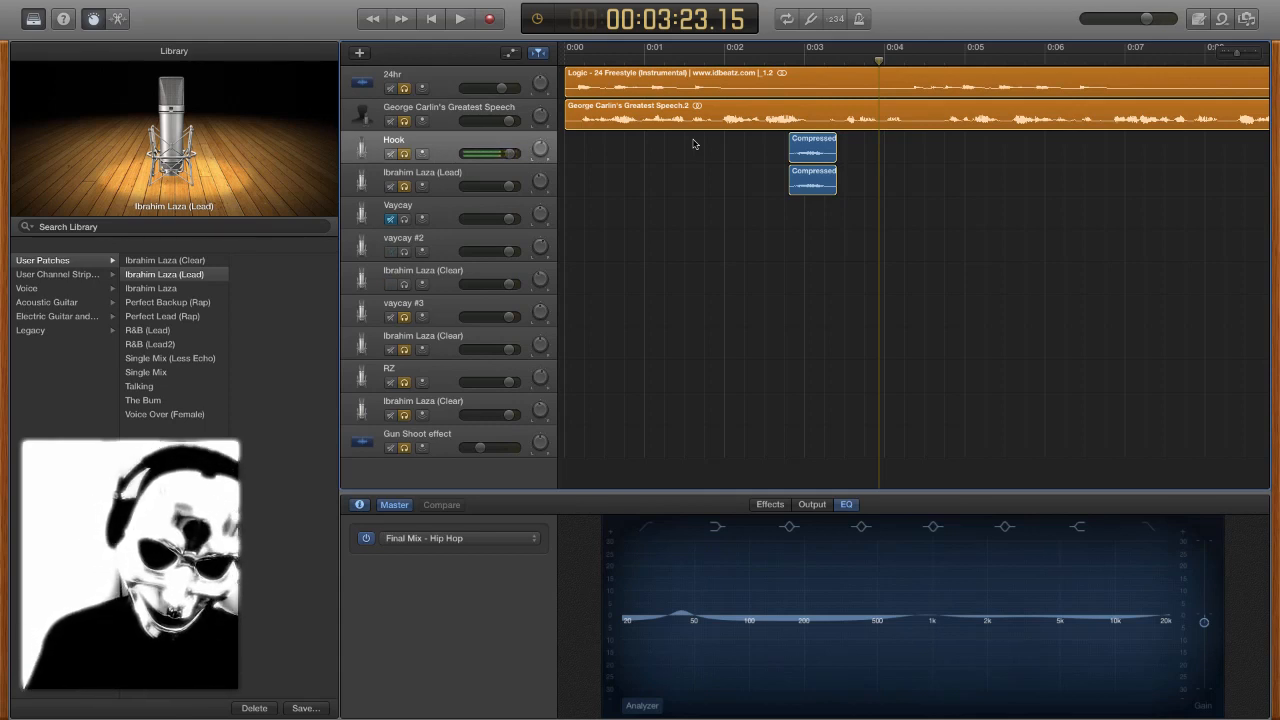
- Play the mix from the beginning, skip ahead to play the section from about 1:49, and stop playback
{"action": "left_click", "coordinate": [562, 57]}
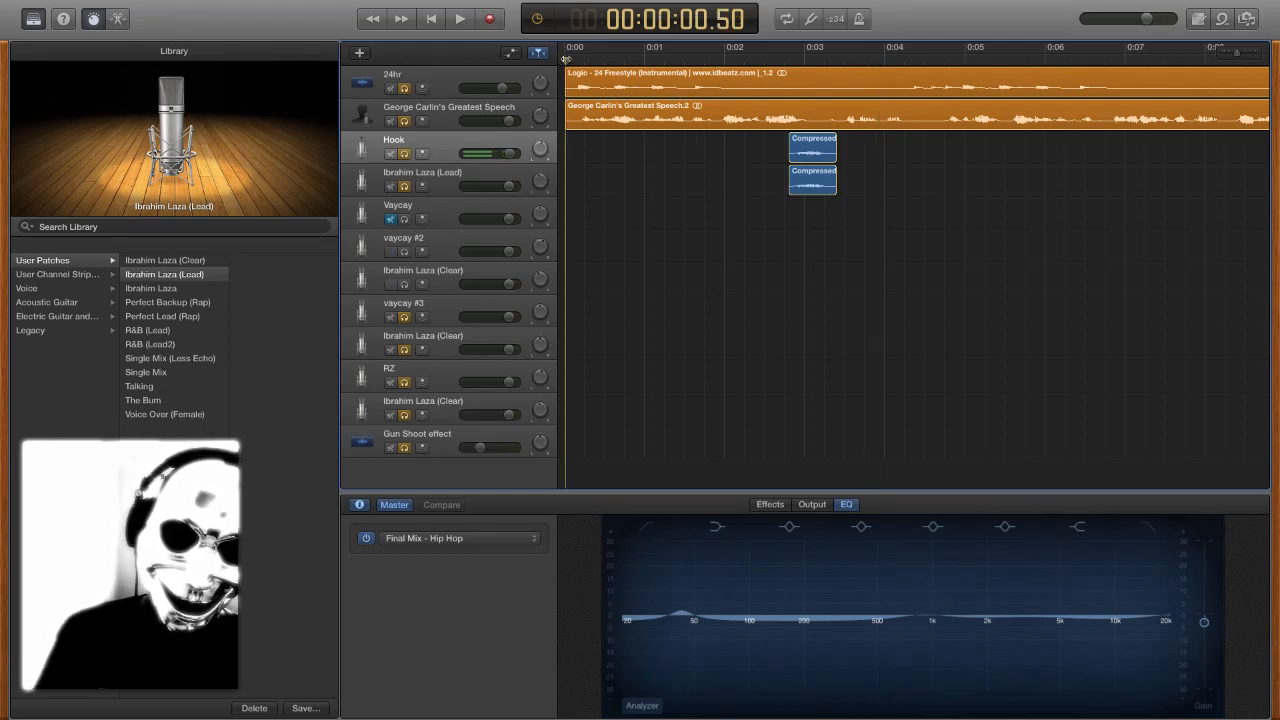
{"action": "left_click", "coordinate": [462, 20]}
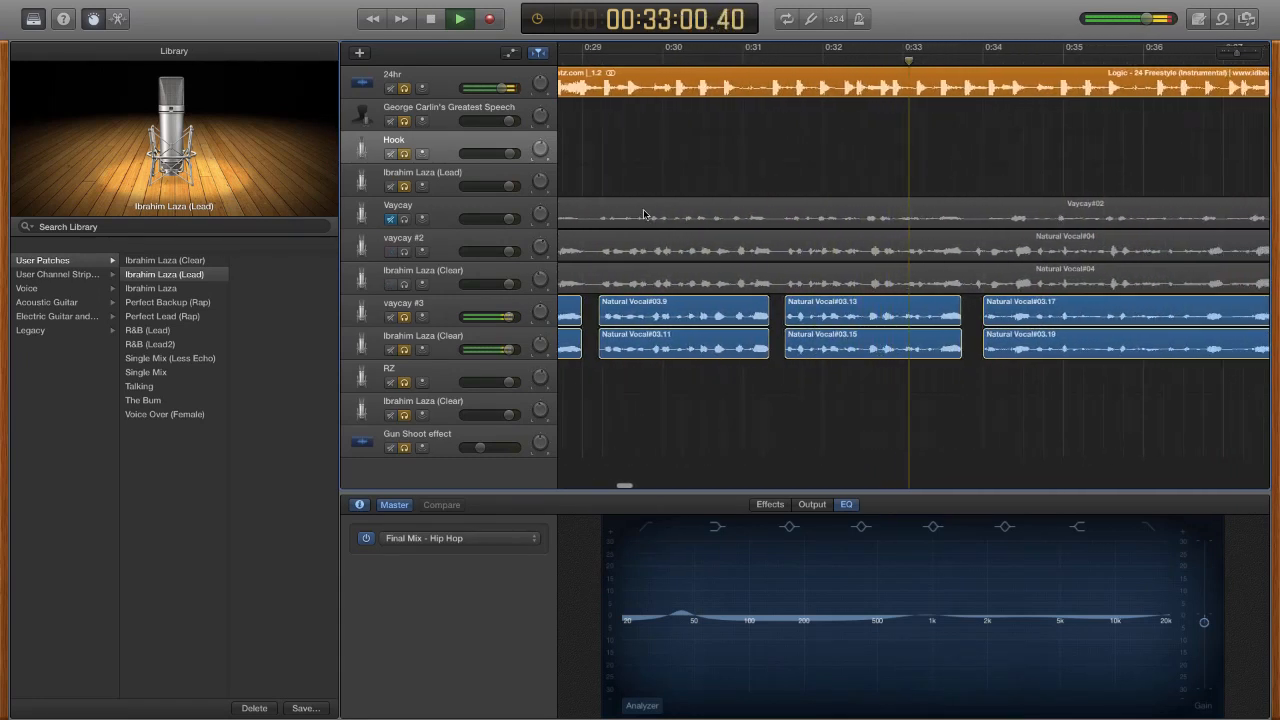
{"action": "scroll", "coordinate": [1065, 251], "scroll_direction": "right", "scroll_amount": 13}
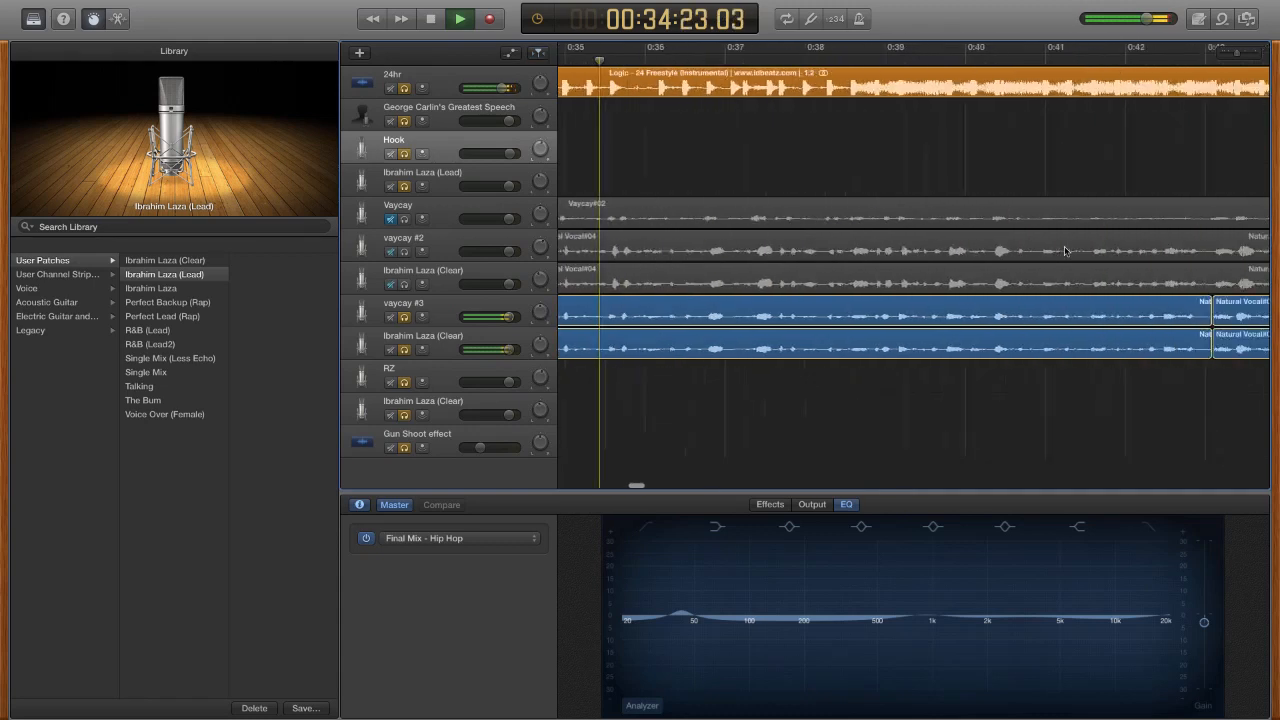
{"action": "scroll", "coordinate": [1065, 251], "scroll_direction": "right", "scroll_amount": 20}
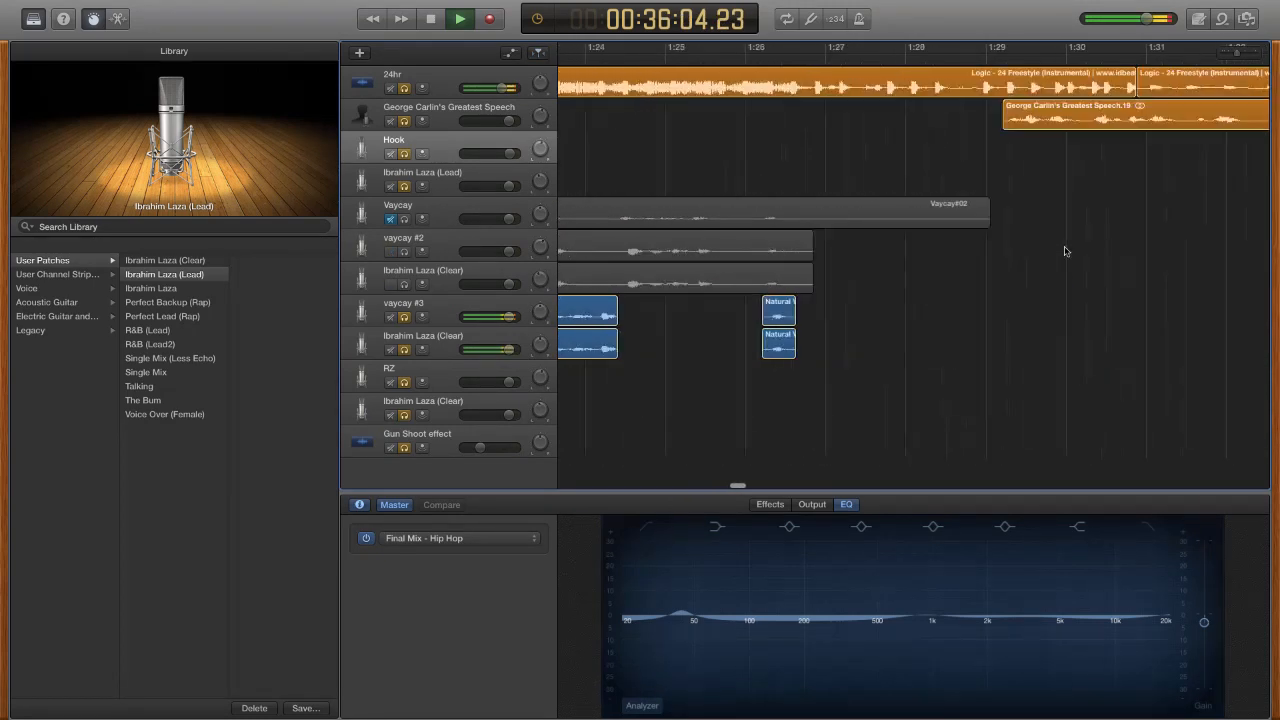
{"action": "scroll", "coordinate": [1065, 251], "scroll_direction": "right", "scroll_amount": 10}
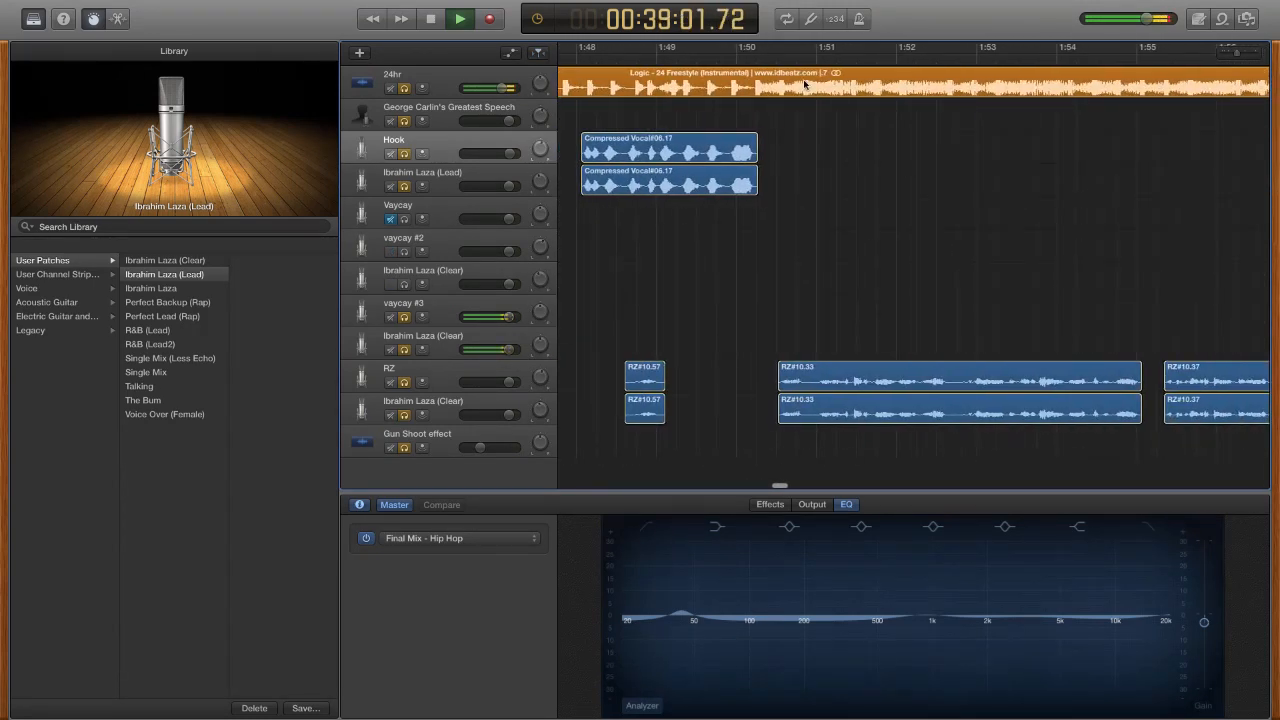
{"action": "left_click", "coordinate": [690, 61]}
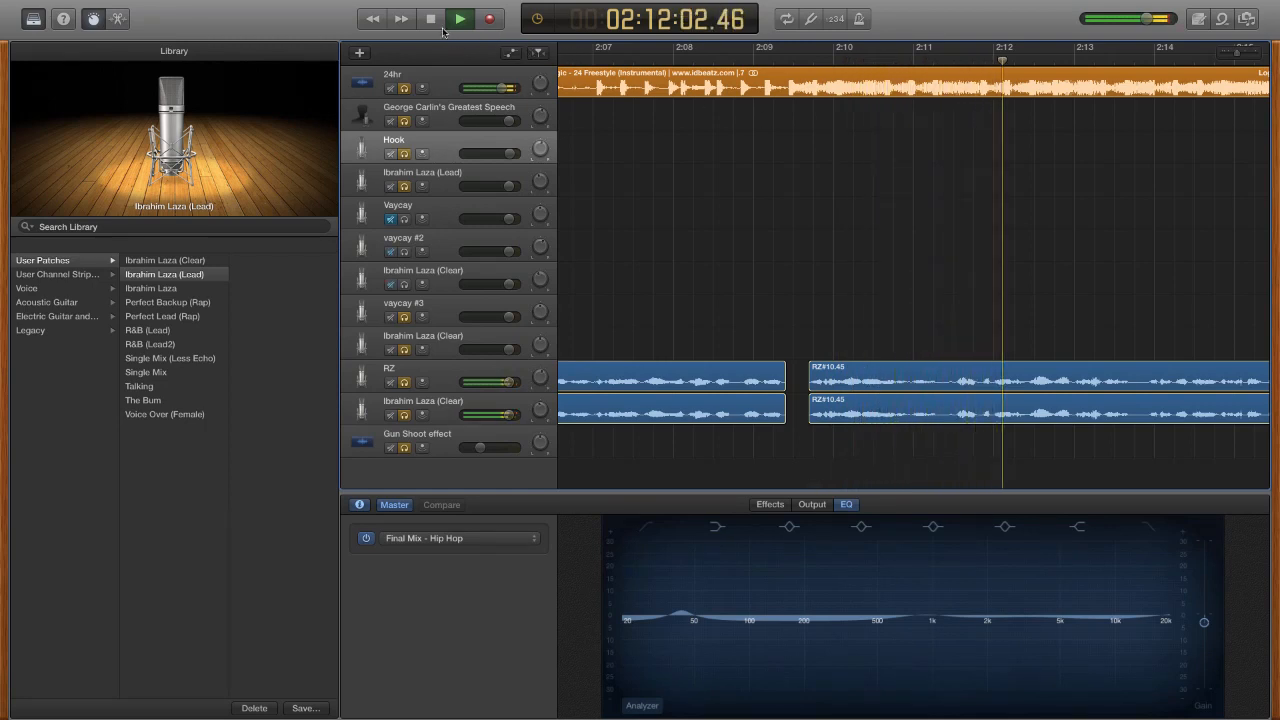
{"action": "left_click", "coordinate": [428, 21]}
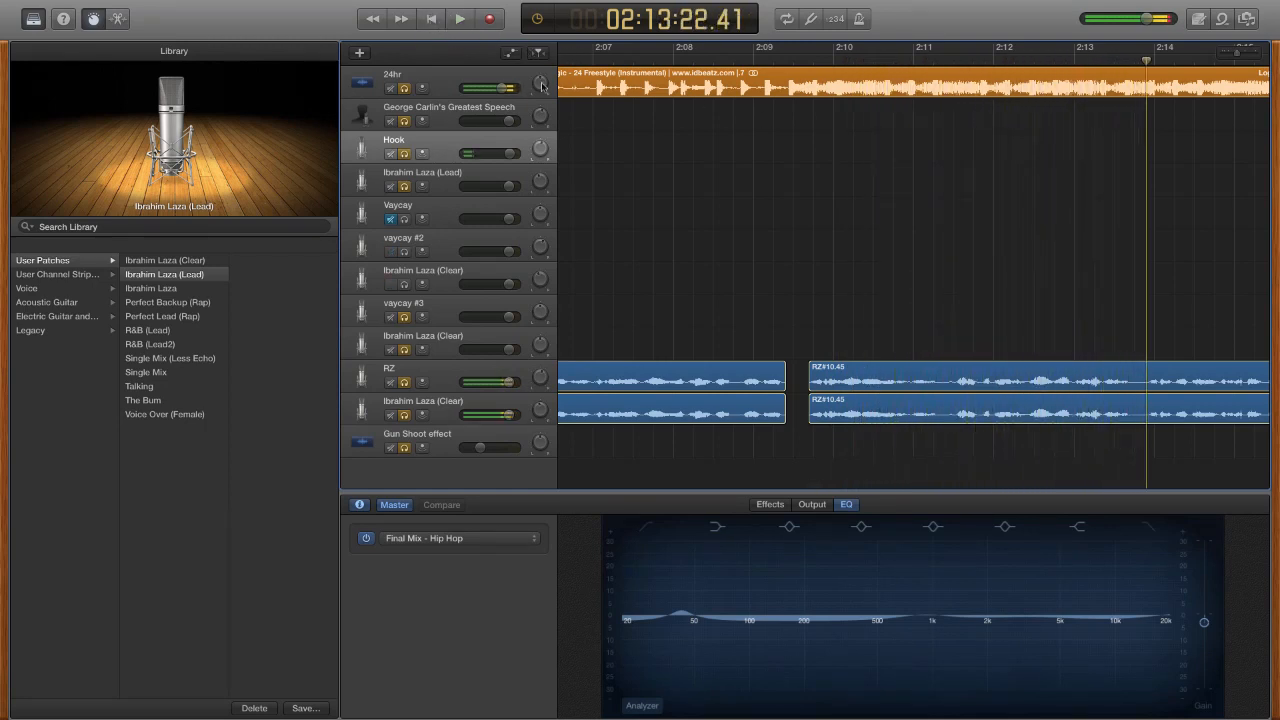
{"action": "scroll", "coordinate": [617, 175], "scroll_direction": "left", "scroll_amount": 15}
{"action": "scroll", "coordinate": [626, 179], "scroll_direction": "left", "scroll_amount": 5}
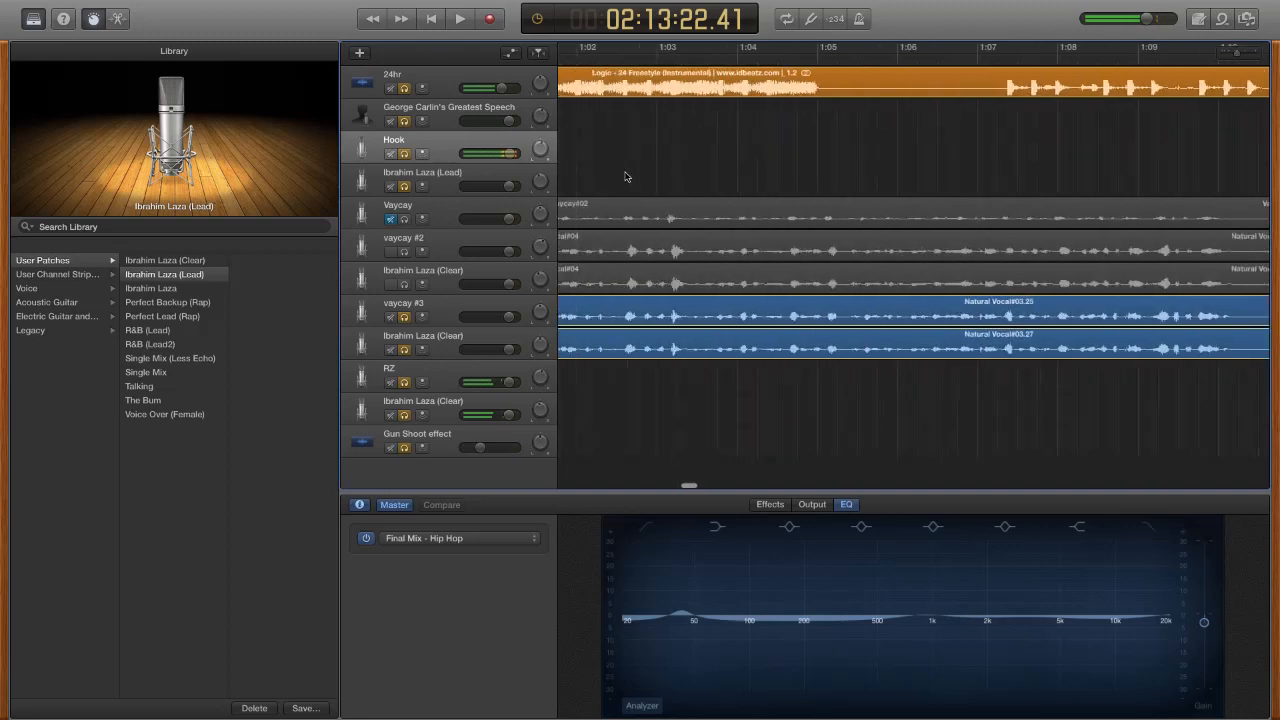
{"action": "scroll", "coordinate": [626, 177], "scroll_direction": "left", "scroll_amount": 8}
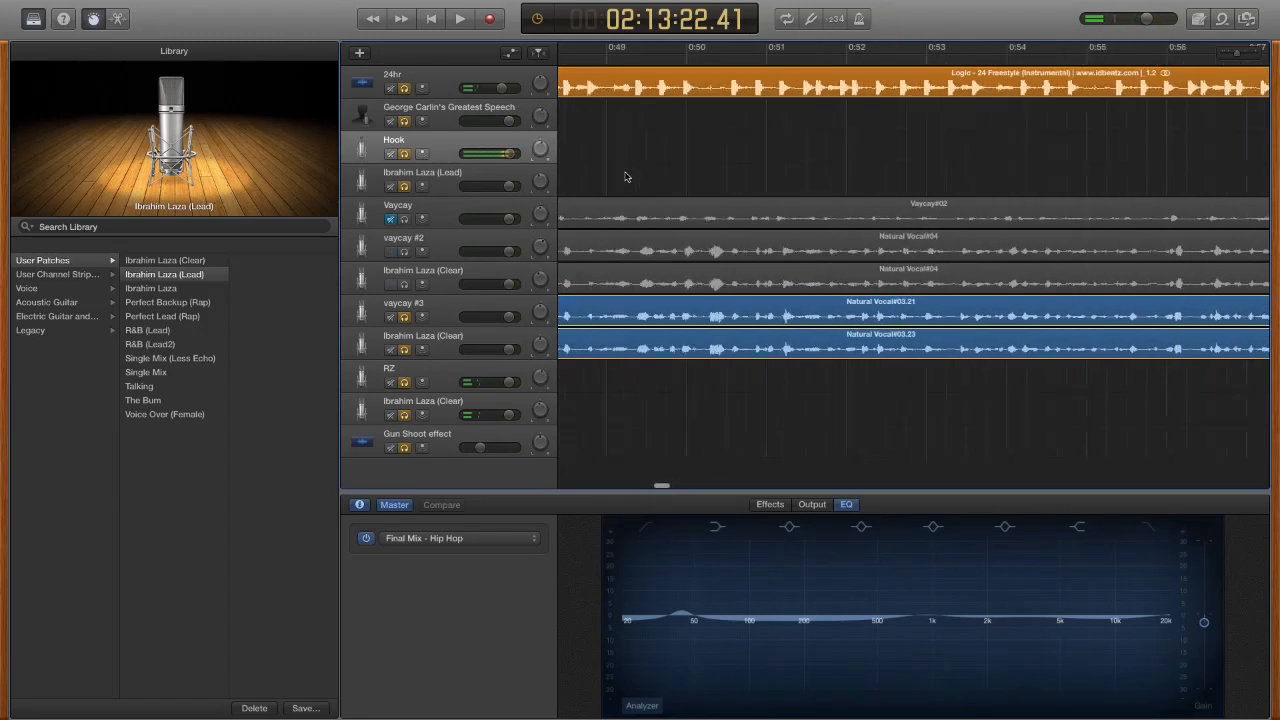
{"action": "scroll", "coordinate": [626, 177], "scroll_direction": "left", "scroll_amount": 15}
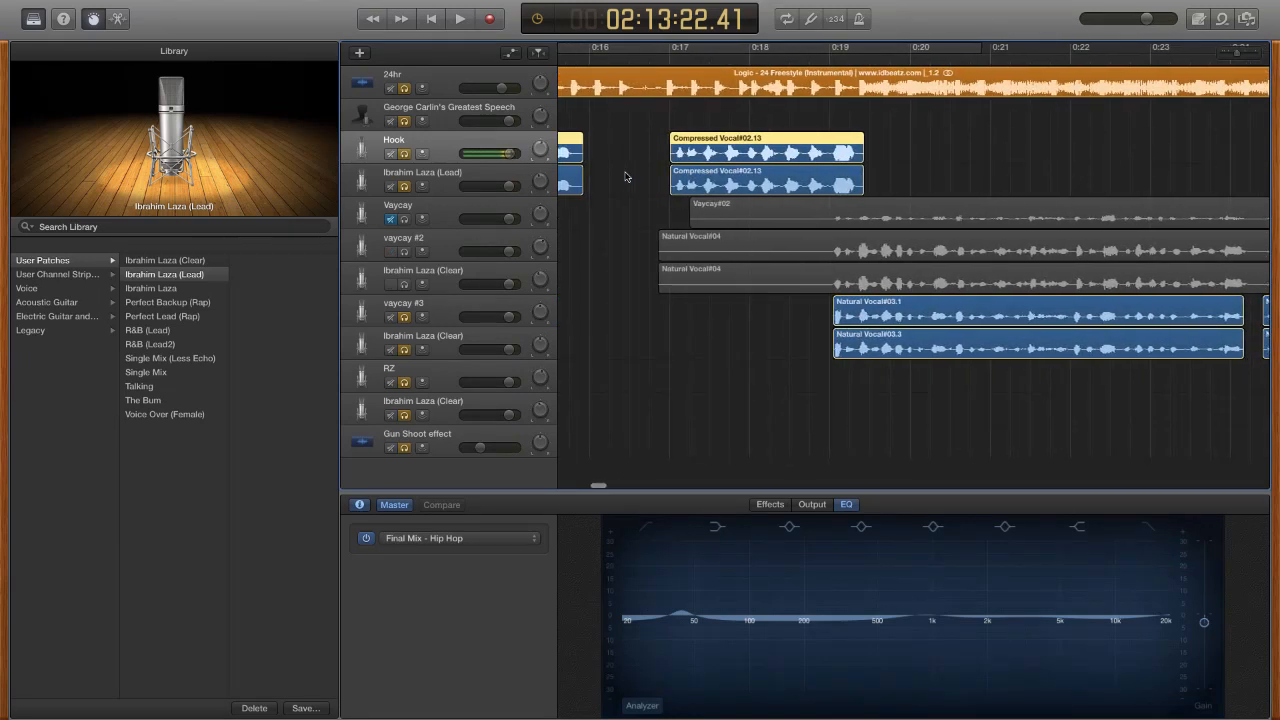
{"action": "scroll", "coordinate": [626, 177], "scroll_direction": "left", "scroll_amount": 8}
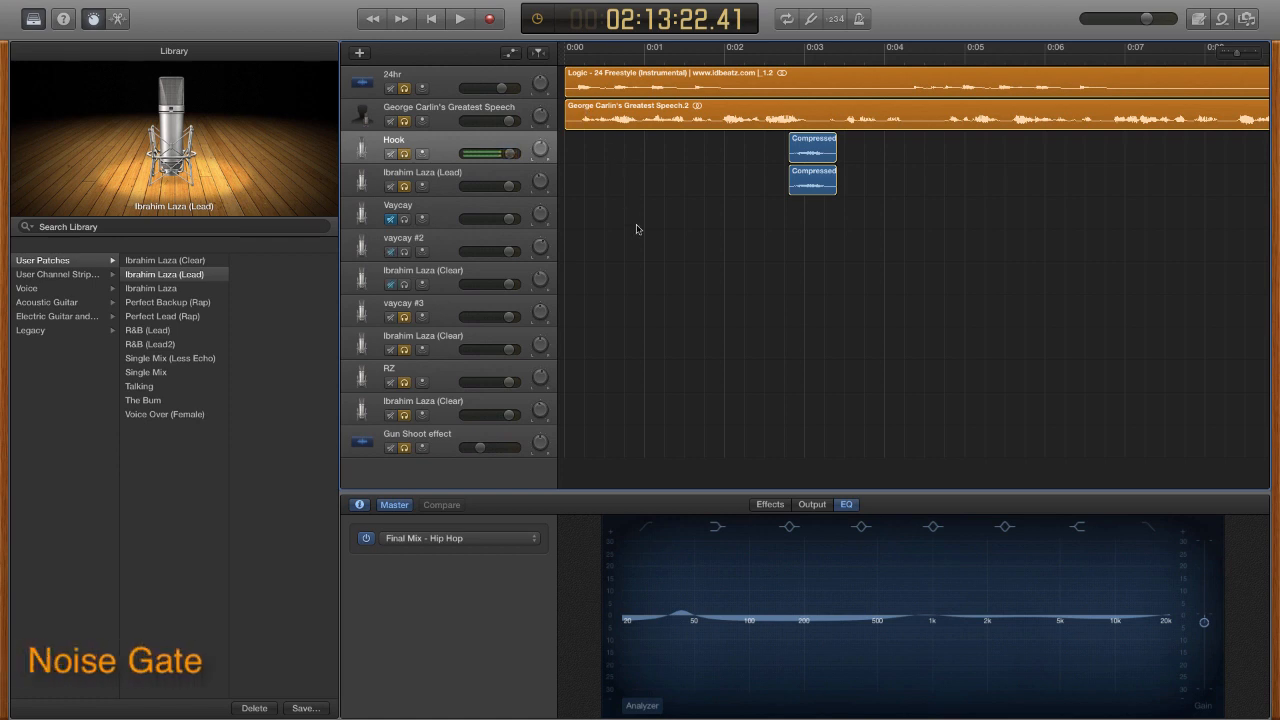
- Turn off solo on every track except the 24hr beat and the vaycay #3 vocal
{"action": "scroll", "coordinate": [636, 229], "scroll_direction": "right", "scroll_amount": 3}
{"action": "scroll", "coordinate": [636, 229], "scroll_direction": "right", "scroll_amount": 10}
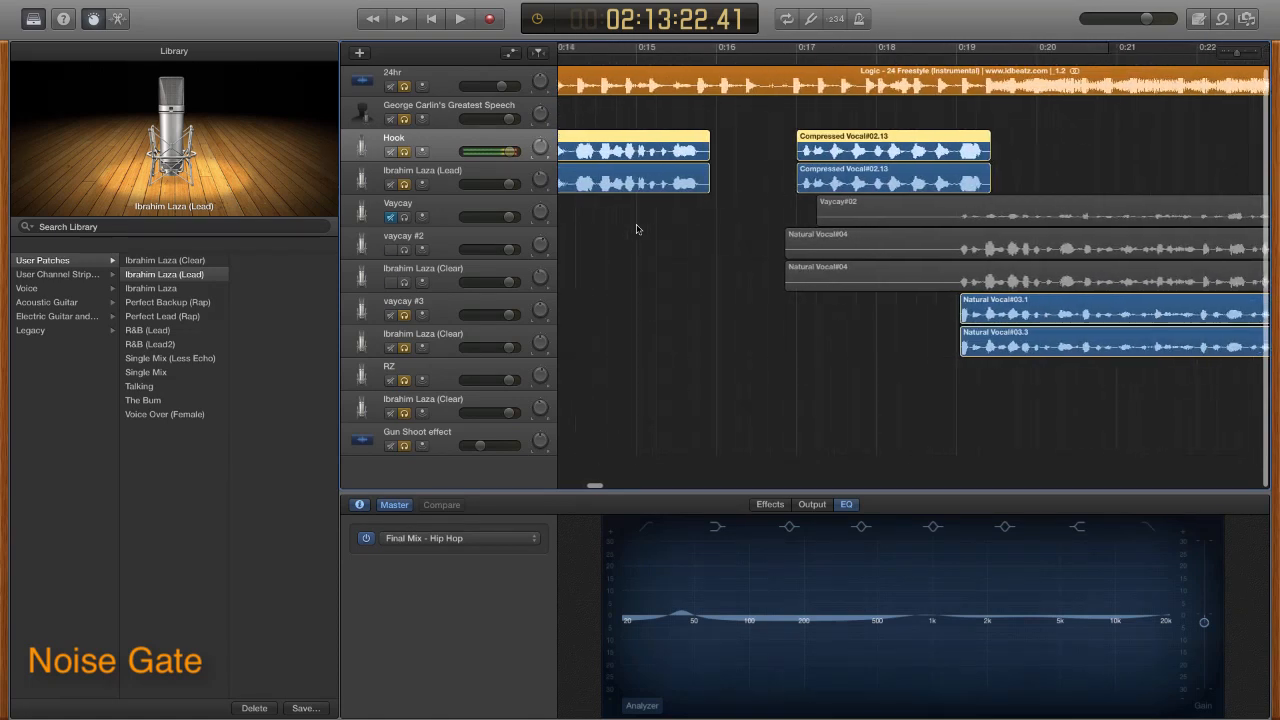
{"action": "scroll", "coordinate": [636, 229], "scroll_direction": "right", "scroll_amount": 3}
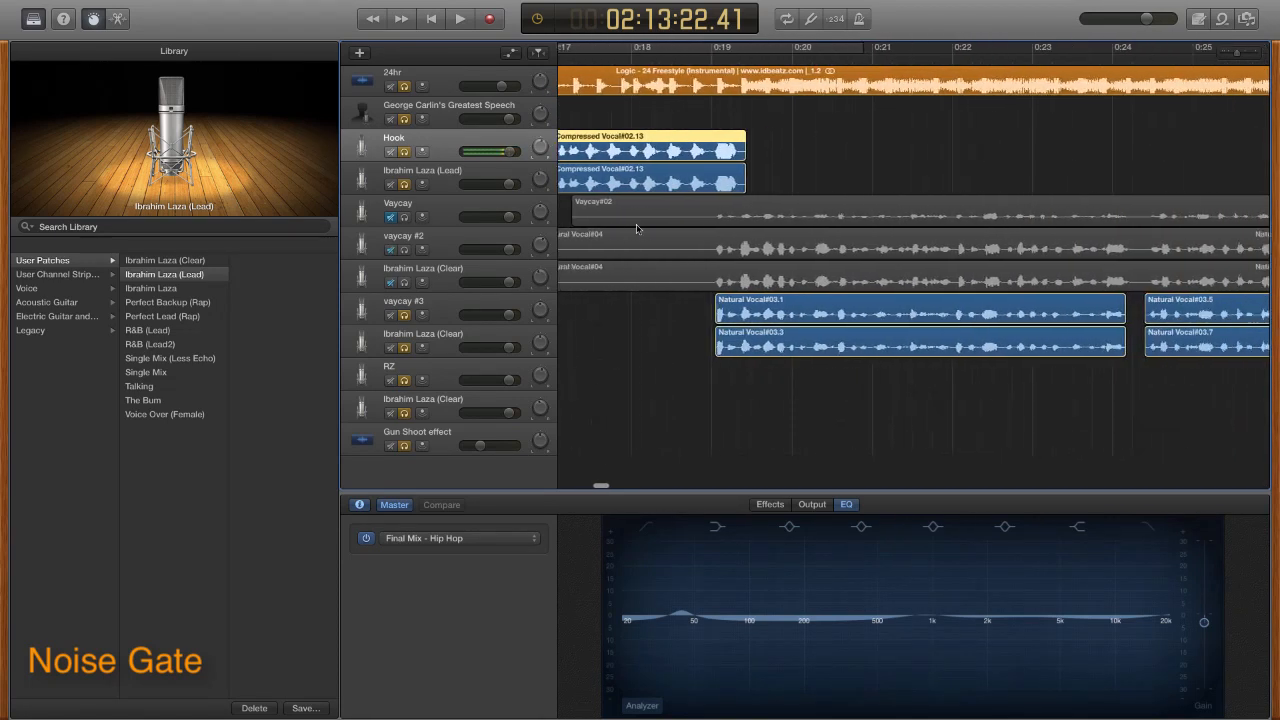
{"action": "left_click", "coordinate": [449, 315]}
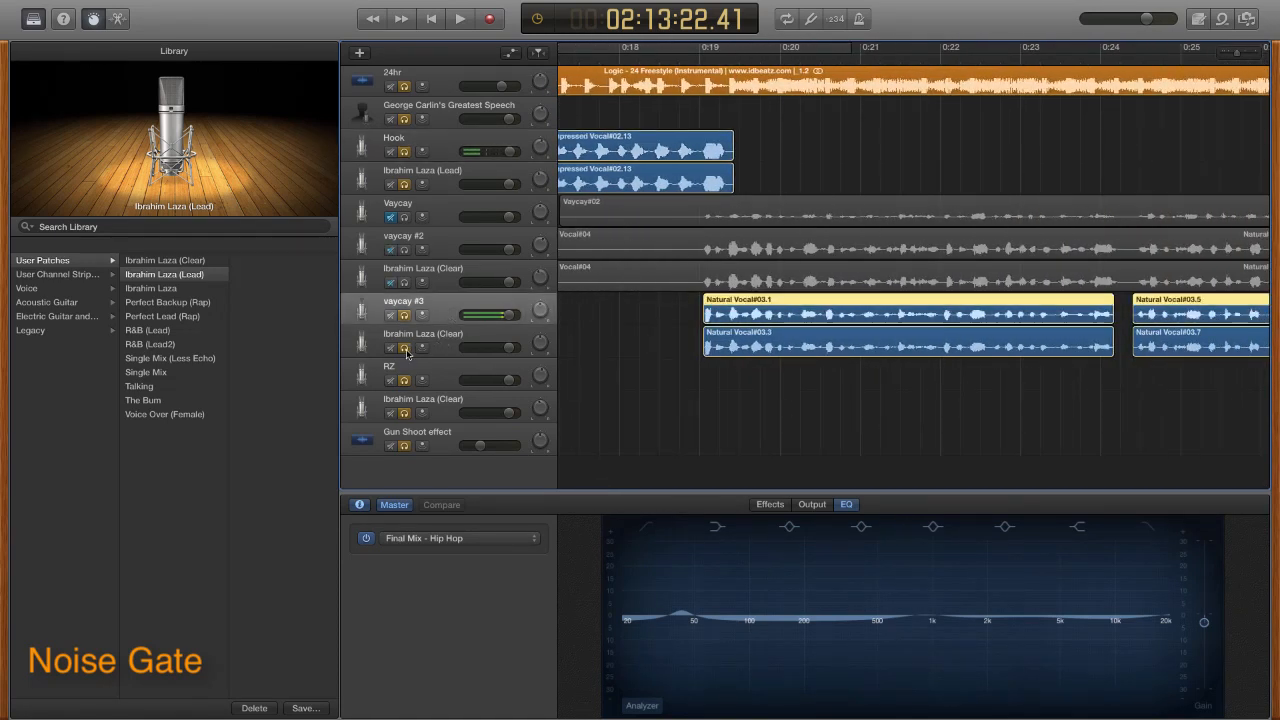
{"action": "left_click", "coordinate": [391, 184]}
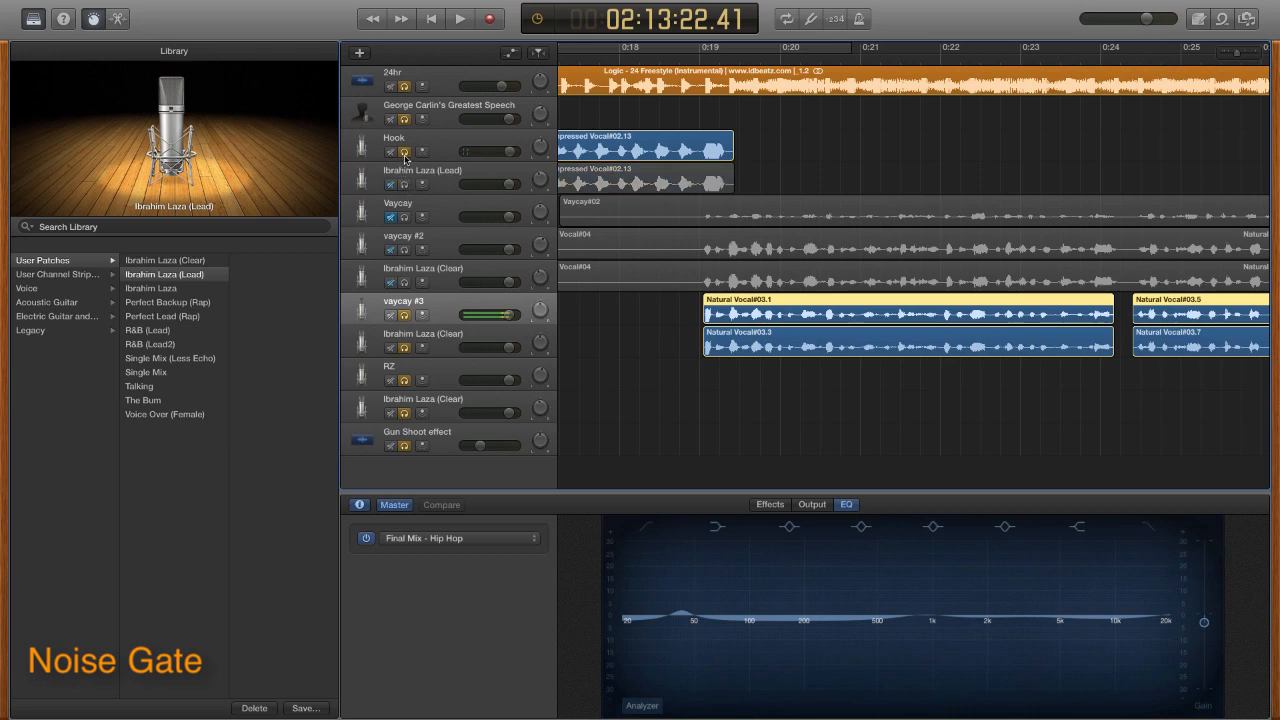
{"action": "left_click", "coordinate": [391, 151]}
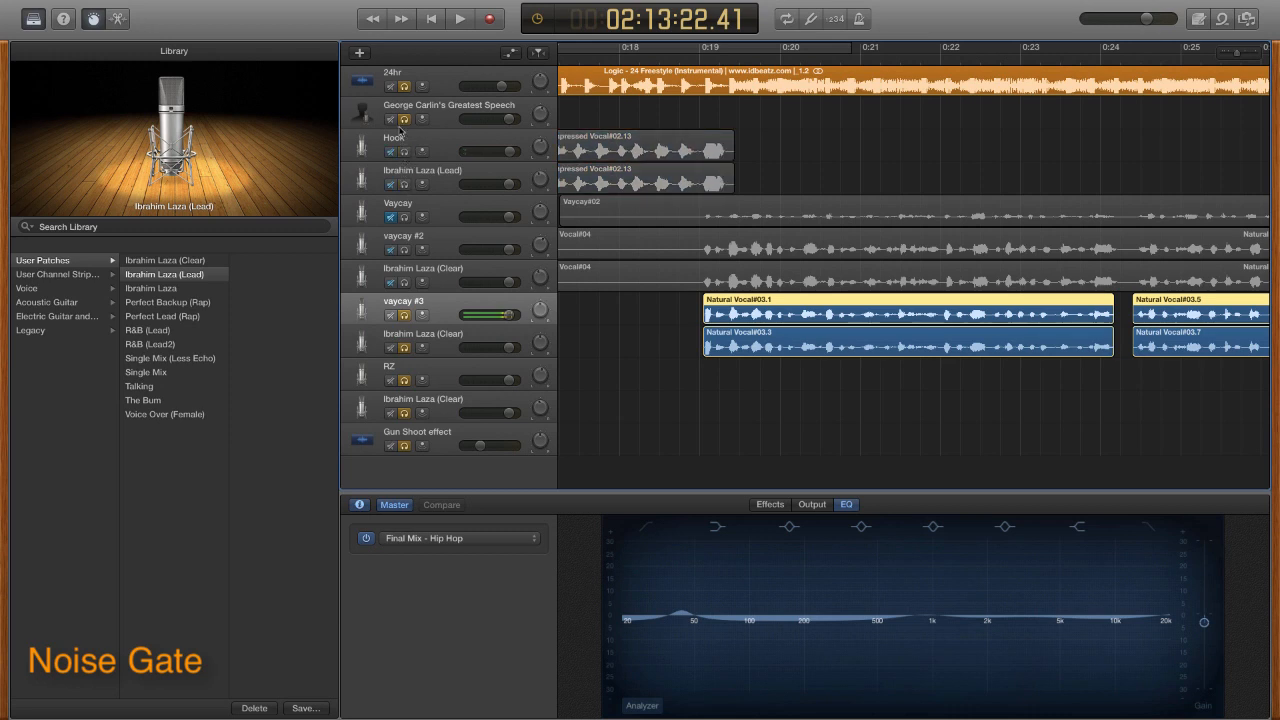
{"action": "left_click", "coordinate": [396, 348]}
{"action": "left_click", "coordinate": [405, 390]}
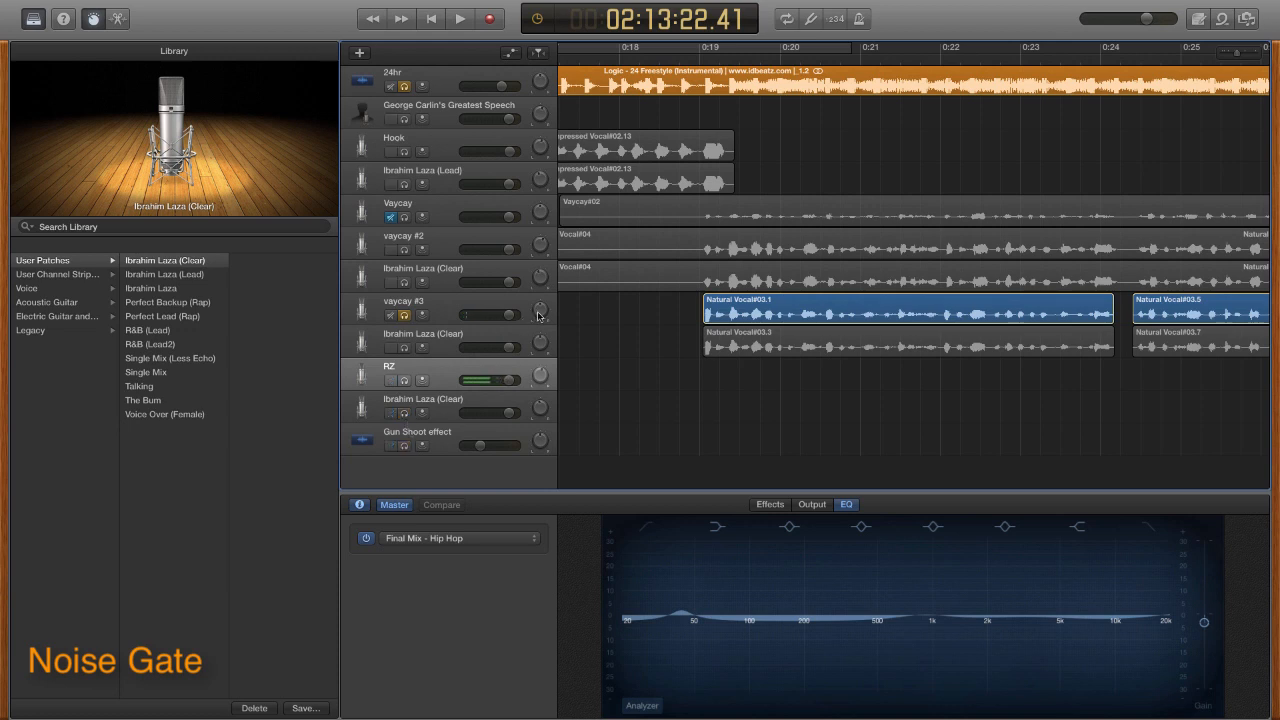
- Place the playhead at 00:18:20, just before the first vaycay #3 vocal region
{"action": "left_click_drag", "start_coordinate": [539, 313], "coordinate": [545, 316]}
{"action": "left_click", "coordinate": [699, 60]}
{"action": "left_click_drag", "start_coordinate": [699, 60], "coordinate": [684, 60]}
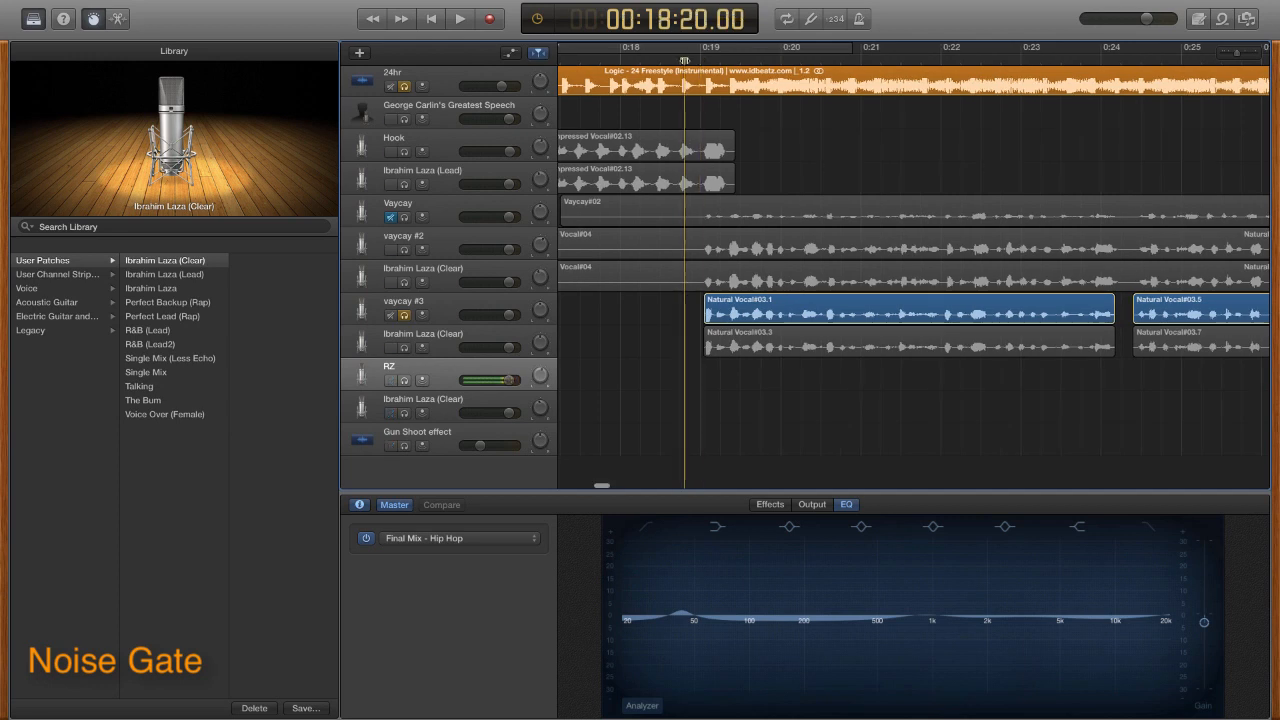
- Select the vaycay #3 track and view the master effects and master output settings
{"action": "left_click", "coordinate": [465, 311]}
{"action": "key", "text": "Down"}
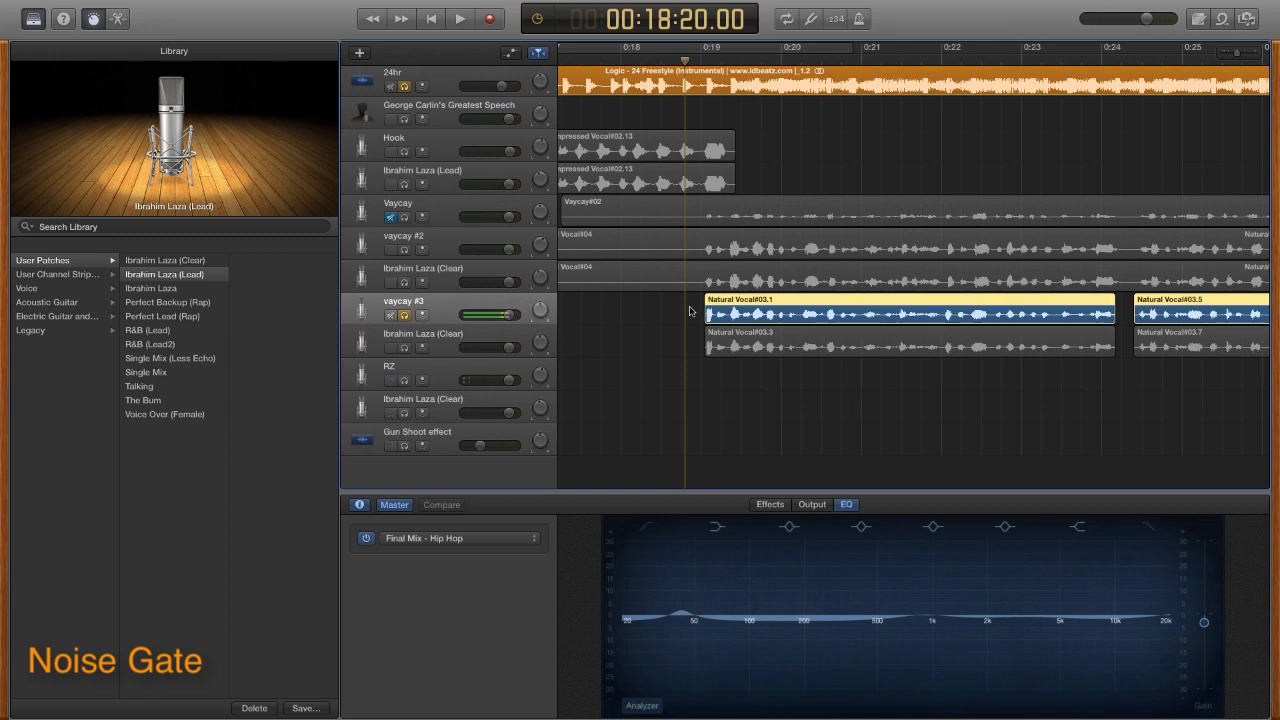
{"action": "left_click", "coordinate": [764, 504]}
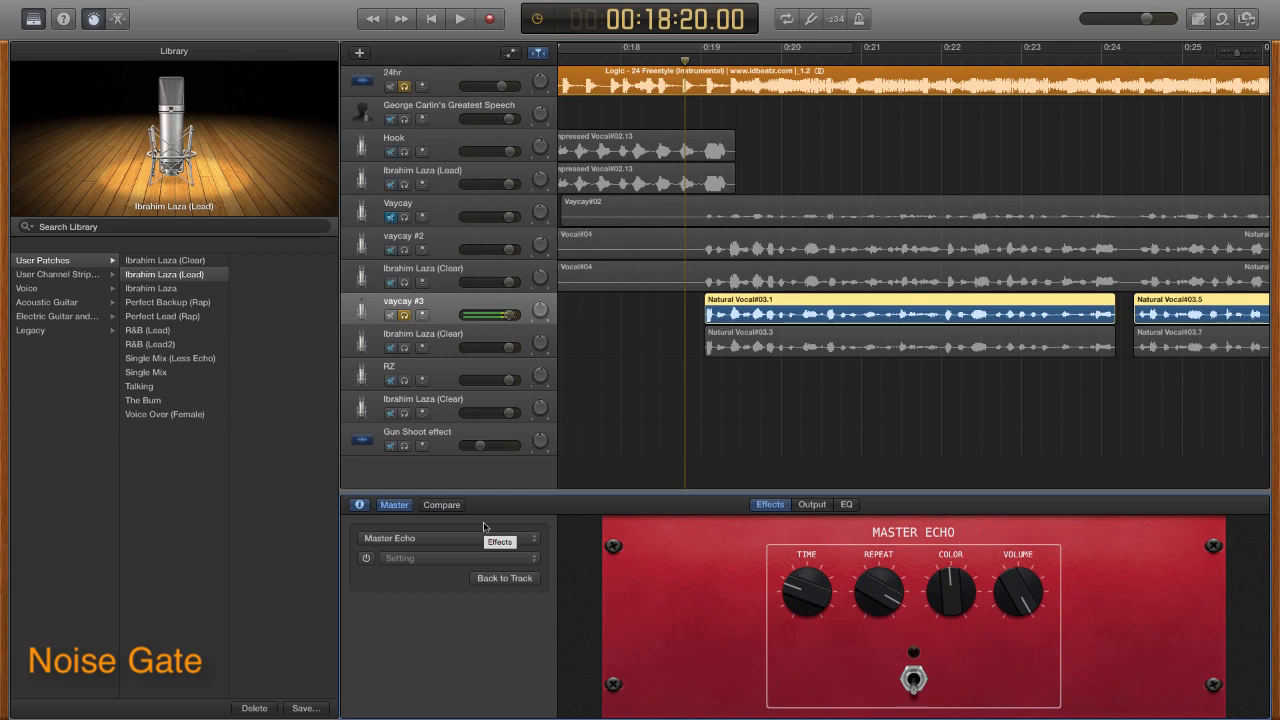
{"action": "left_click", "coordinate": [812, 504]}
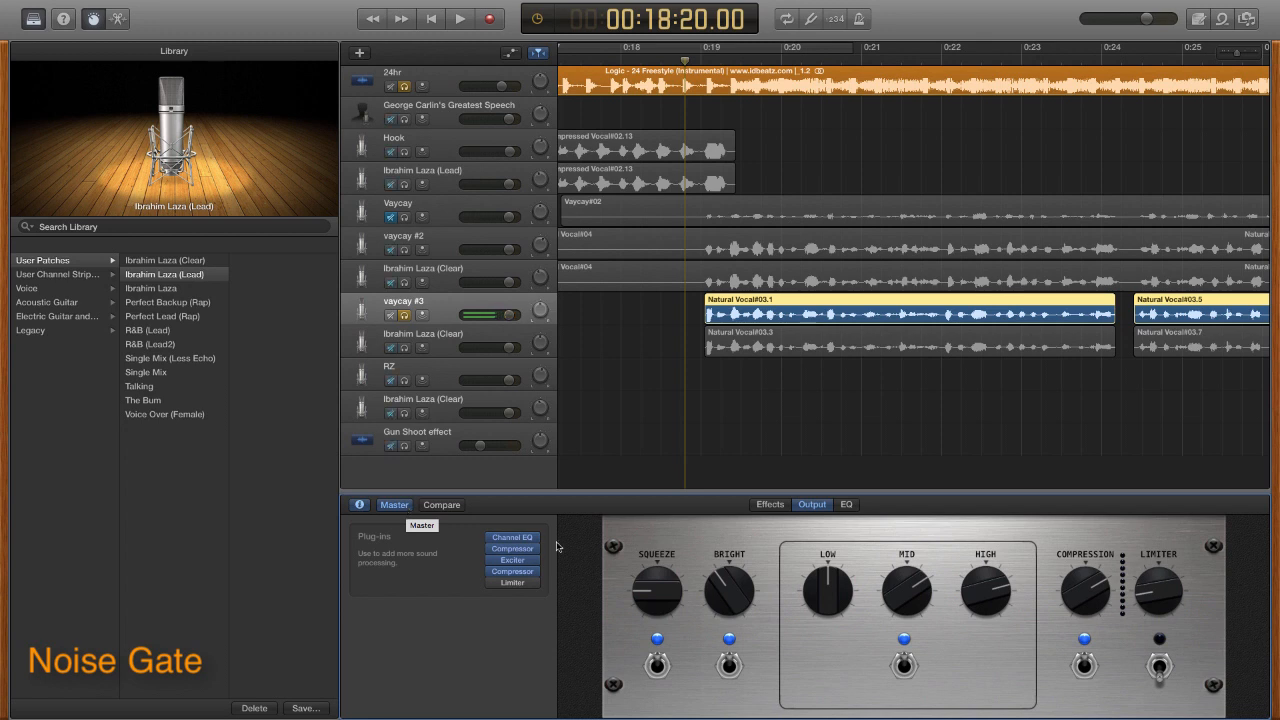
- Bypass all plug-ins on the vaycay #3 track, from Noise Gate, MCompressor and Channel EQ through Stereo Delay, PlatinumVerb, AUHipass, AUParametric and Rough Rider
{"action": "left_click", "coordinate": [408, 506]}
{"action": "scroll", "coordinate": [490, 618], "scroll_direction": "down", "scroll_amount": 3}
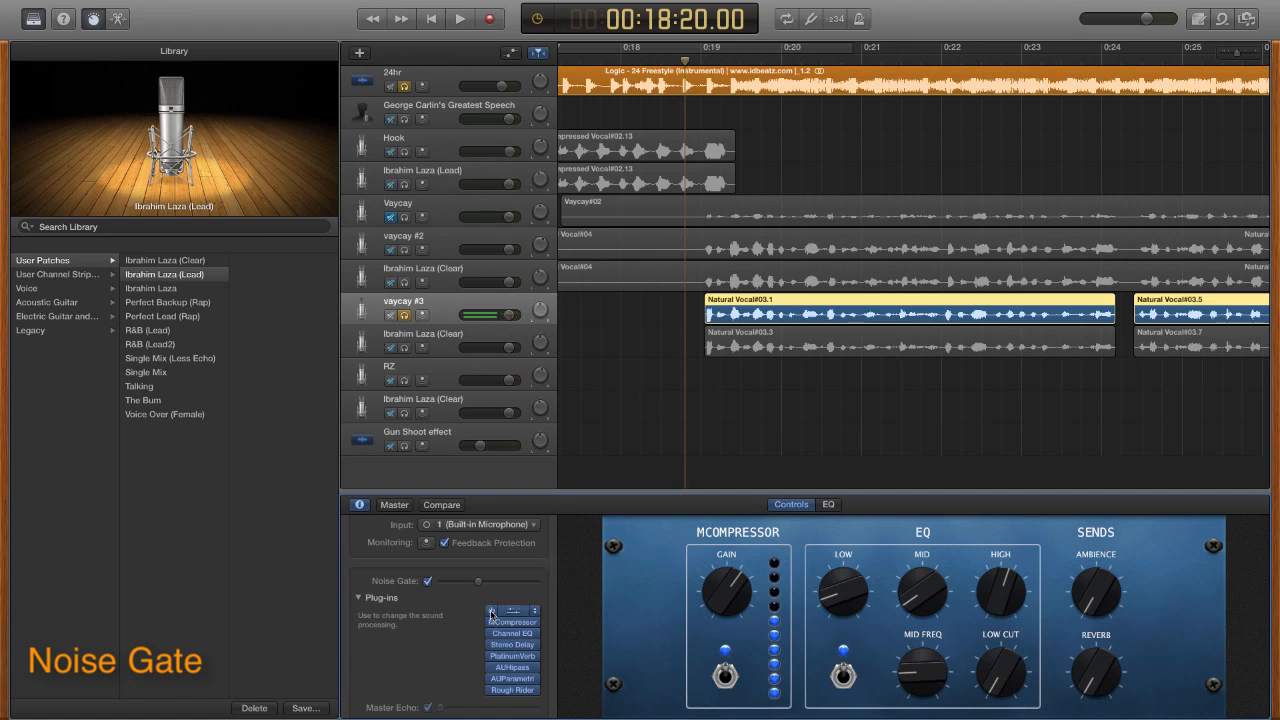
{"action": "left_click", "coordinate": [491, 611]}
{"action": "left_click", "coordinate": [491, 622]}
{"action": "left_click", "coordinate": [491, 638]}
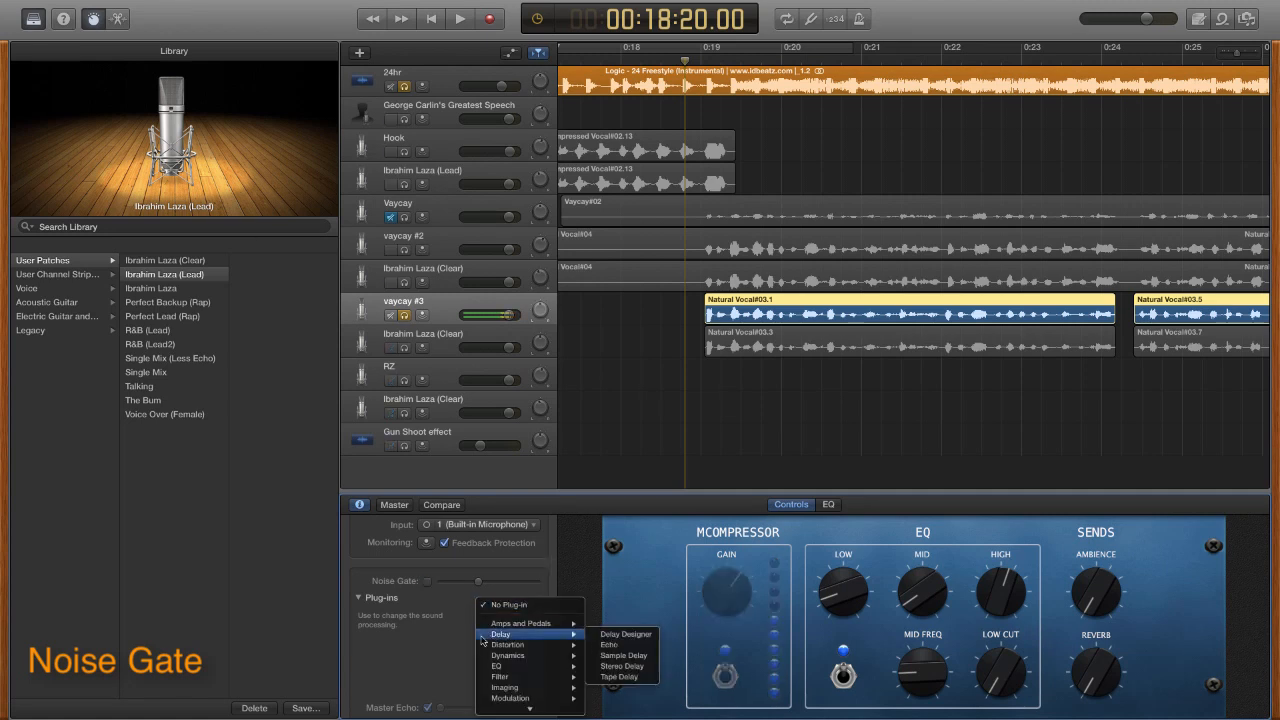
{"action": "left_click", "coordinate": [474, 640]}
{"action": "left_click", "coordinate": [491, 634]}
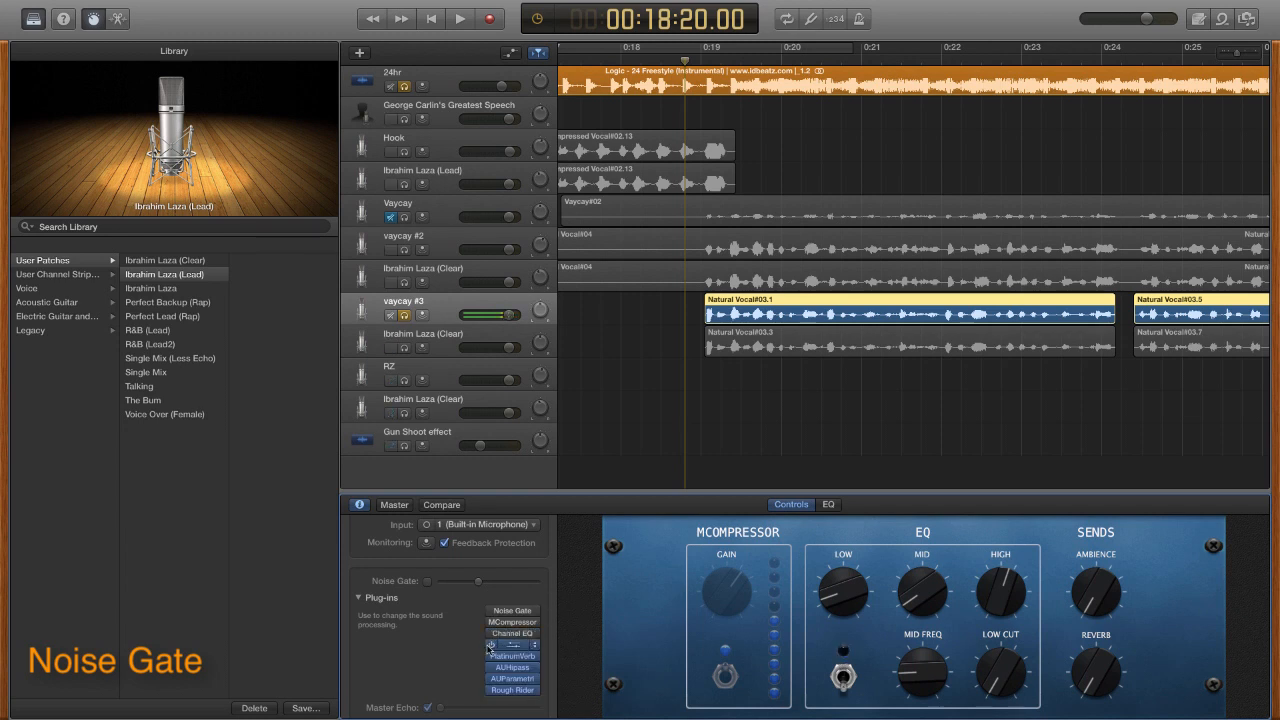
{"action": "left_click", "coordinate": [490, 645]}
{"action": "left_click", "coordinate": [491, 656]}
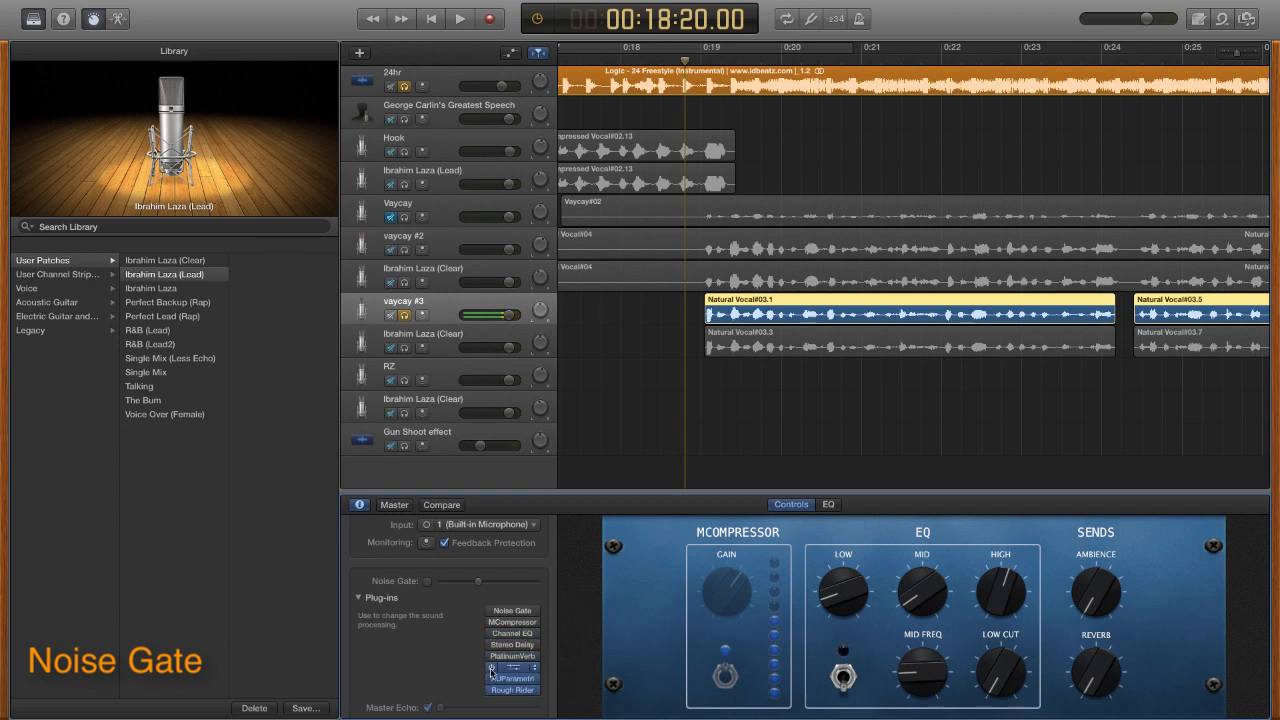
{"action": "left_click", "coordinate": [491, 667]}
{"action": "left_click", "coordinate": [491, 678]}
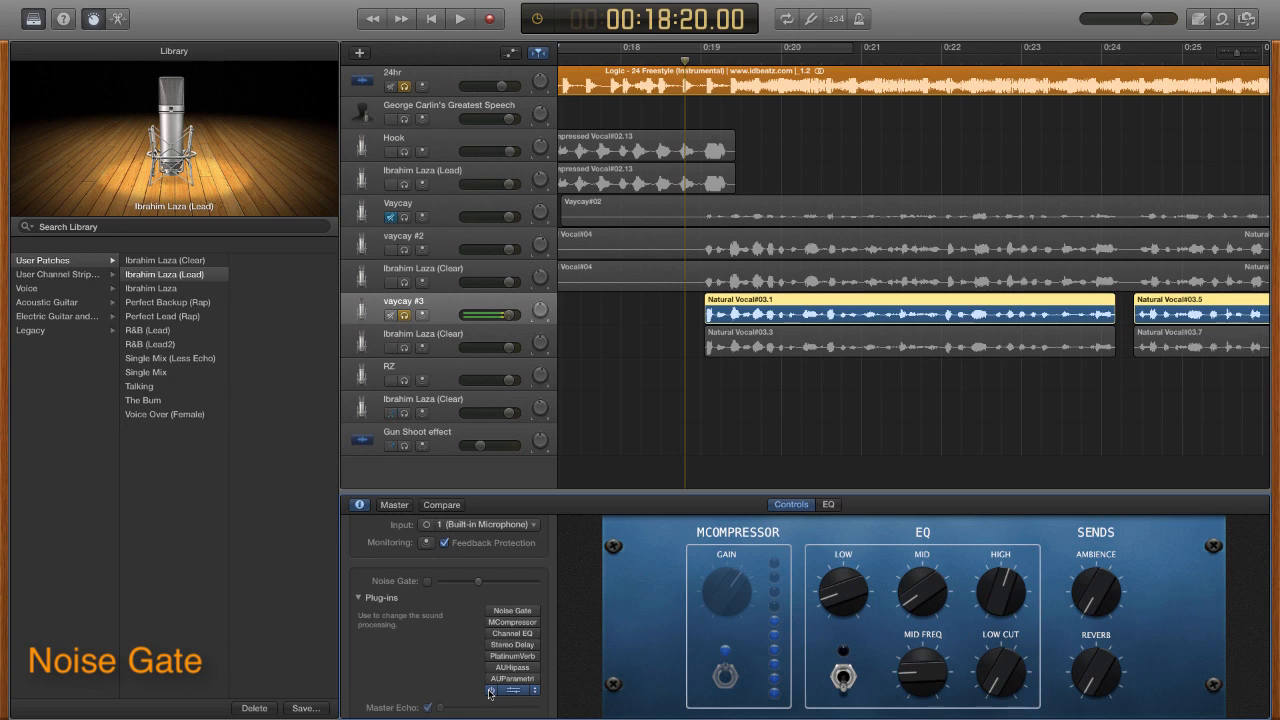
{"action": "left_click", "coordinate": [491, 690]}
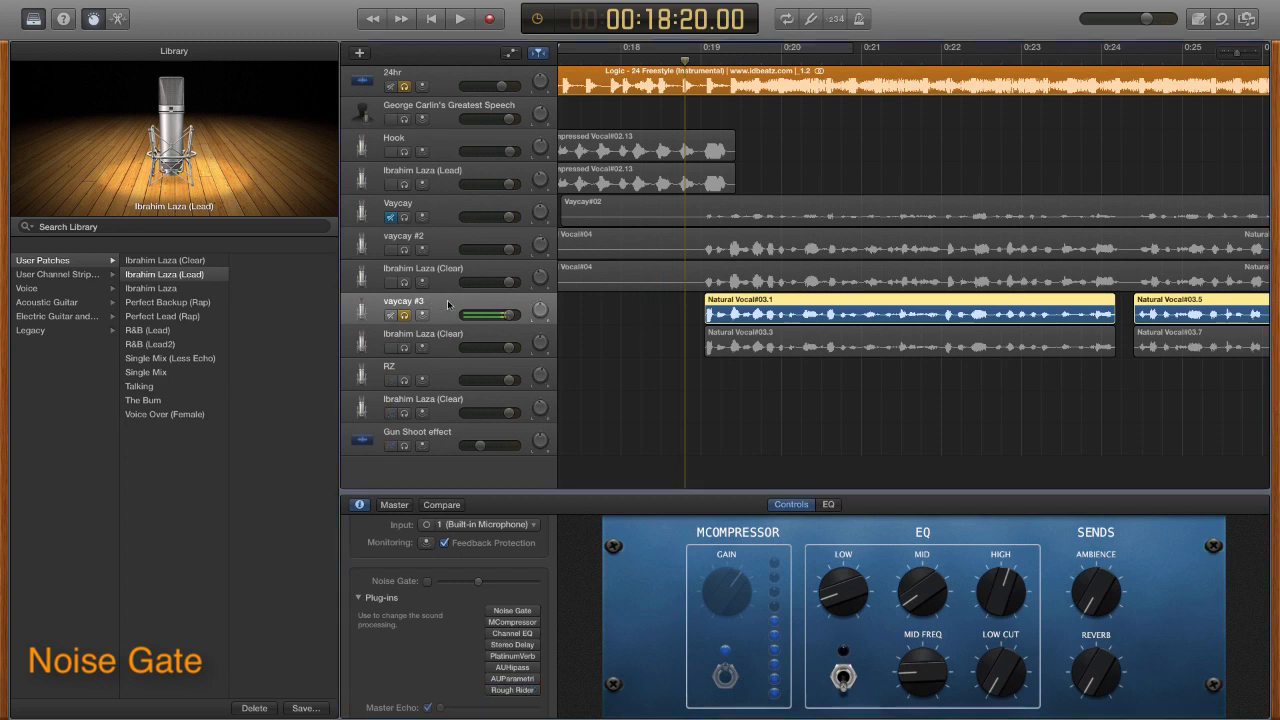
- Play the unprocessed vaycay #3 vocal over the beat, stop playback, and move the playhead back to 00:23:24
{"action": "scroll", "coordinate": [527, 537], "scroll_direction": "up", "scroll_amount": 3}
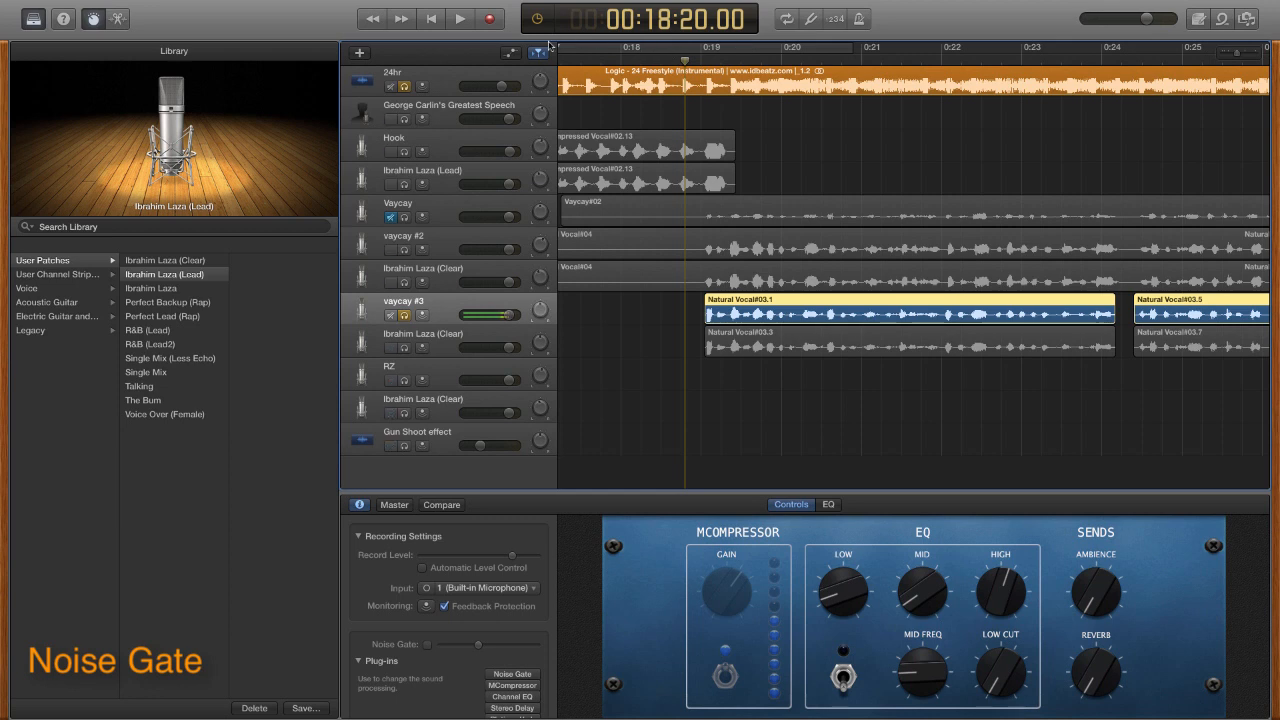
{"action": "left_click", "coordinate": [460, 21]}
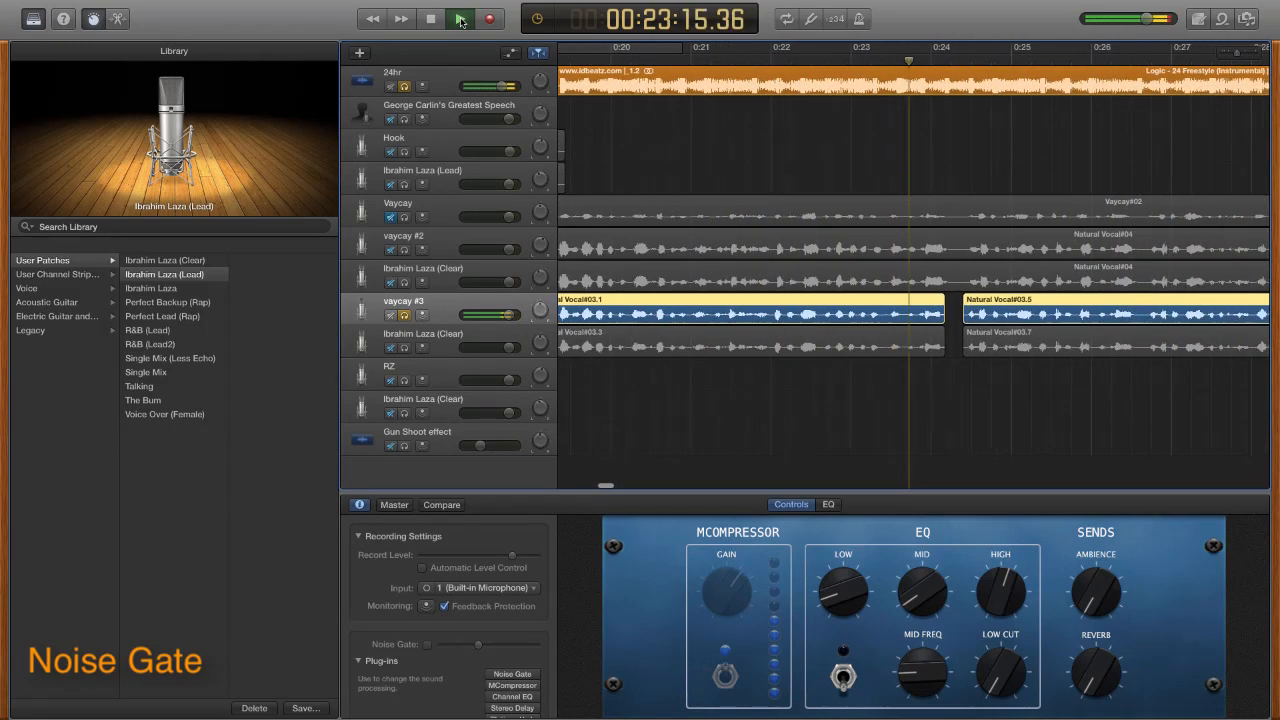
{"action": "key", "text": "space"}
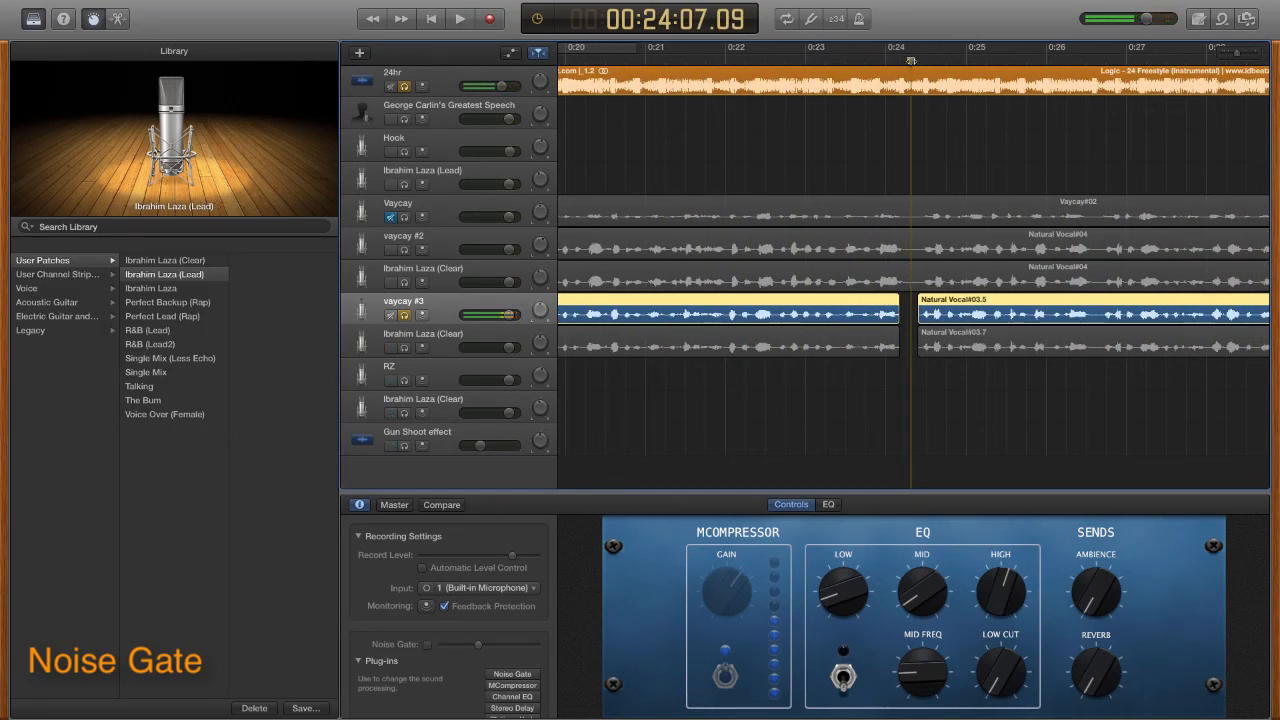
{"action": "left_click_drag", "start_coordinate": [910, 61], "coordinate": [884, 61]}
- Deselect the vocal regions and place the playhead at about 00:28:21, near the end of a vaycay #3 region
{"action": "scroll", "coordinate": [1022, 228], "scroll_direction": "right", "scroll_amount": 10}
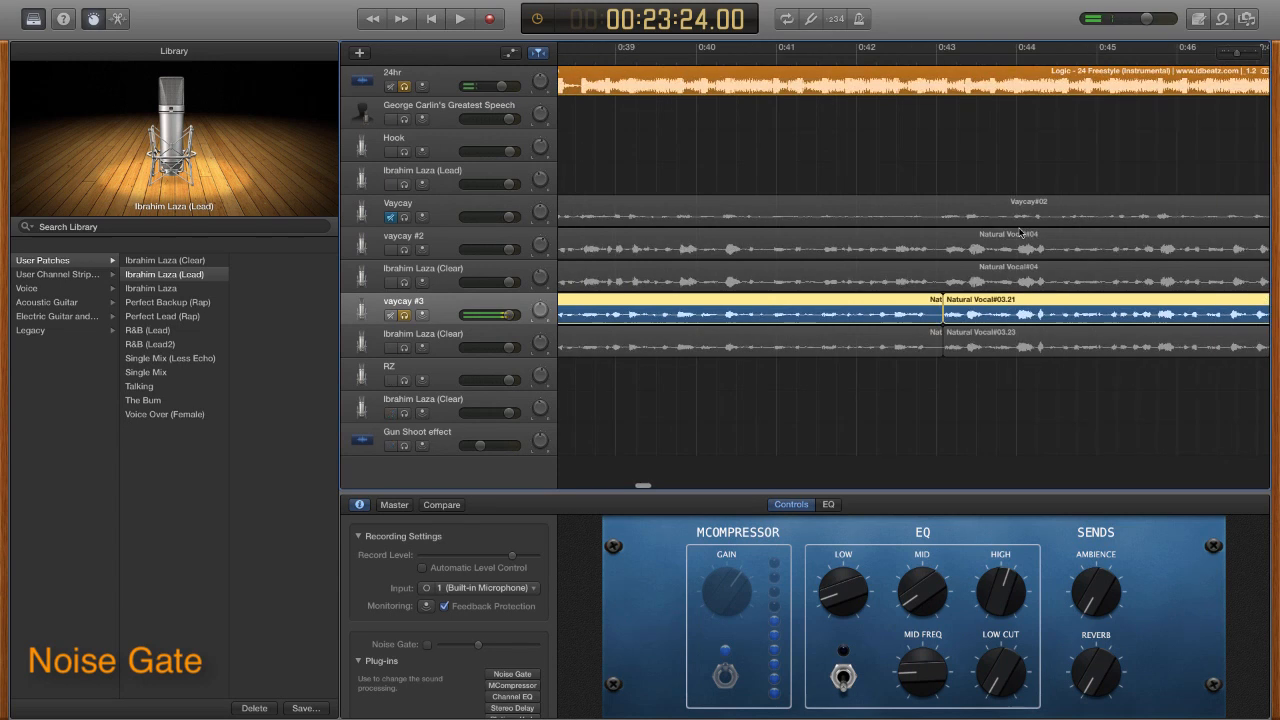
{"action": "scroll", "coordinate": [1019, 232], "scroll_direction": "right", "scroll_amount": 5}
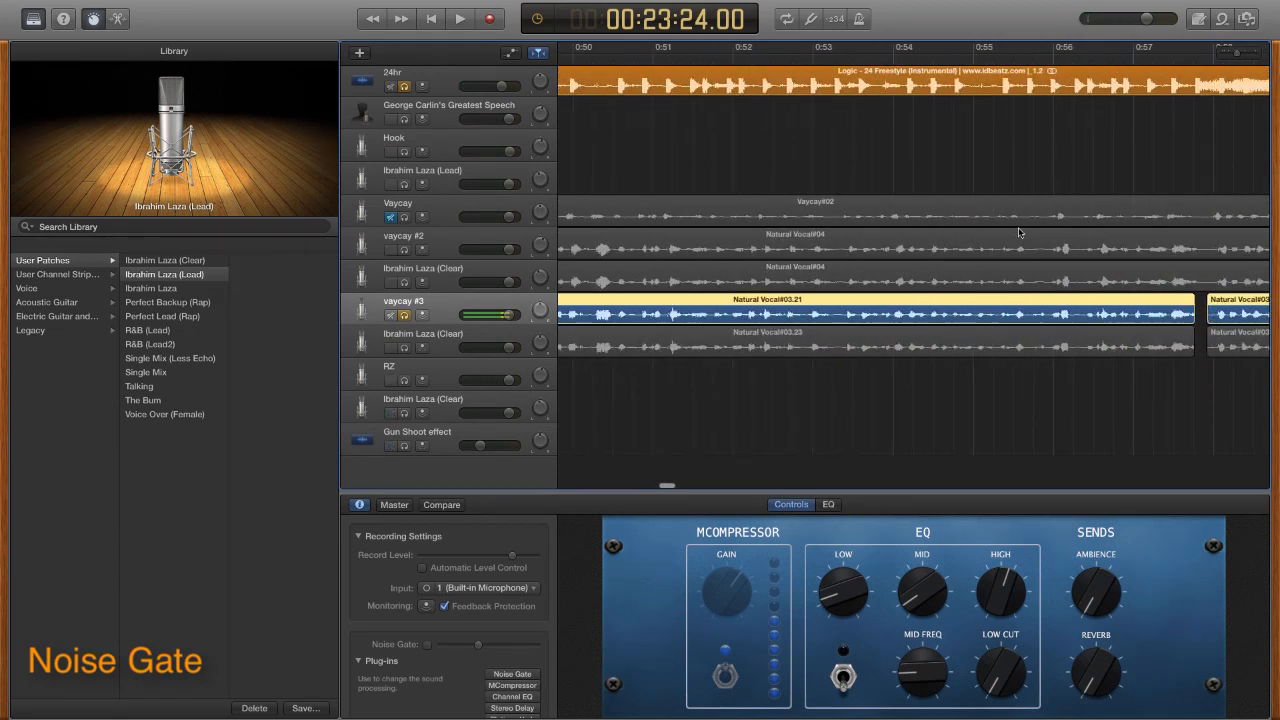
{"action": "scroll", "coordinate": [1019, 232], "scroll_direction": "left", "scroll_amount": 12}
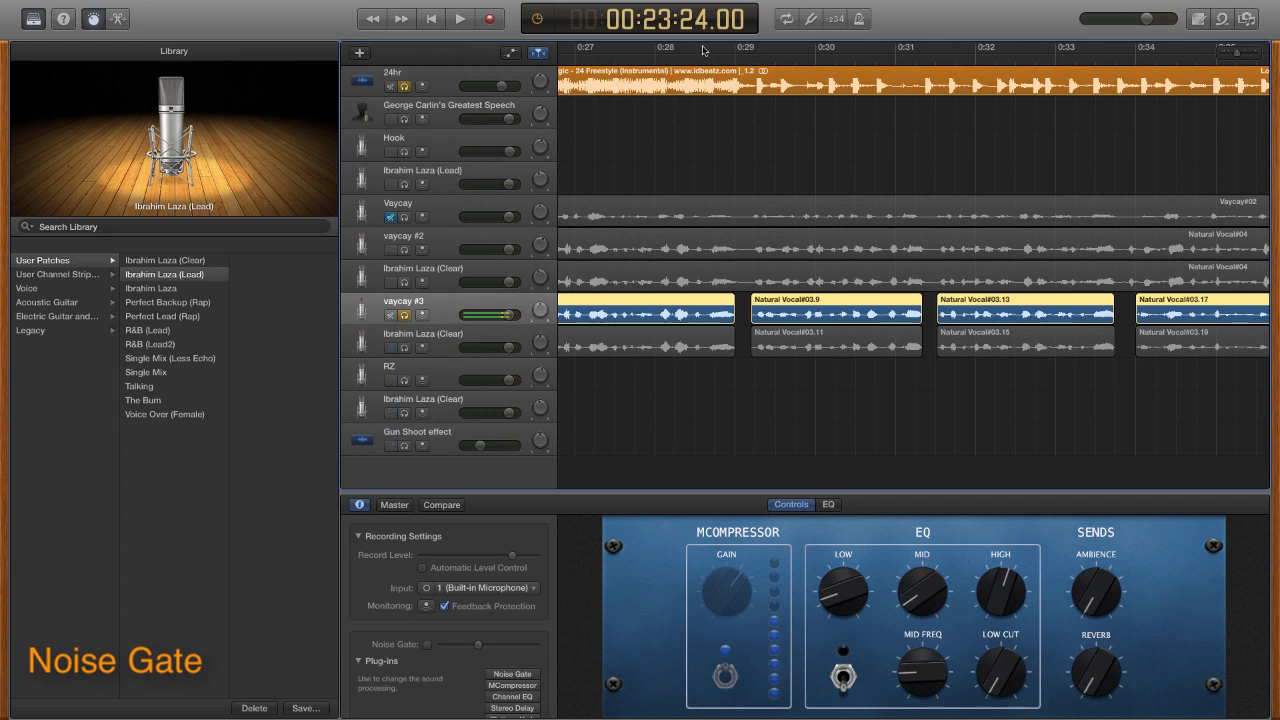
{"action": "left_click", "coordinate": [721, 138]}
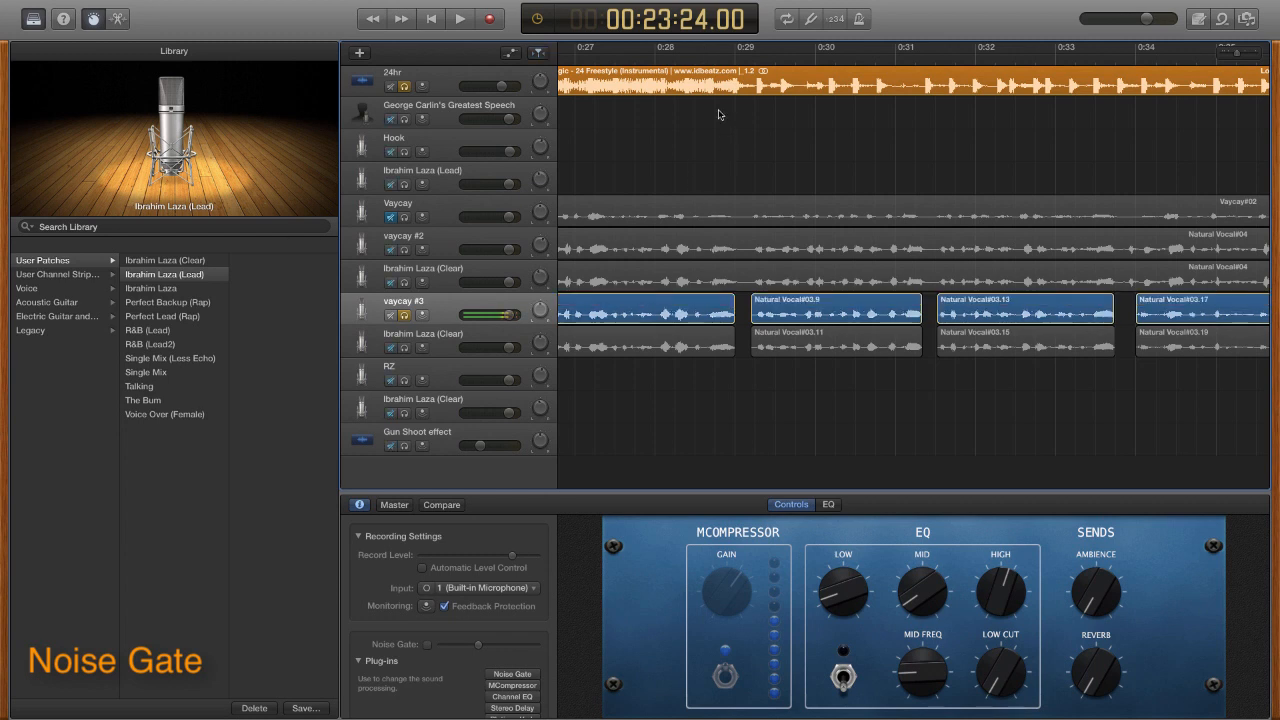
{"action": "left_click", "coordinate": [724, 58]}
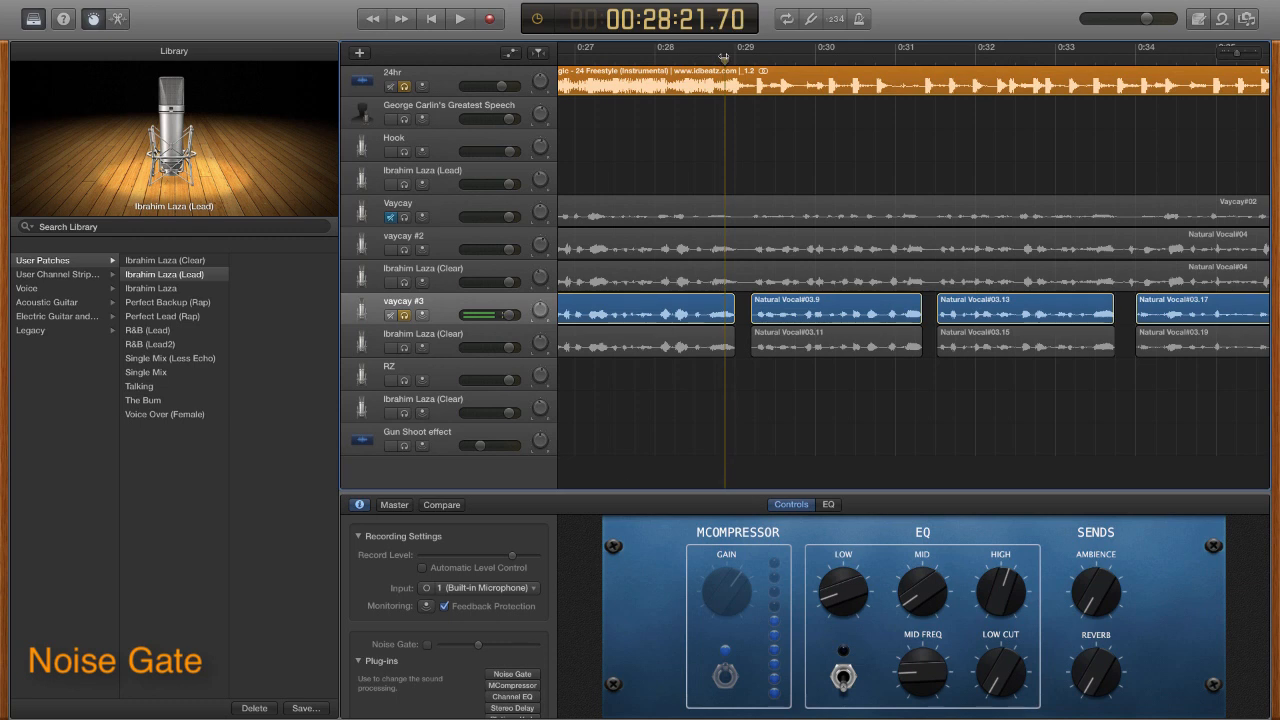
- Extend vaycay #3 regions Natural Vocal#03.5, #03.9 and #03.13 to the start of the following region, closing the gaps
{"action": "left_click", "coordinate": [730, 310]}
{"action": "left_click_drag", "start_coordinate": [730, 310], "coordinate": [756, 308]}
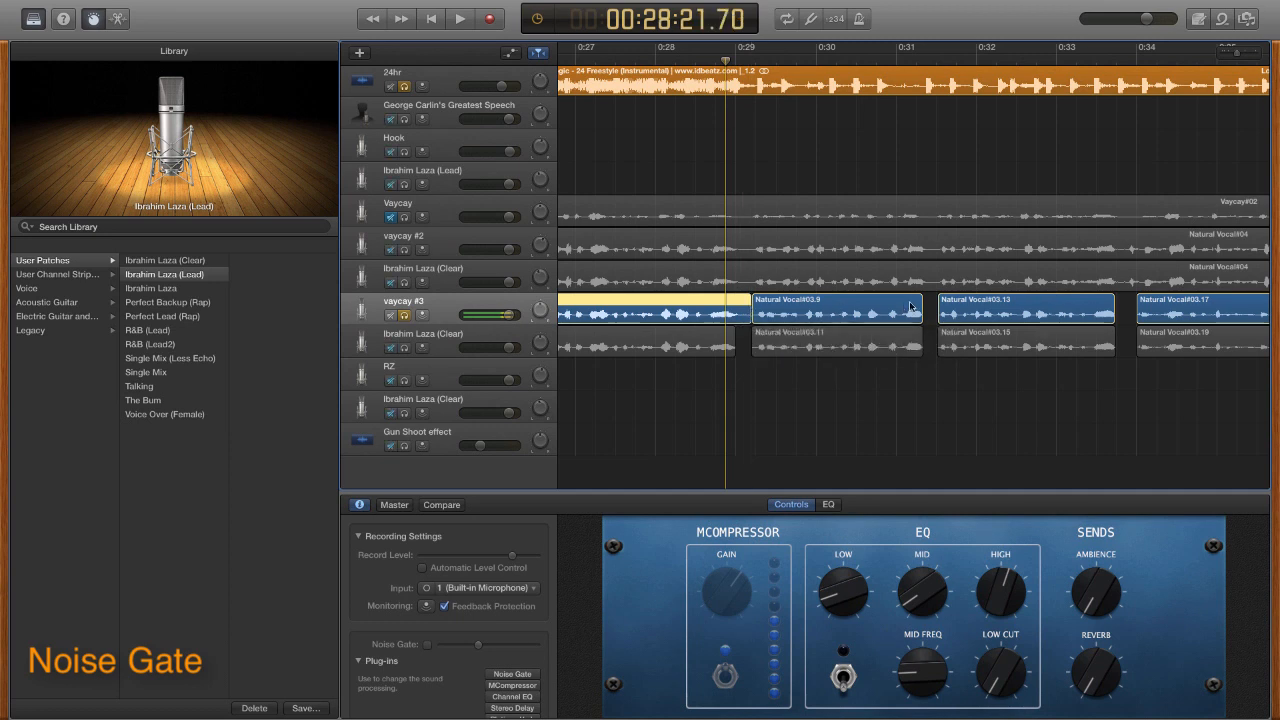
{"action": "left_click_drag", "start_coordinate": [920, 311], "coordinate": [937, 311]}
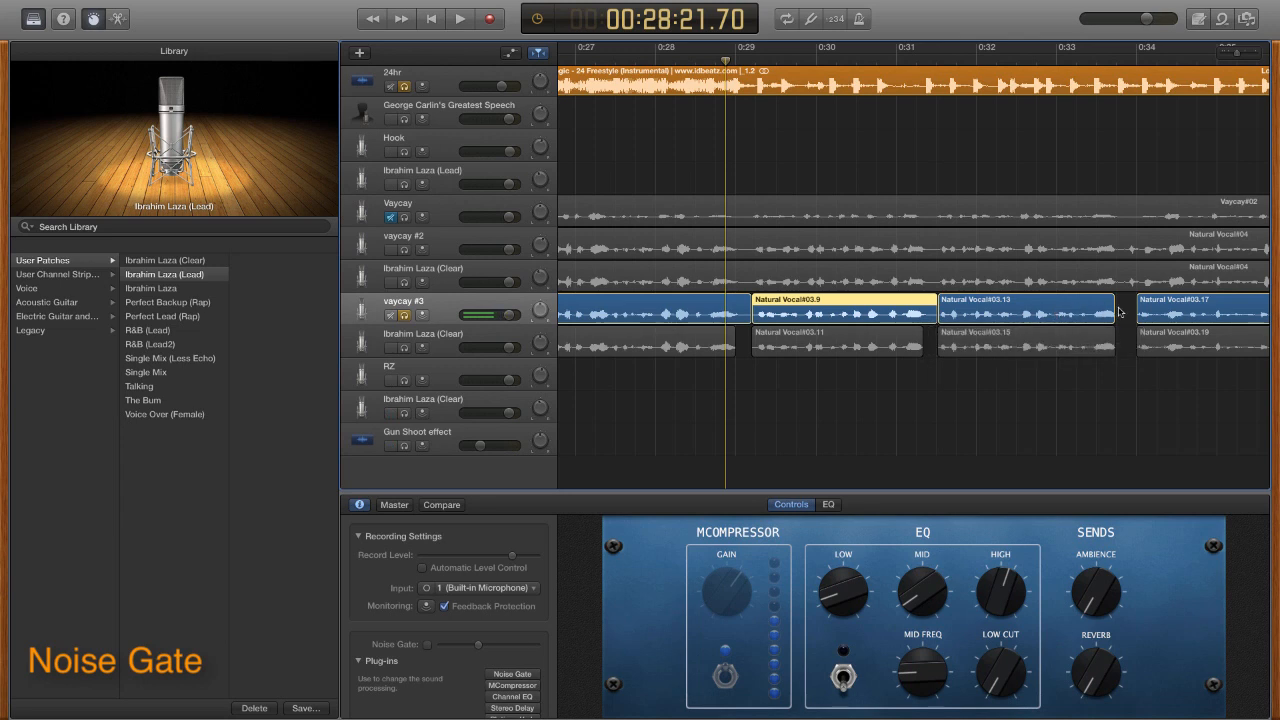
{"action": "left_click_drag", "start_coordinate": [1113, 311], "coordinate": [1135, 311]}
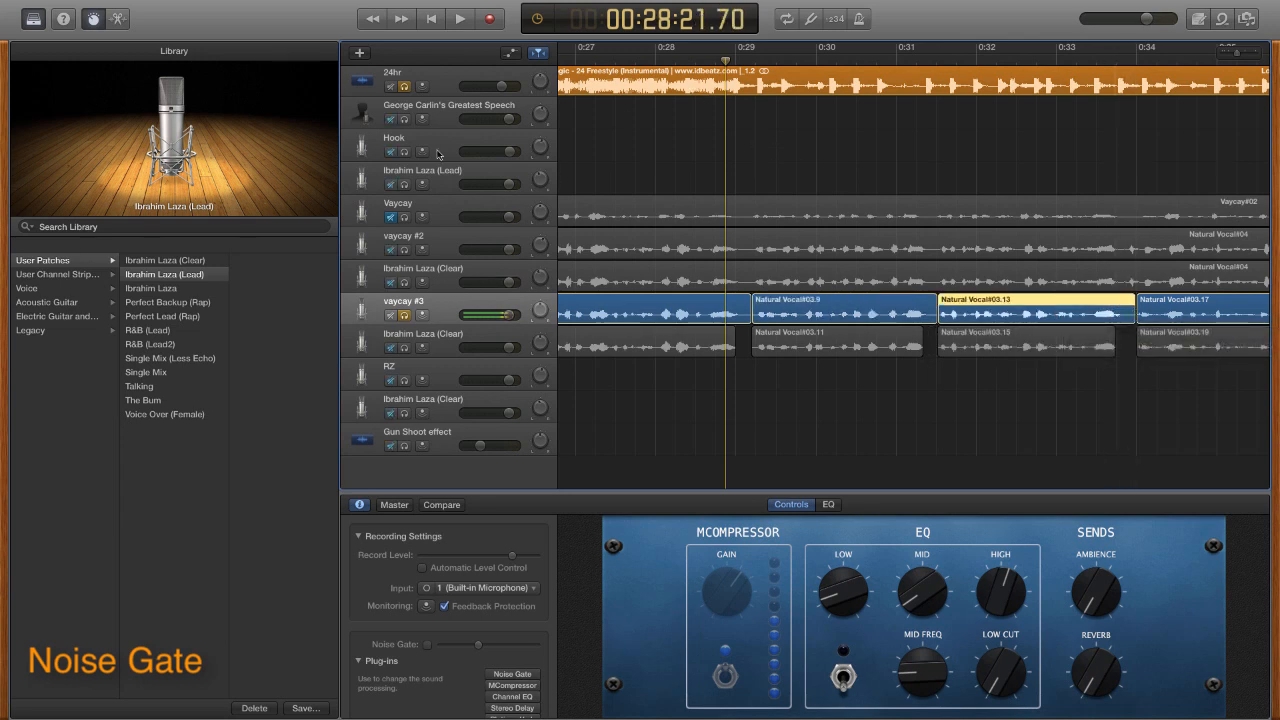
- Unsolo the 24hr beat track, play the extended vaycay #3 regions alone from 00:28:06, and stop playback
{"action": "left_click", "coordinate": [404, 86]}
{"action": "left_click", "coordinate": [676, 66]}
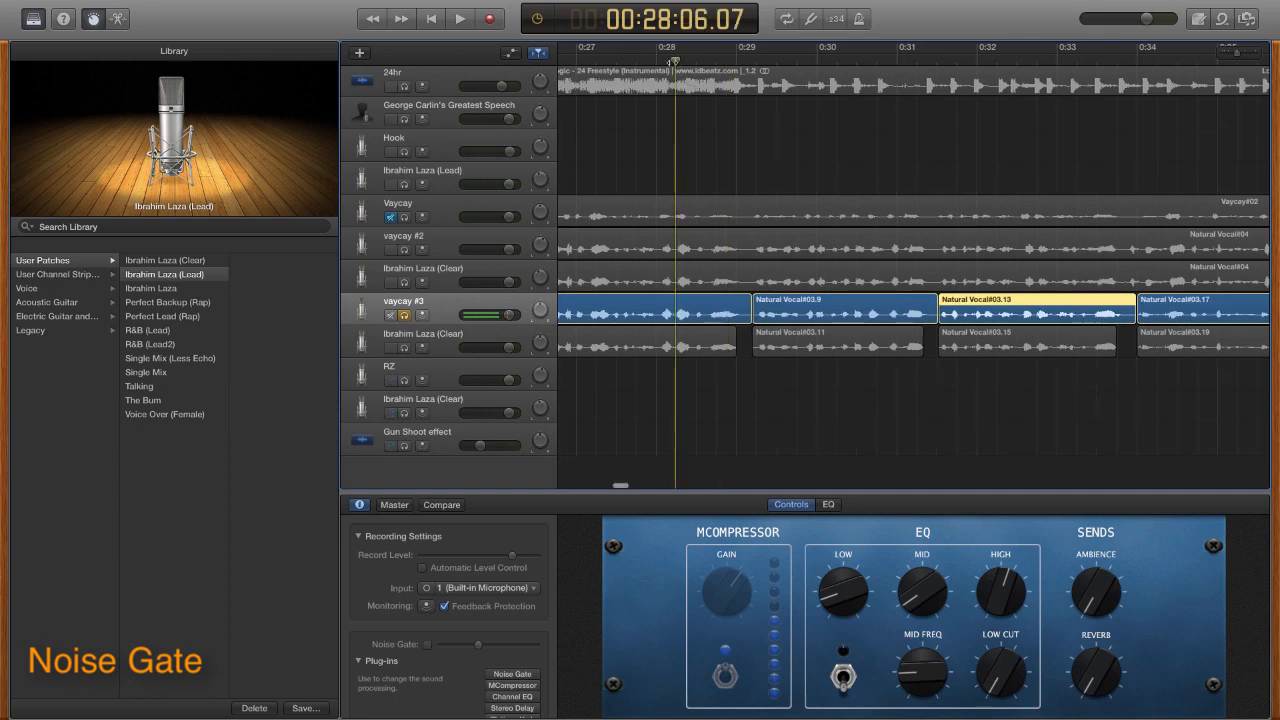
{"action": "key", "text": "space"}
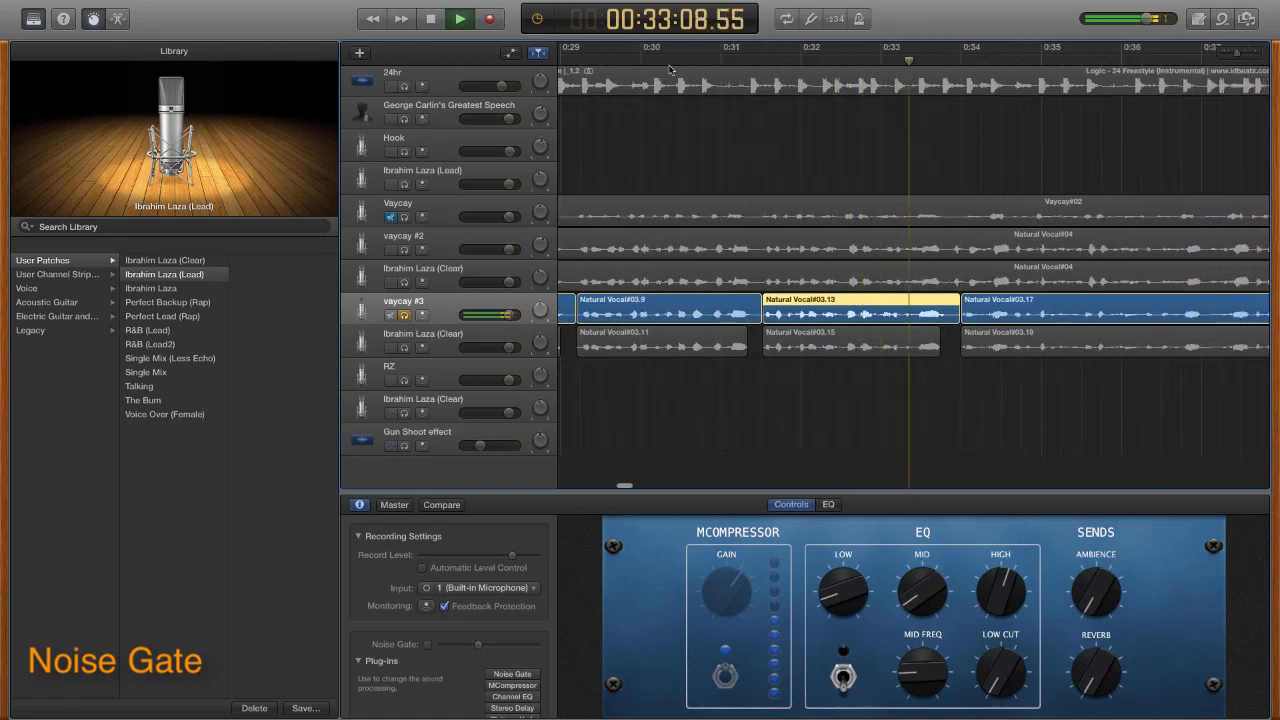
{"action": "key", "text": "space"}
- Undo the last three region extensions on the vaycay #3 track
{"action": "scroll", "coordinate": [694, 135], "scroll_direction": "left", "scroll_amount": 5}
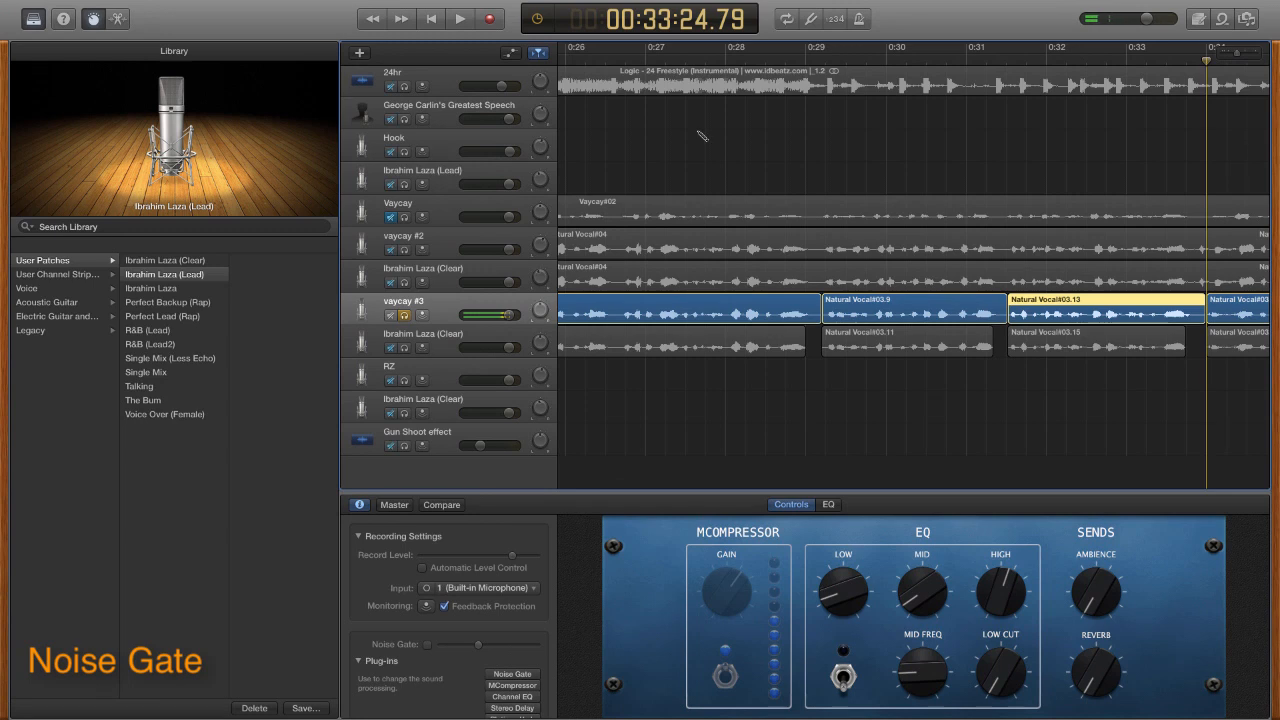
{"action": "key", "text": "super+z"}
{"action": "key", "text": "super+z"}
{"action": "key", "text": "super+z"}
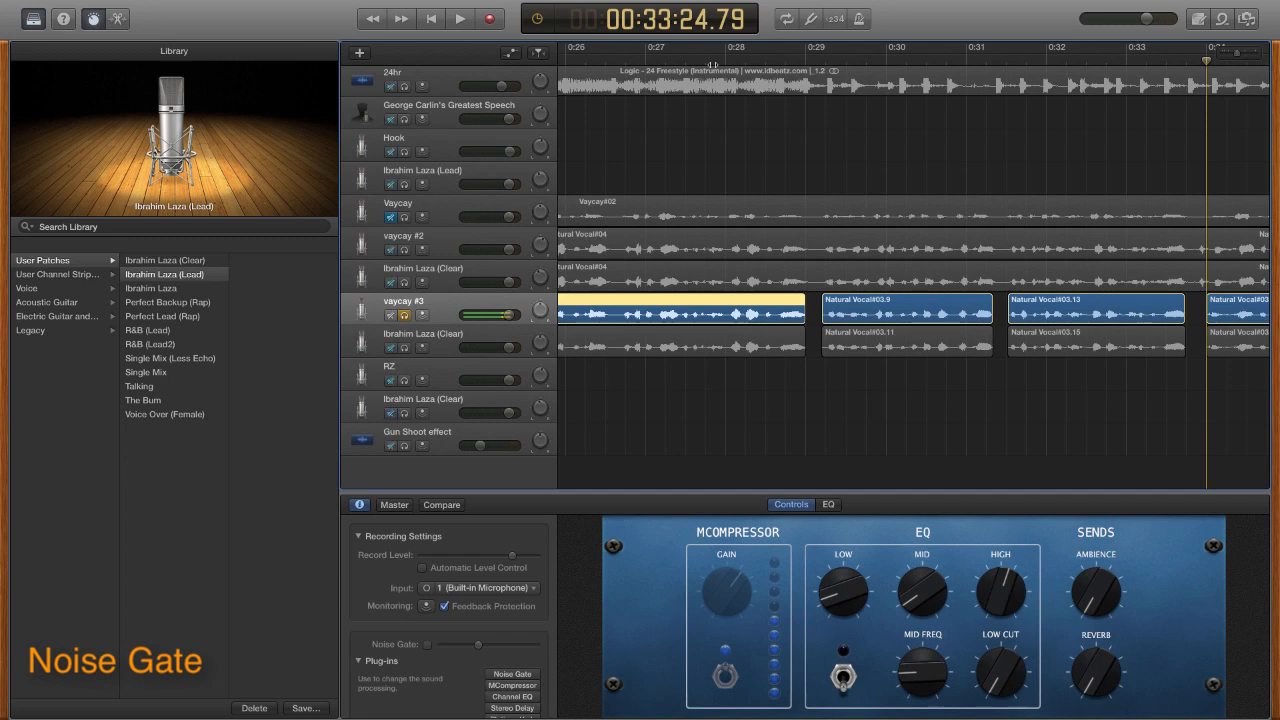
- Play the vaycay #3 vocal alone from 00:28:00 across the gaps between regions and stop playback
{"action": "left_click", "coordinate": [721, 58]}
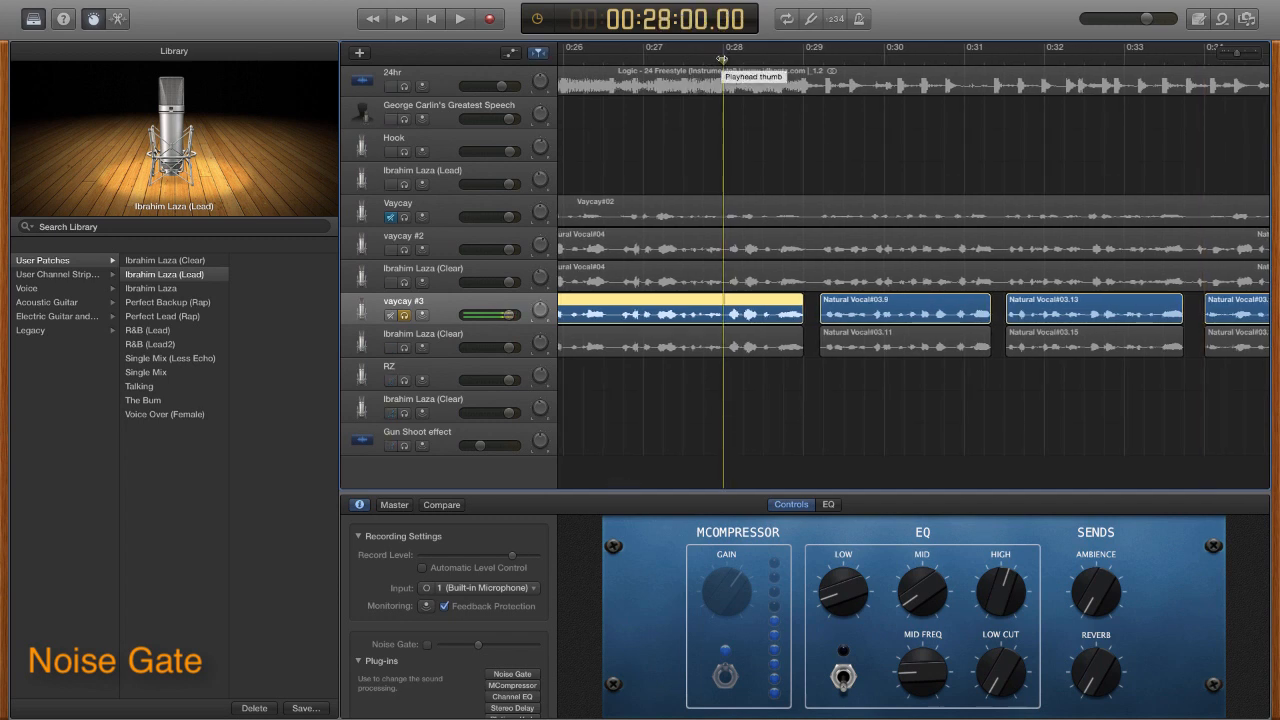
{"action": "scroll", "coordinate": [796, 127], "scroll_direction": "down", "scroll_amount": 1}
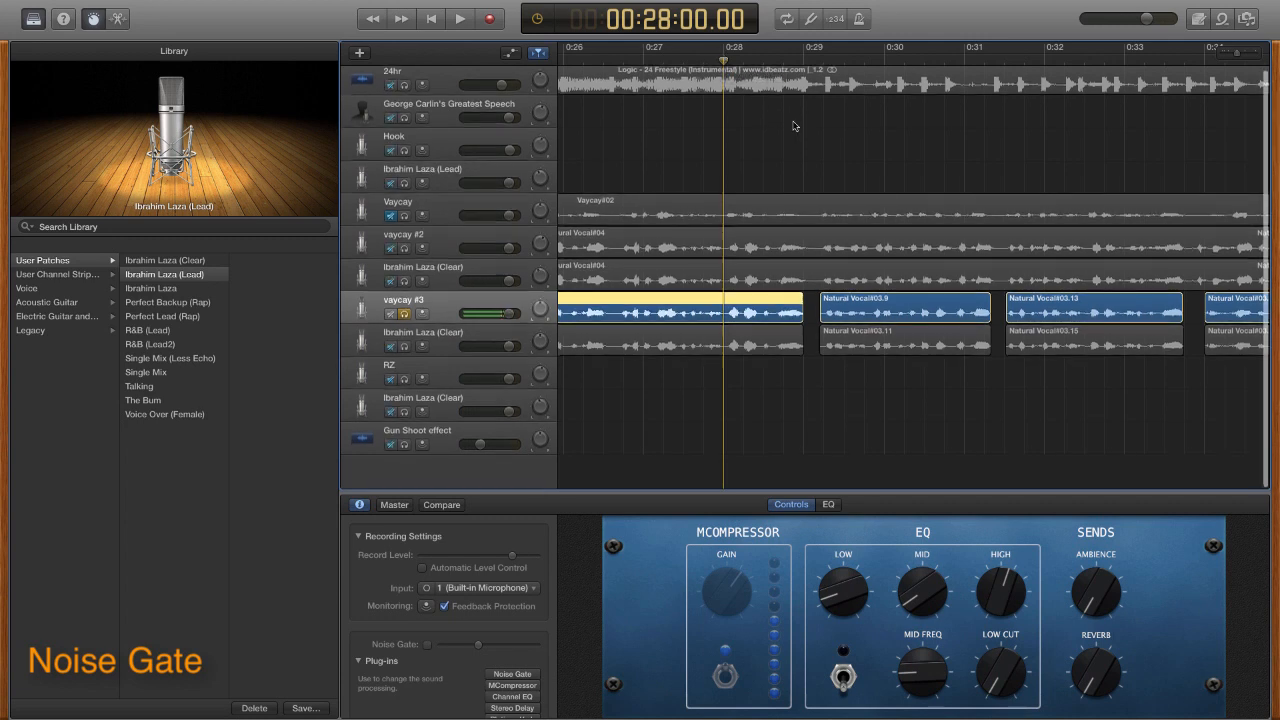
{"action": "key", "text": "space"}
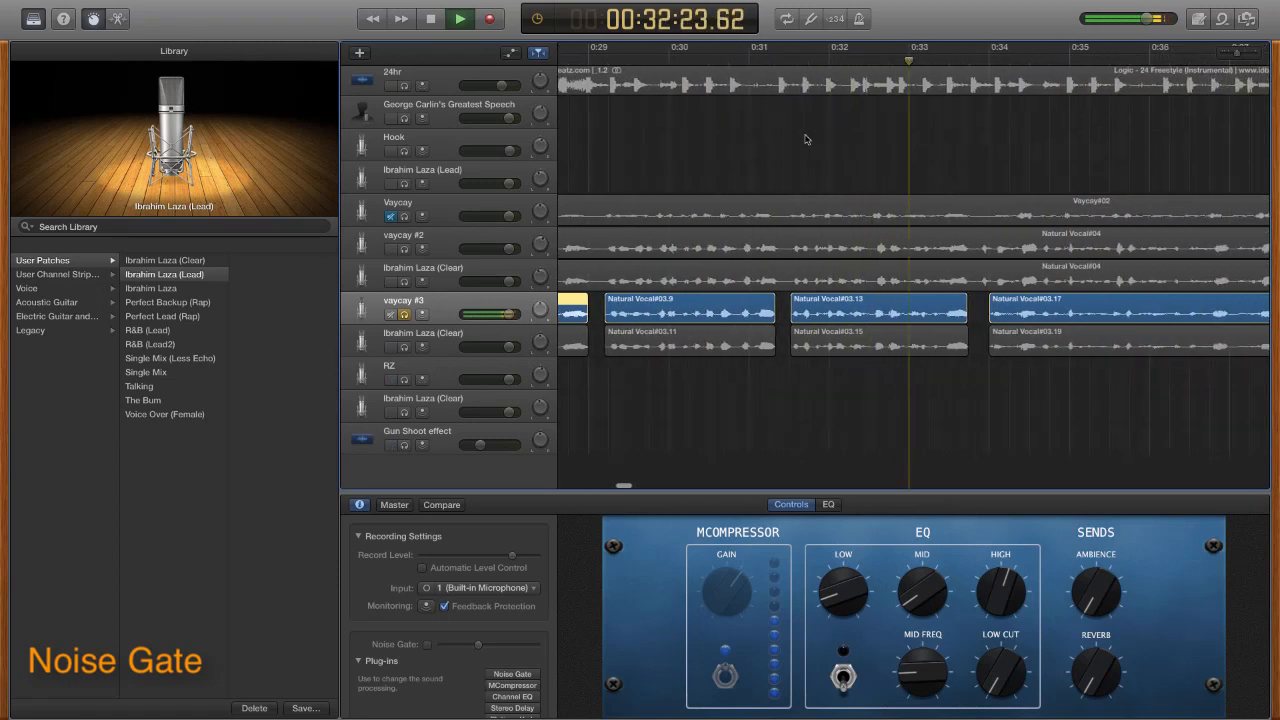
{"action": "key", "text": "space"}
{"action": "scroll", "coordinate": [808, 139], "scroll_direction": "left", "scroll_amount": 5}
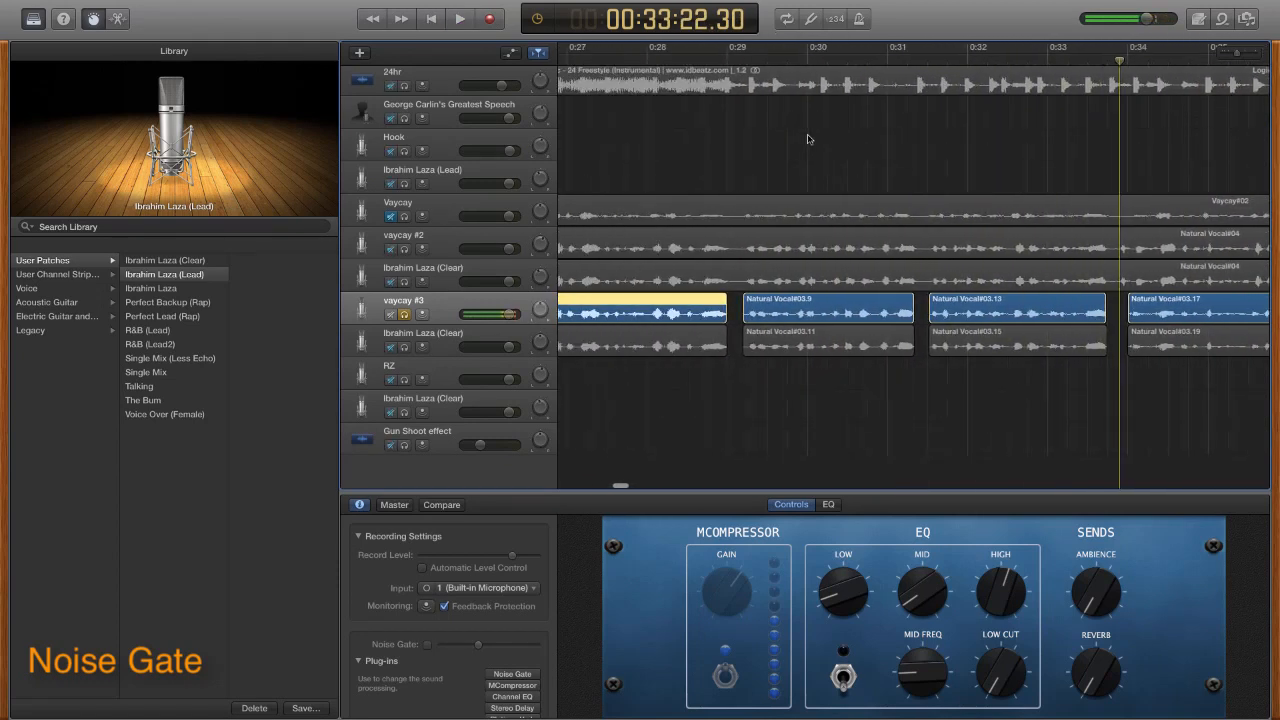
- Solo the 24hr beat with vaycay #3, play both from about 0:28, and stop playback
{"action": "left_click", "coordinate": [404, 85]}
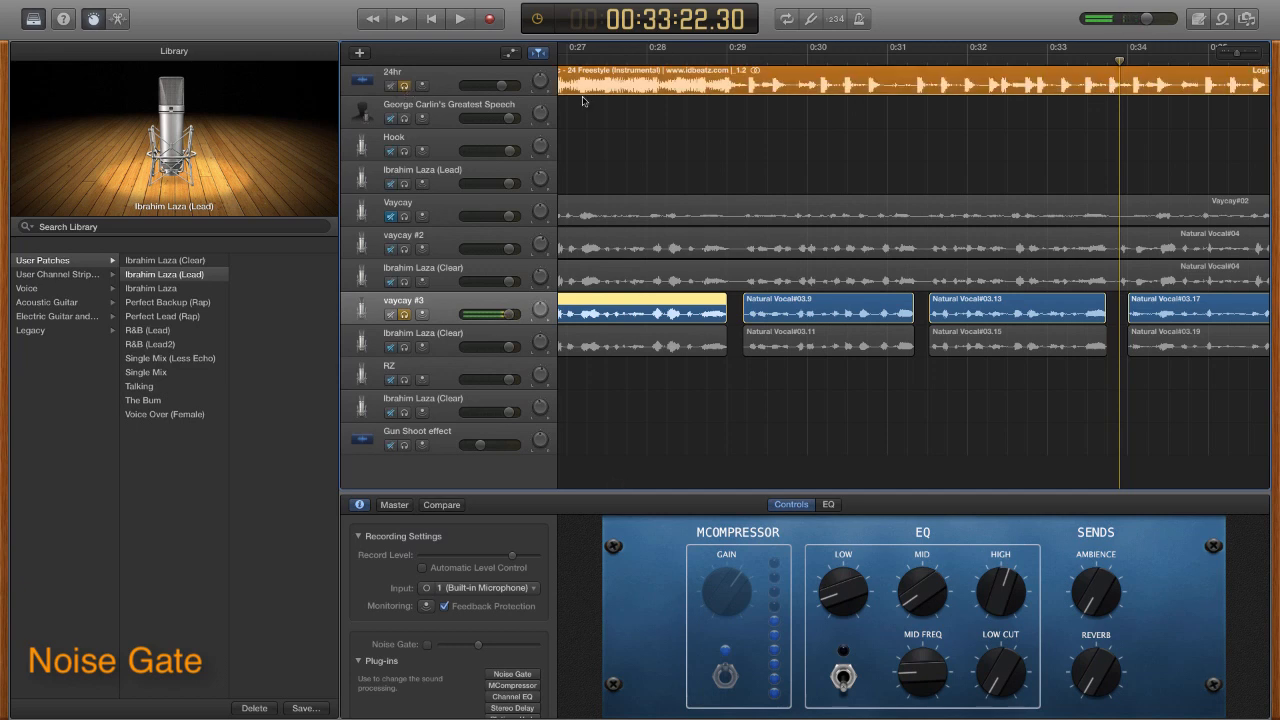
{"action": "left_click", "coordinate": [660, 56]}
{"action": "key", "text": "space"}
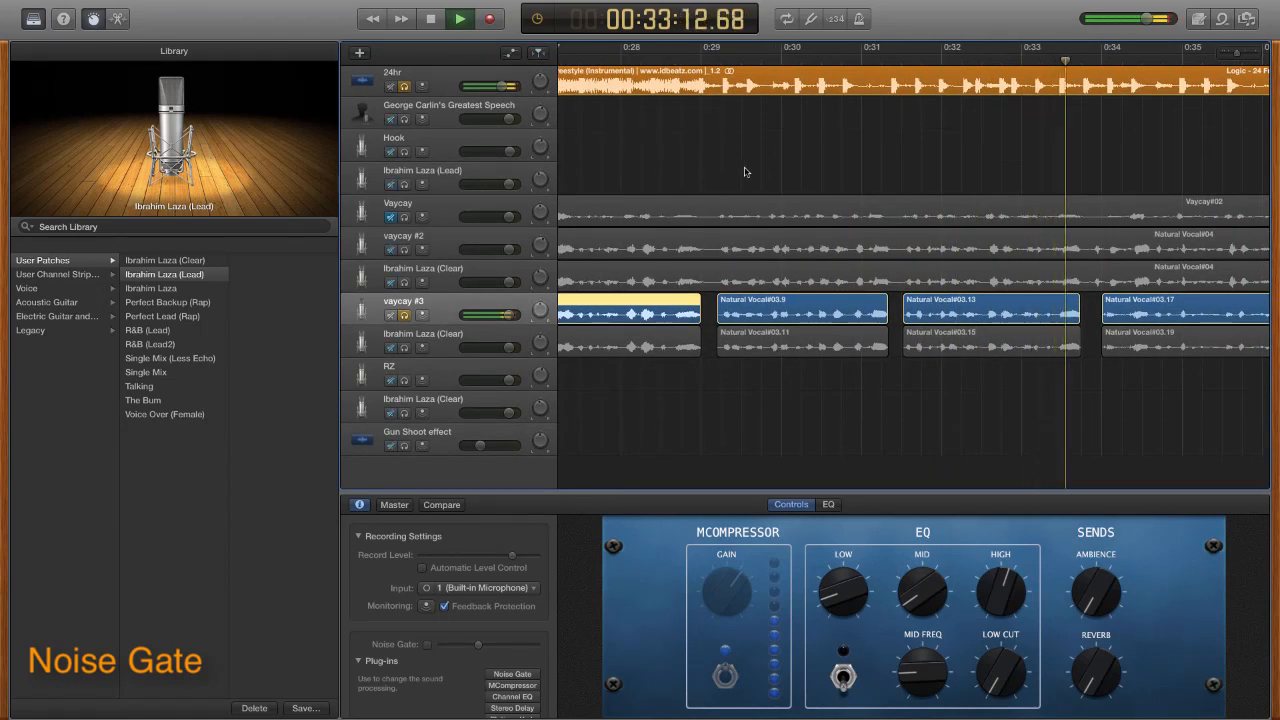
{"action": "key", "text": "space"}
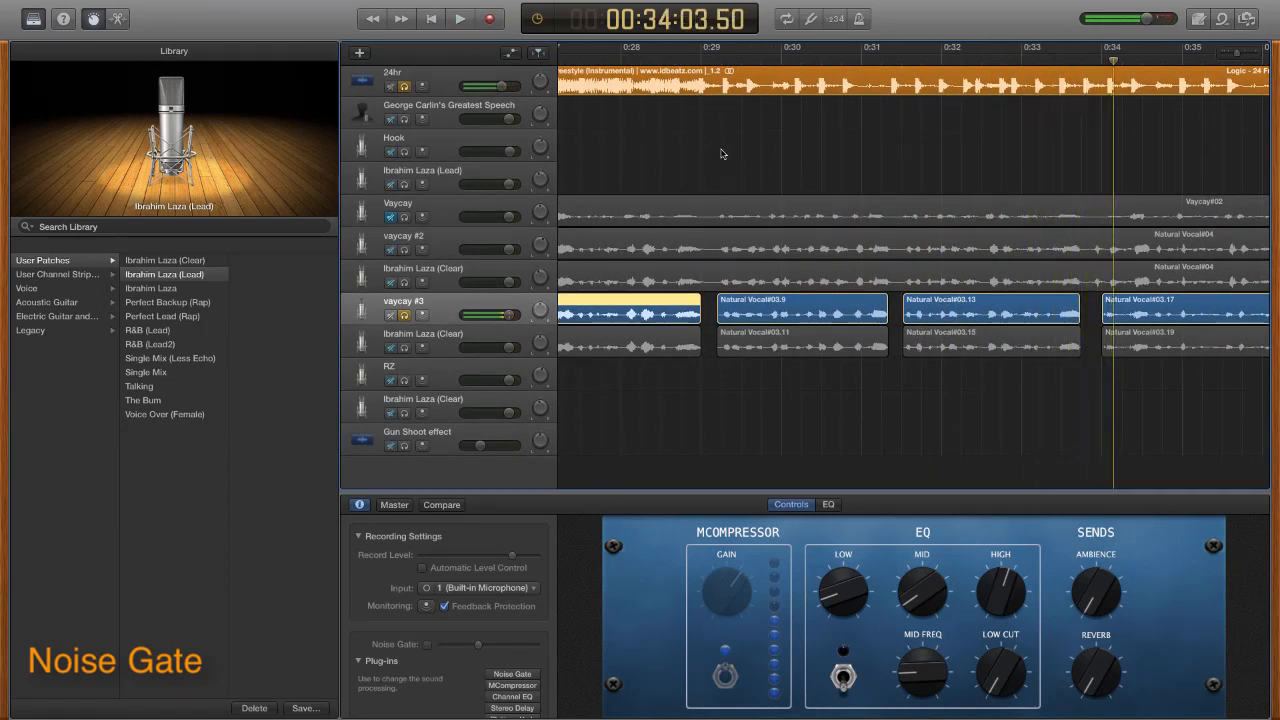
- Switch the Noise Gate plug-in on vaycay #3 on and back off, and unsolo the 24hr beat track
{"action": "scroll", "coordinate": [722, 153], "scroll_direction": "left", "scroll_amount": 10}
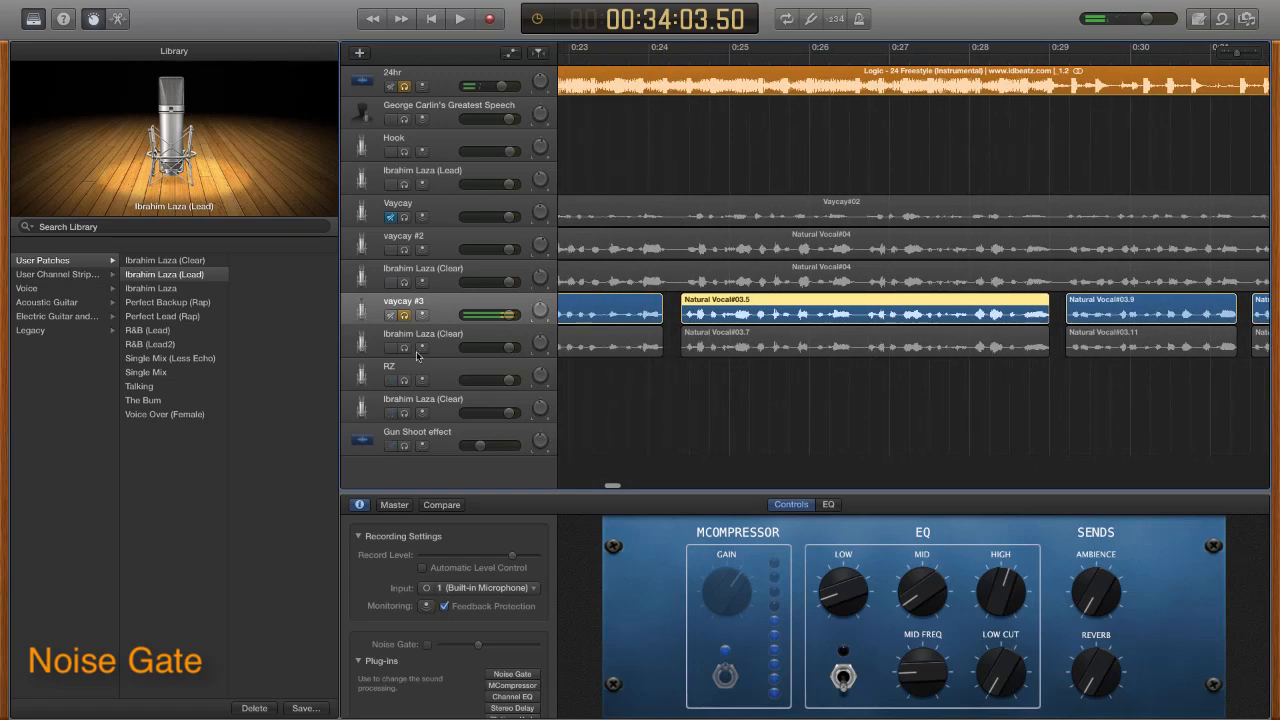
{"action": "left_click", "coordinate": [490, 675]}
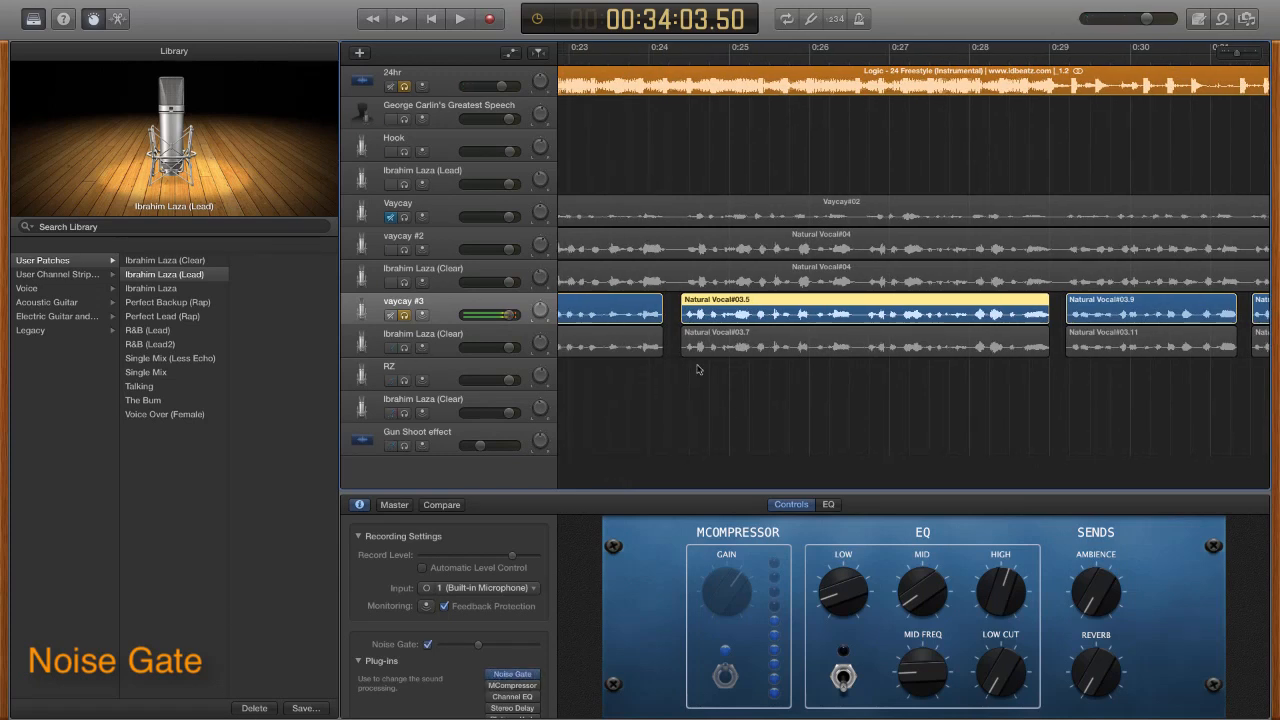
{"action": "left_click", "coordinate": [404, 86]}
{"action": "left_click", "coordinate": [491, 675]}
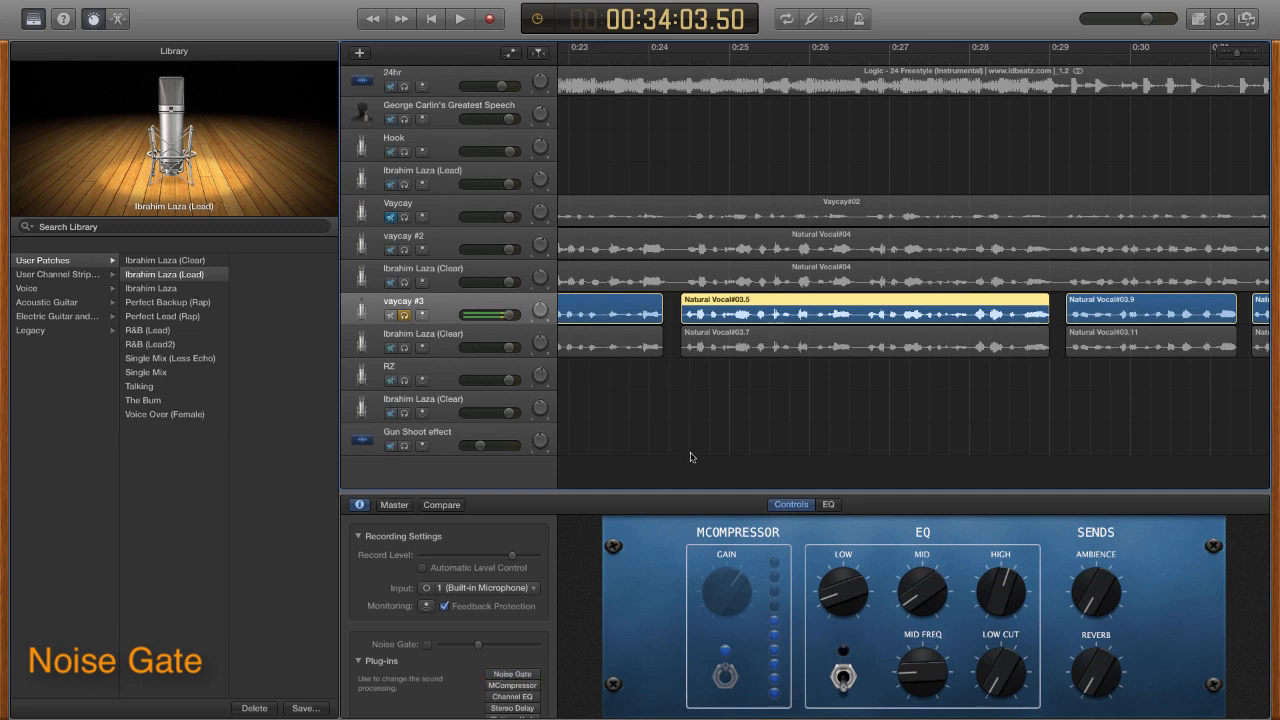
- Play the vaycay #3 vocal from about 0:19, at the start of its first region, with Noise Gate bypassed, and stop
{"action": "scroll", "coordinate": [720, 403], "scroll_direction": "left", "scroll_amount": 10}
{"action": "scroll", "coordinate": [720, 403], "scroll_direction": "right", "scroll_amount": 6}
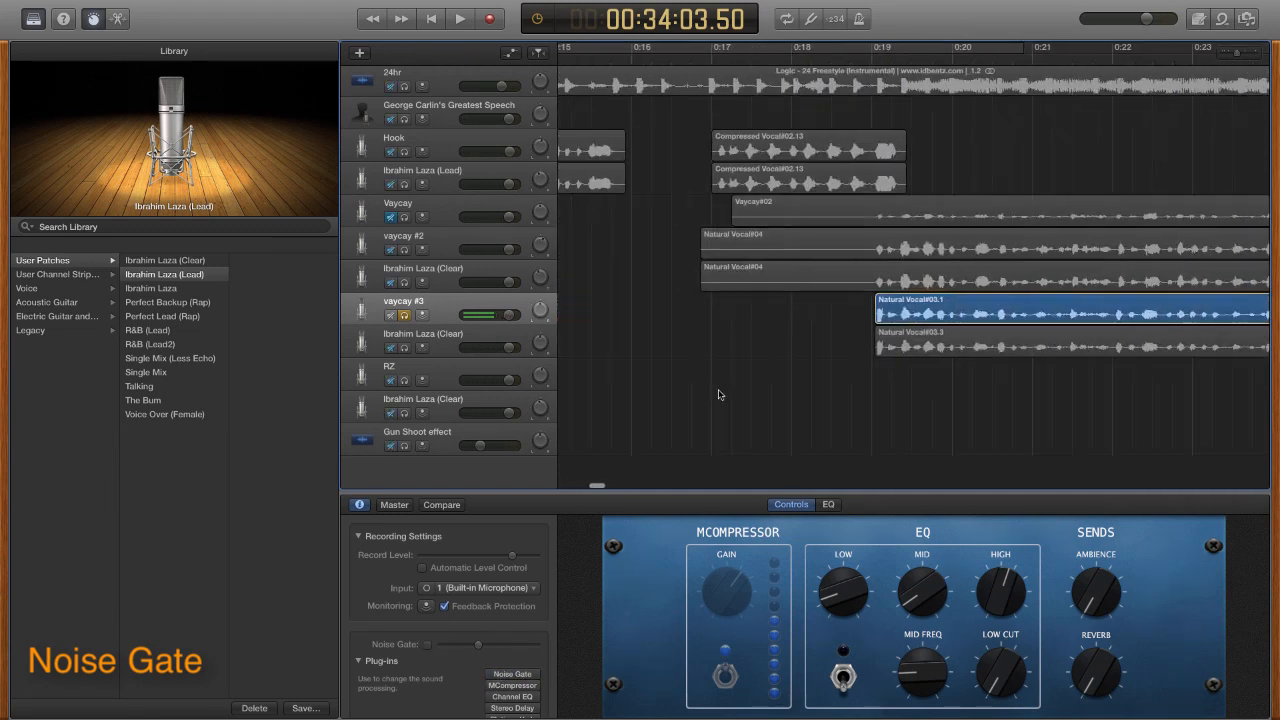
{"action": "left_click", "coordinate": [869, 52]}
{"action": "key", "text": "space"}
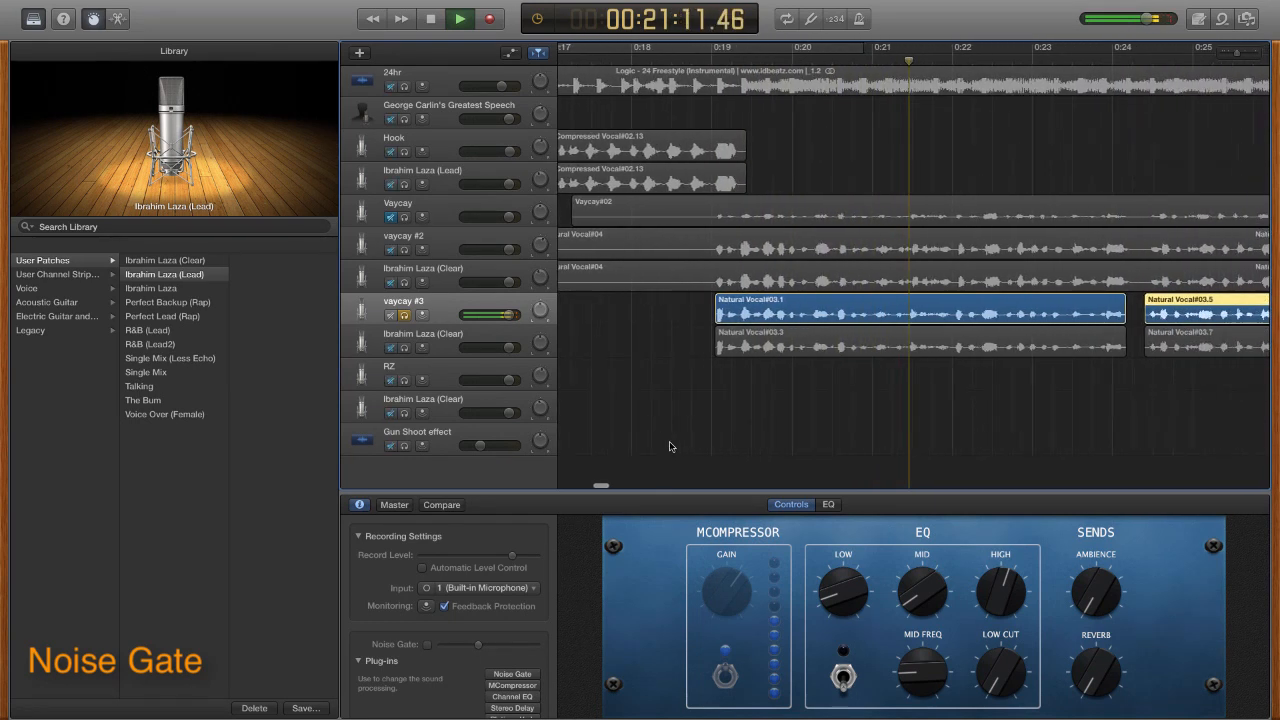
{"action": "key", "text": "space"}
- Enable the Noise Gate plug-in on vaycay #3 and play the opening of the vocal with it, stopping playback partway
{"action": "left_click", "coordinate": [490, 676]}
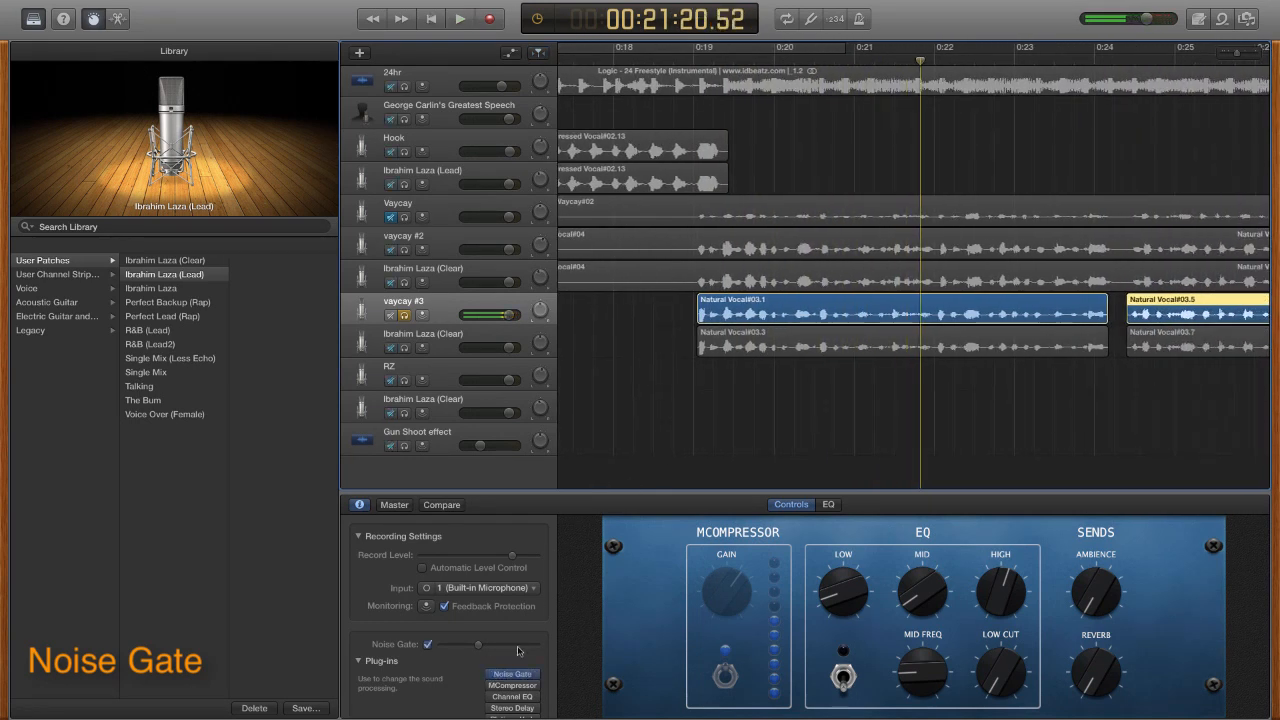
{"action": "key", "text": "space"}
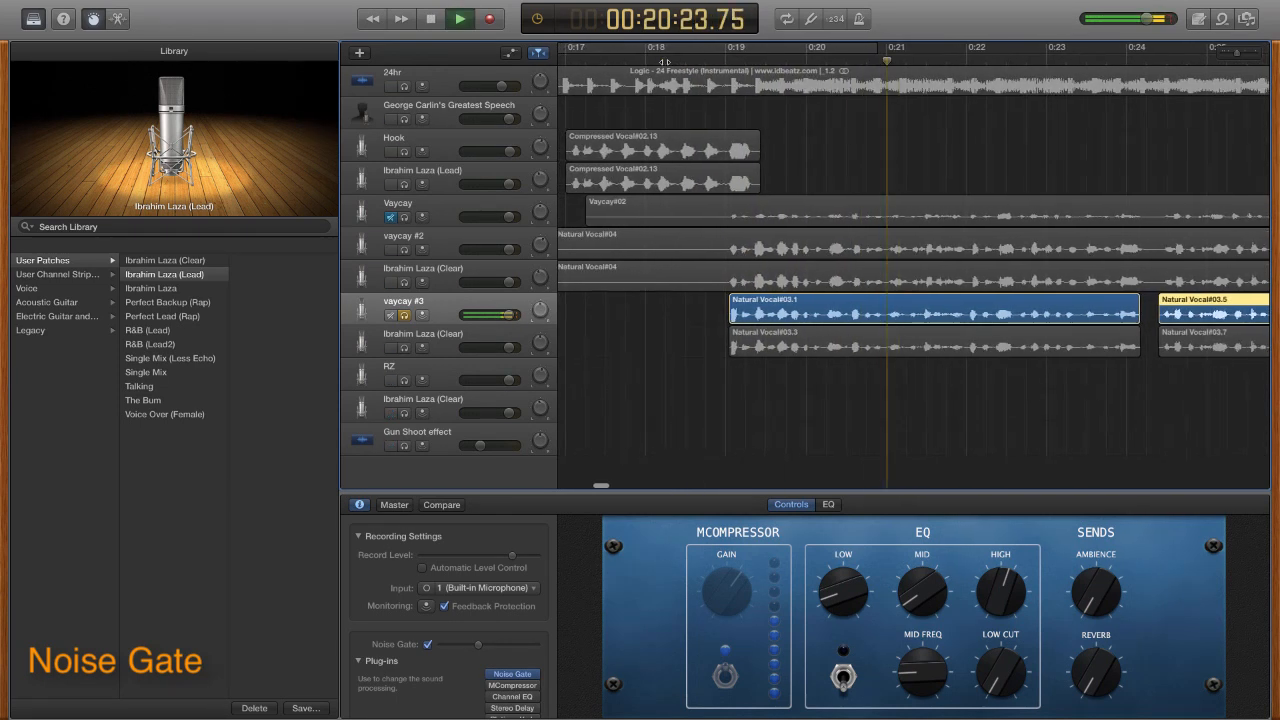
{"action": "key", "text": "space"}
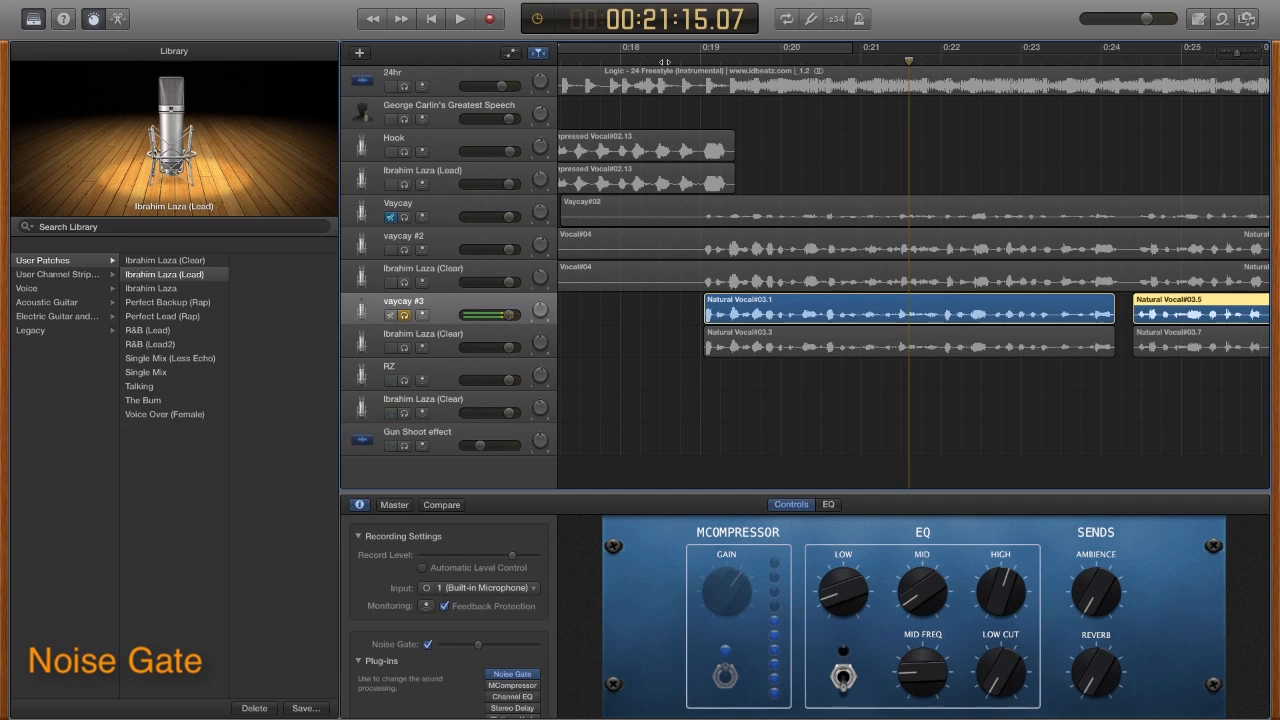
{"action": "scroll", "coordinate": [688, 320], "scroll_direction": "down", "scroll_amount": 1}
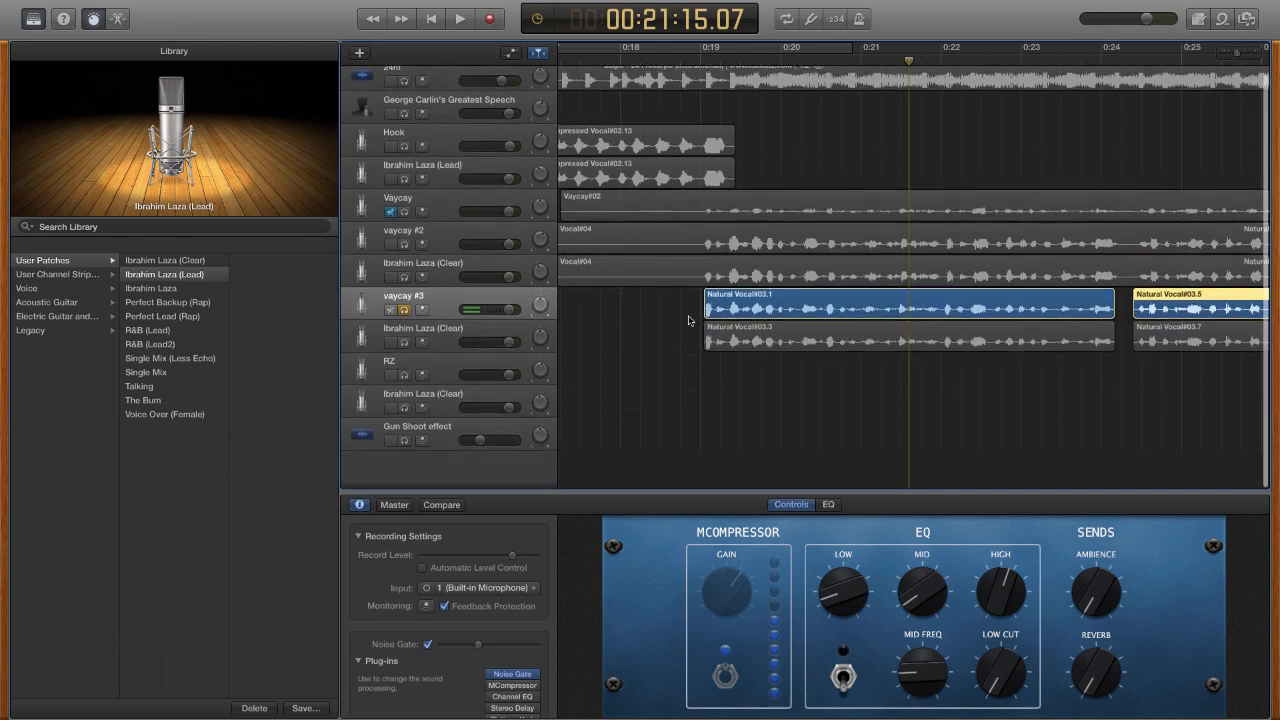
{"action": "scroll", "coordinate": [688, 320], "scroll_direction": "up", "scroll_amount": 1}
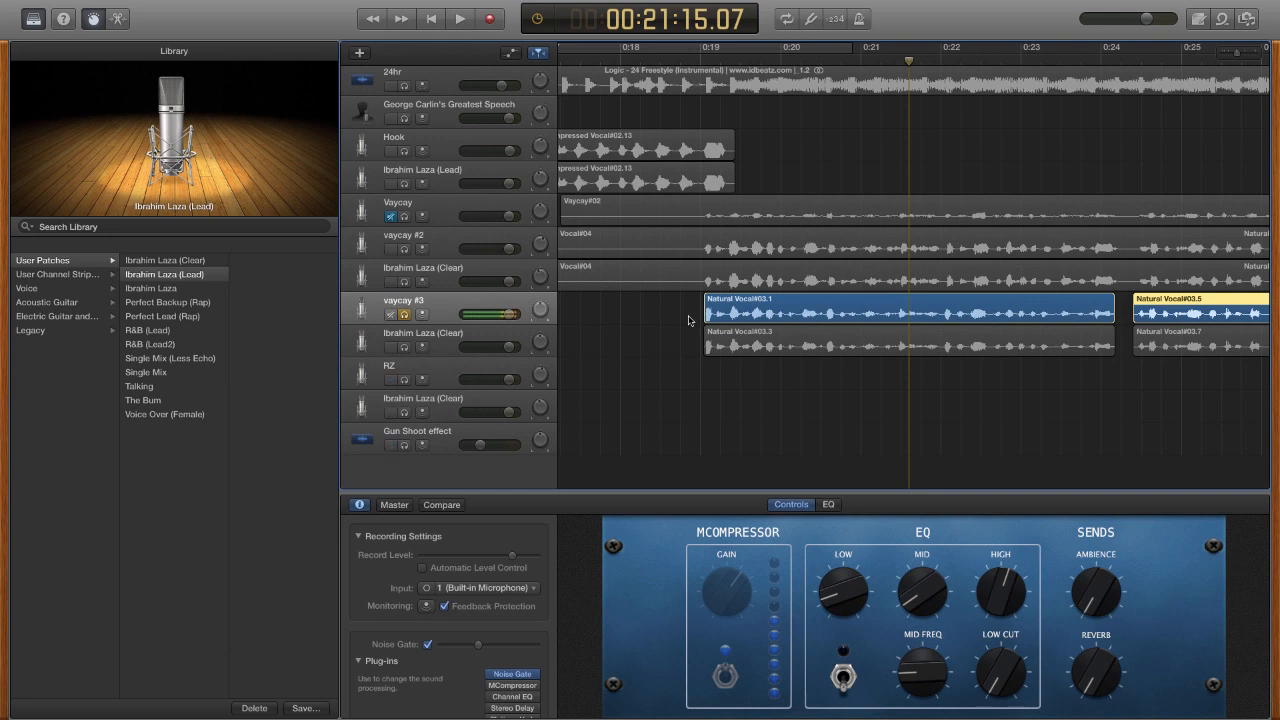
{"action": "scroll", "coordinate": [653, 420], "scroll_direction": "down", "scroll_amount": 1}
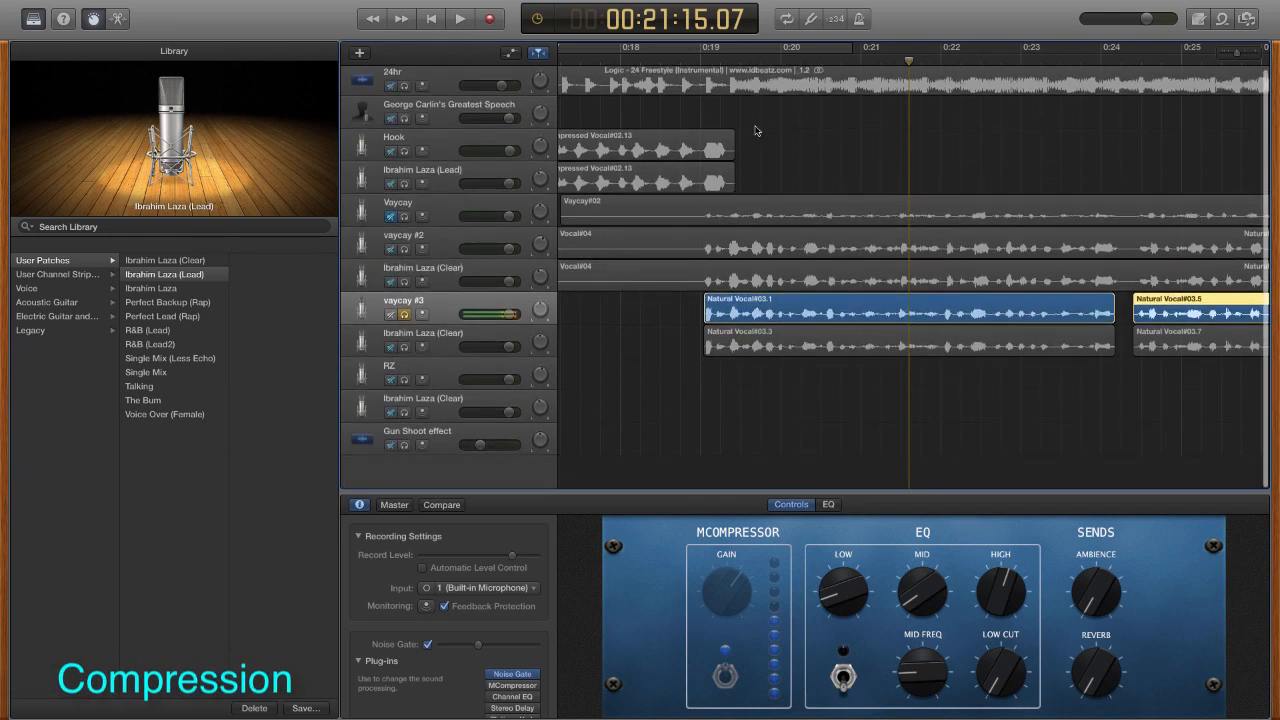
- Play the vaycay #3 vocal from 00:18:21 with Noise Gate on and MCompressor bypassed, and stop after its first region
{"action": "left_click", "coordinate": [689, 58]}
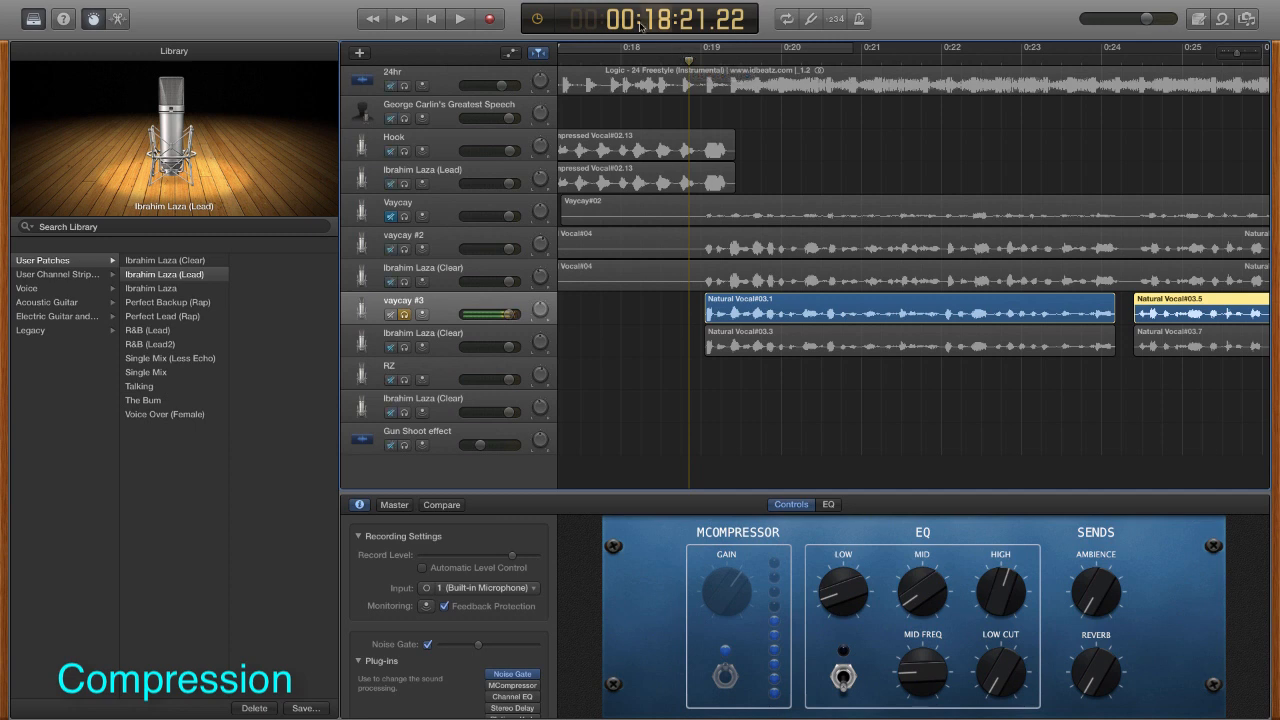
{"action": "left_click", "coordinate": [460, 19]}
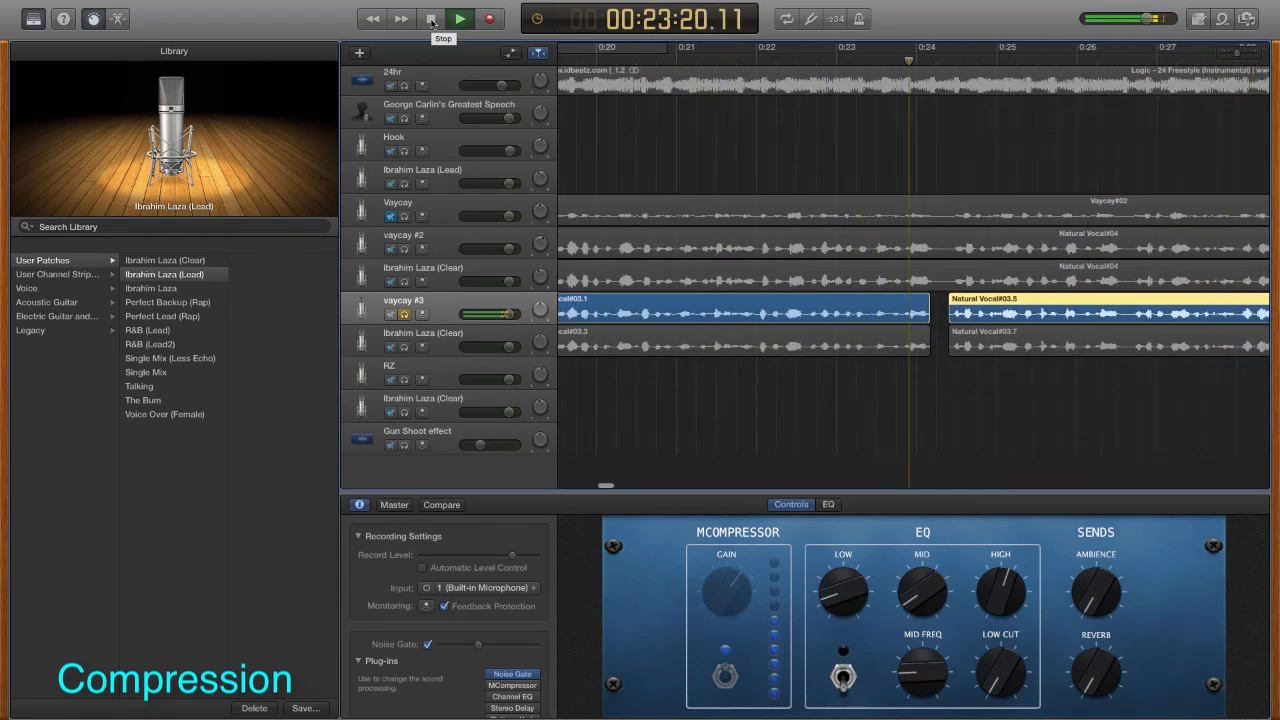
{"action": "left_click", "coordinate": [432, 19]}
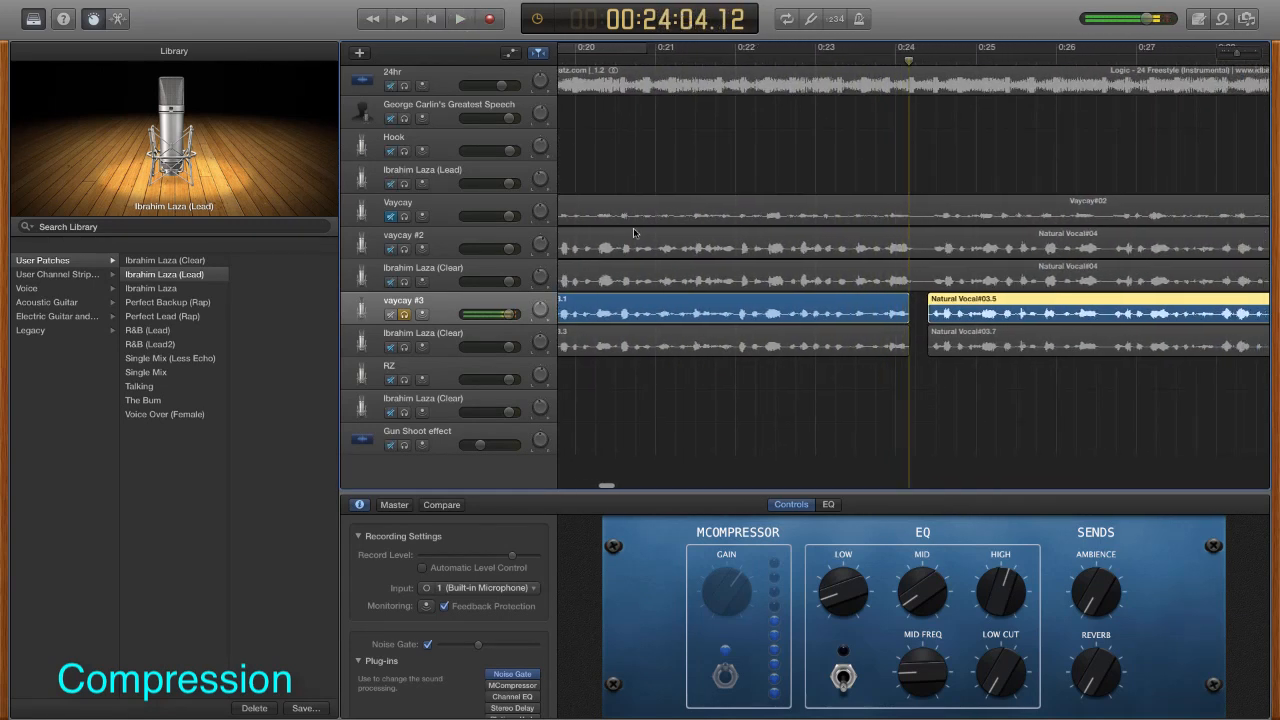
- Enable MCompressor on vaycay #3, play the compressed vocal from just before its first region, and stop playback
{"action": "left_click", "coordinate": [492, 686]}
{"action": "scroll", "coordinate": [600, 363], "scroll_direction": "left", "scroll_amount": 5}
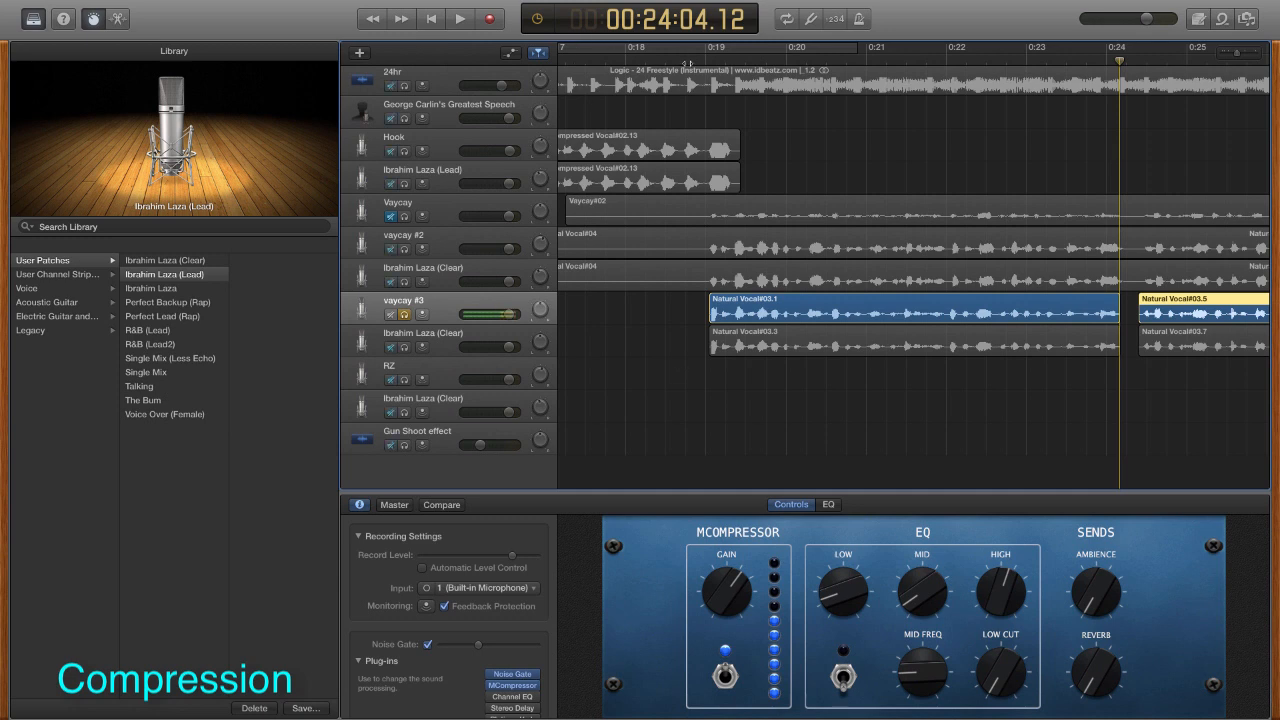
{"action": "left_click", "coordinate": [688, 63]}
{"action": "key", "text": "space"}
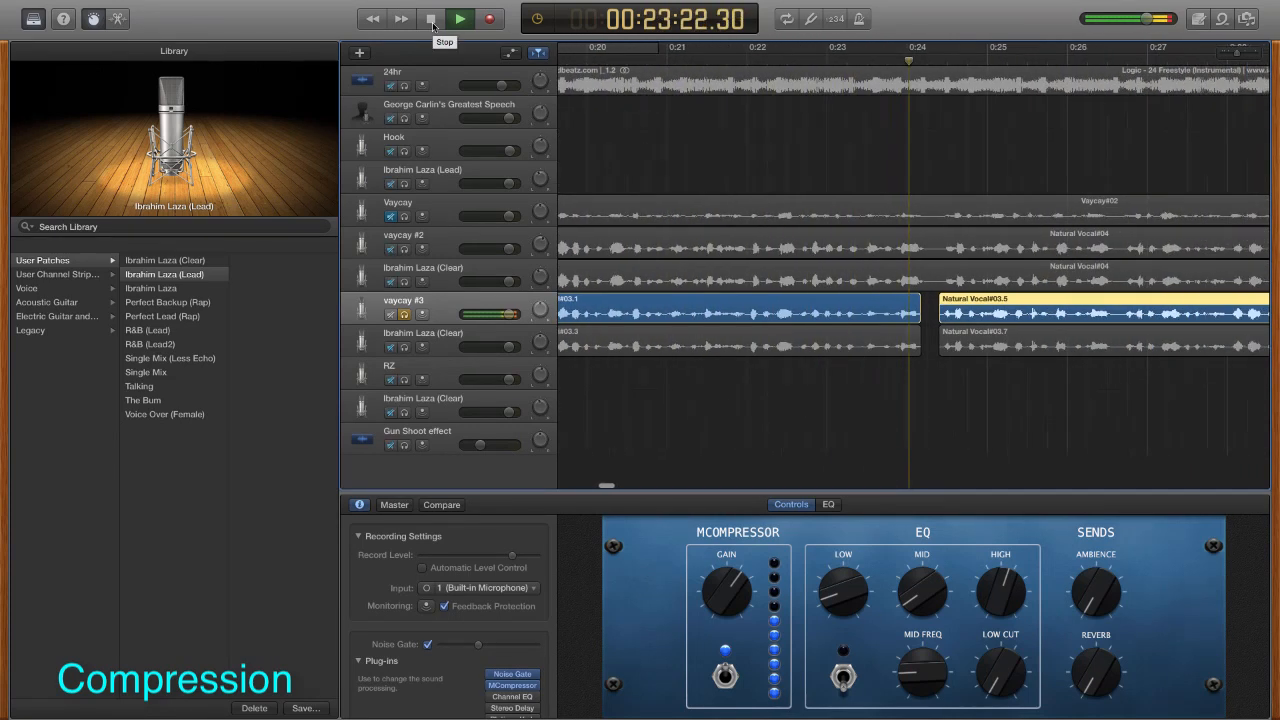
{"action": "left_click", "coordinate": [432, 19]}
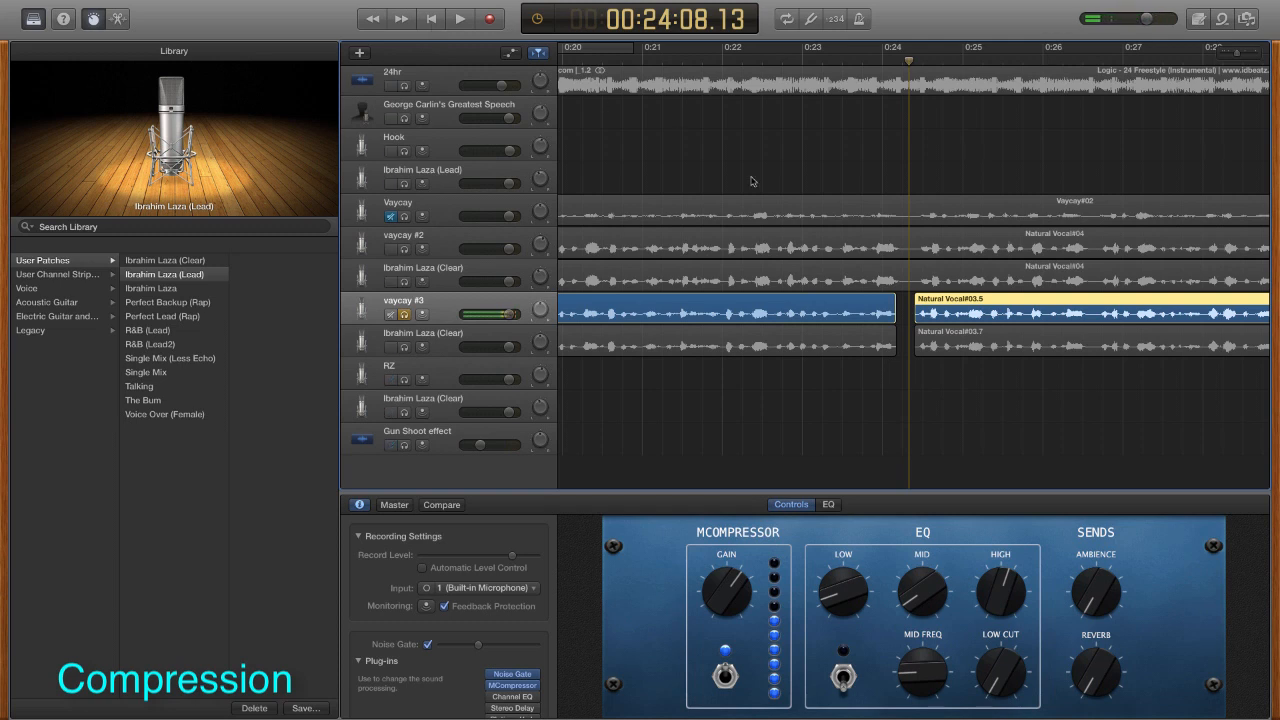
- Open the MCompressor settings on vaycay #3, examine its gain, release, ratio, attack and threshold, and close the plug-in window
{"action": "scroll", "coordinate": [723, 191], "scroll_direction": "left", "scroll_amount": 10}
{"action": "scroll", "coordinate": [720, 191], "scroll_direction": "right", "scroll_amount": 8}
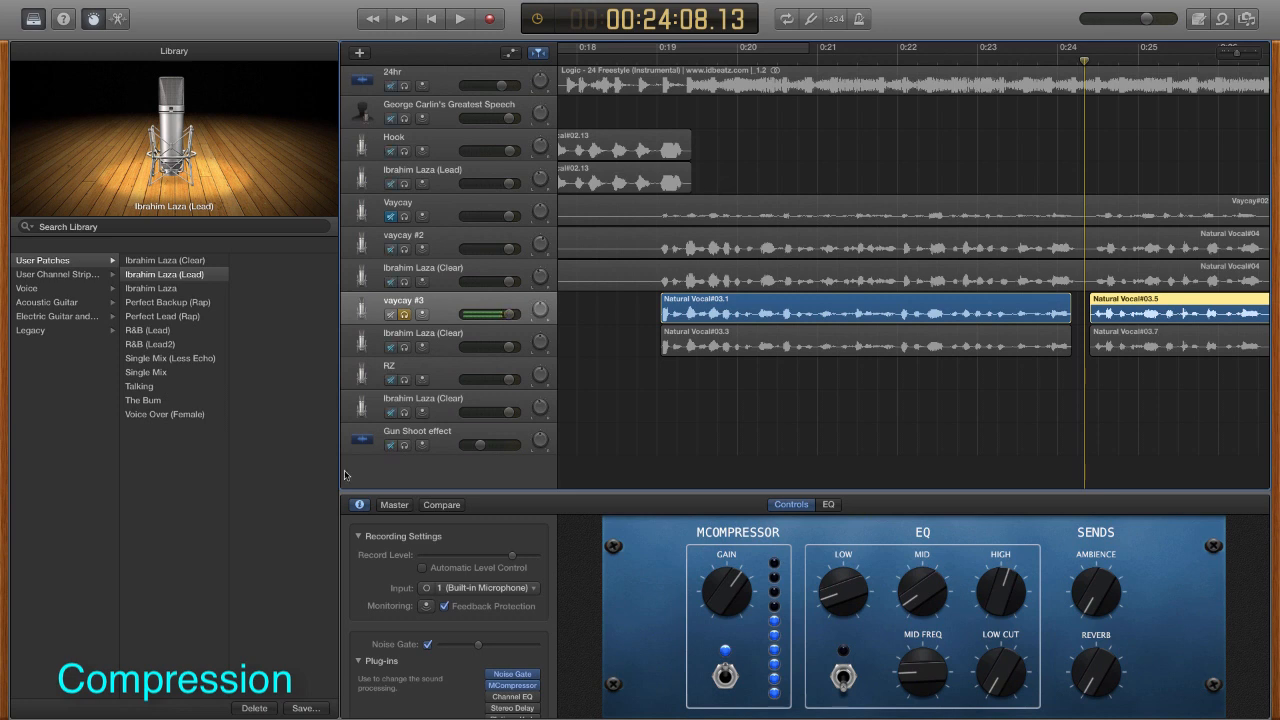
{"action": "mouse_move", "coordinate": [491, 686]}
{"action": "left_click", "coordinate": [509, 688]}
{"action": "left_click", "coordinate": [509, 688]}
{"action": "left_click", "coordinate": [510, 686]}
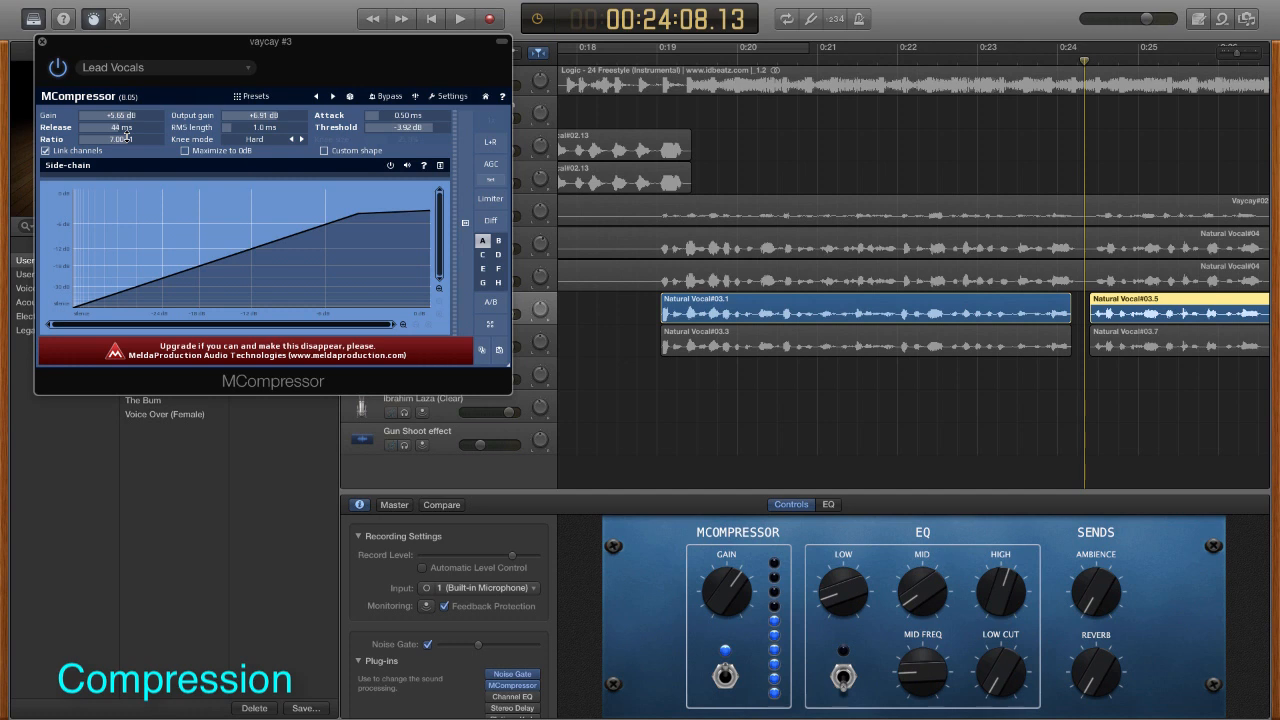
{"action": "left_click", "coordinate": [42, 41]}
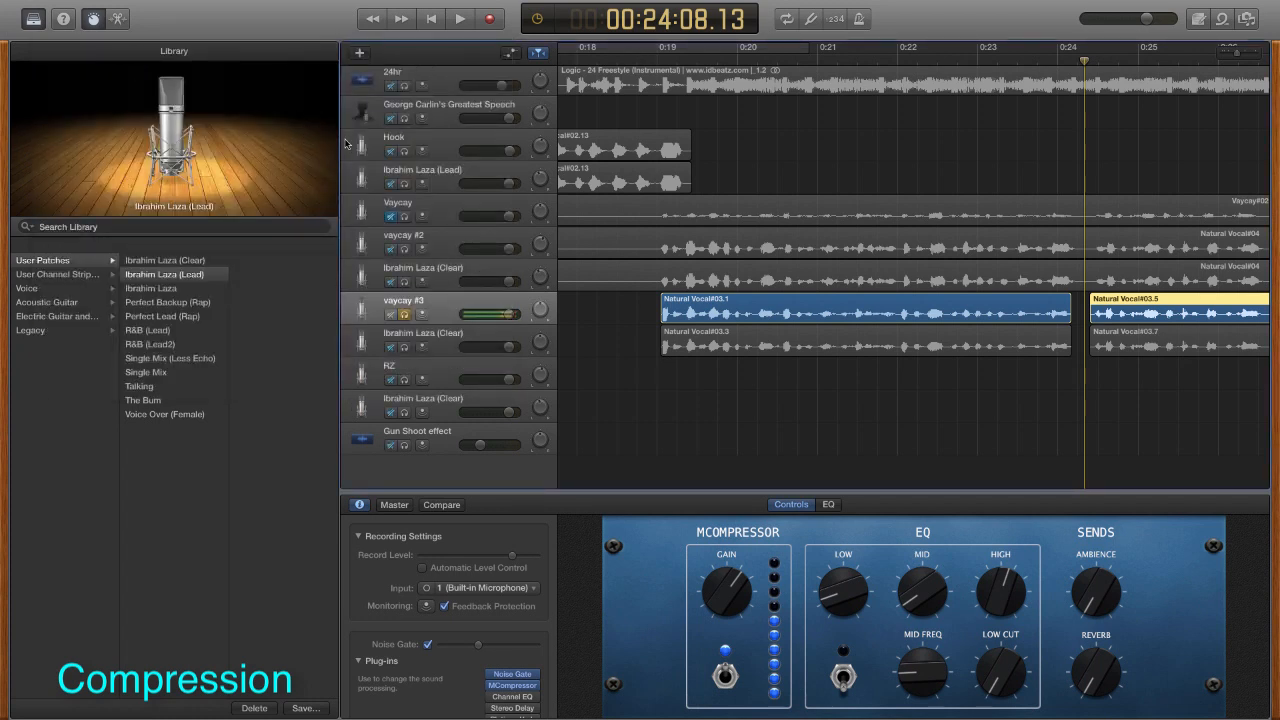
- Open the dialog for saving vaycay #3's settings as a patch, and cancel it without saving
{"action": "left_click", "coordinate": [305, 708]}
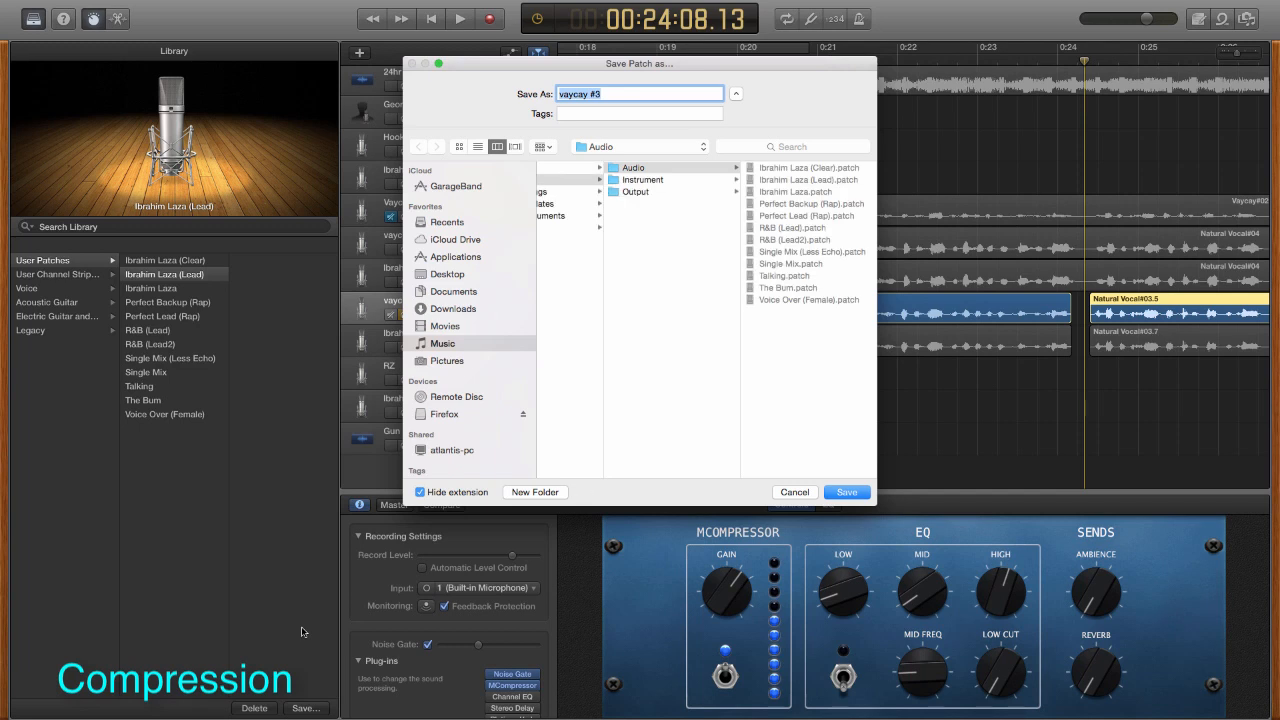
{"action": "left_click", "coordinate": [791, 493]}
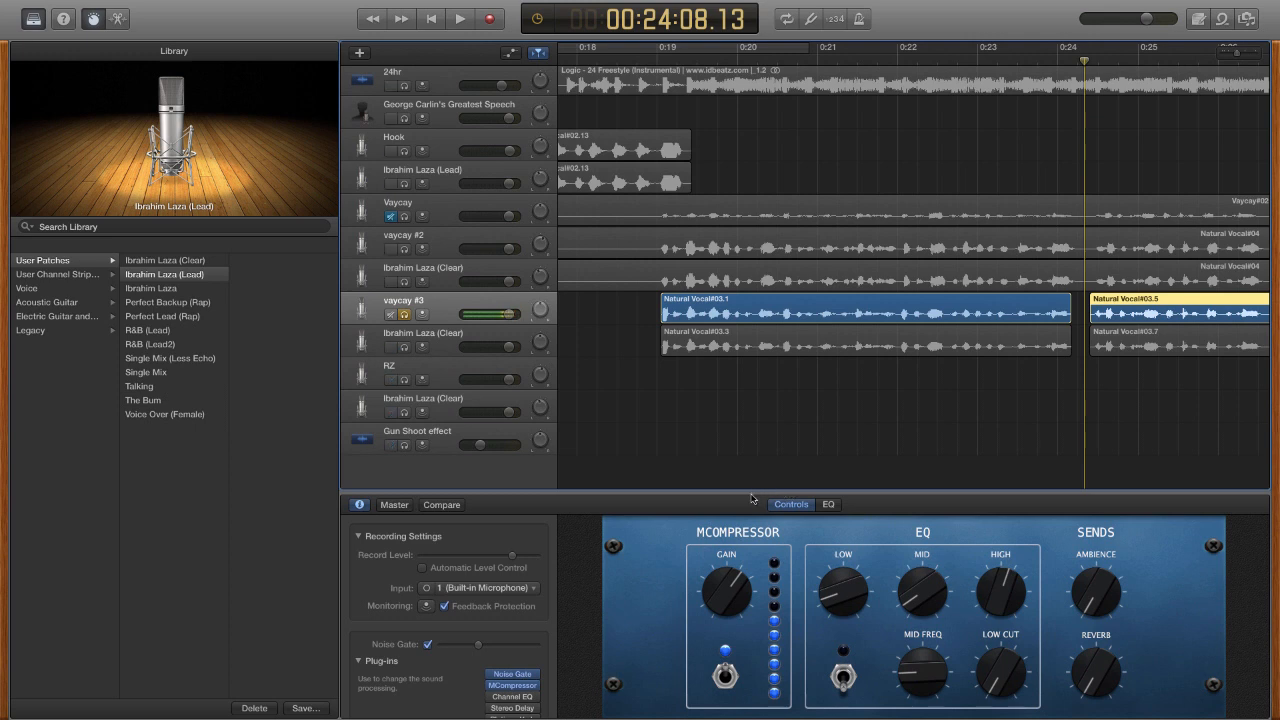
- Enable the EQ on vaycay #3, show its EQ curve, and enlarge the Smart Controls area
{"action": "scroll", "coordinate": [488, 668], "scroll_direction": "down", "scroll_amount": 1}
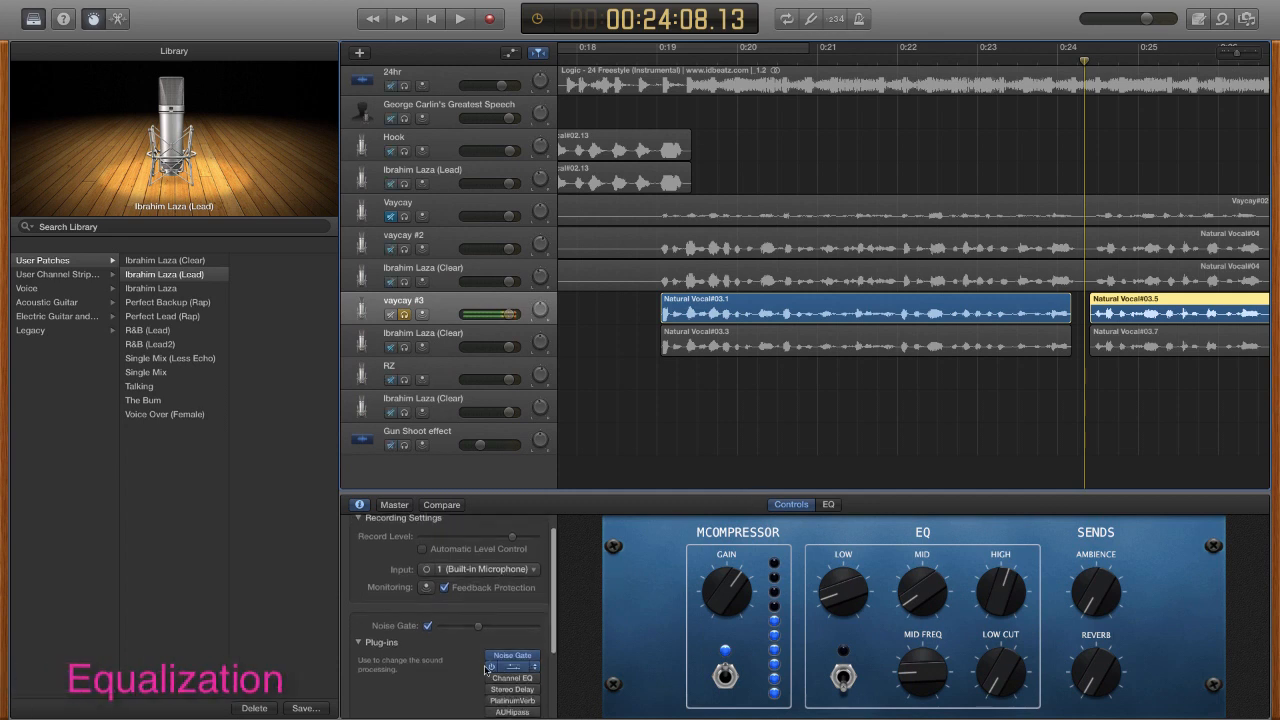
{"action": "left_click", "coordinate": [843, 677]}
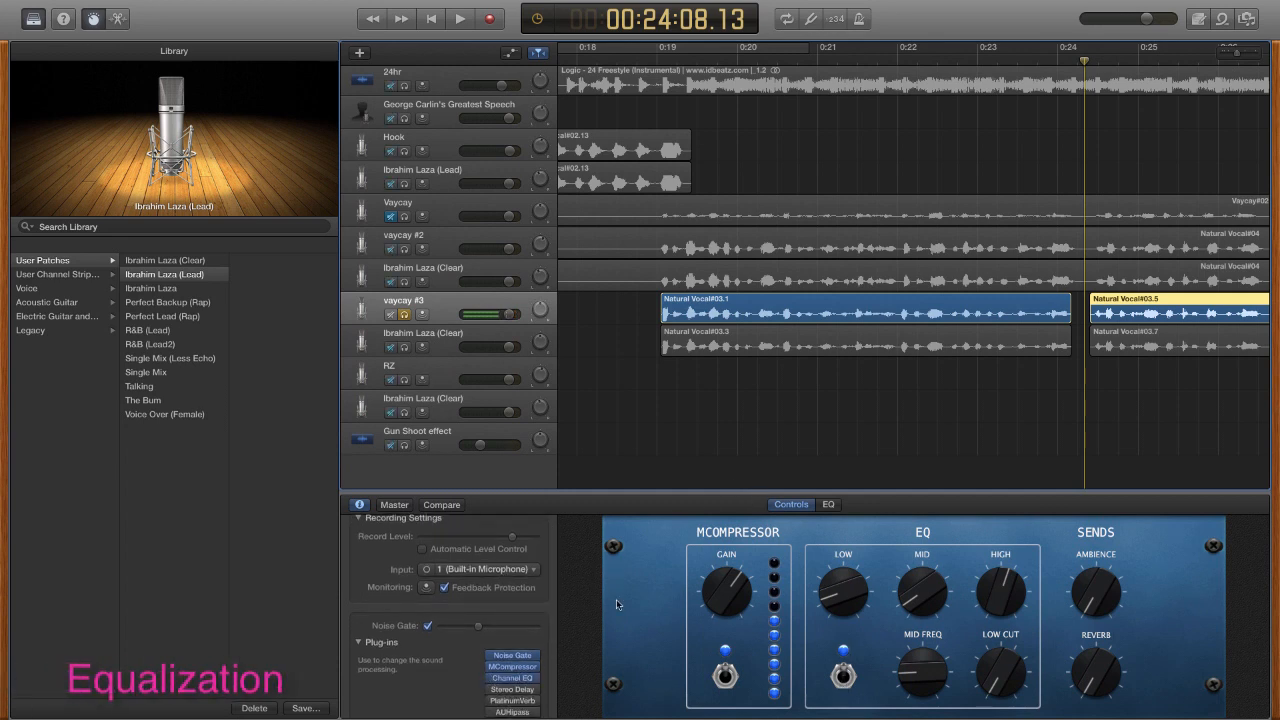
{"action": "left_click", "coordinate": [829, 505]}
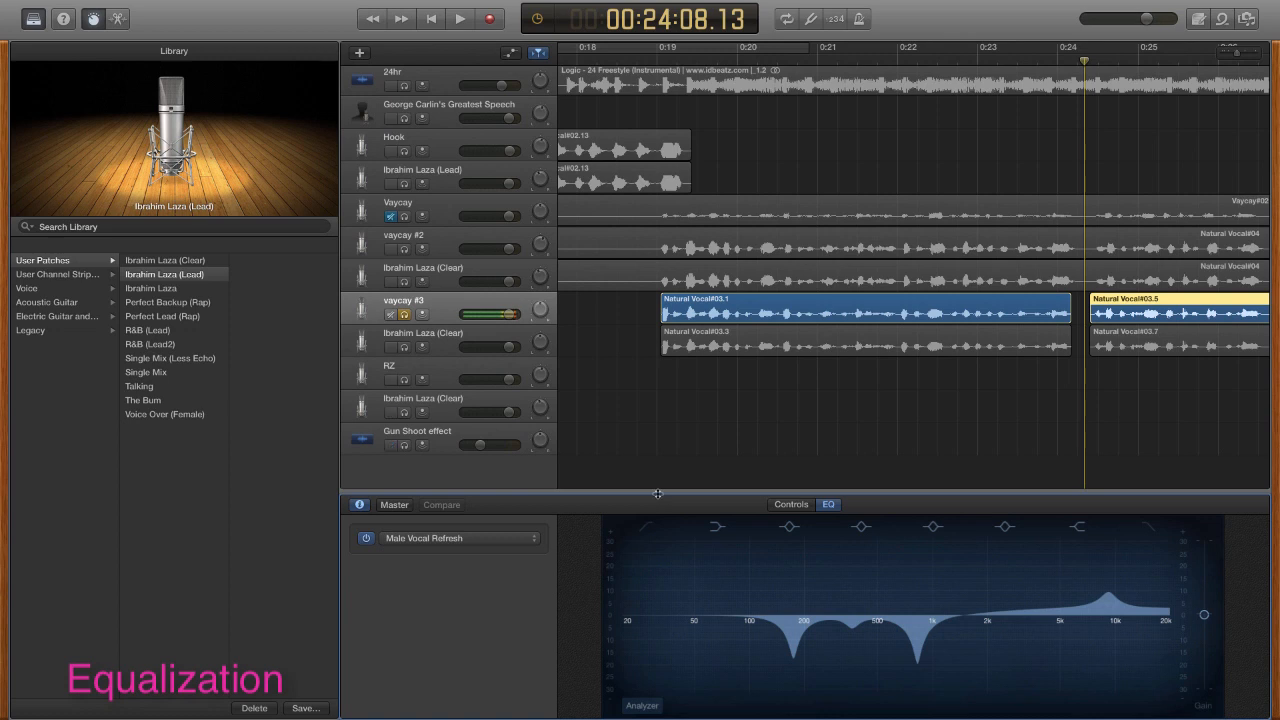
{"action": "left_click_drag", "start_coordinate": [658, 493], "coordinate": [639, 406]}
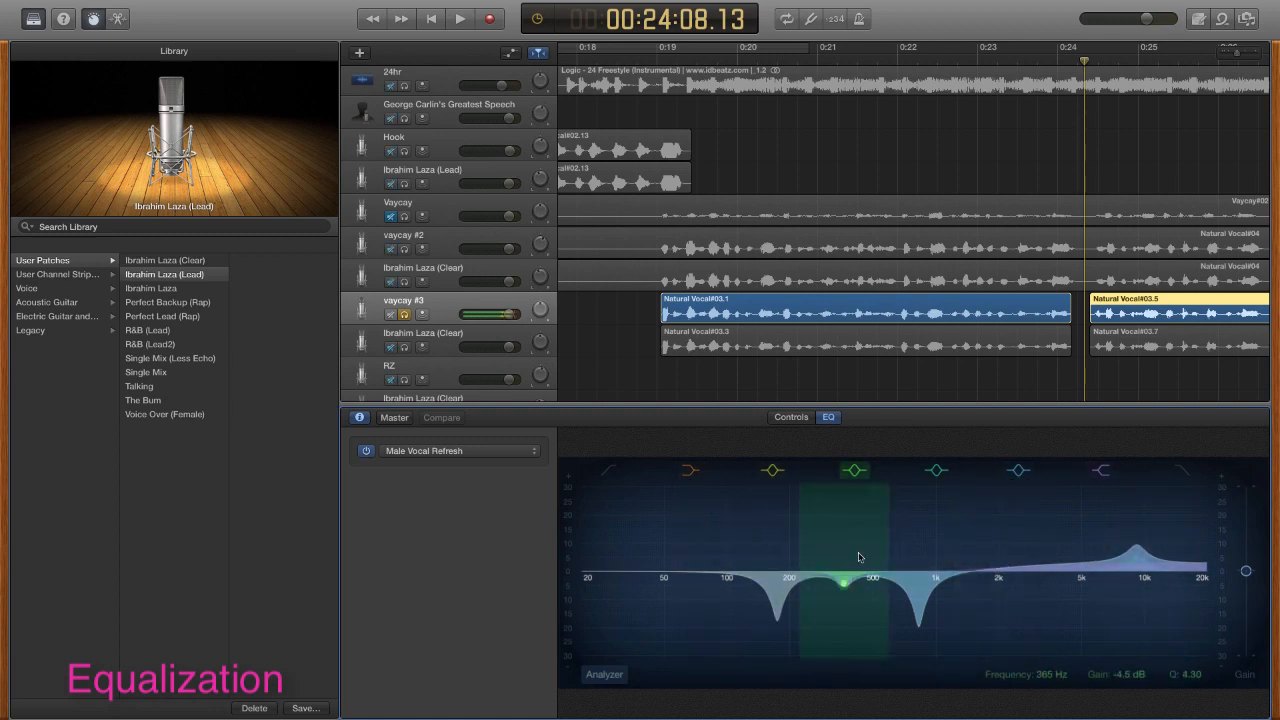
- Select the Vaycay track and try the EQ presets Clear, Sculpture and New EQ on it
{"action": "left_click", "coordinate": [455, 212]}
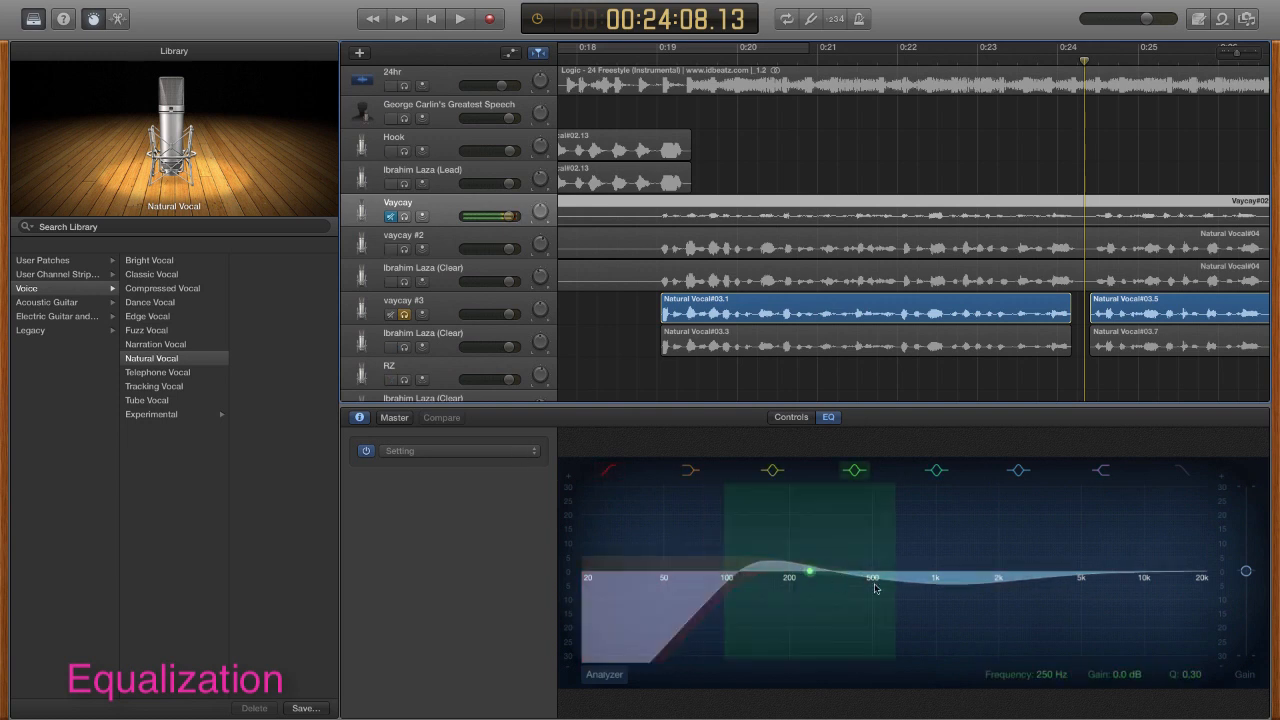
{"action": "left_click", "coordinate": [518, 455]}
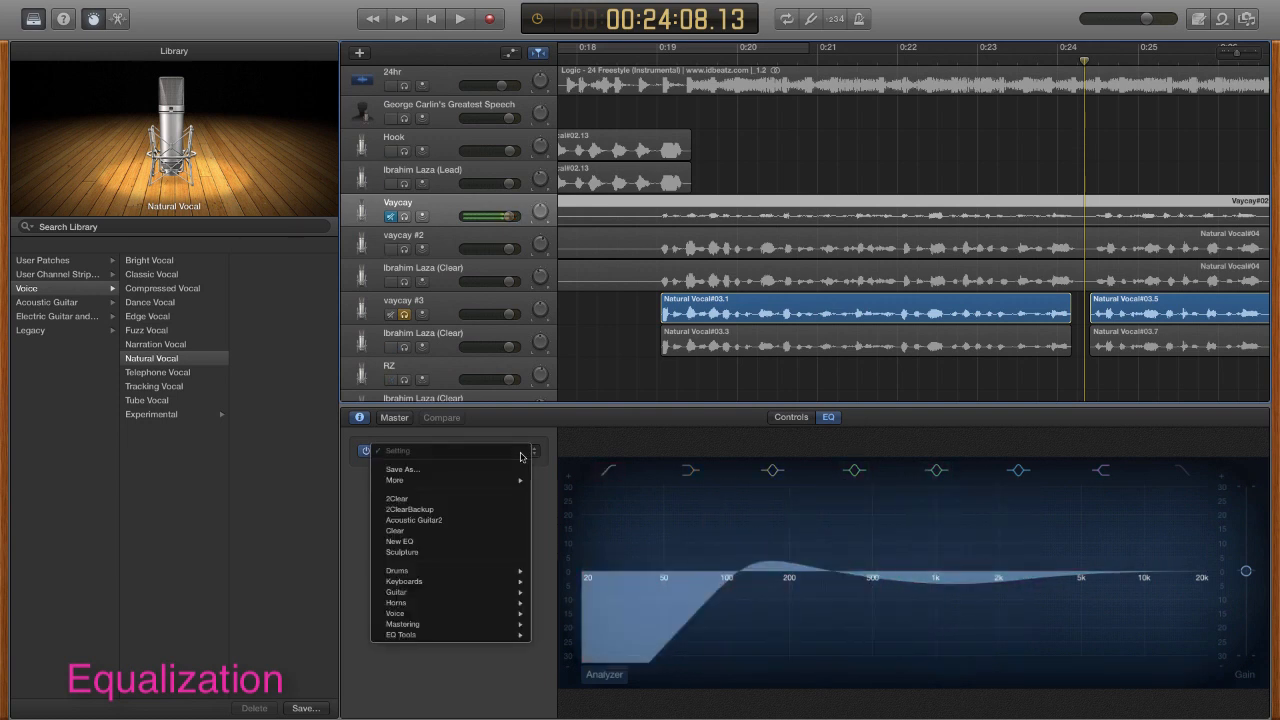
{"action": "left_click", "coordinate": [476, 531]}
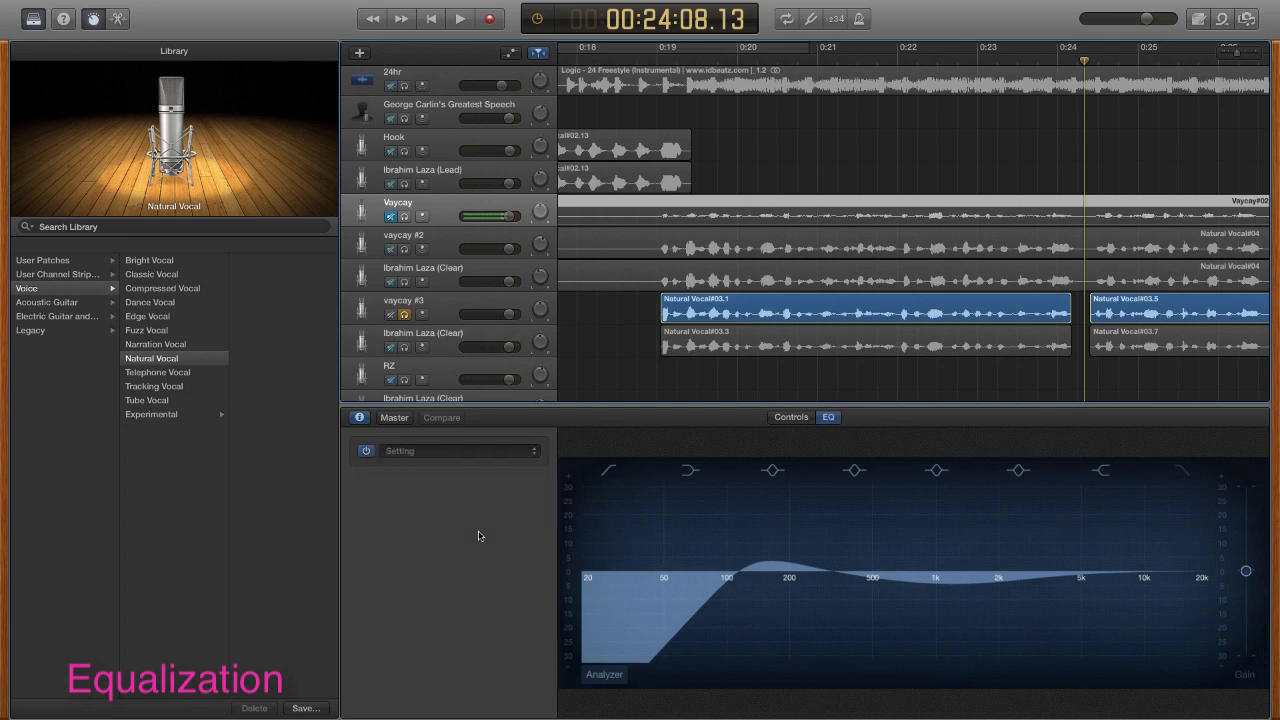
{"action": "left_click", "coordinate": [470, 456]}
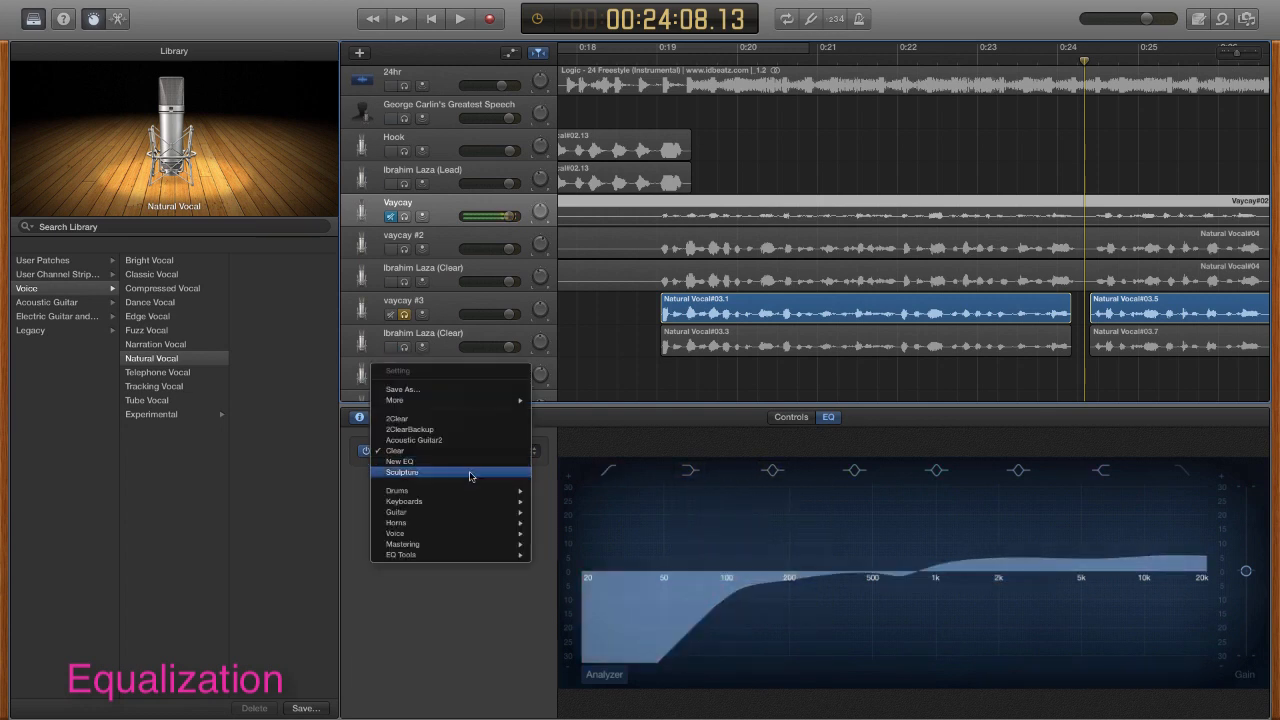
{"action": "left_click", "coordinate": [593, 515]}
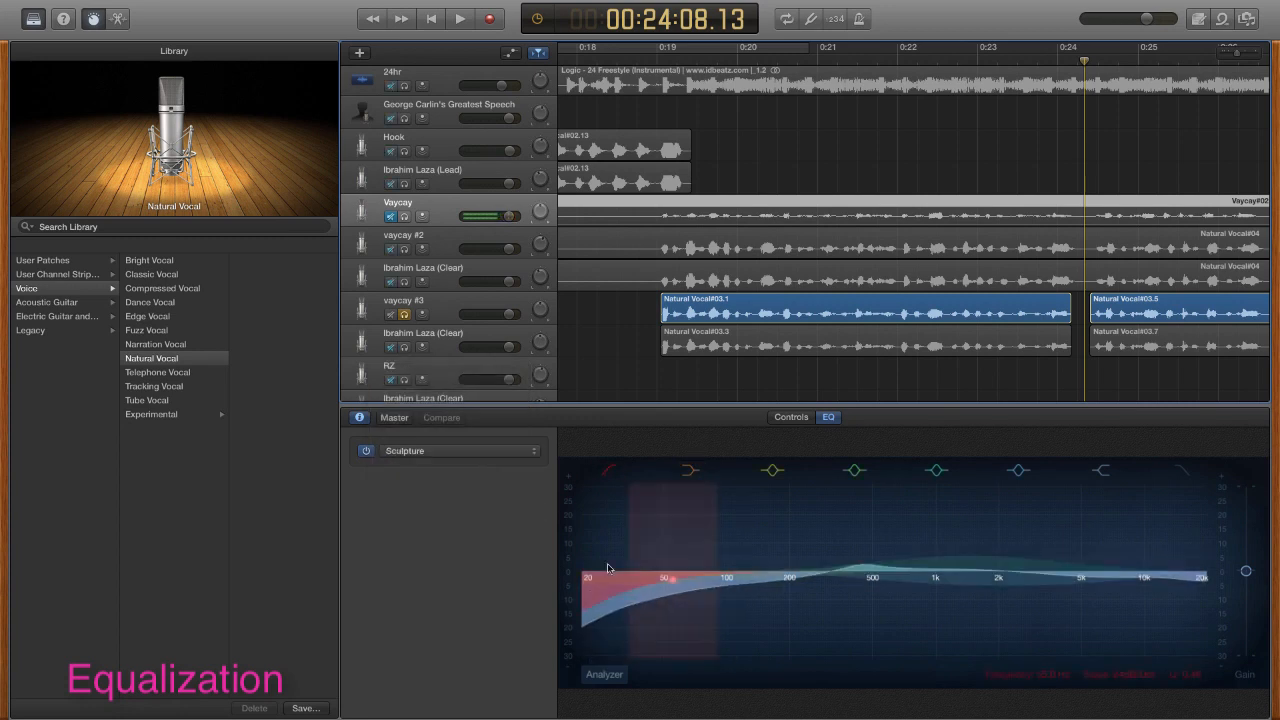
{"action": "left_click", "coordinate": [519, 452]}
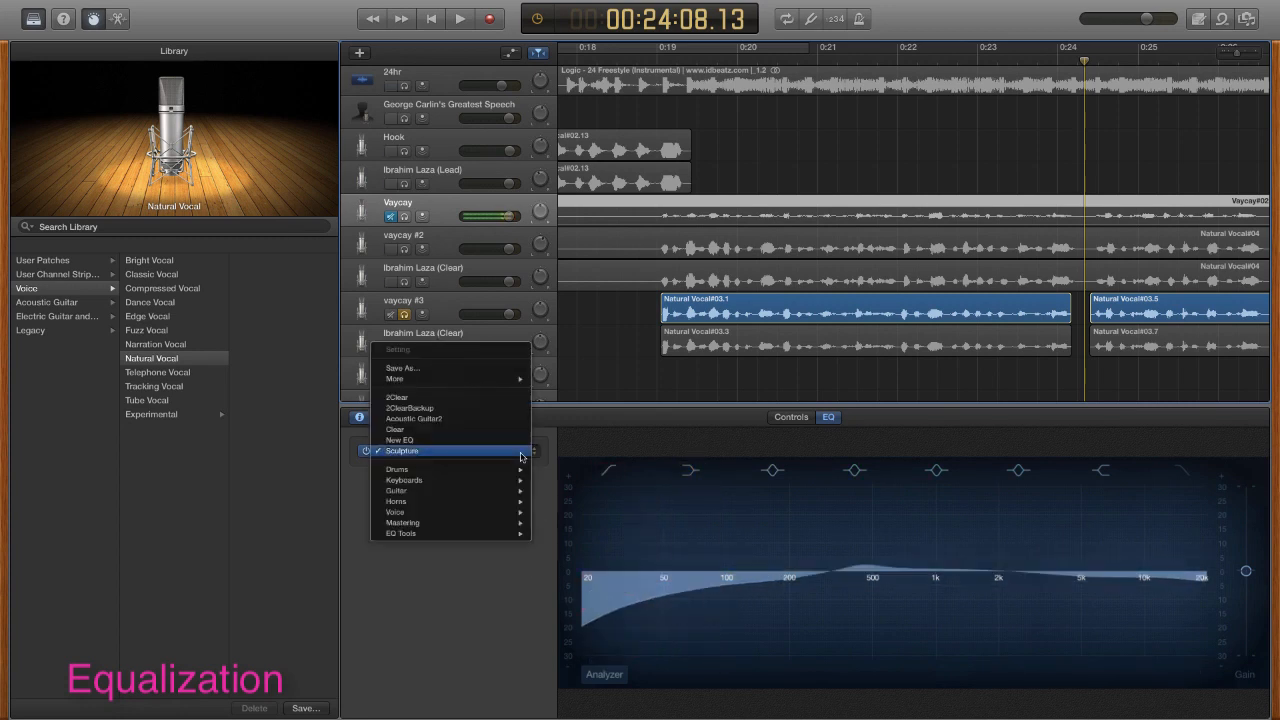
{"action": "left_click", "coordinate": [511, 446]}
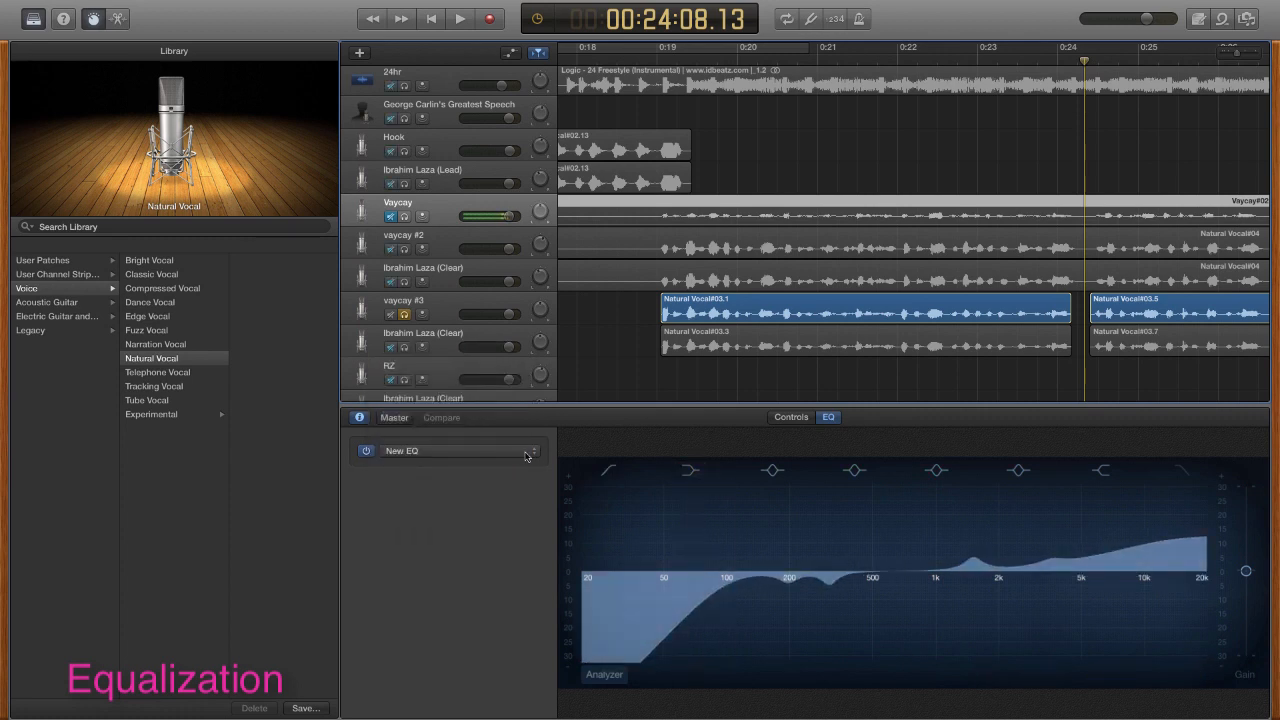
- Try the voice EQ presets Male Vox 02 and Choir Overhead Mics on the Vaycay track
{"action": "left_click", "coordinate": [524, 452]}
{"action": "mouse_move", "coordinate": [455, 530]}
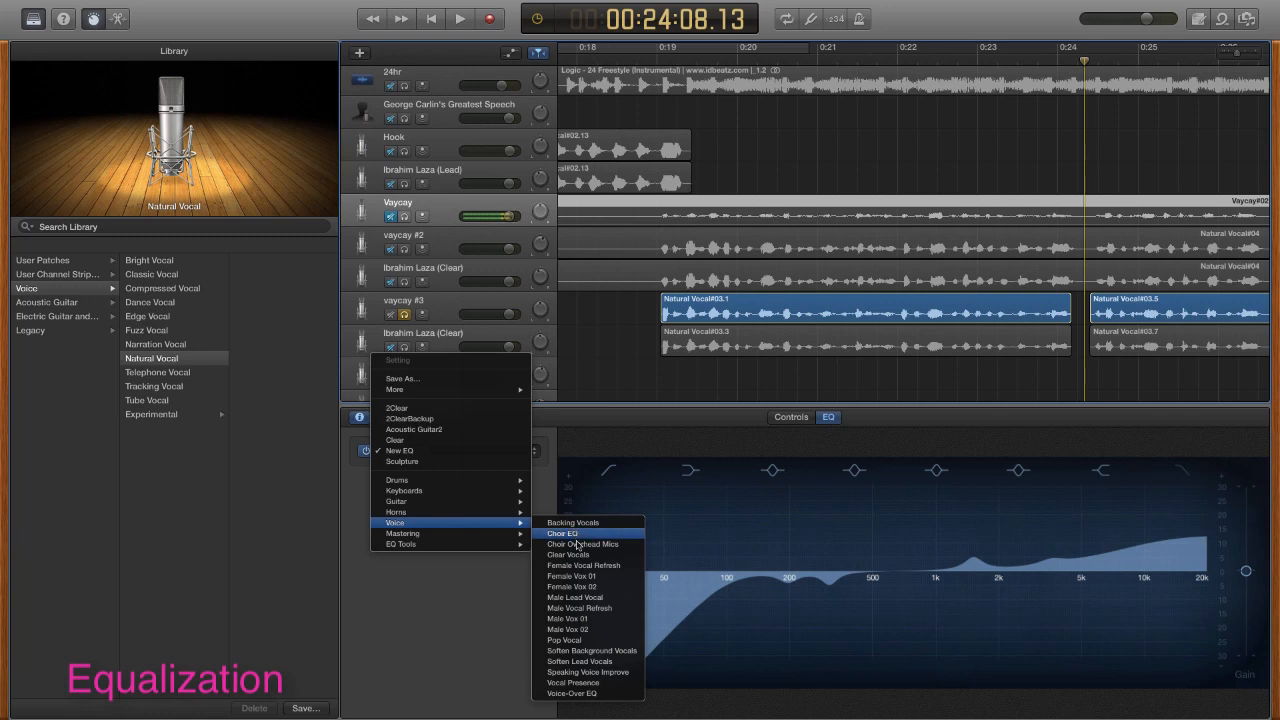
{"action": "left_click", "coordinate": [607, 629]}
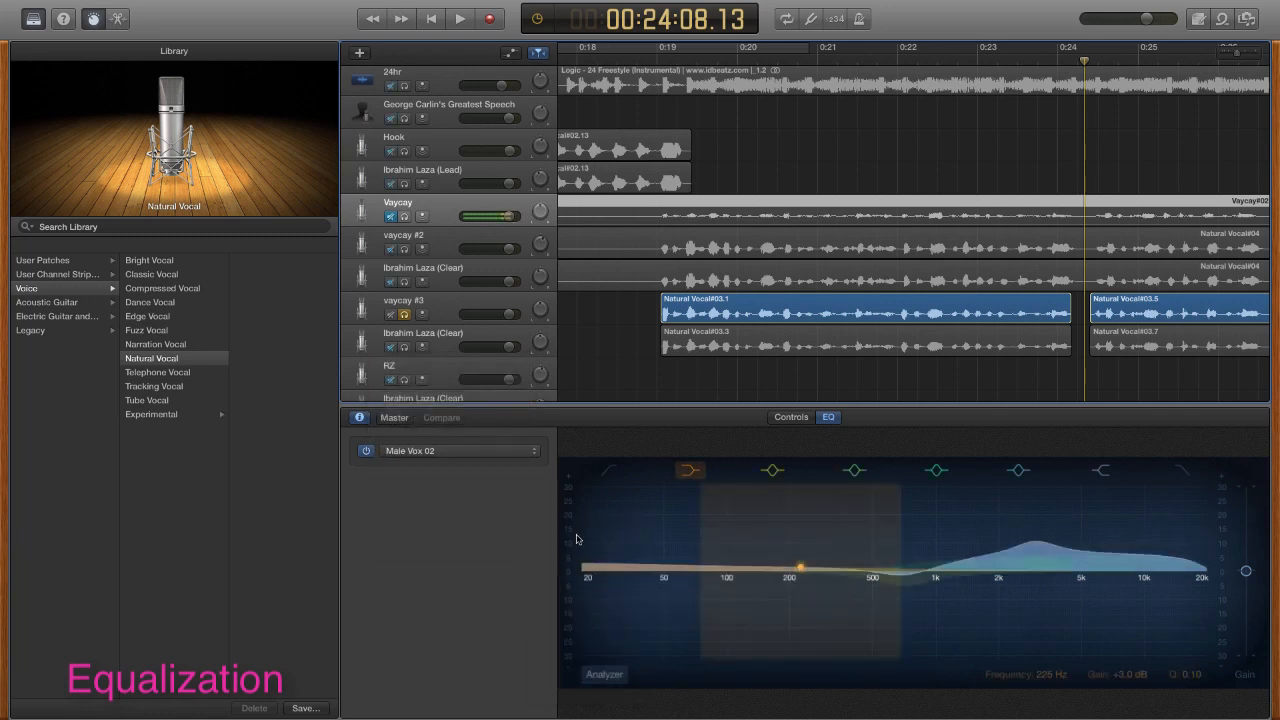
{"action": "left_click", "coordinate": [532, 459]}
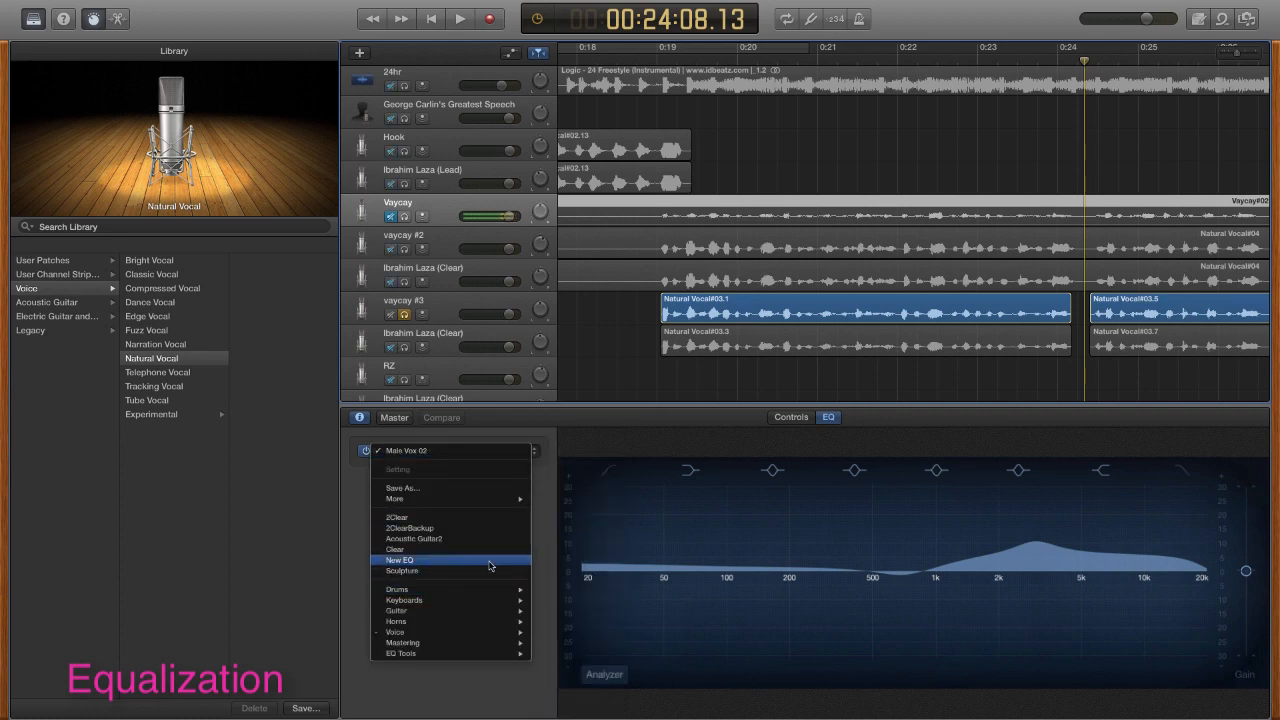
{"action": "mouse_move", "coordinate": [505, 632]}
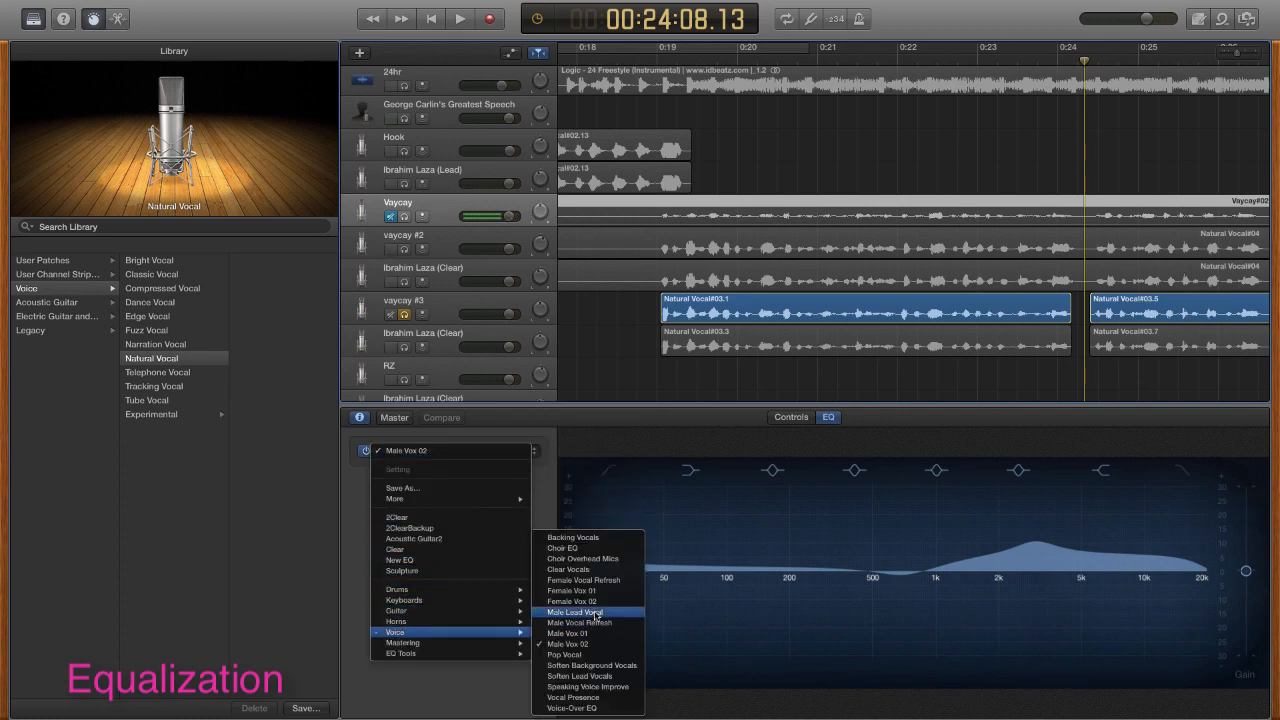
{"action": "left_click", "coordinate": [597, 564]}
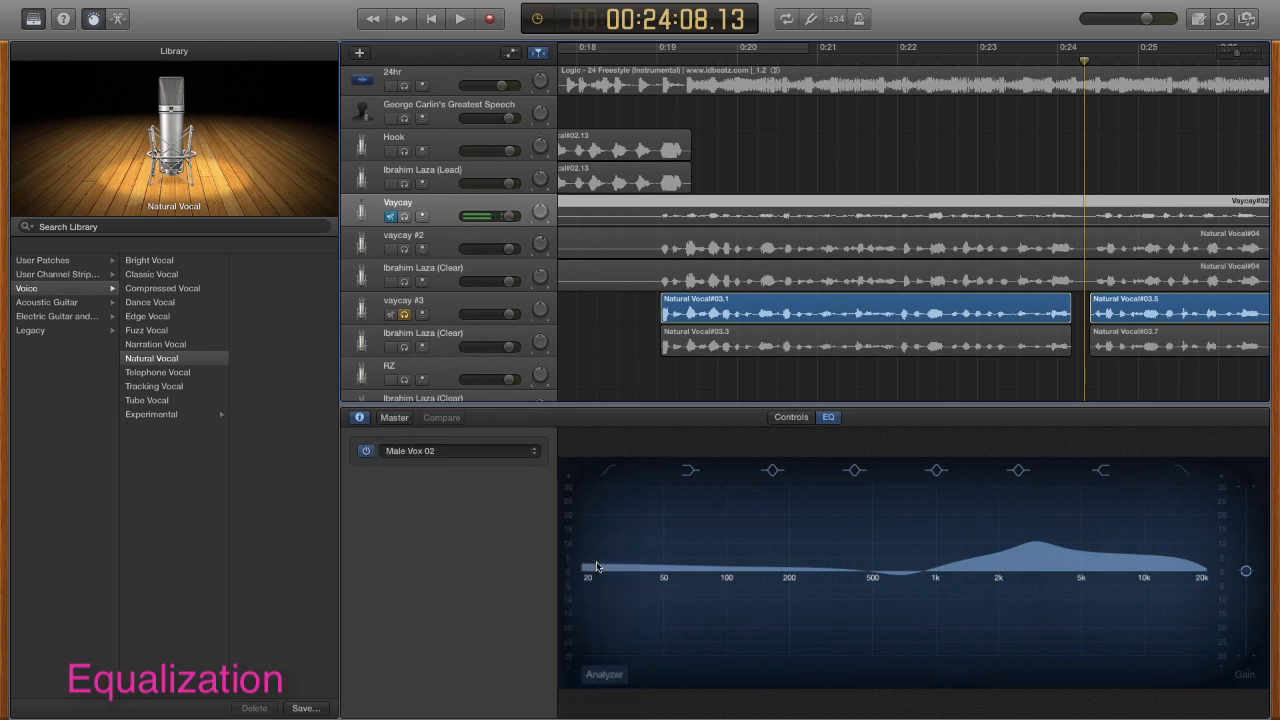
- Apply the 2ClearBackup EQ preset to the Vaycay track and raise the gain of its 740 Hz band
{"action": "left_click", "coordinate": [525, 456]}
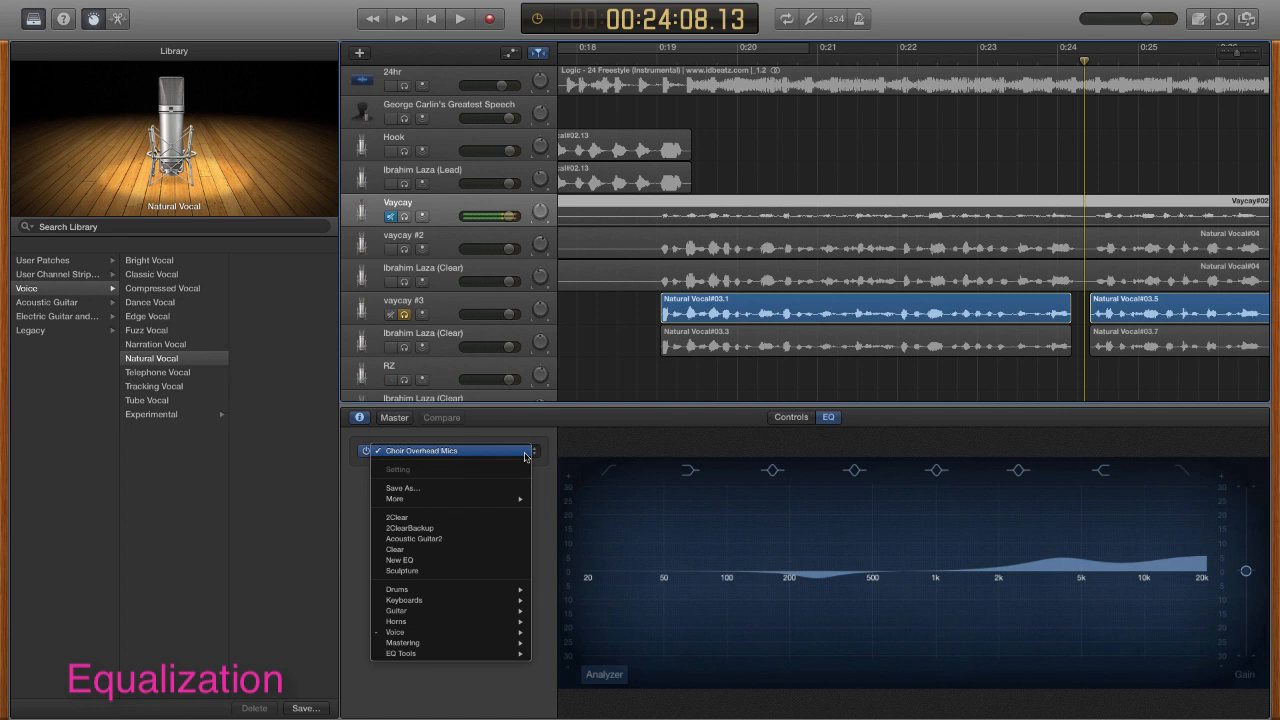
{"action": "left_click", "coordinate": [437, 528]}
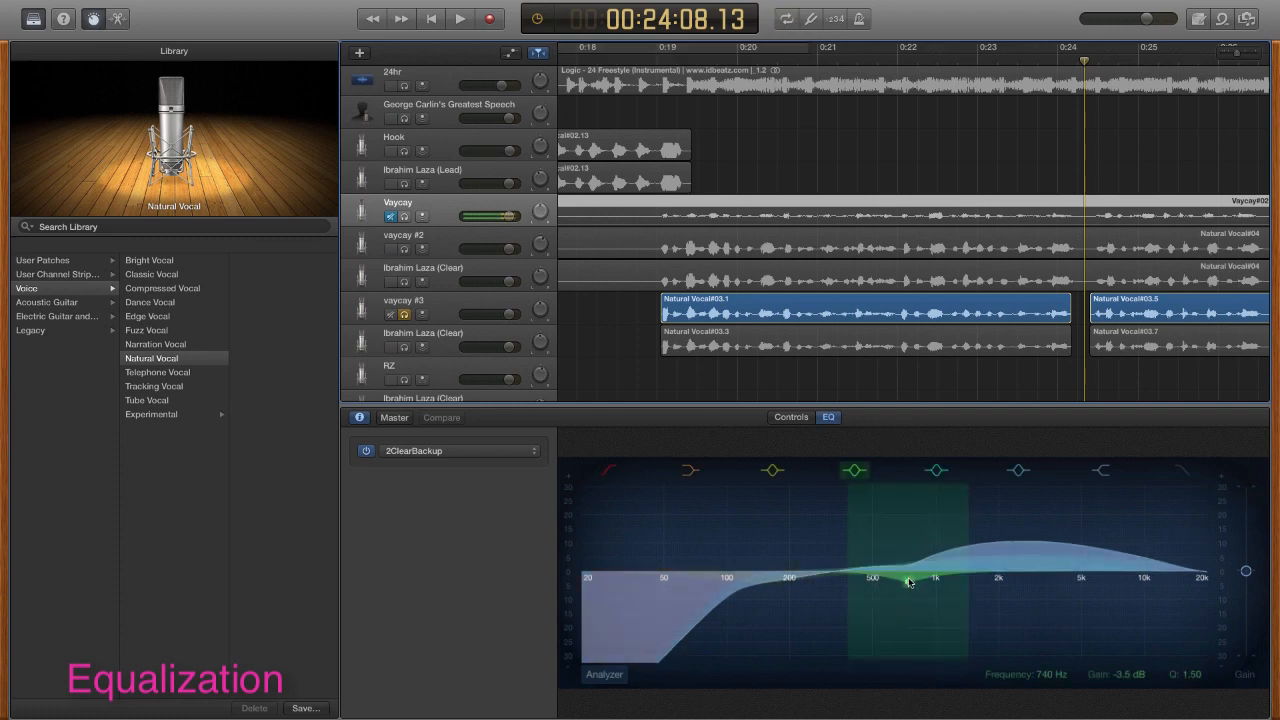
{"action": "left_click_drag", "start_coordinate": [914, 588], "coordinate": [908, 570]}
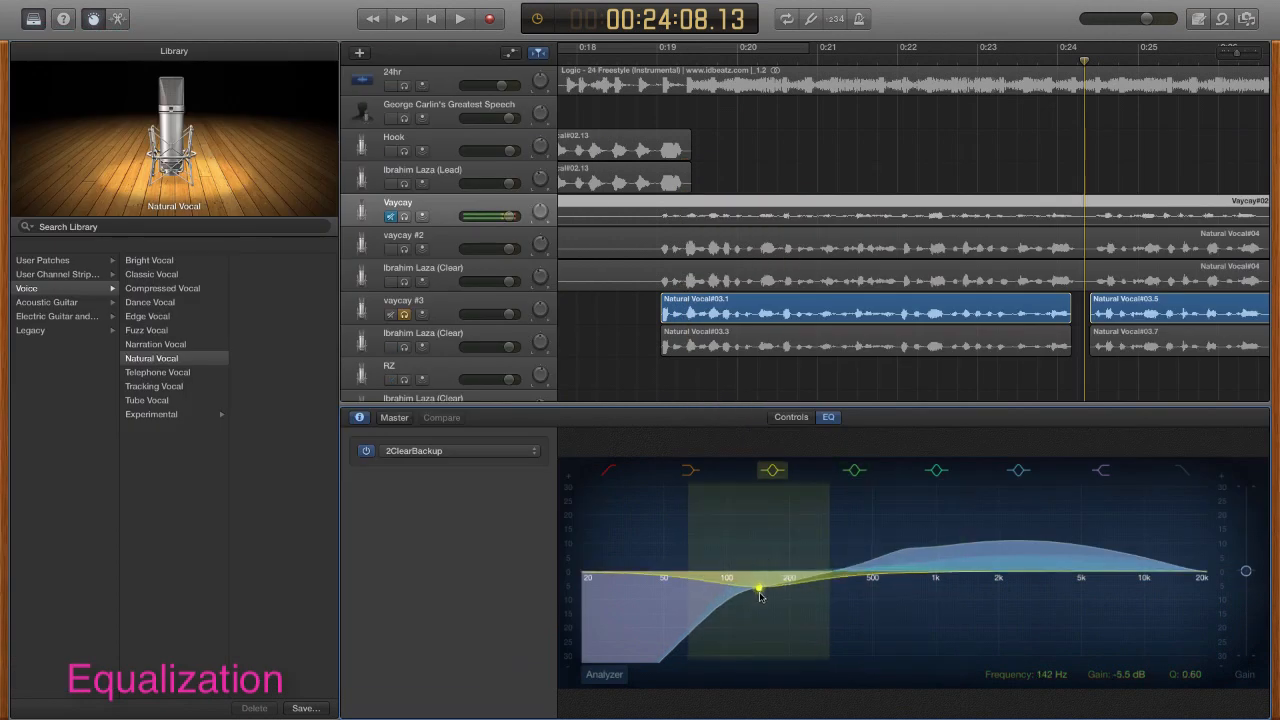
- Cut the 142 Hz band to -9.0 dB, boost the 8700 Hz shelf to +3.0 dB, and reduce the 142 Hz cut again
{"action": "left_click_drag", "start_coordinate": [760, 597], "coordinate": [758, 605]}
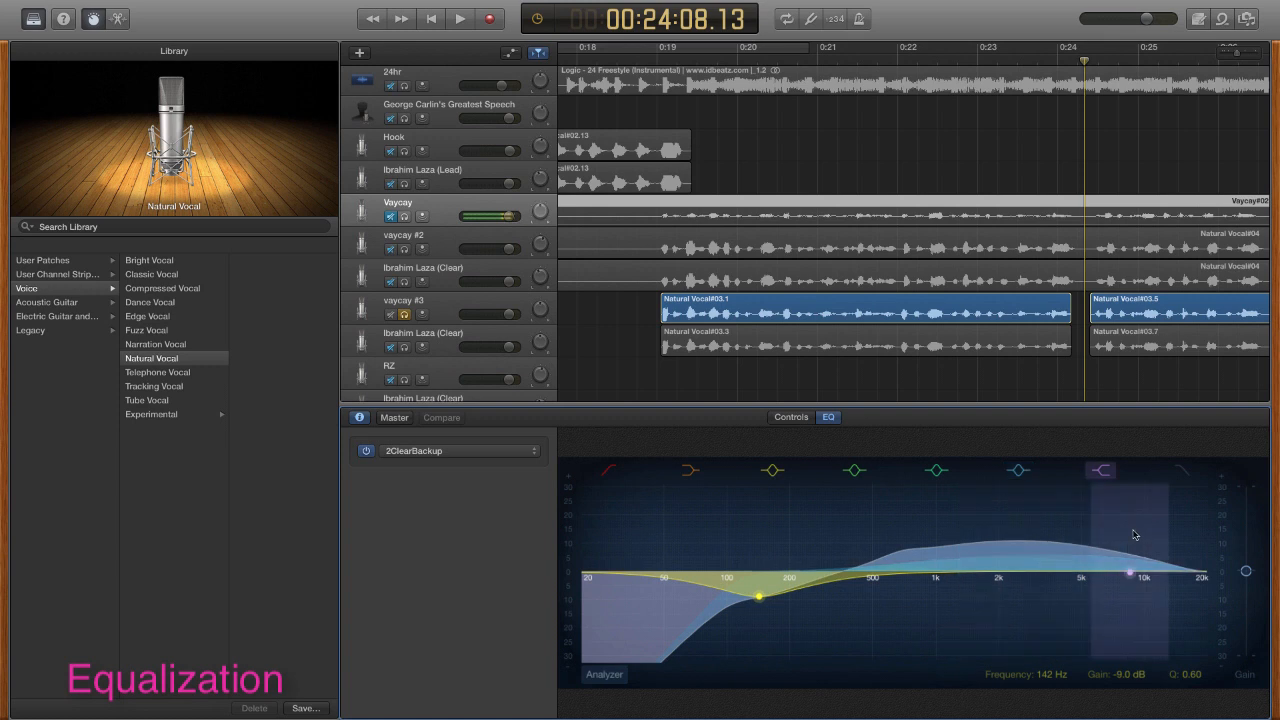
{"action": "left_click_drag", "start_coordinate": [1133, 571], "coordinate": [1131, 567]}
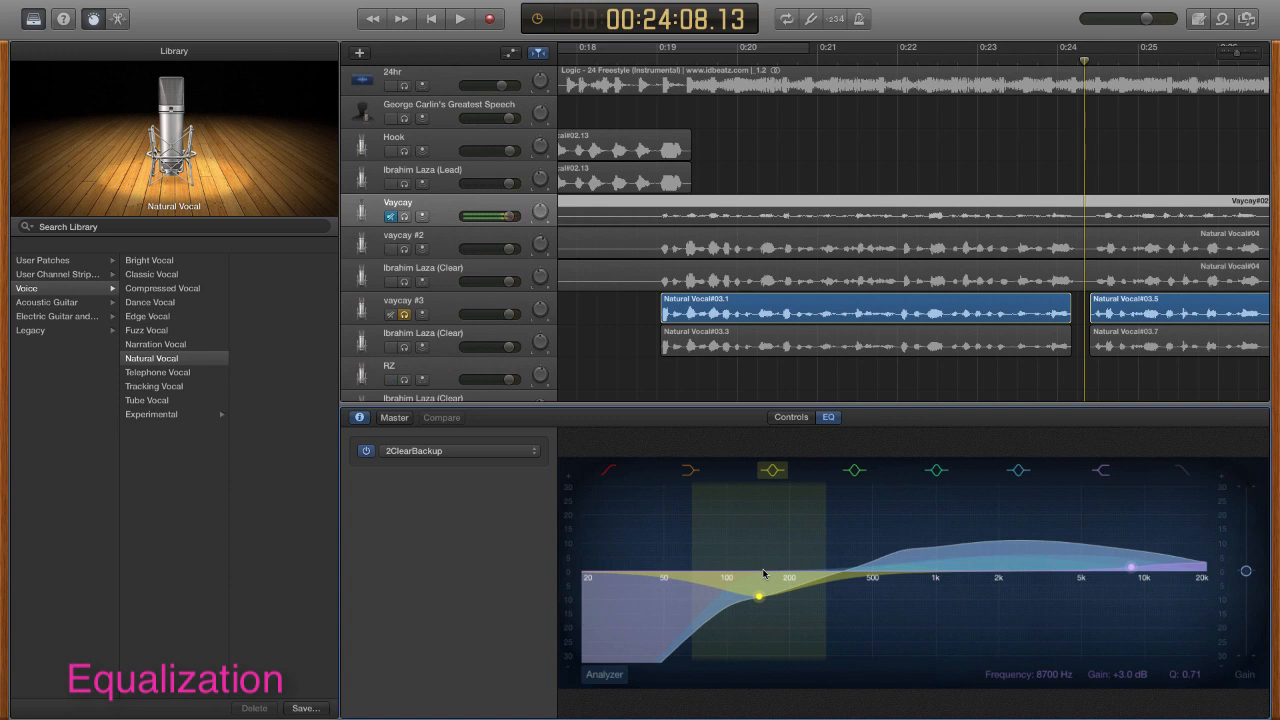
{"action": "left_click", "coordinate": [759, 596]}
{"action": "left_click_drag", "start_coordinate": [759, 596], "coordinate": [753, 580]}
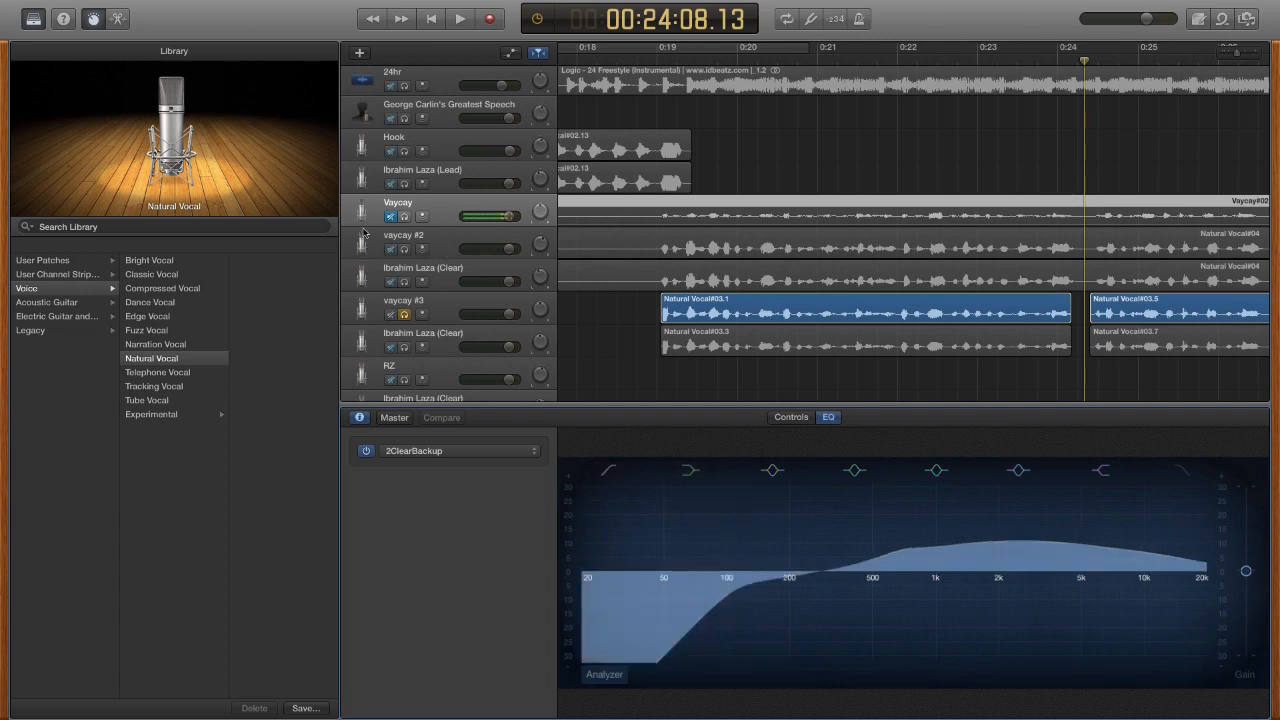
- Return to the plug-in controls of vaycay #3, enable PlatinumVerb and open its settings
{"action": "left_click", "coordinate": [455, 319]}
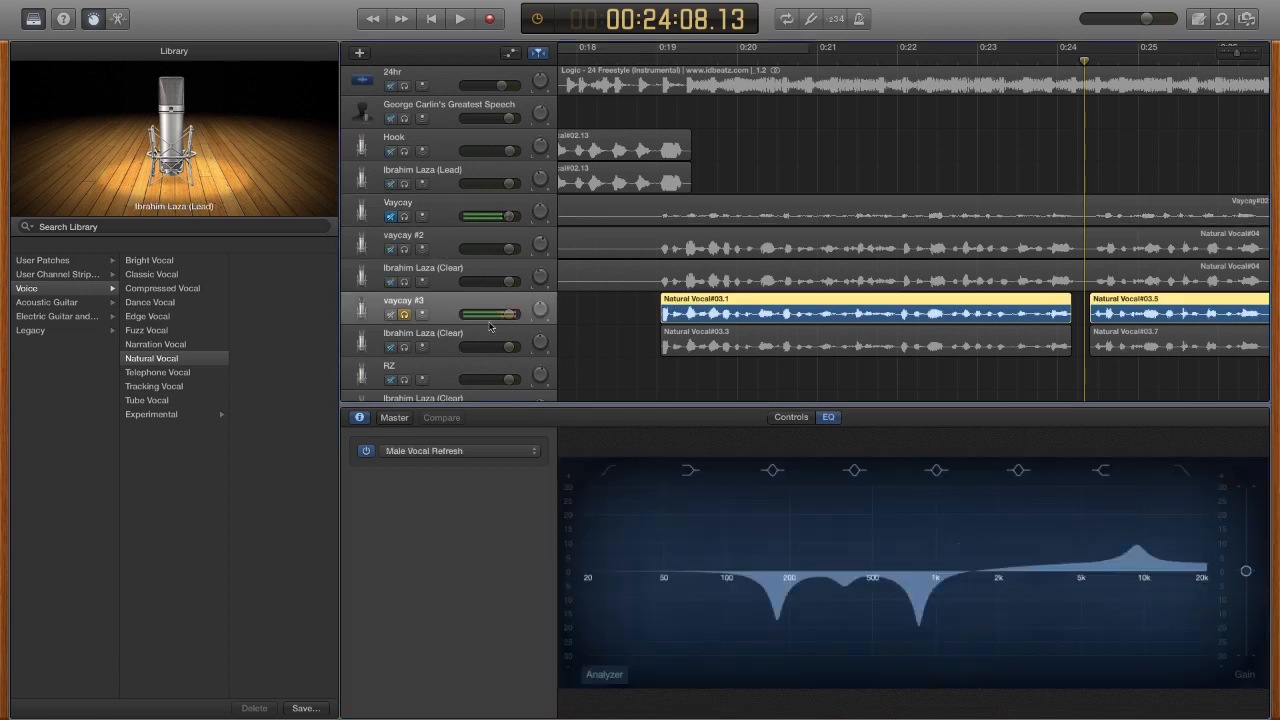
{"action": "left_click", "coordinate": [791, 417]}
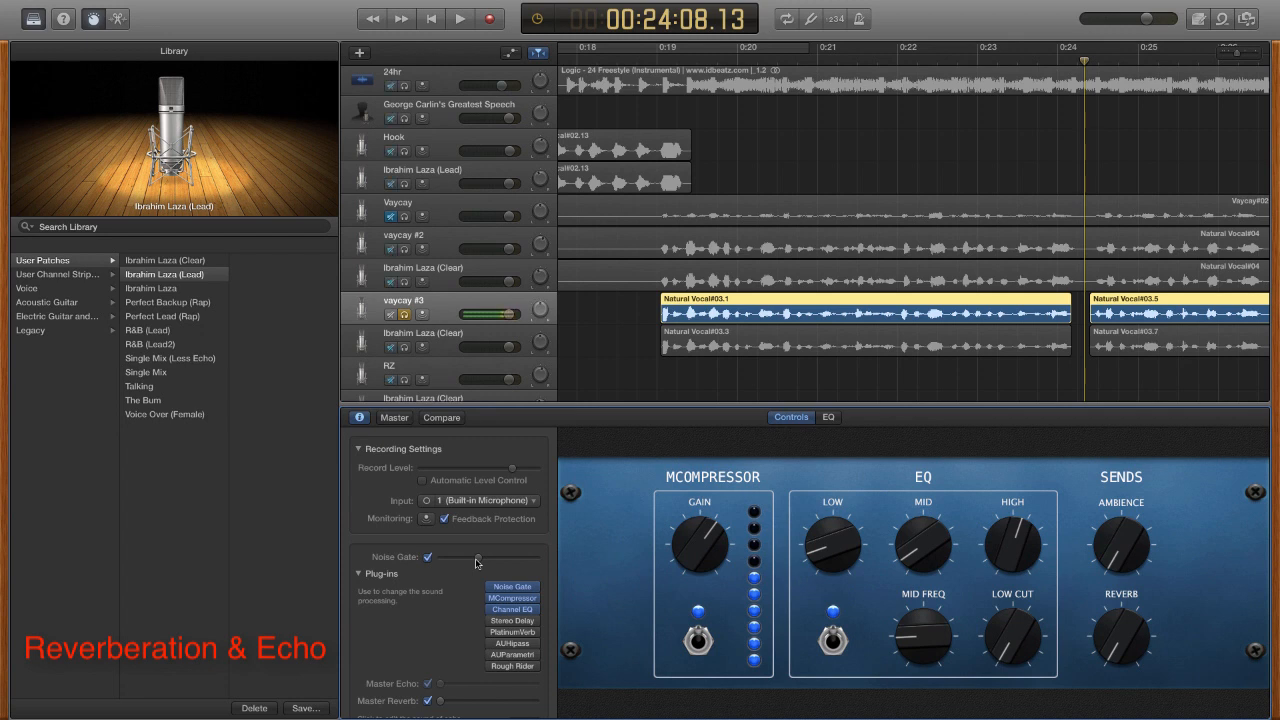
{"action": "mouse_move", "coordinate": [491, 635]}
{"action": "left_click", "coordinate": [511, 632]}
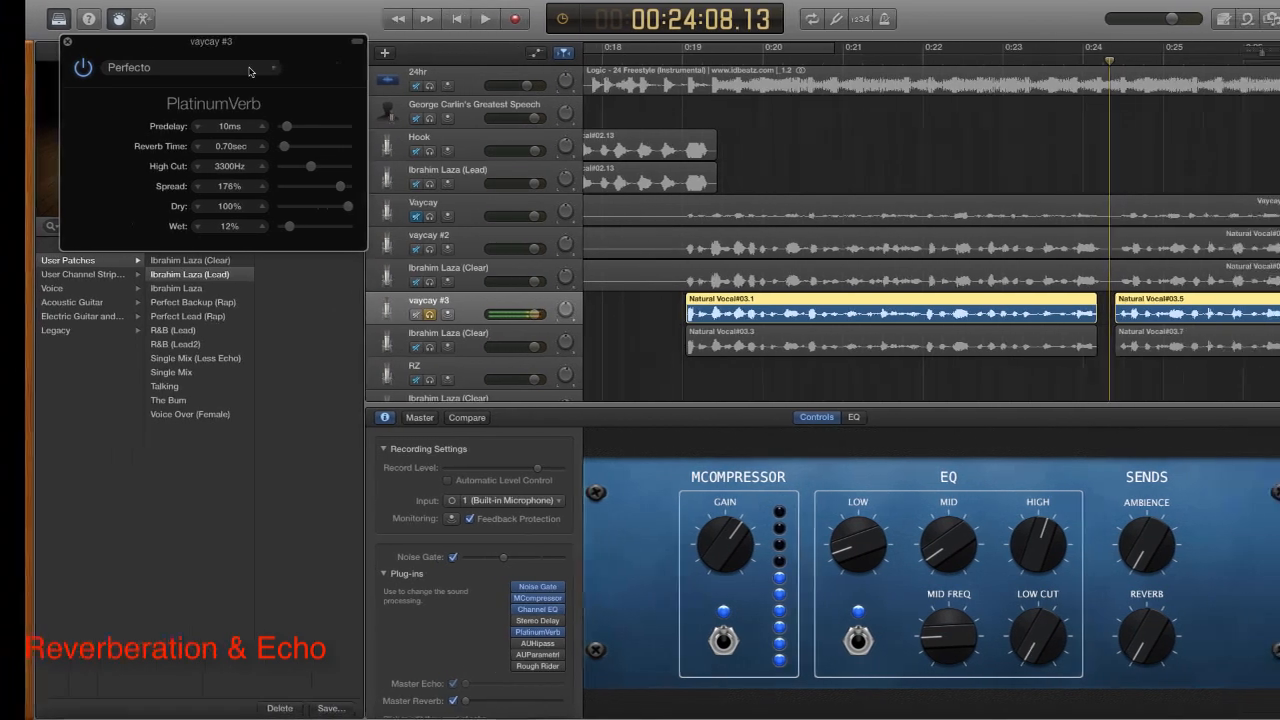
- Examine the preset choices of PlatinumVerb and close the plug-in window
{"action": "left_click", "coordinate": [253, 72]}
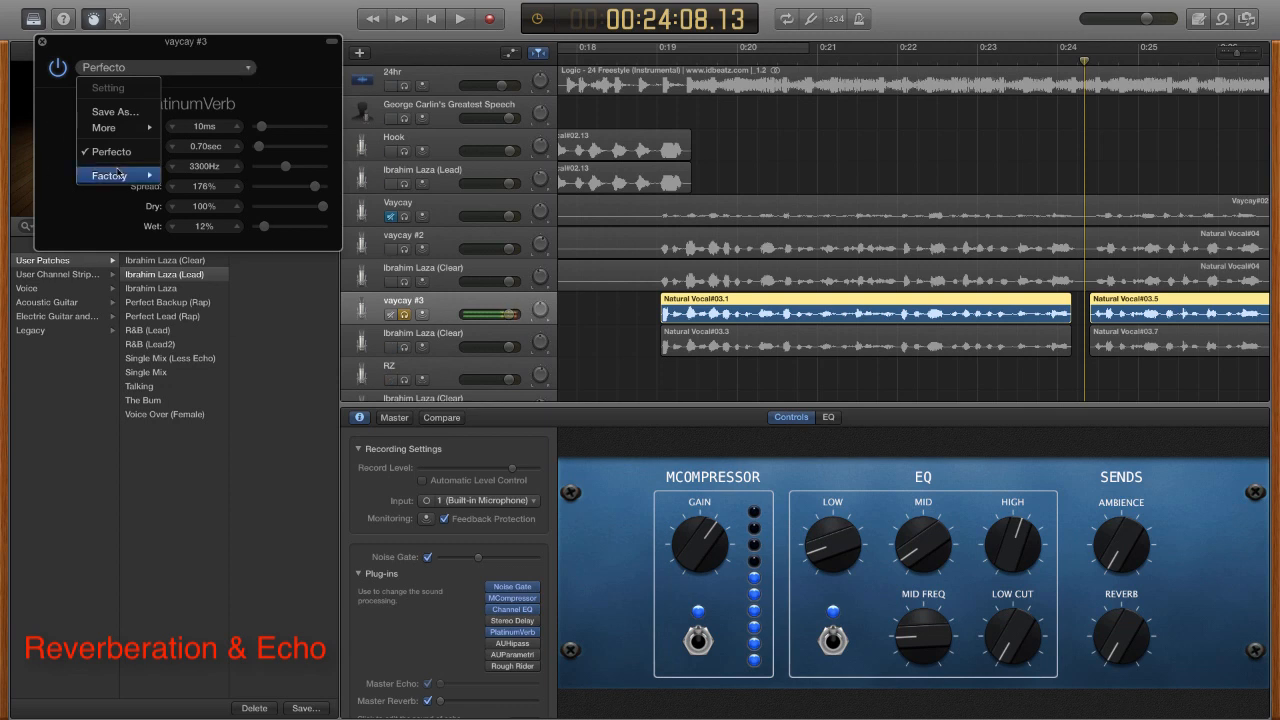
{"action": "mouse_move", "coordinate": [118, 175]}
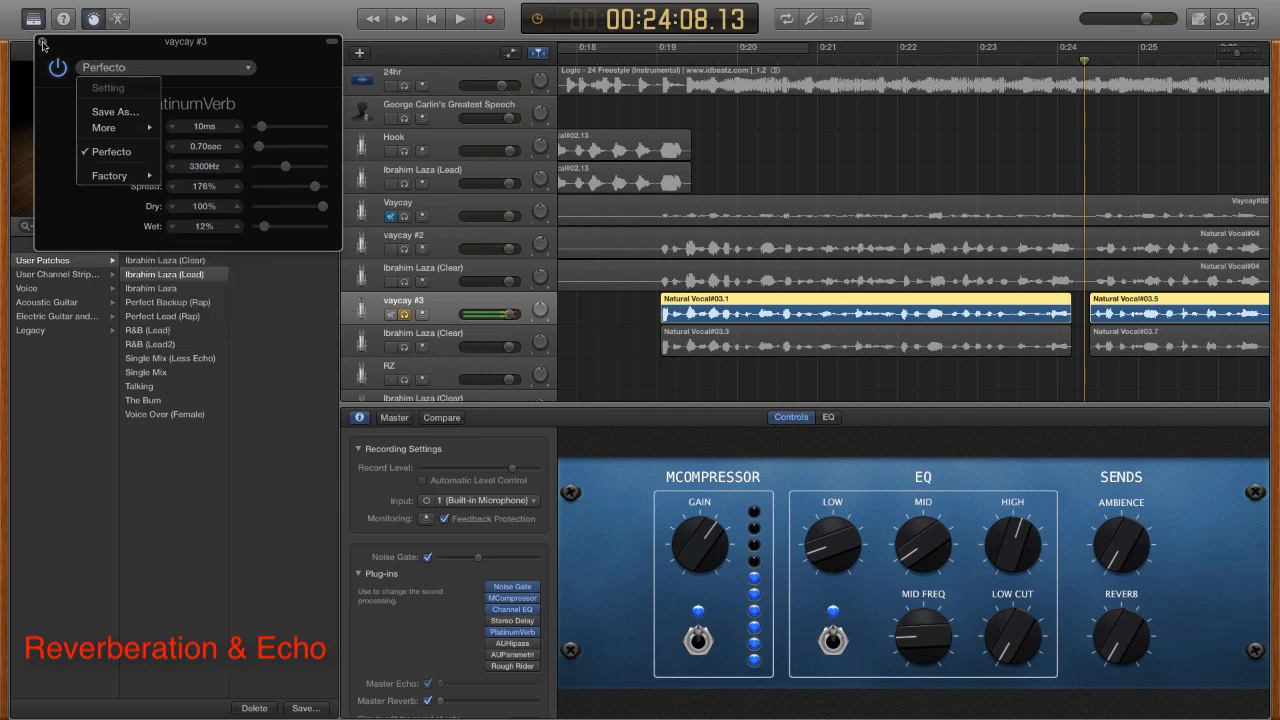
{"action": "left_click", "coordinate": [77, 54]}
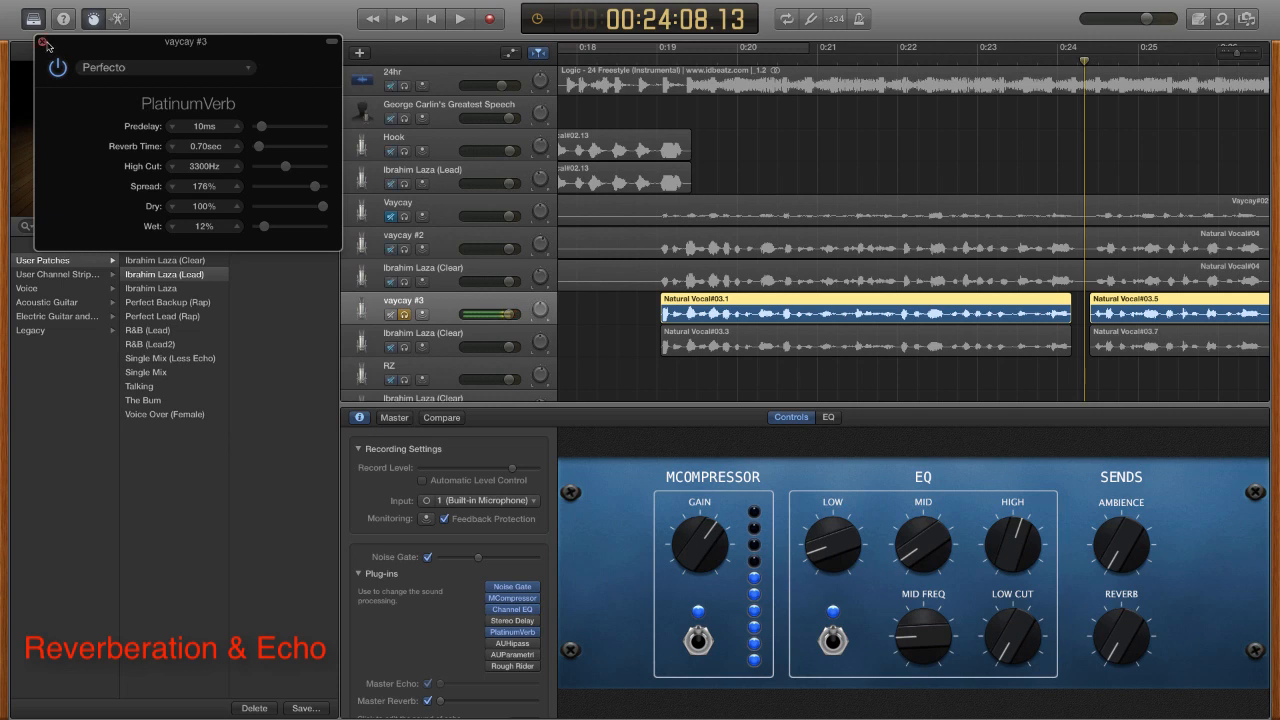
{"action": "left_click", "coordinate": [42, 42]}
- Add the Apple AUMatrixReverb plug-in to the empty effect slot of the Vaycay track
{"action": "left_click", "coordinate": [465, 206]}
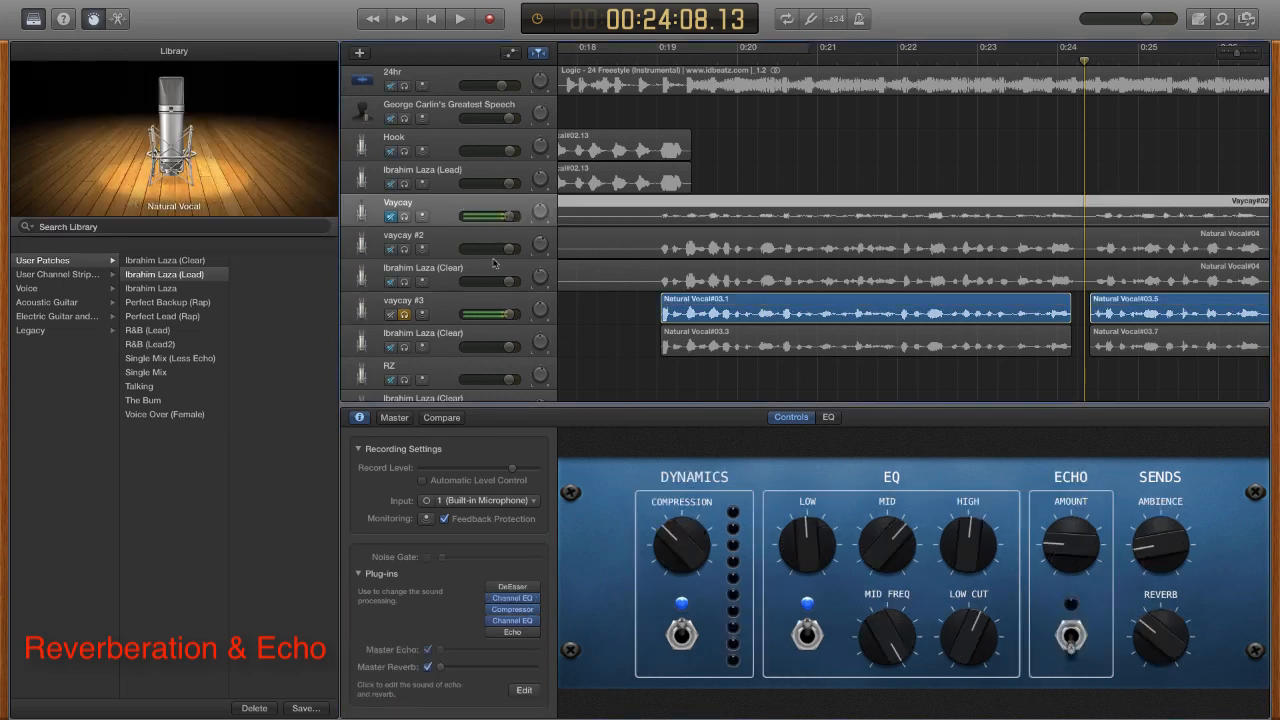
{"action": "left_click", "coordinate": [516, 643]}
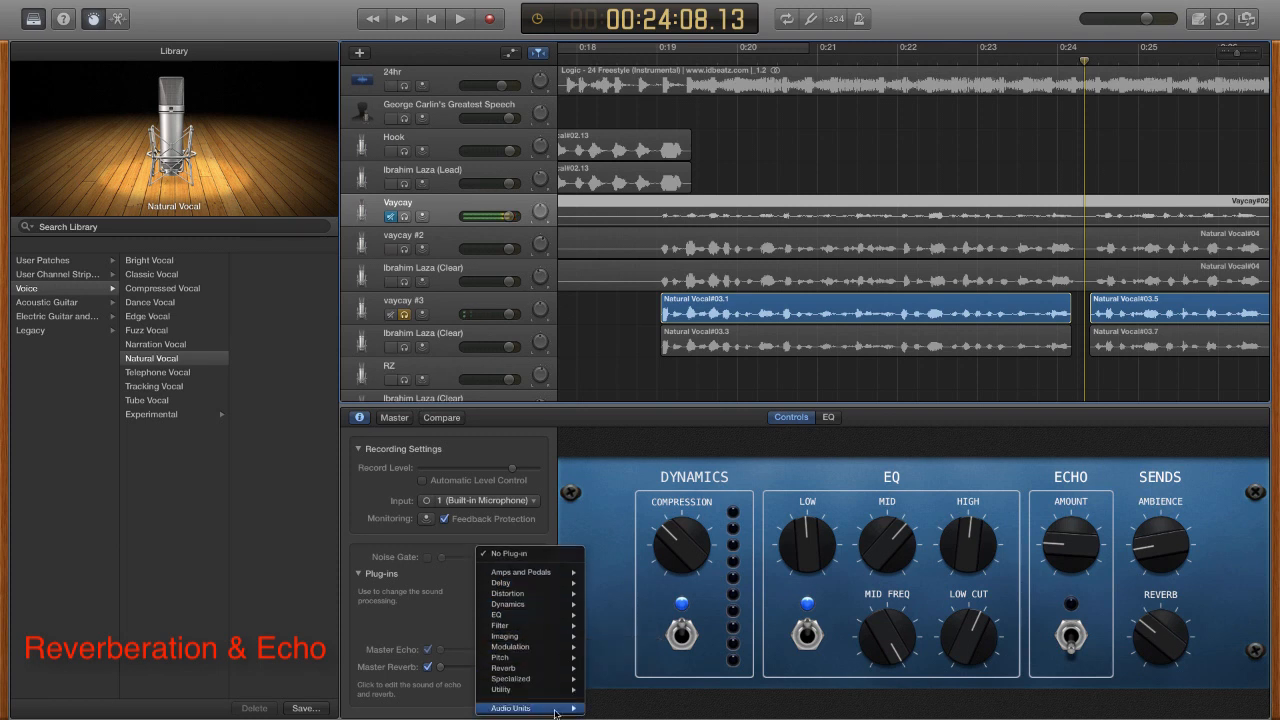
{"action": "mouse_move", "coordinate": [554, 710]}
{"action": "mouse_move", "coordinate": [640, 676]}
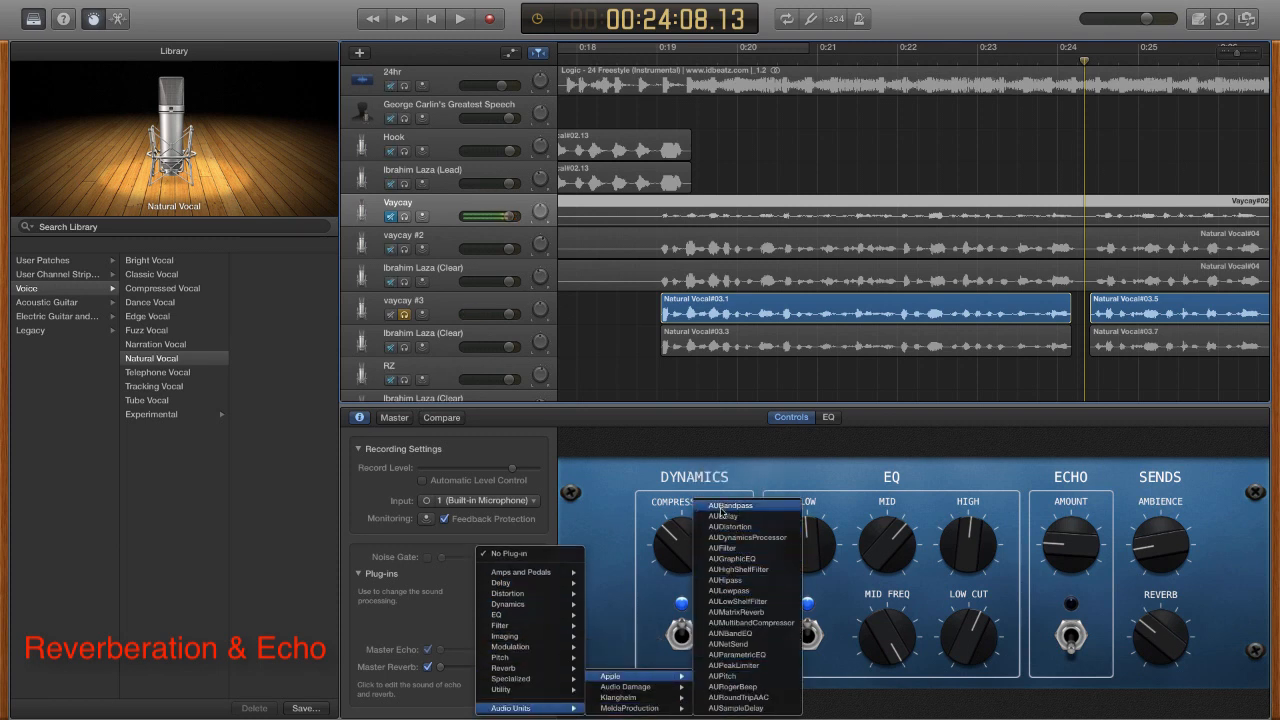
{"action": "left_click", "coordinate": [735, 617]}
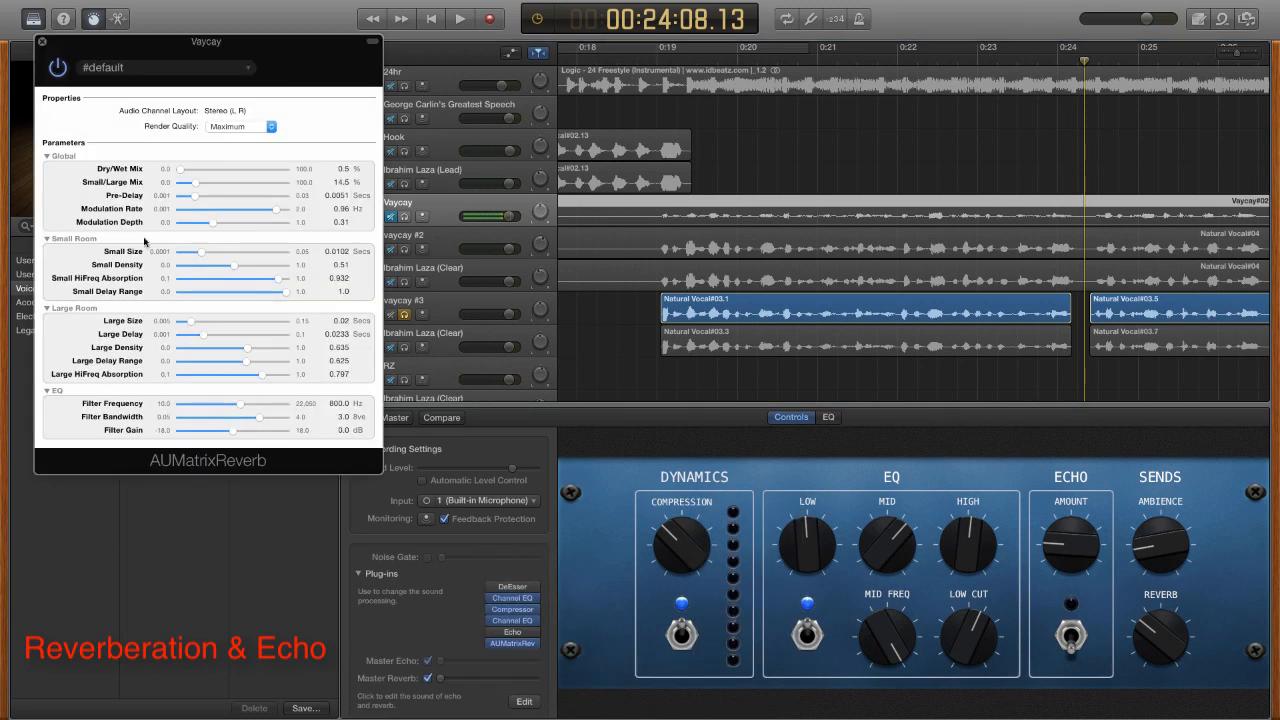
- Apply the factory preset Plate to AUMatrixReverb and close its window
{"action": "left_click", "coordinate": [170, 70]}
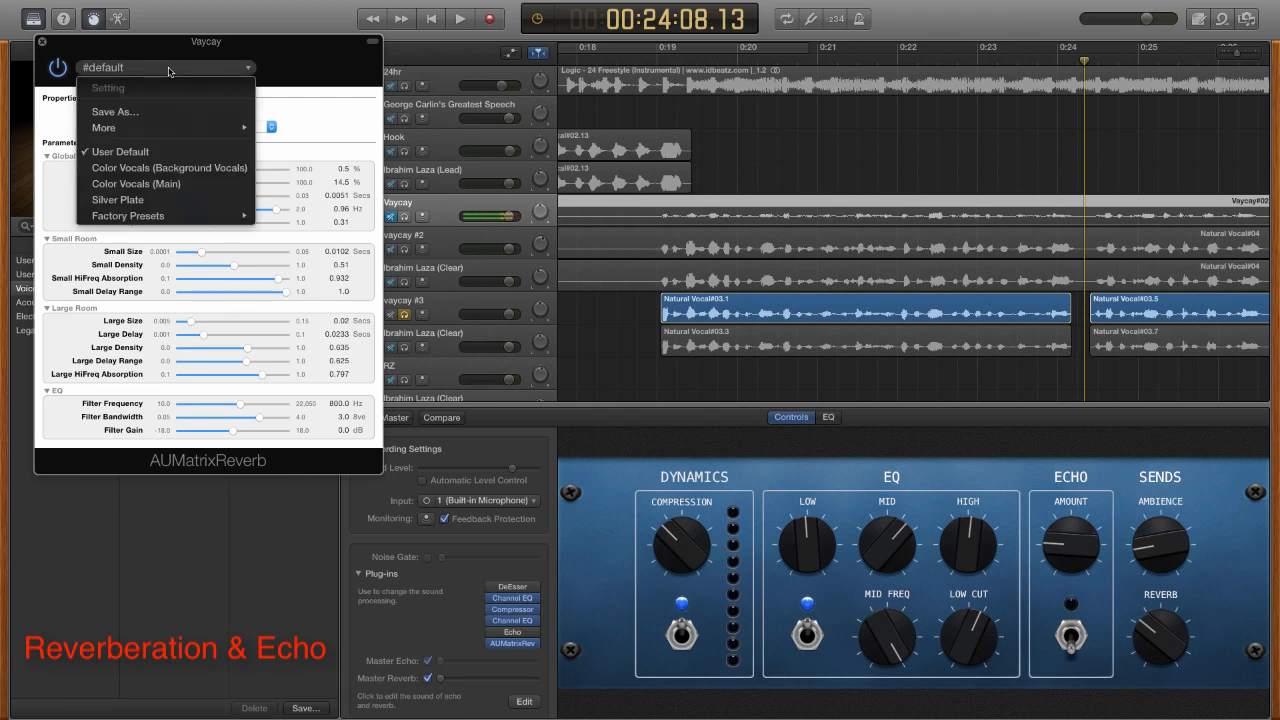
{"action": "left_click", "coordinate": [170, 70]}
{"action": "left_click", "coordinate": [170, 70]}
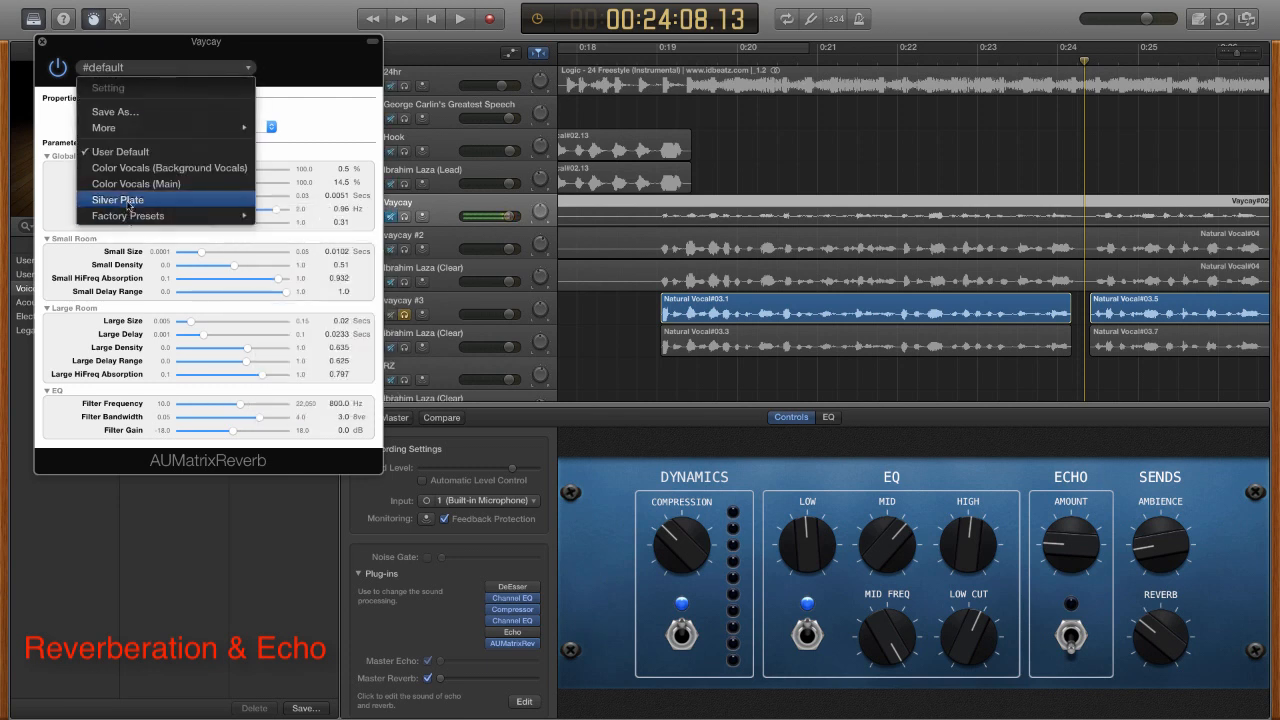
{"action": "mouse_move", "coordinate": [200, 216]}
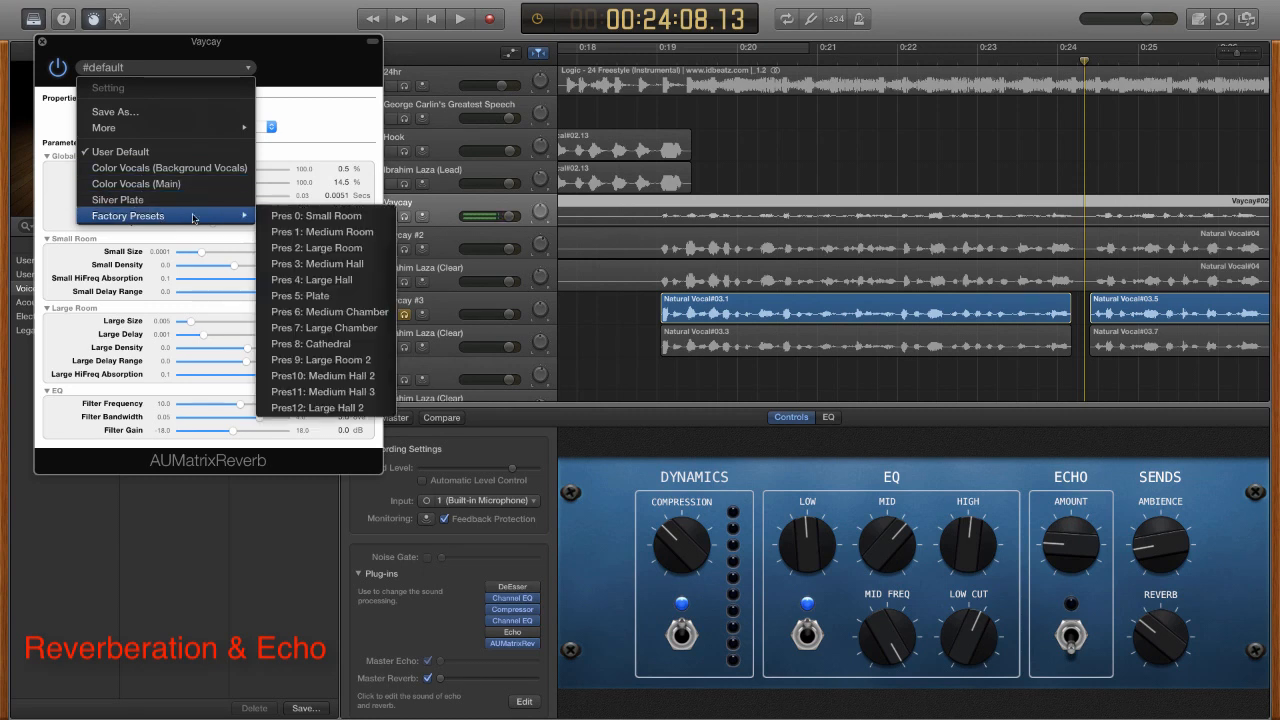
{"action": "left_click", "coordinate": [300, 296]}
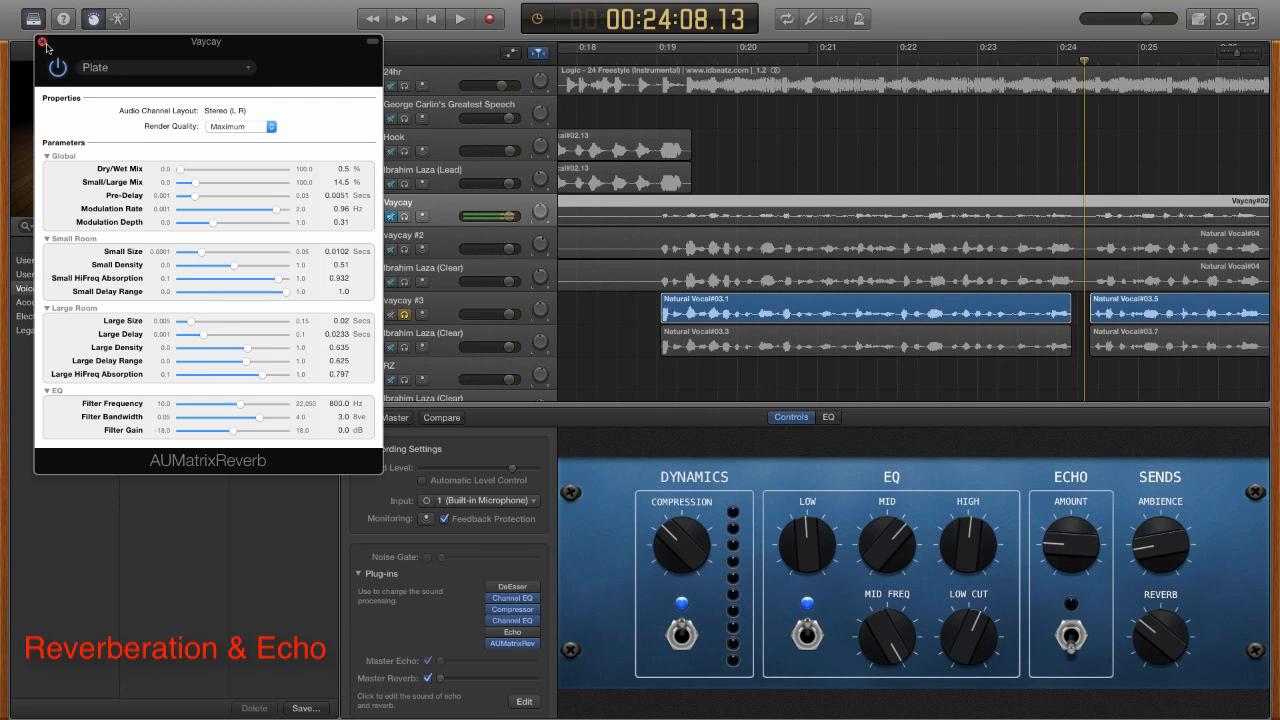
{"action": "left_click", "coordinate": [42, 41]}
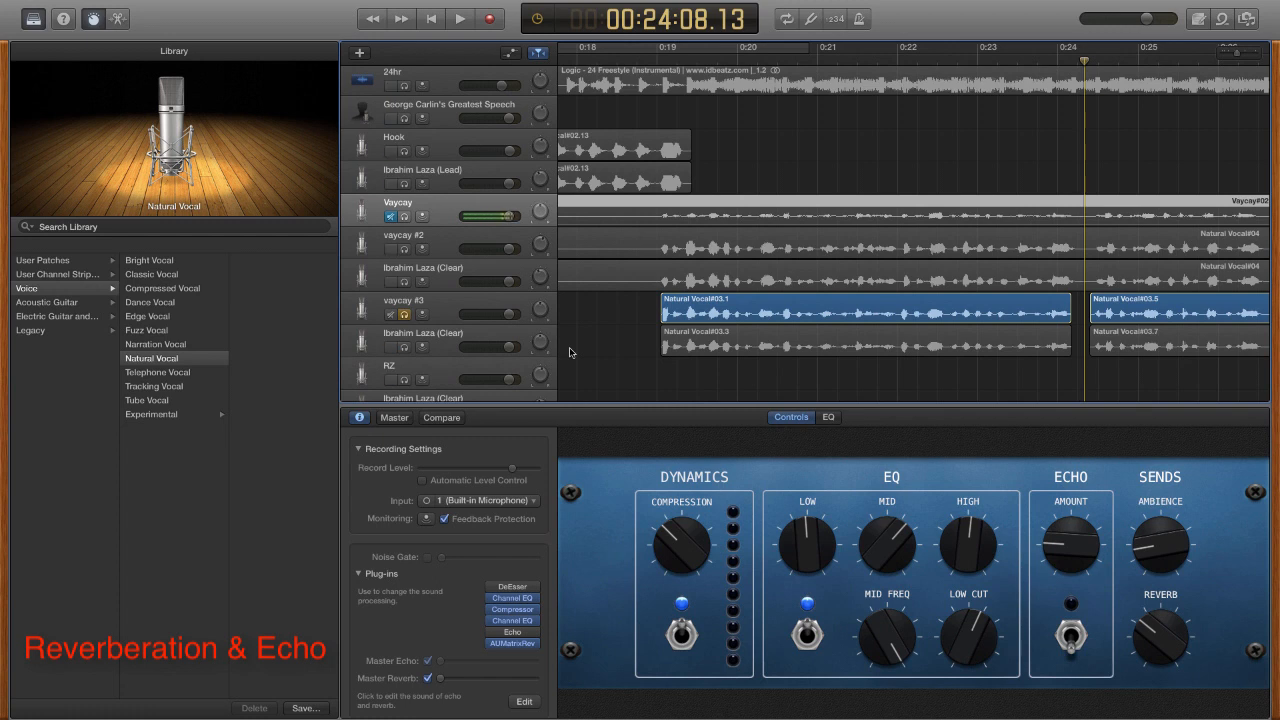
- Enable Stereo Delay on vaycay #3, look through its factory presets while keeping Touch, and close its settings
{"action": "left_click", "coordinate": [503, 312]}
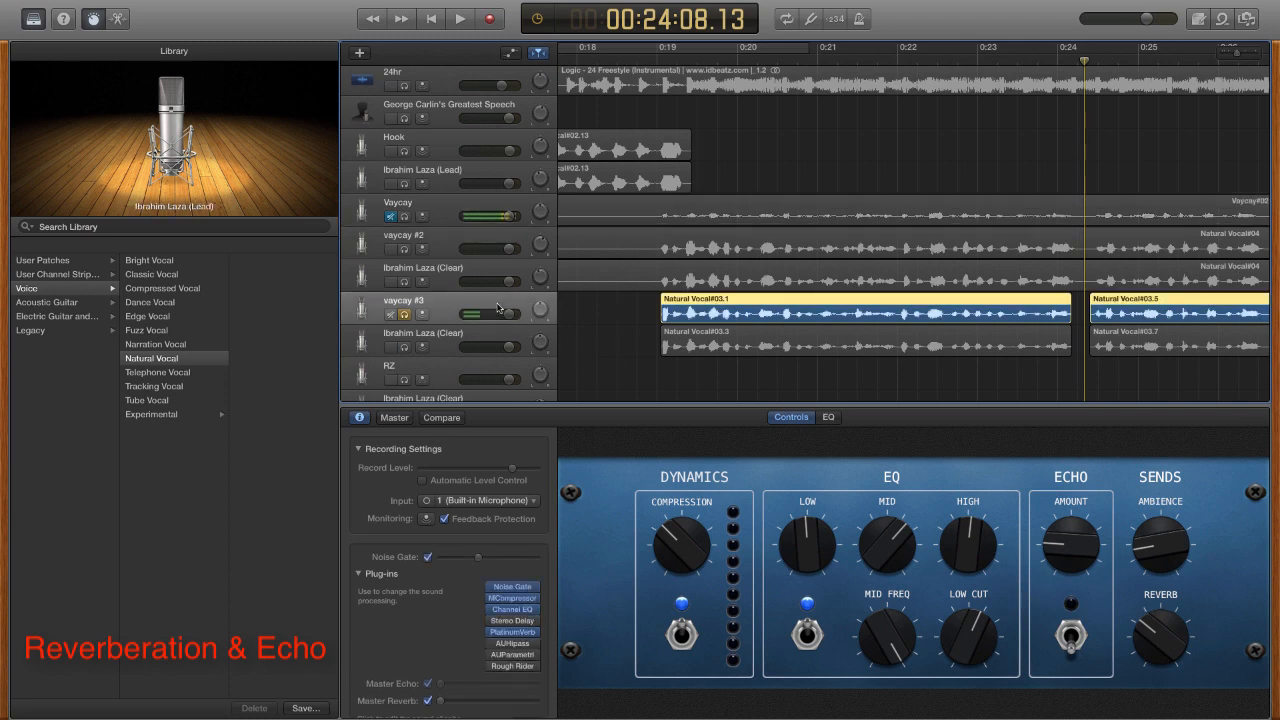
{"action": "mouse_move", "coordinate": [490, 622]}
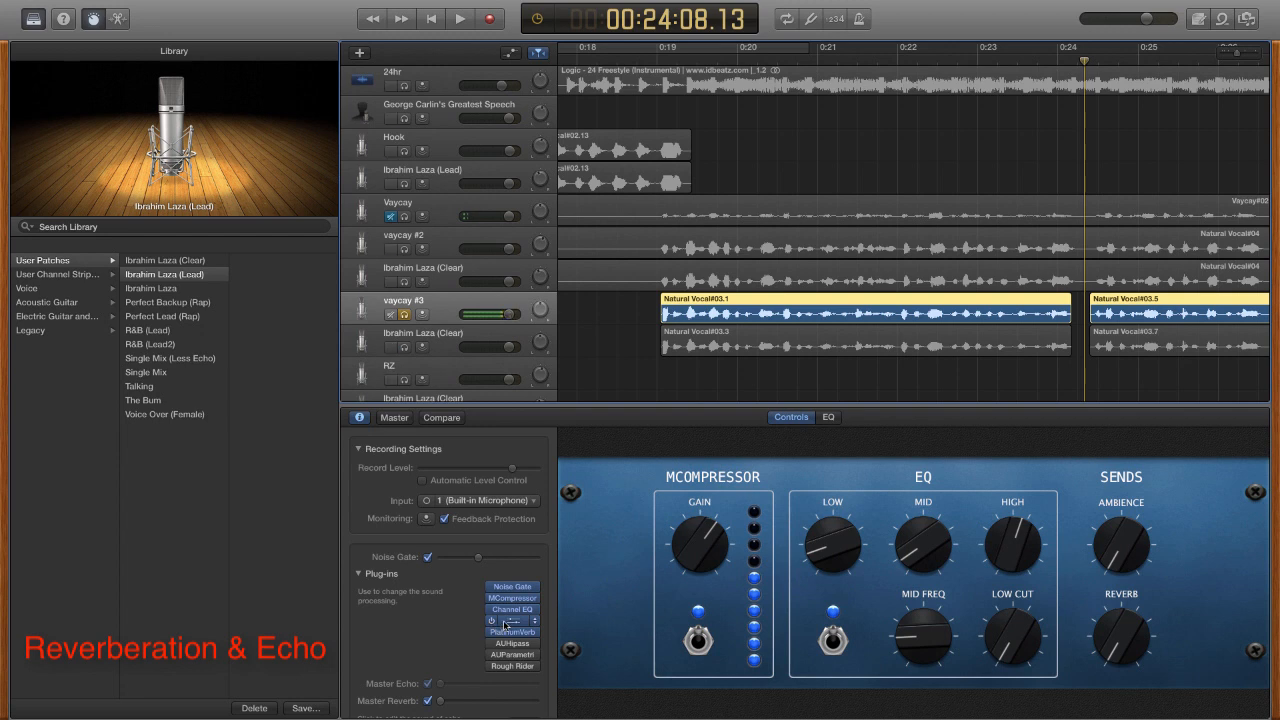
{"action": "left_click", "coordinate": [505, 622]}
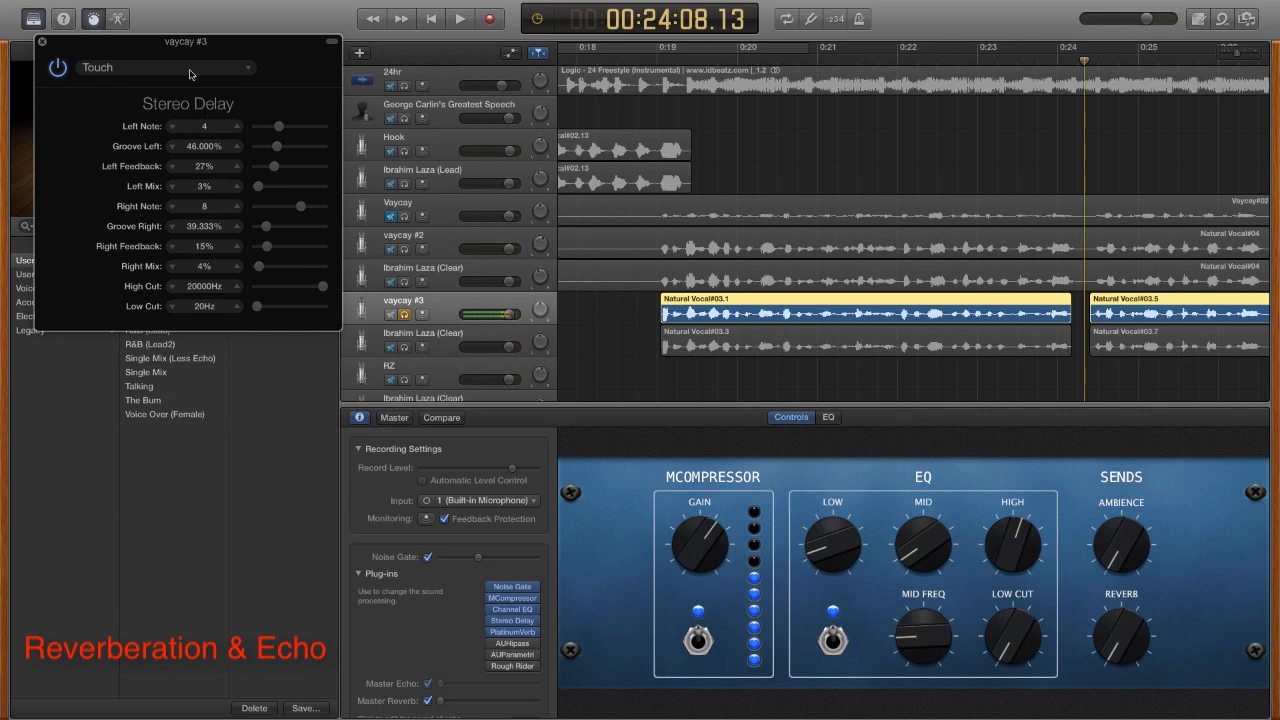
{"action": "left_click", "coordinate": [247, 70]}
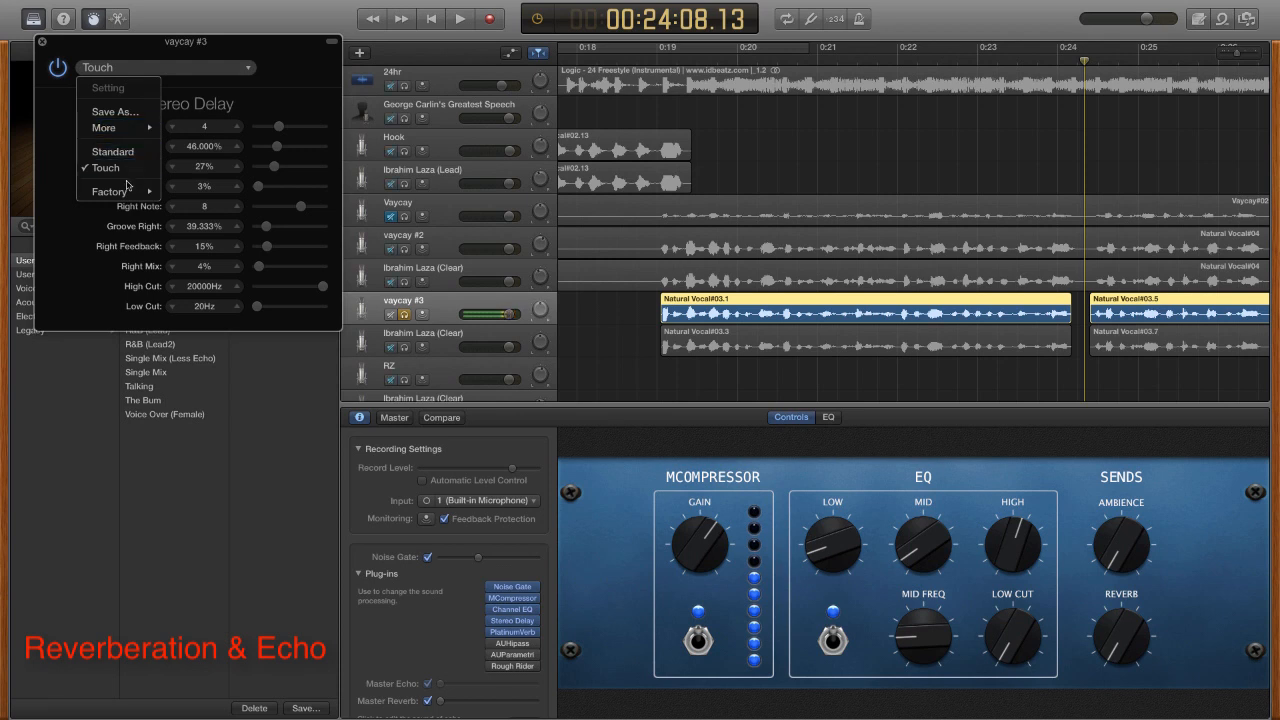
{"action": "mouse_move", "coordinate": [130, 196]}
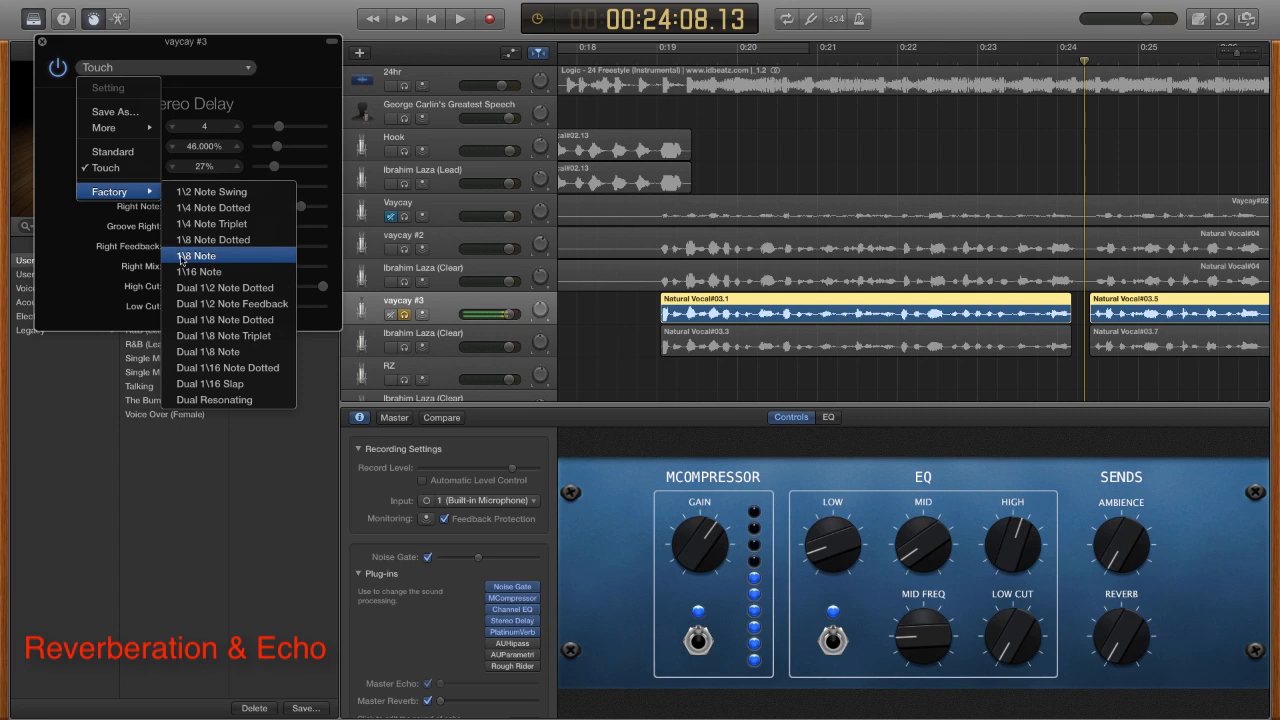
{"action": "left_click", "coordinate": [78, 242]}
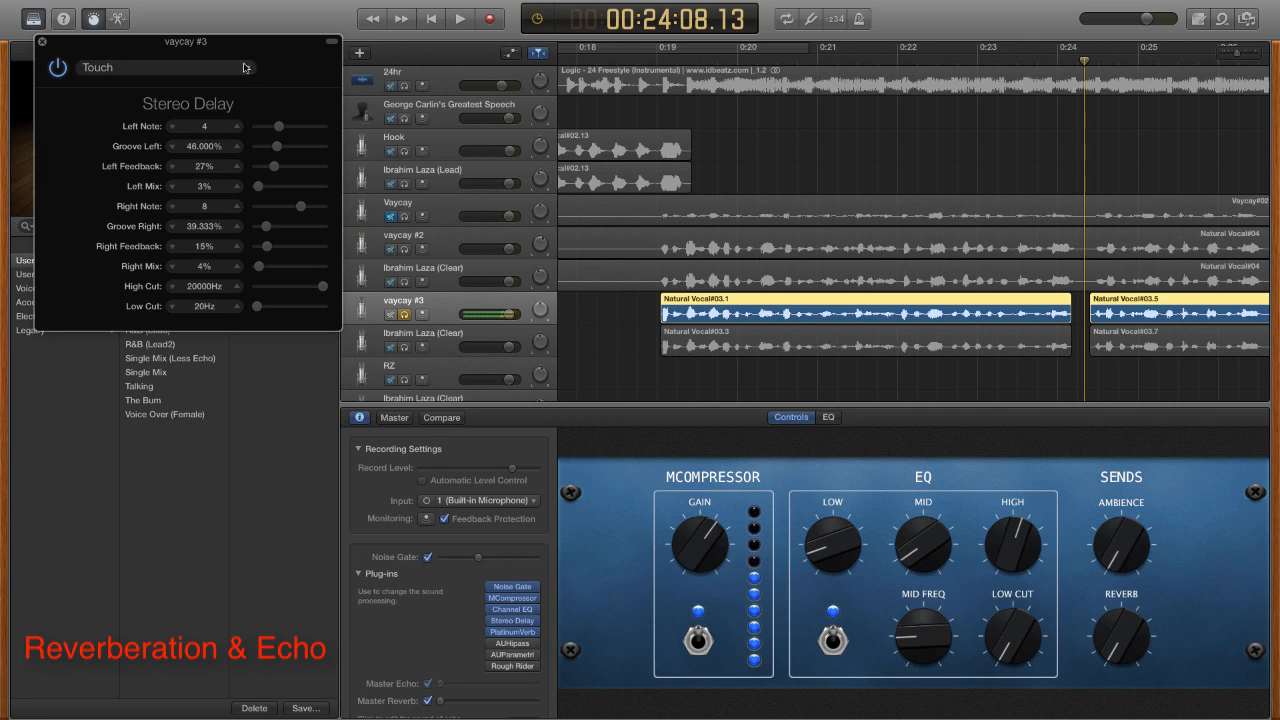
{"action": "left_click", "coordinate": [42, 45]}
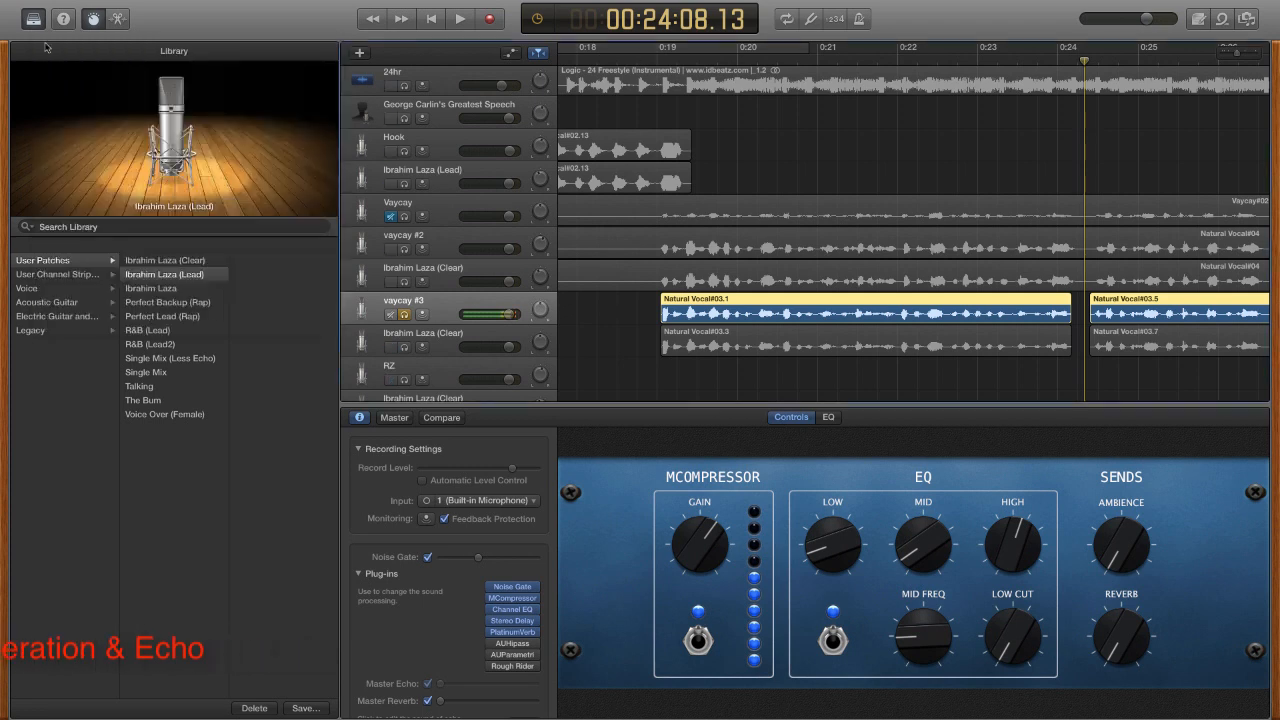
- View the AUHipass and AUParametricEQ settings of vaycay #3, closing each plug-in window
{"action": "left_click", "coordinate": [508, 644]}
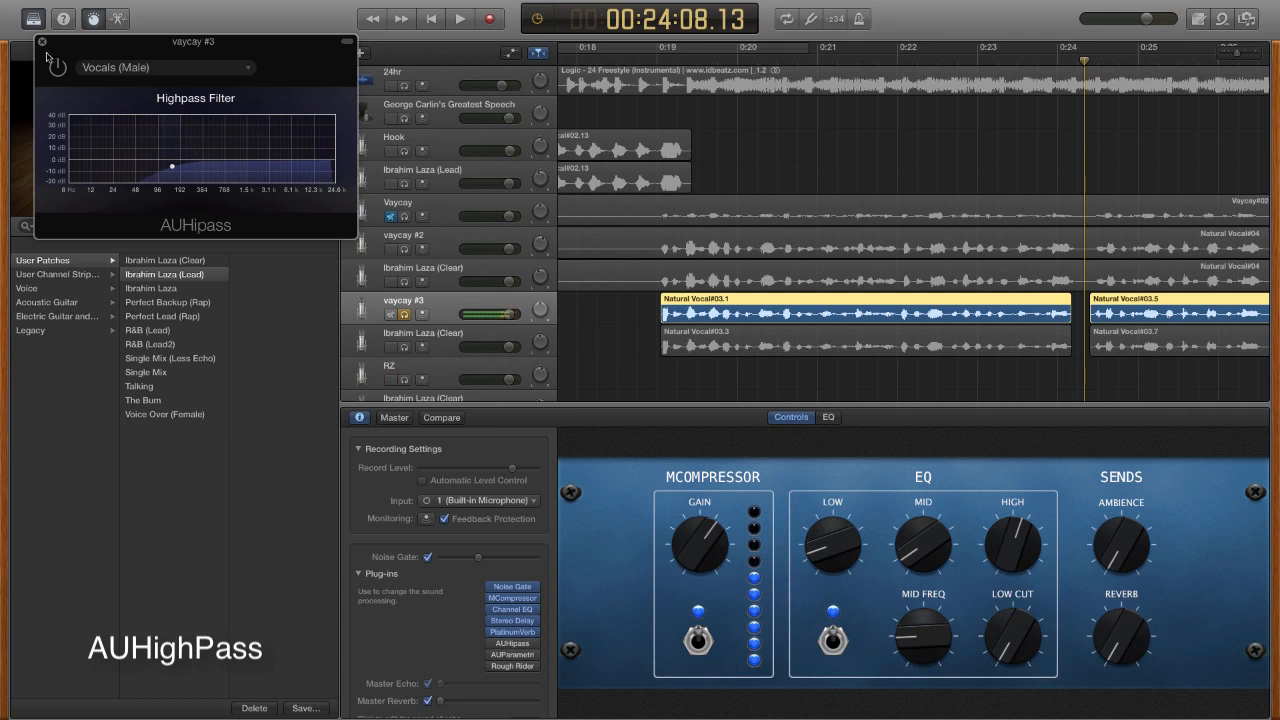
{"action": "left_click", "coordinate": [42, 42]}
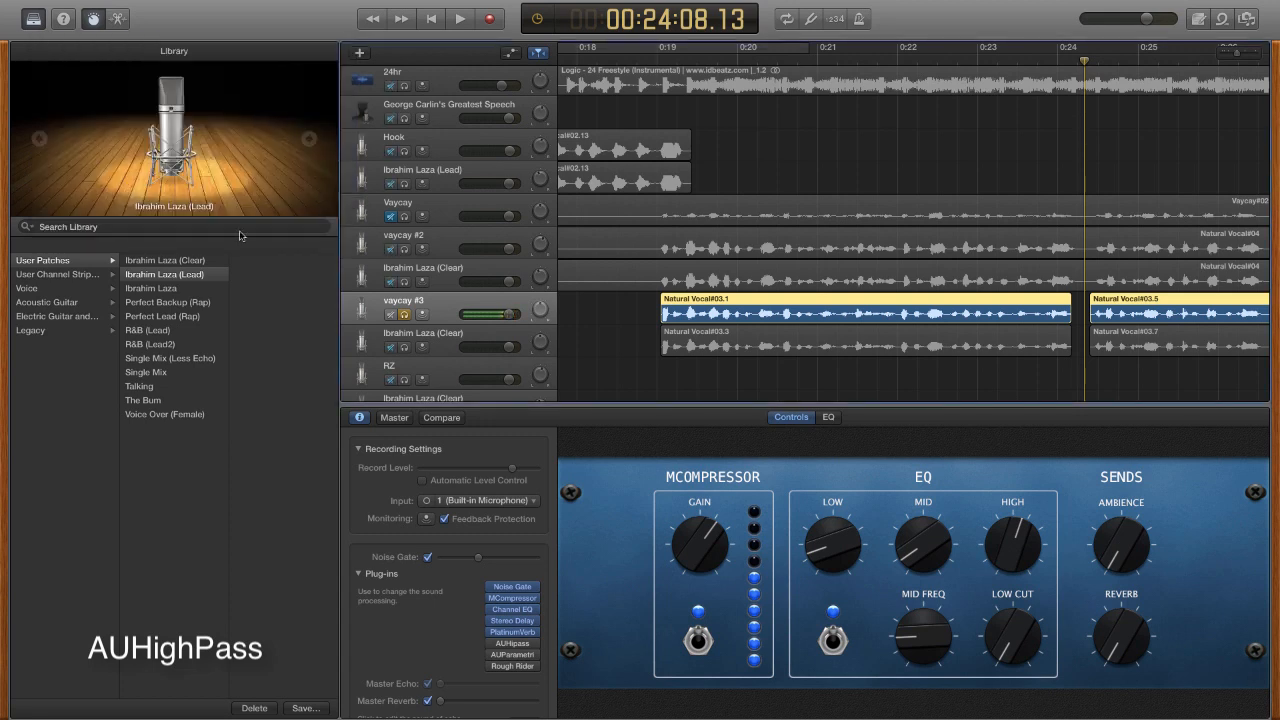
{"action": "left_click", "coordinate": [505, 655]}
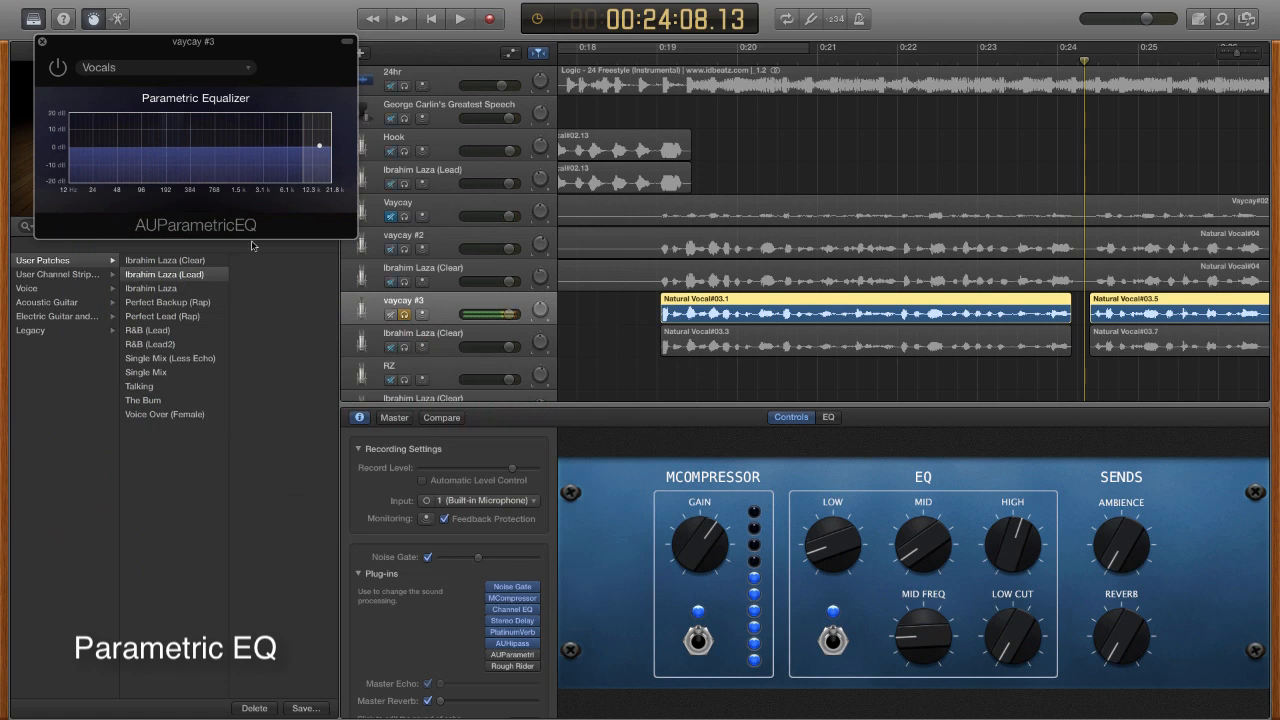
{"action": "left_click", "coordinate": [42, 41]}
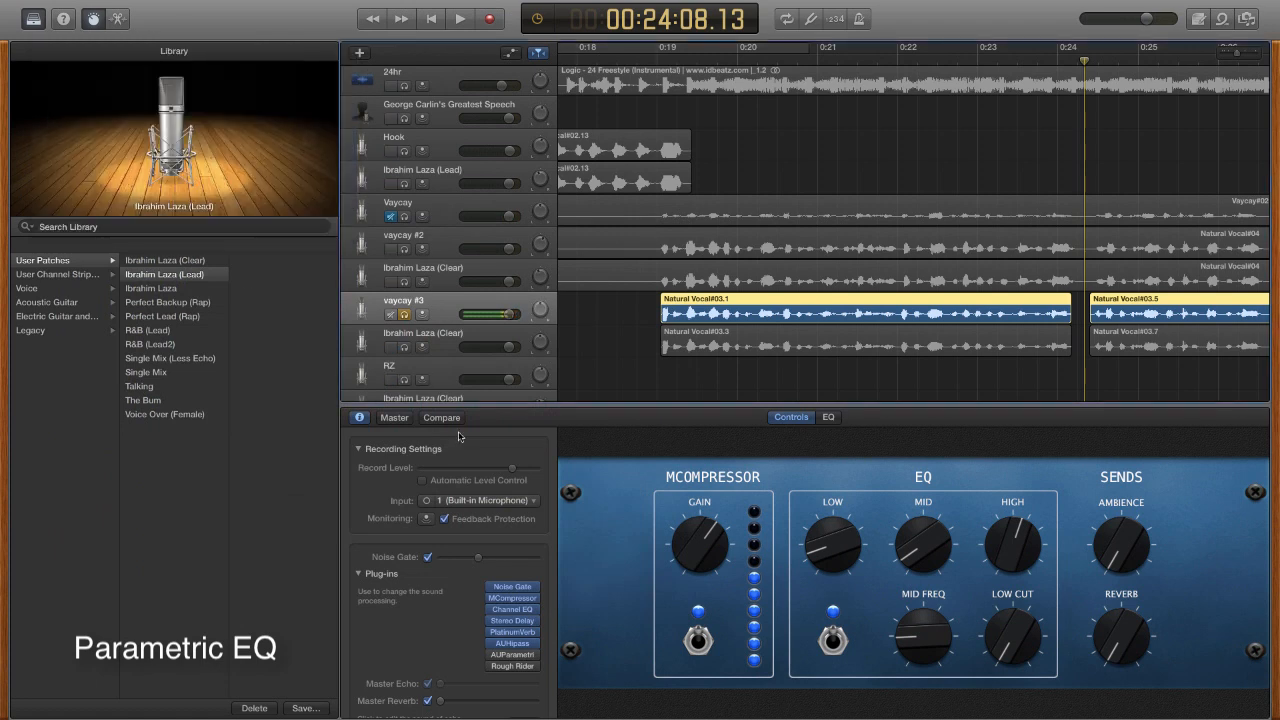
- Add the Apple AUParametricEQ plug-in to the Vaycay track, boost its band slightly at about 6.1 kHz, and close its window
{"action": "left_click", "coordinate": [459, 270]}
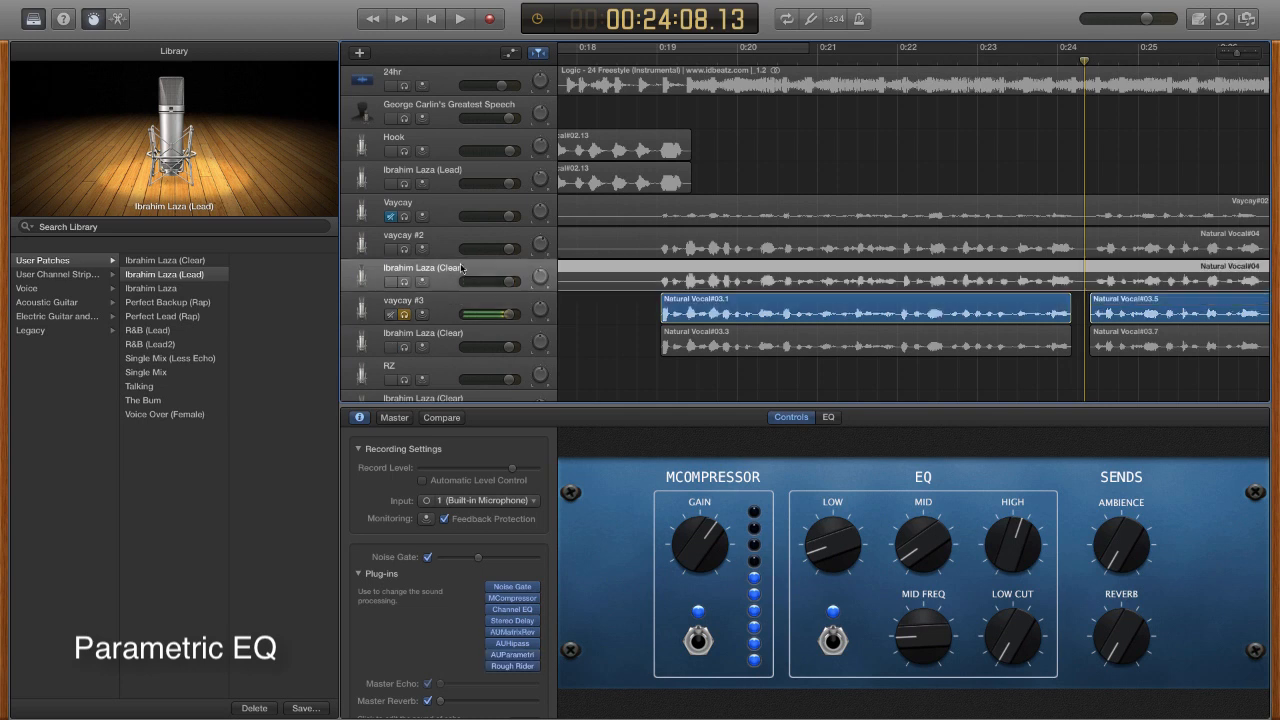
{"action": "left_click", "coordinate": [453, 243]}
{"action": "left_click", "coordinate": [458, 218]}
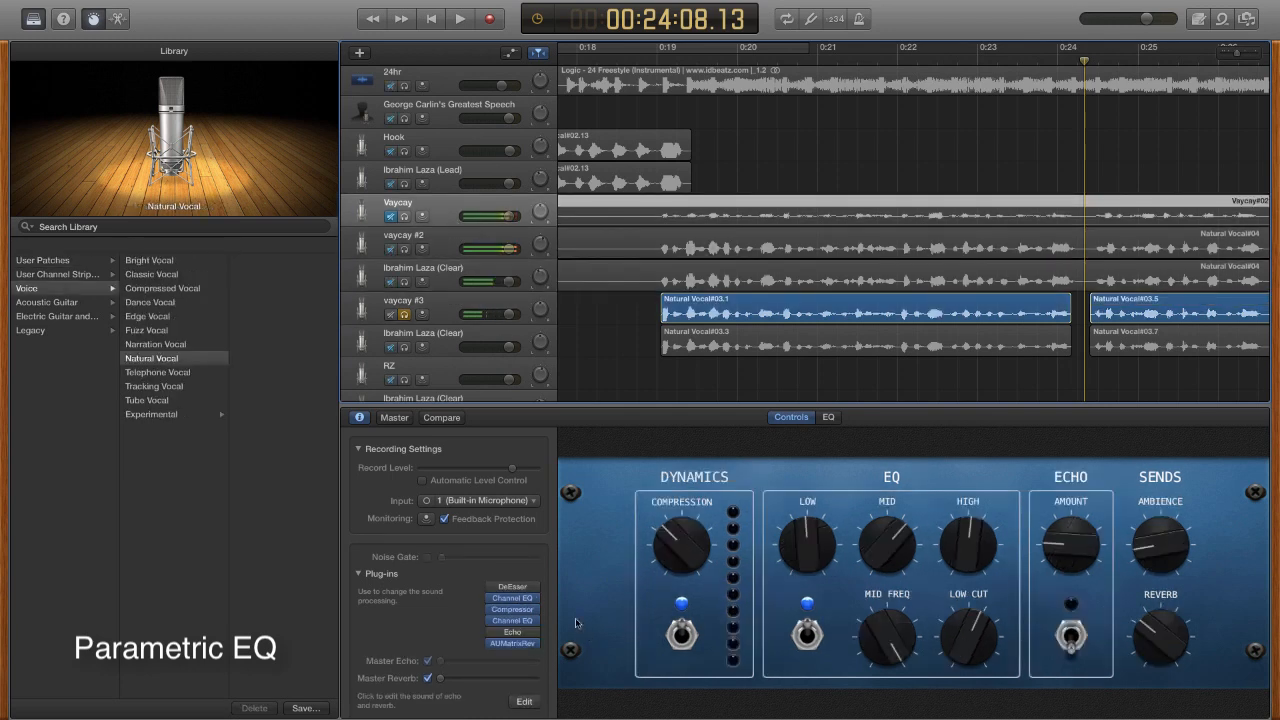
{"action": "left_click", "coordinate": [507, 648]}
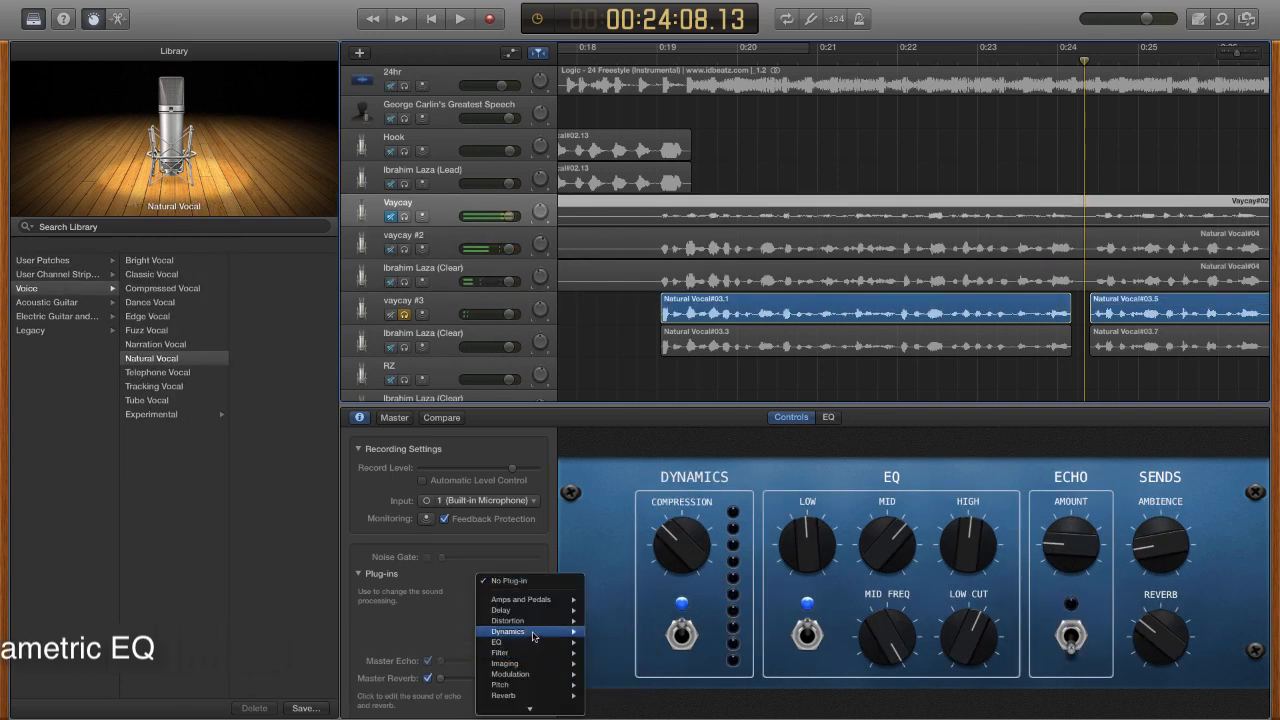
{"action": "mouse_move", "coordinate": [545, 631]}
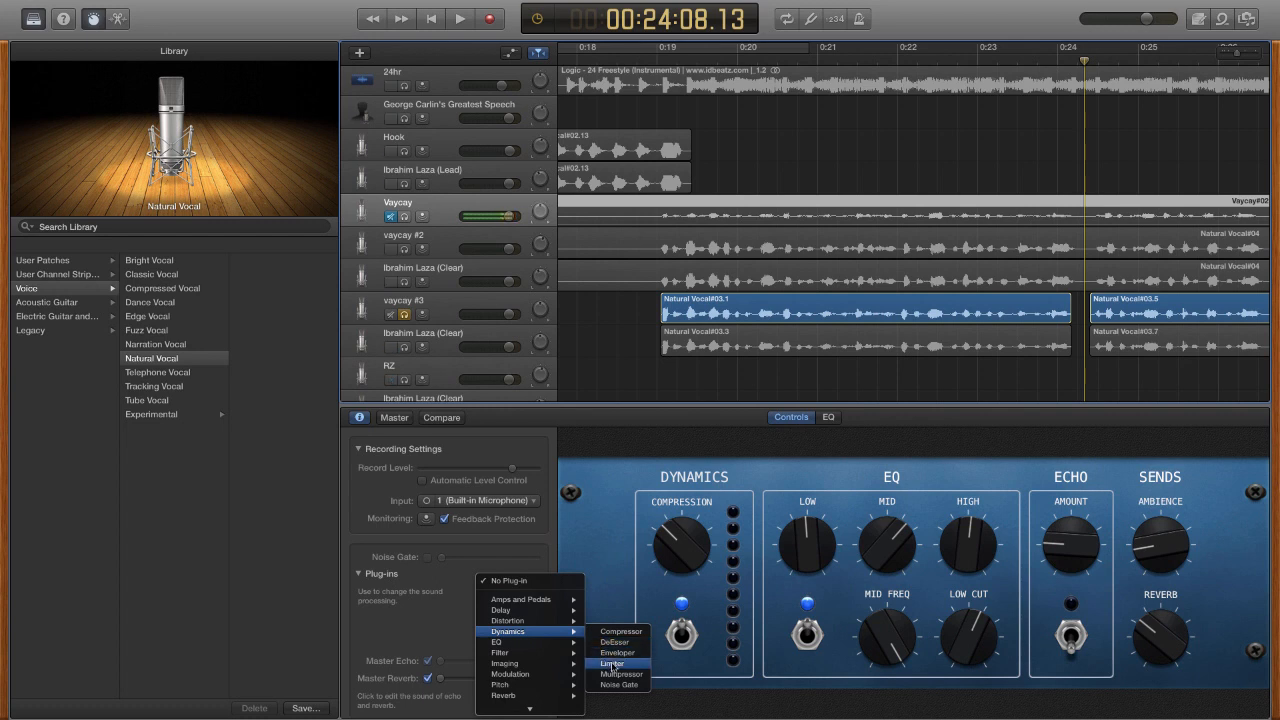
{"action": "mouse_move", "coordinate": [564, 699]}
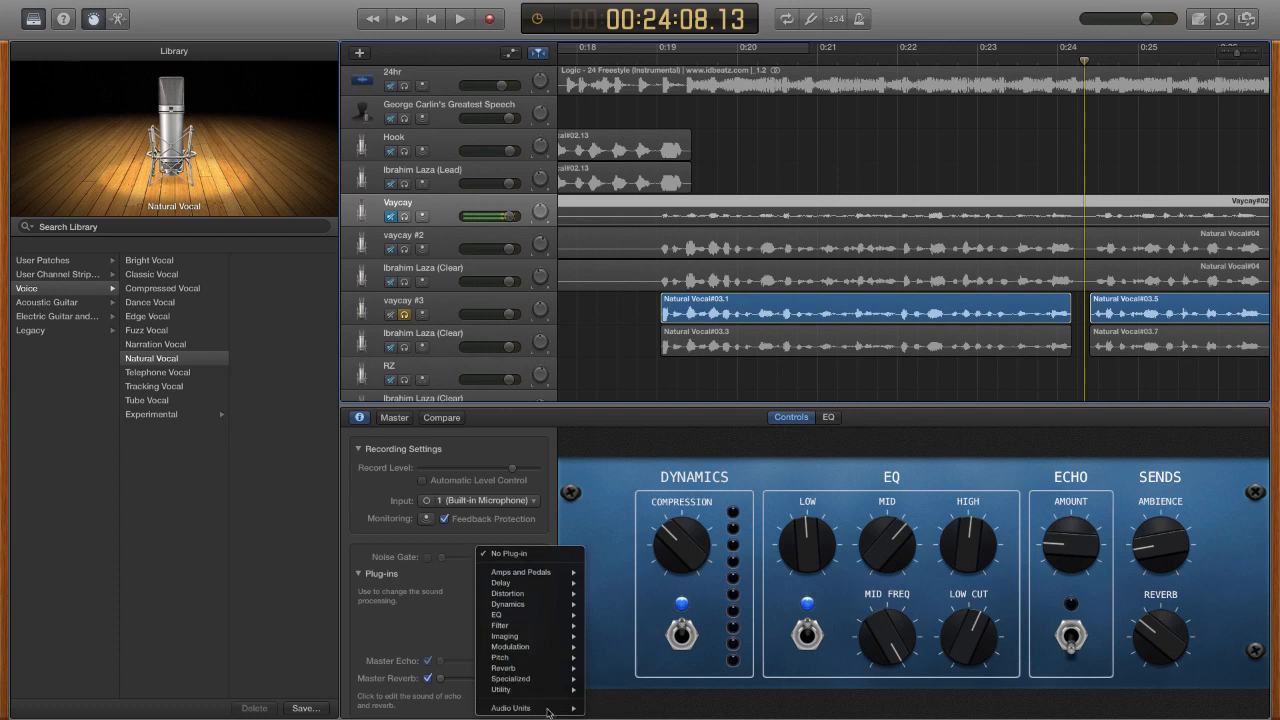
{"action": "mouse_move", "coordinate": [560, 708]}
{"action": "mouse_move", "coordinate": [640, 680]}
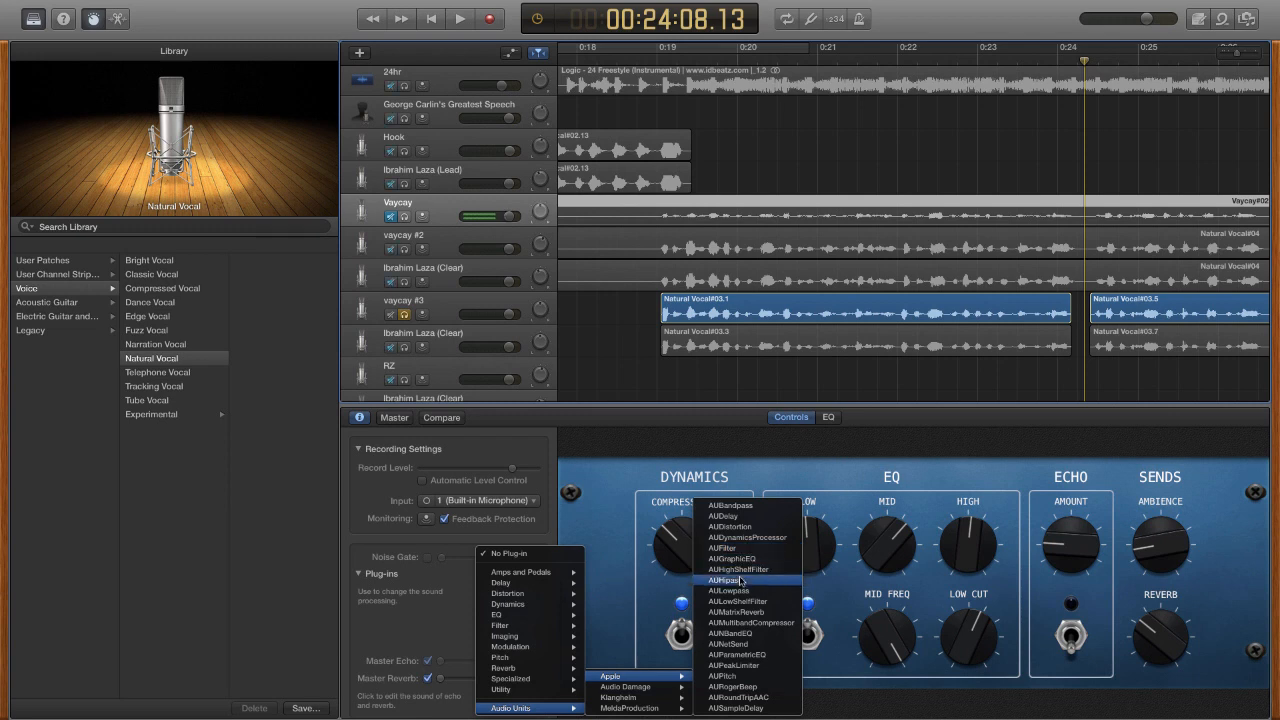
{"action": "left_click", "coordinate": [737, 655]}
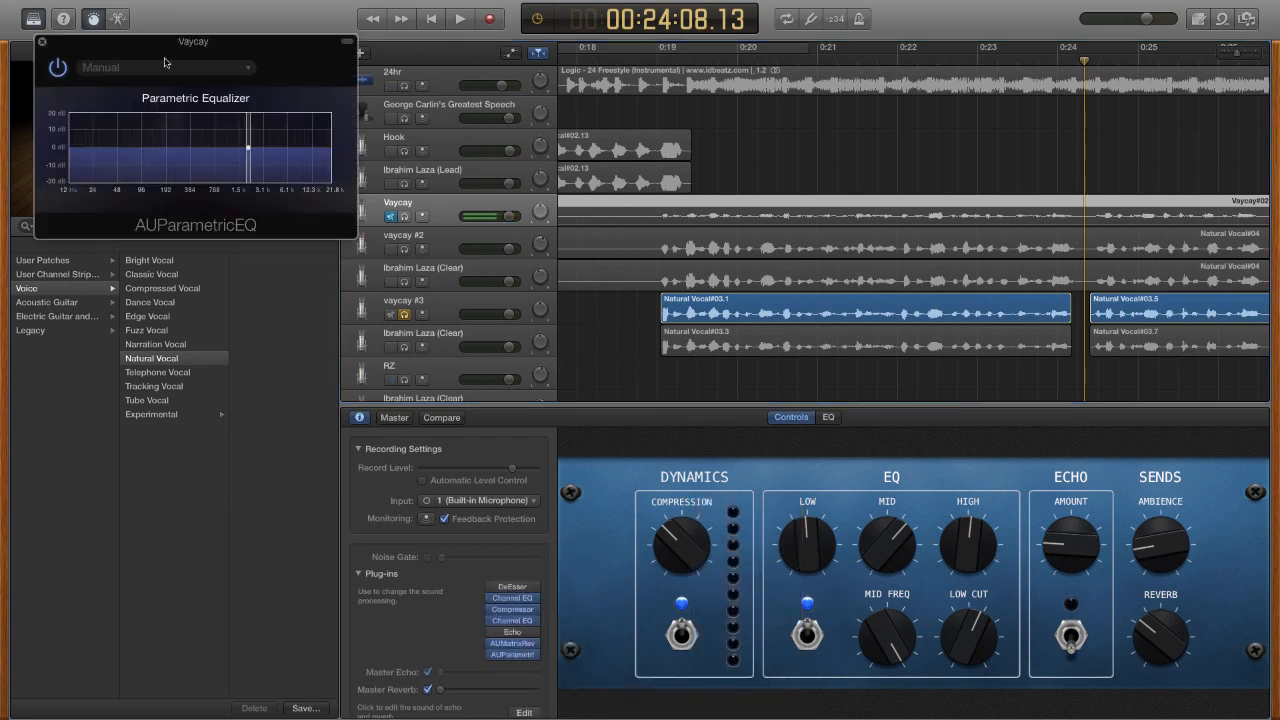
{"action": "left_click_drag", "start_coordinate": [248, 148], "coordinate": [287, 140]}
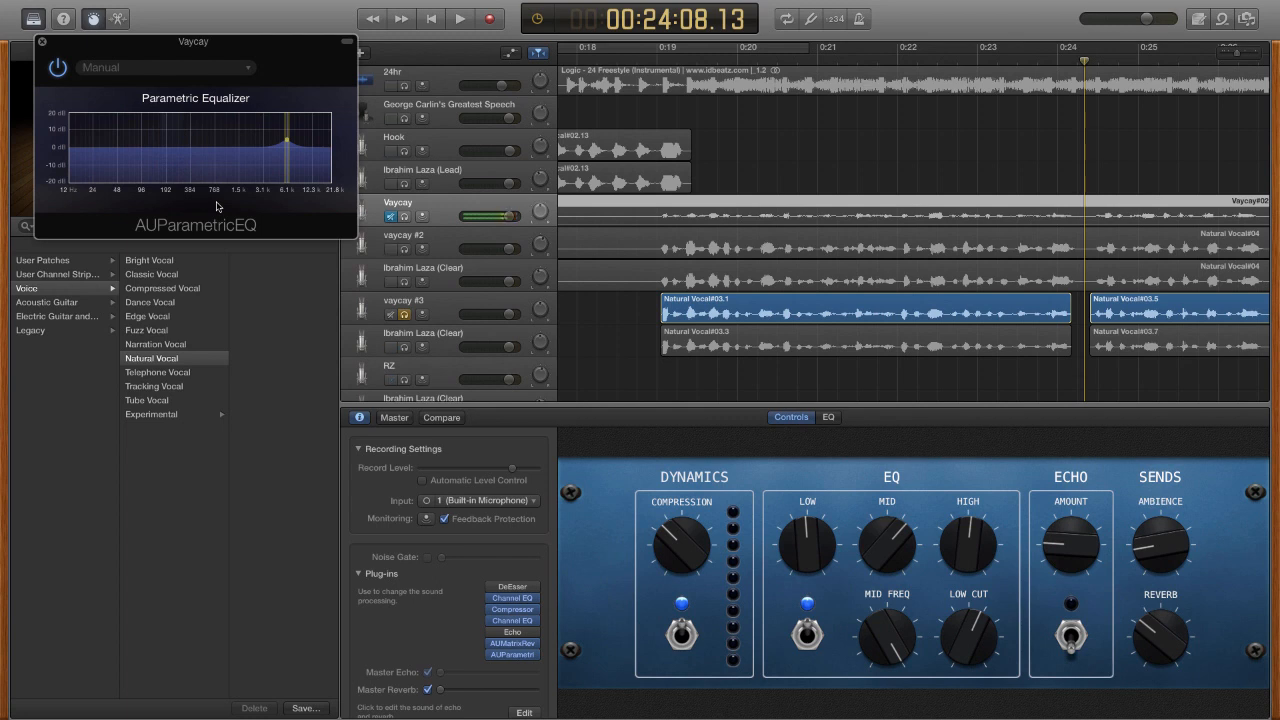
{"action": "left_click", "coordinate": [42, 43]}
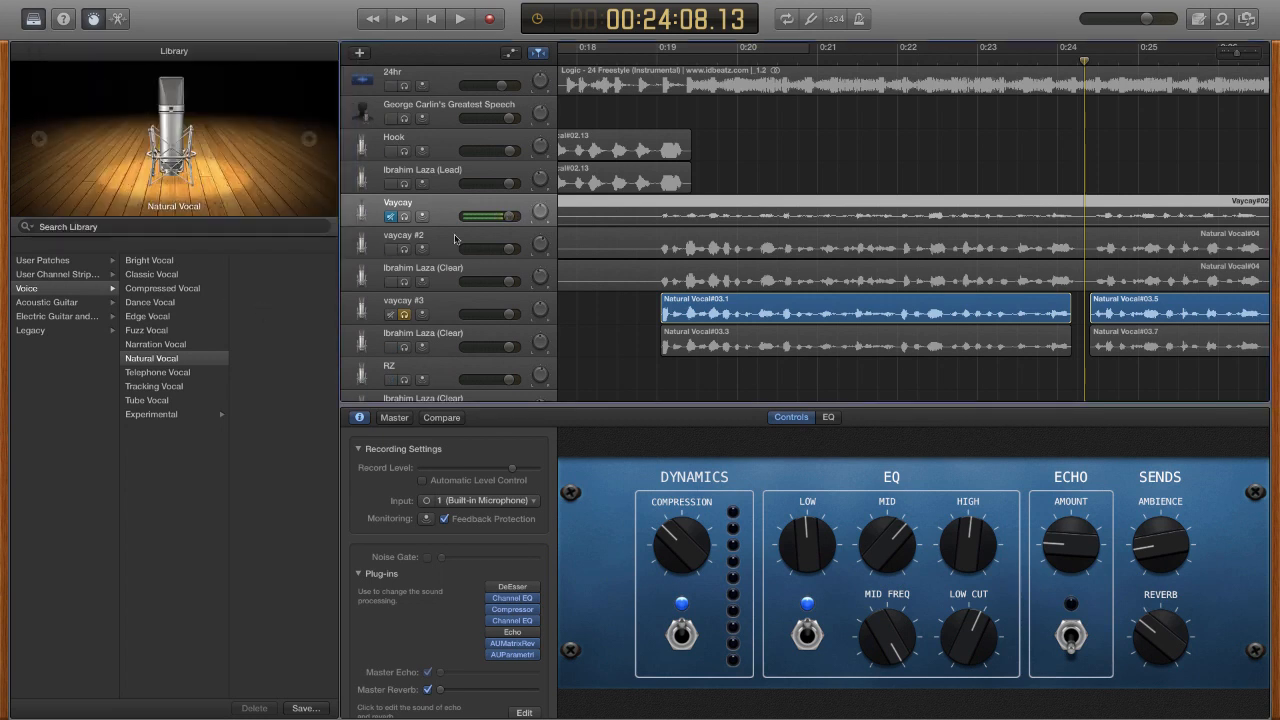
- Bypass the AUParametricEQ, AUHipass and PlatinumVerb plug-ins on vaycay #3
{"action": "left_click", "coordinate": [453, 307]}
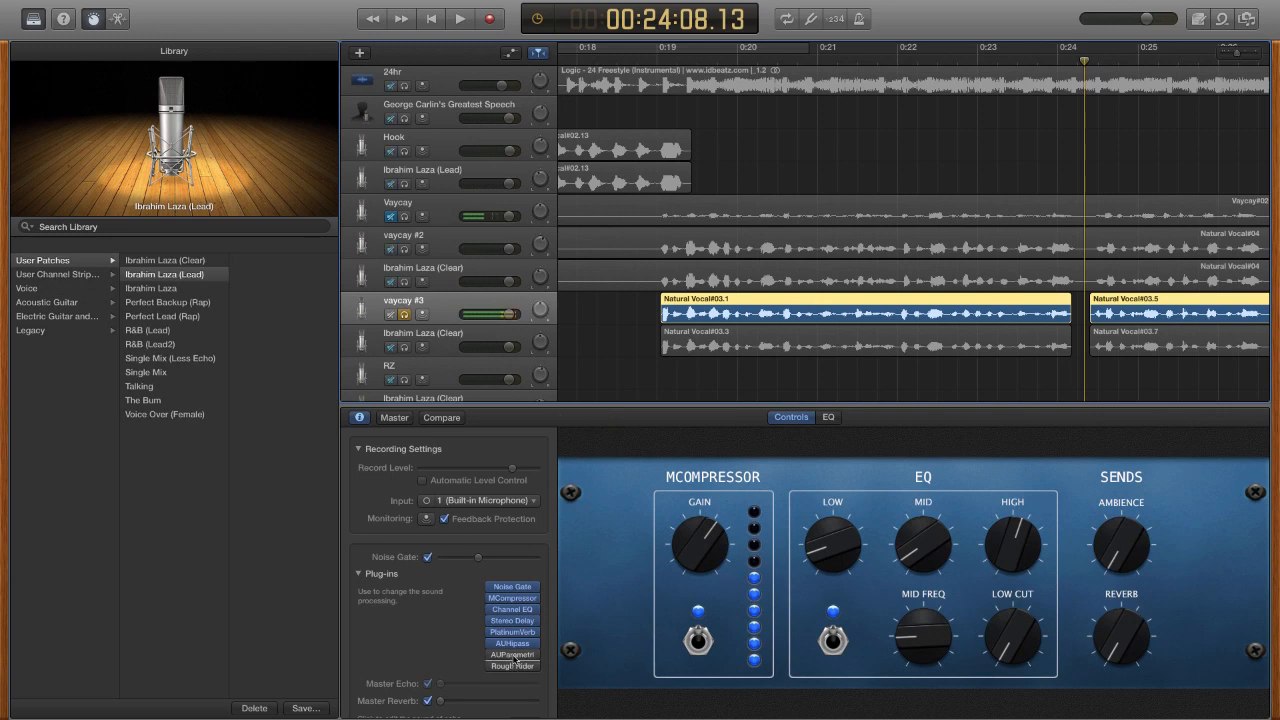
{"action": "mouse_move", "coordinate": [514, 658]}
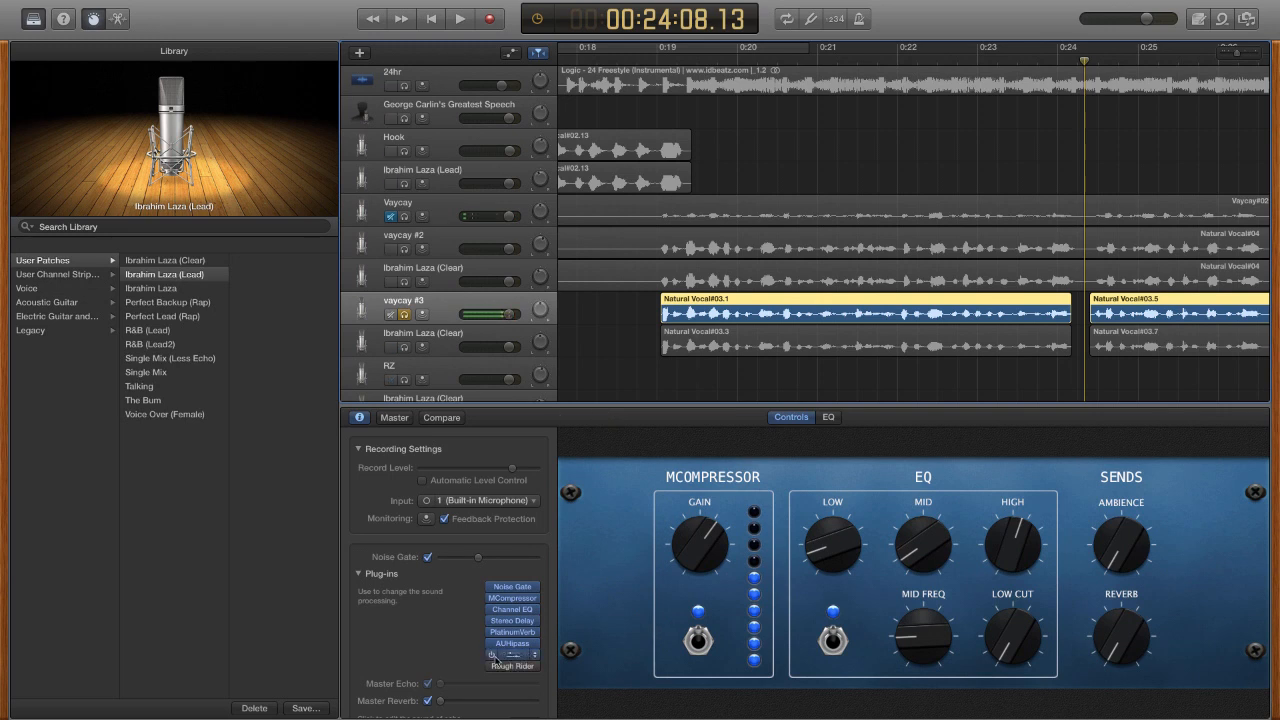
{"action": "left_click", "coordinate": [494, 656]}
{"action": "left_click", "coordinate": [493, 645]}
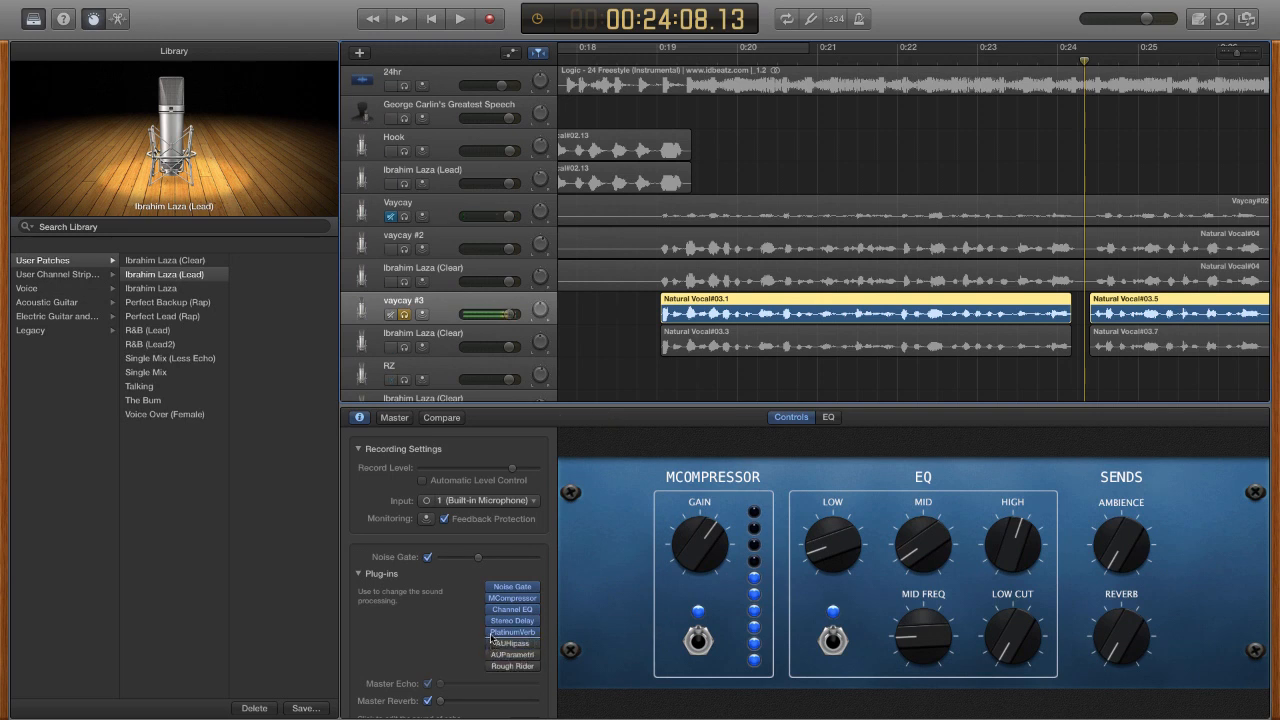
{"action": "left_click", "coordinate": [493, 633]}
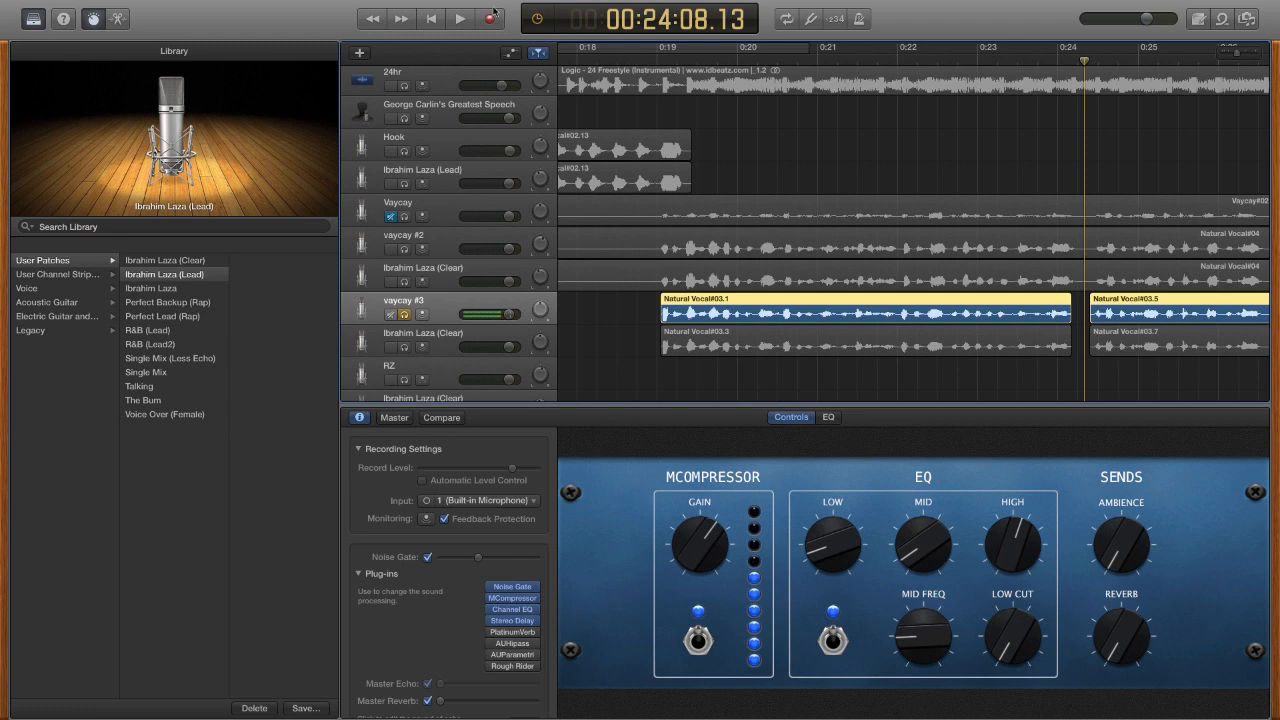
- Listen to vaycay #3 from just before 0:19 and stop playback at about 0:24
{"action": "left_click", "coordinate": [645, 59]}
{"action": "left_click", "coordinate": [461, 19]}
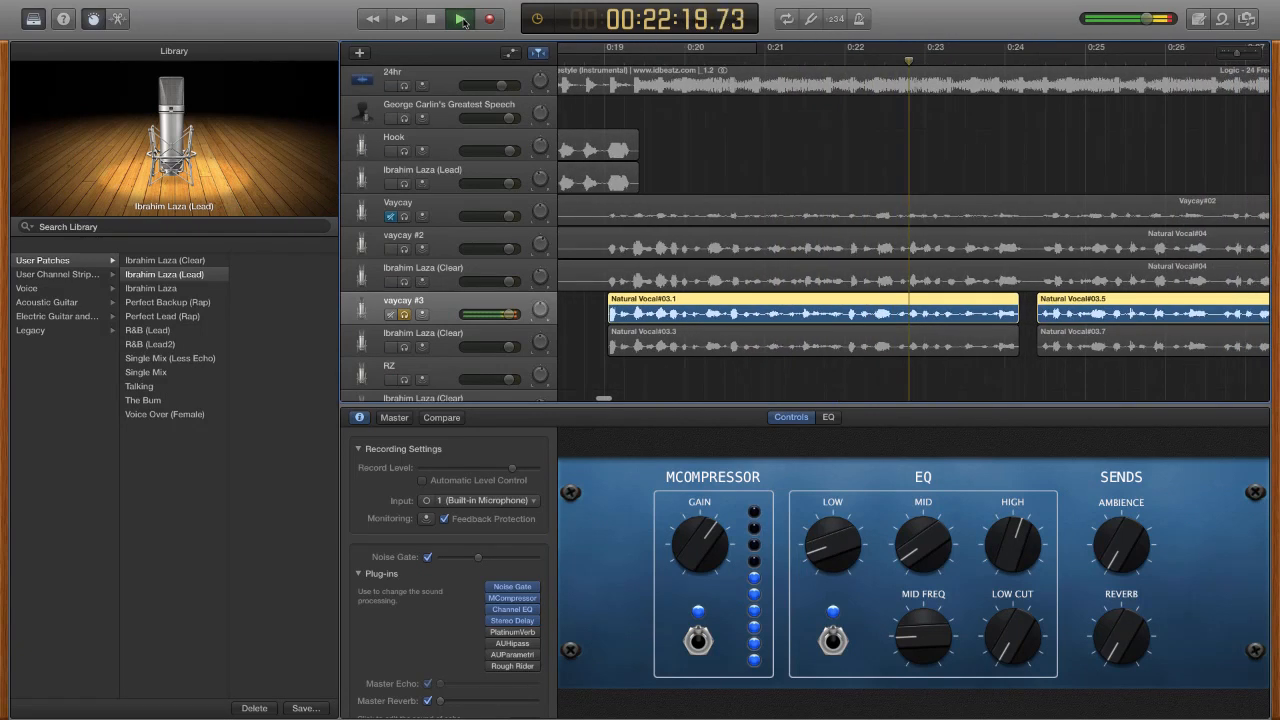
{"action": "left_click", "coordinate": [461, 19]}
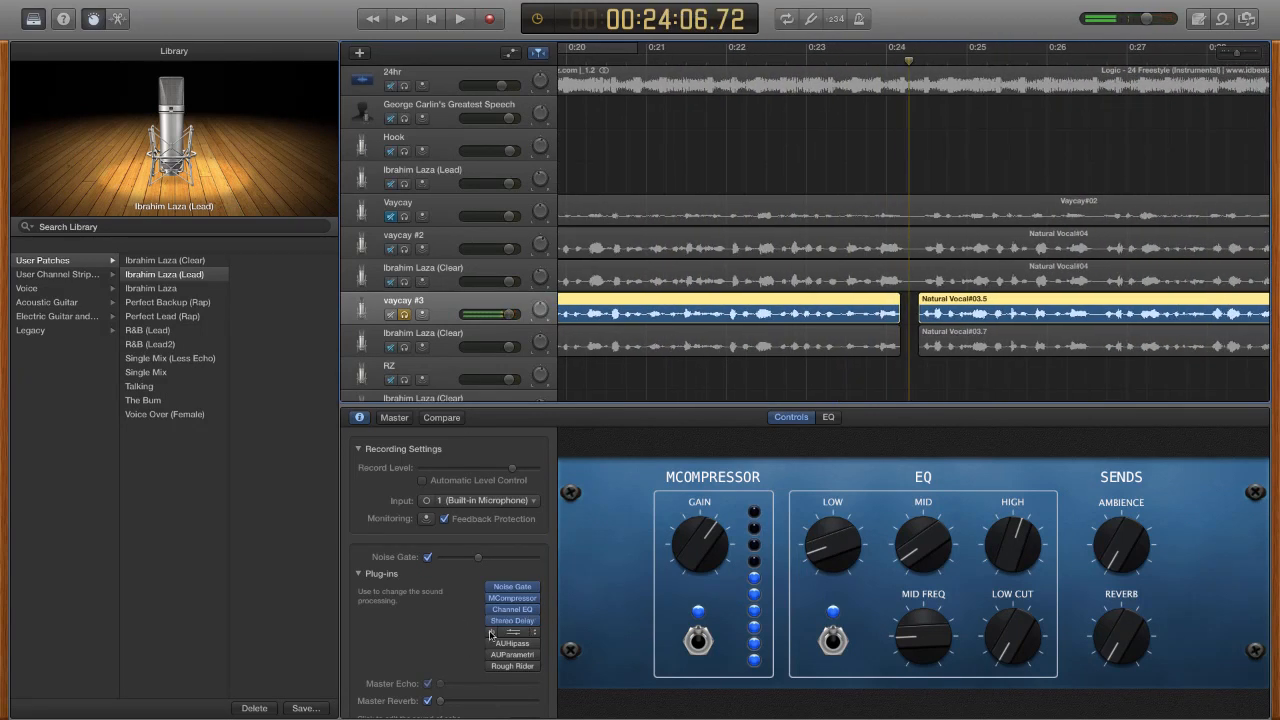
- Turn PlatinumVerb back on for vaycay #3 and listen from just before 0:19 to about 0:24
{"action": "scroll", "coordinate": [600, 226], "scroll_direction": "left", "scroll_amount": 5}
{"action": "scroll", "coordinate": [600, 226], "scroll_direction": "right", "scroll_amount": 5}
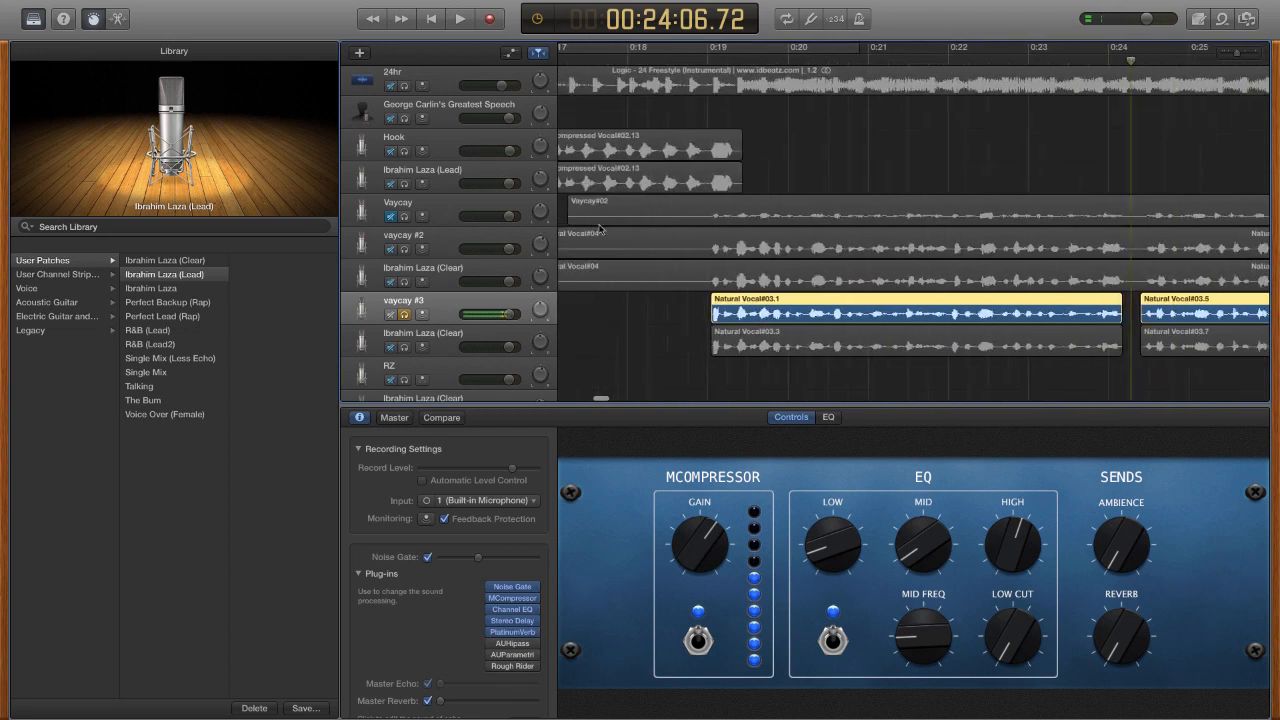
{"action": "left_click", "coordinate": [634, 60]}
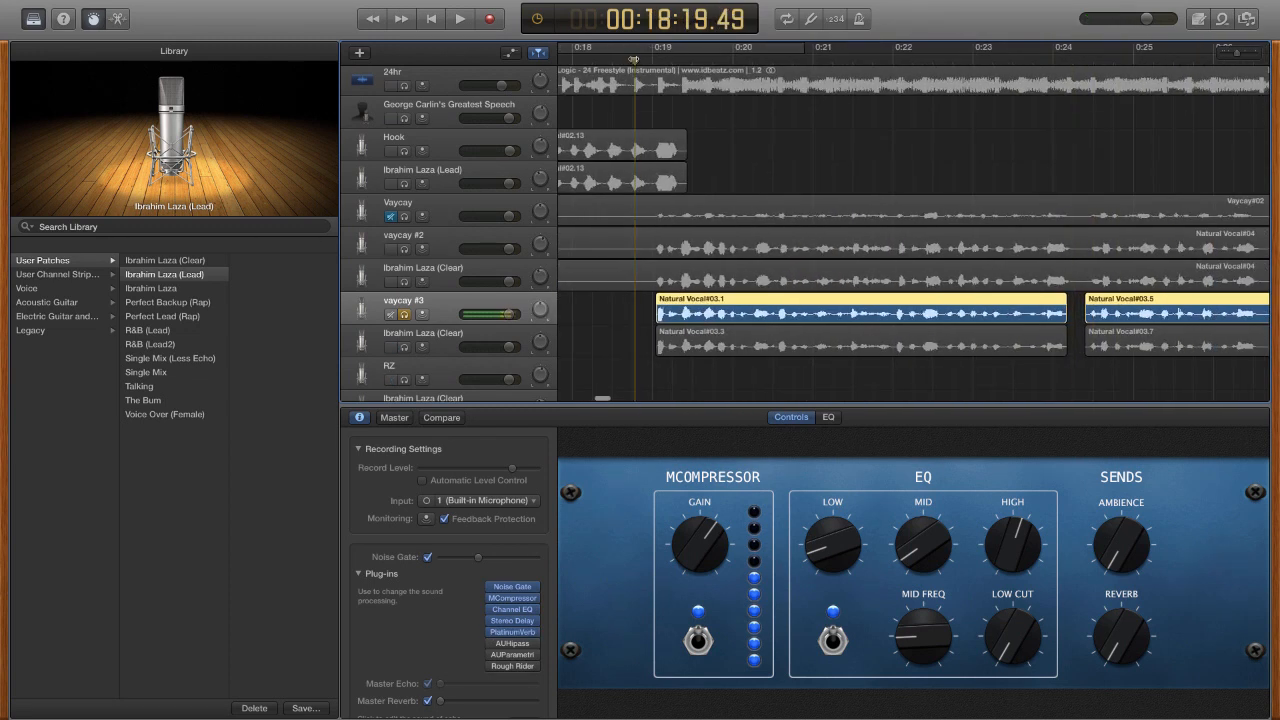
{"action": "left_click", "coordinate": [460, 19]}
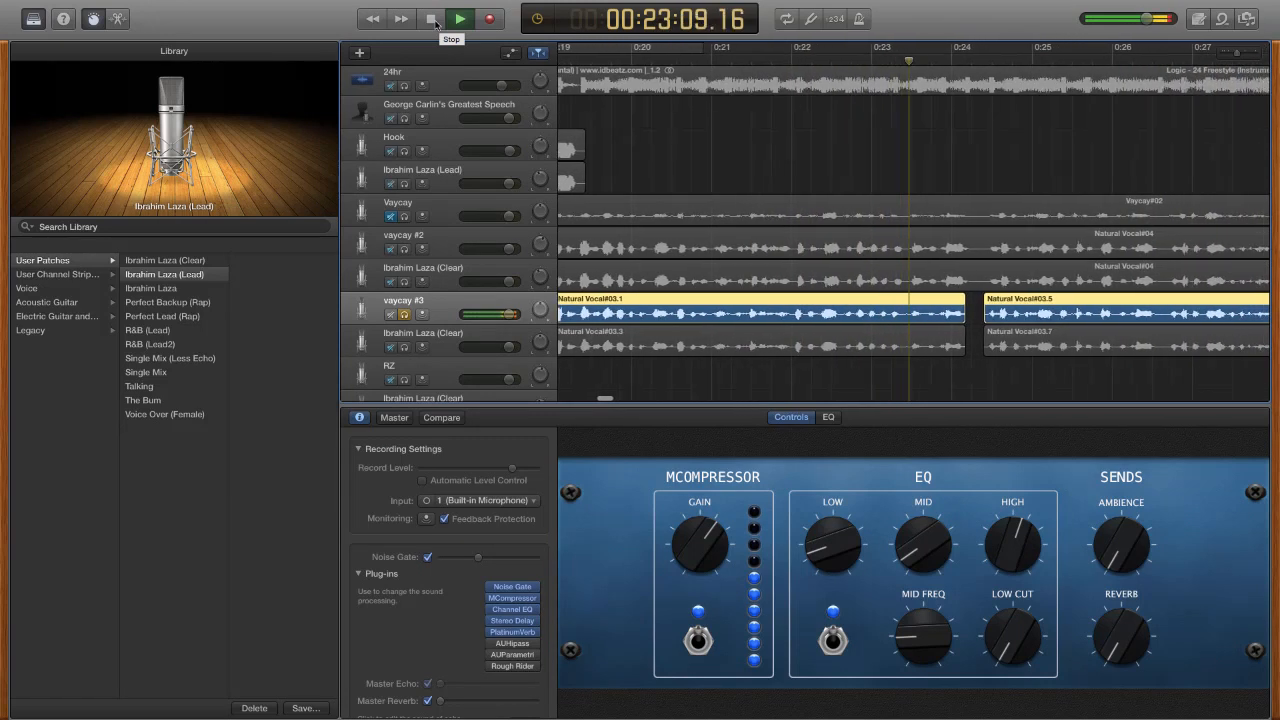
{"action": "left_click", "coordinate": [434, 21]}
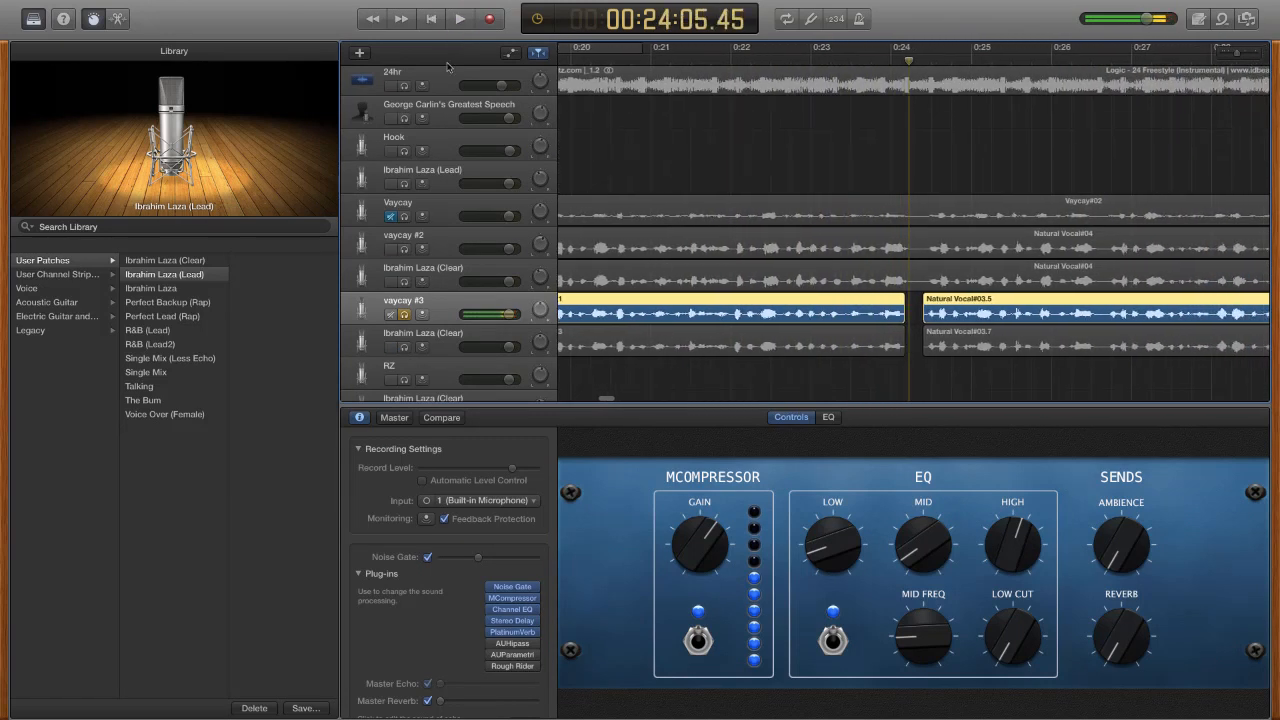
- Turn AUHipass back on for vaycay #3 and play the phrase from about 0:18.5 to about 0:24
{"action": "left_click", "coordinate": [492, 644]}
{"action": "scroll", "coordinate": [648, 275], "scroll_direction": "left", "scroll_amount": 8}
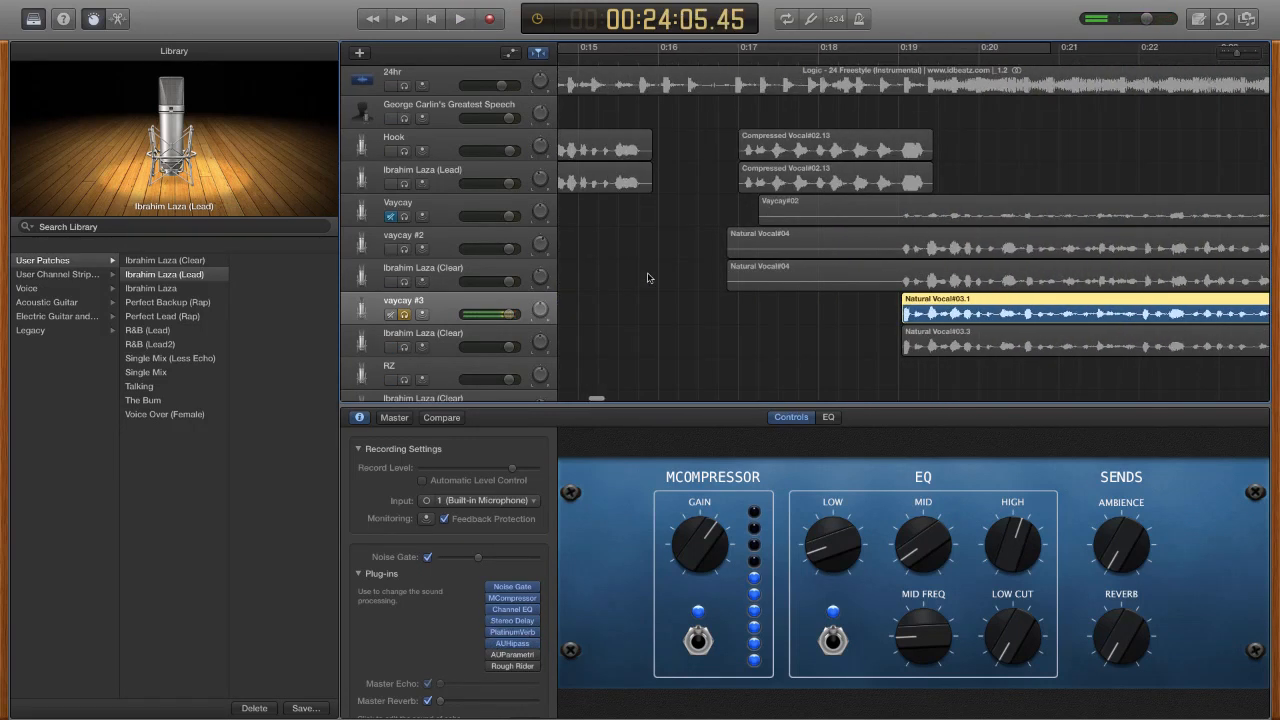
{"action": "scroll", "coordinate": [648, 275], "scroll_direction": "right", "scroll_amount": 8}
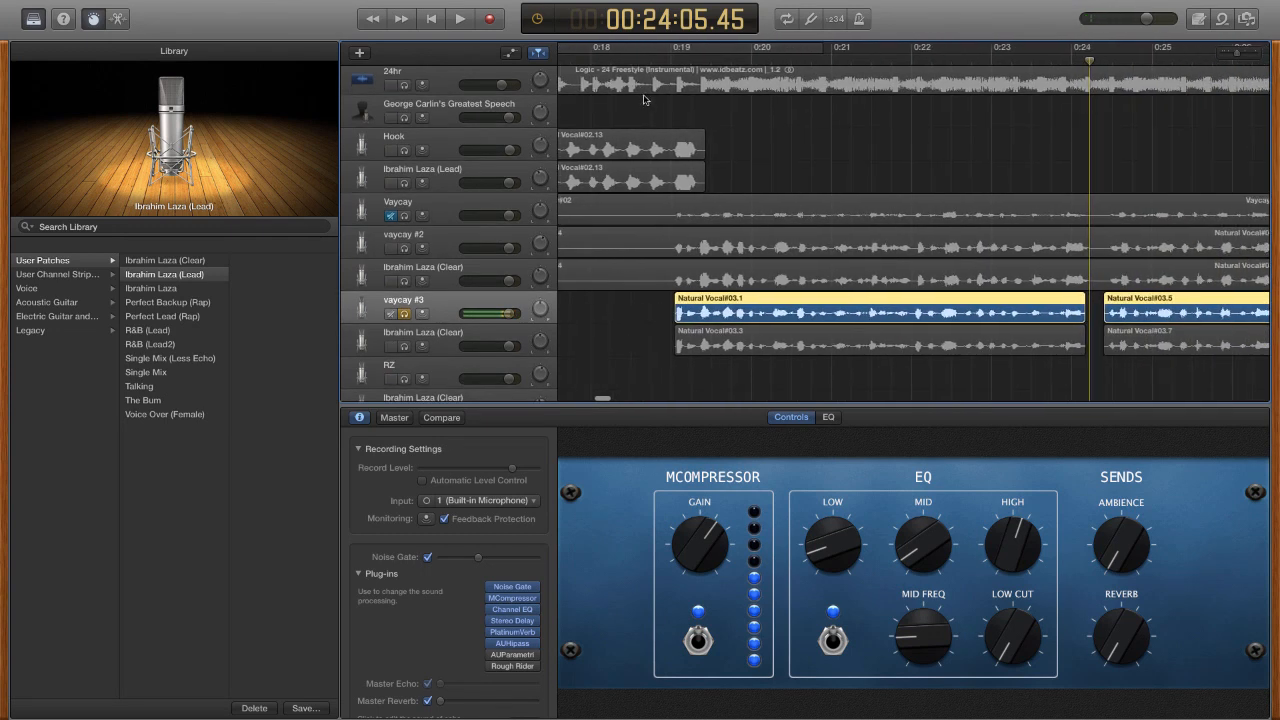
{"action": "left_click", "coordinate": [642, 58]}
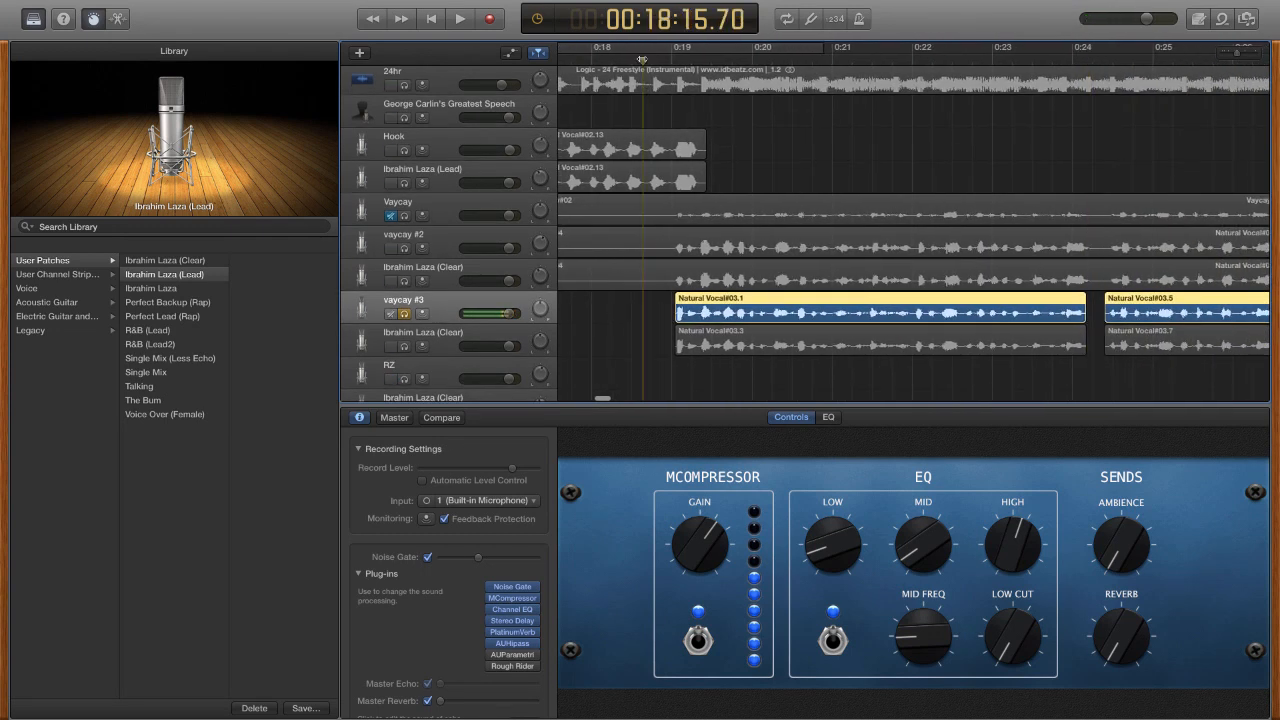
{"action": "left_click", "coordinate": [458, 20]}
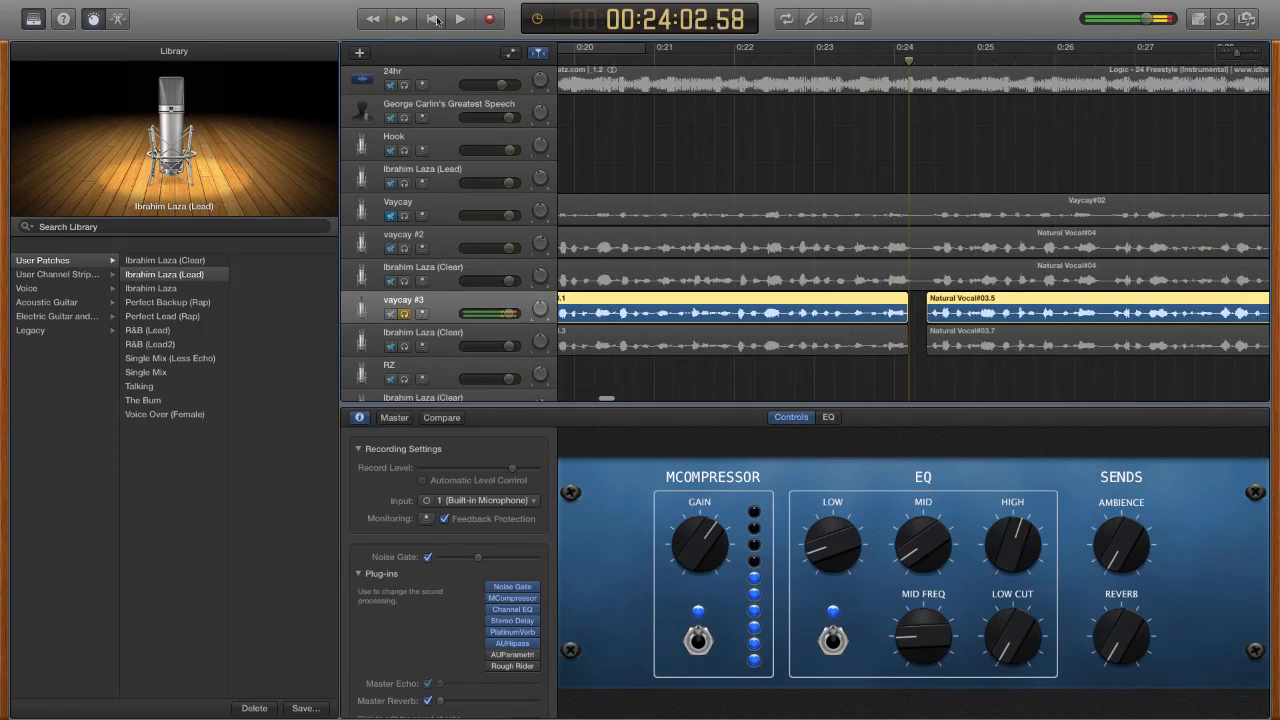
{"action": "left_click", "coordinate": [437, 20]}
- Turn AUParametricEQ back on for vaycay #3 and play the phrase from 0:19 to about 0:24
{"action": "scroll", "coordinate": [723, 291], "scroll_direction": "left", "scroll_amount": 5}
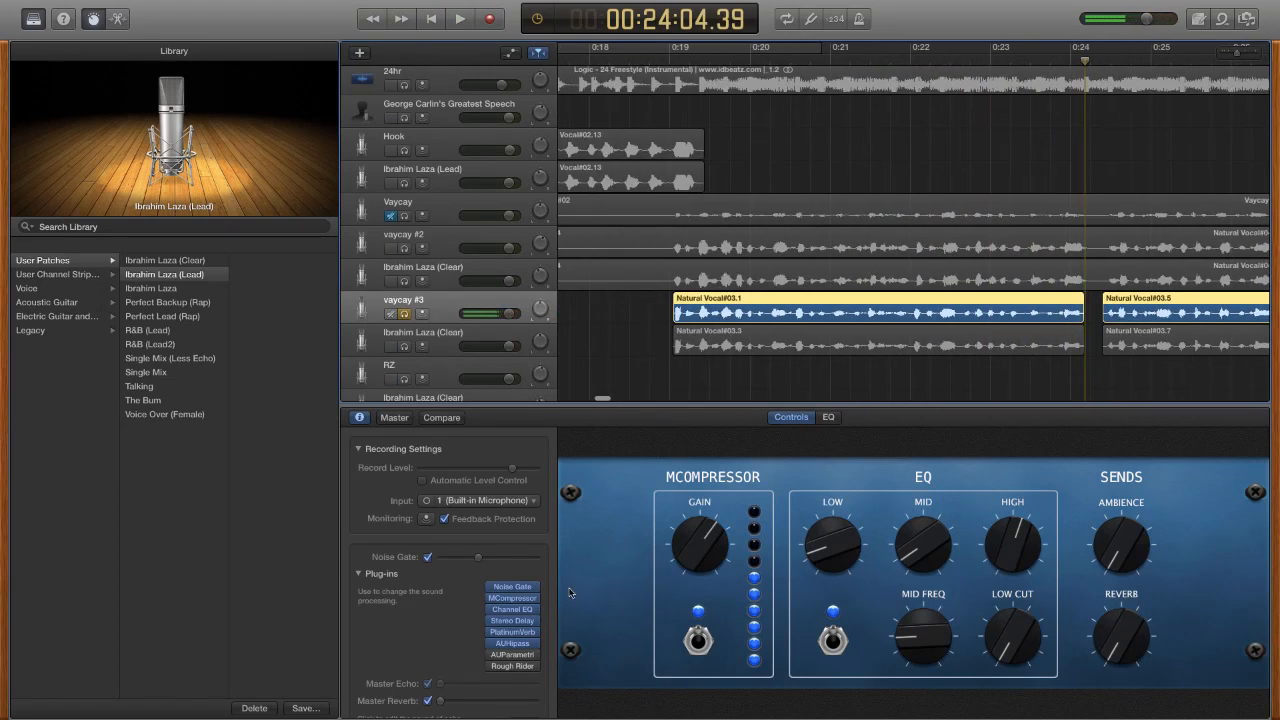
{"action": "left_click", "coordinate": [493, 656]}
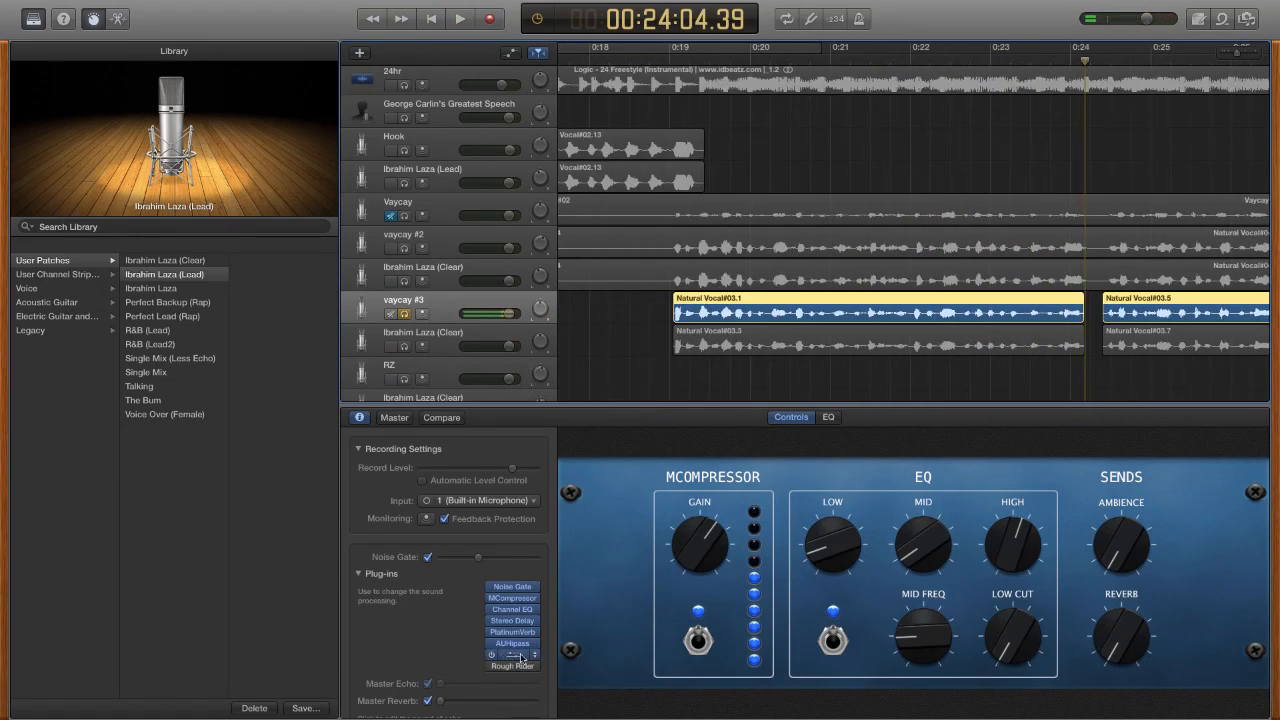
{"action": "left_click", "coordinate": [671, 60]}
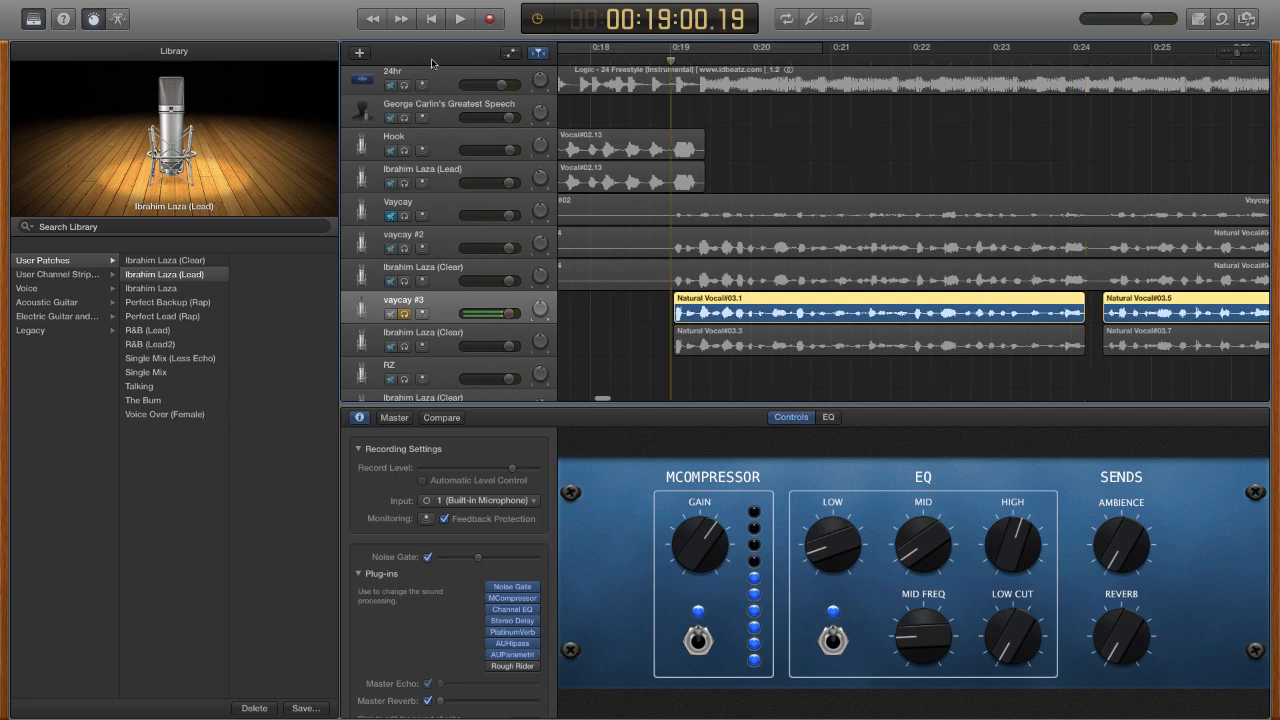
{"action": "left_click", "coordinate": [460, 20]}
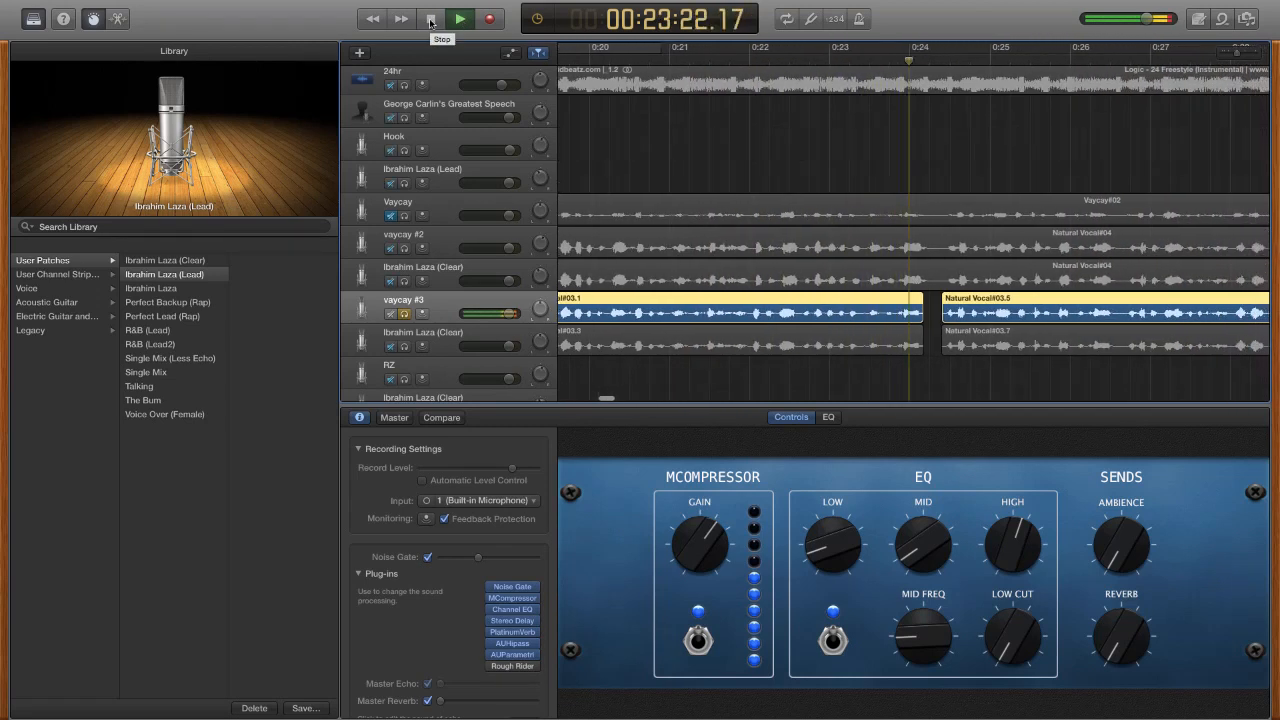
{"action": "left_click", "coordinate": [430, 20]}
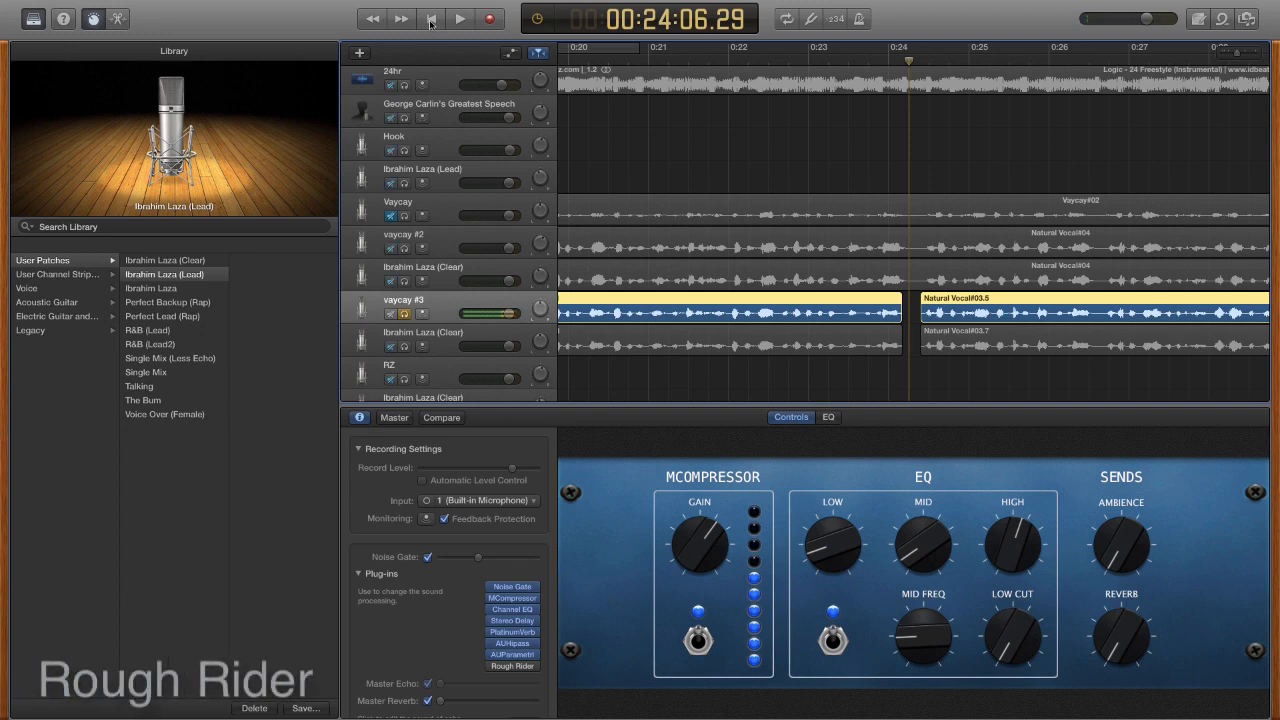
- Return the playhead to about 0:18.5, examine the Rough Rider compressor's settings and factory presets on vaycay #3, and close its window
{"action": "scroll", "coordinate": [707, 177], "scroll_direction": "left", "scroll_amount": 5}
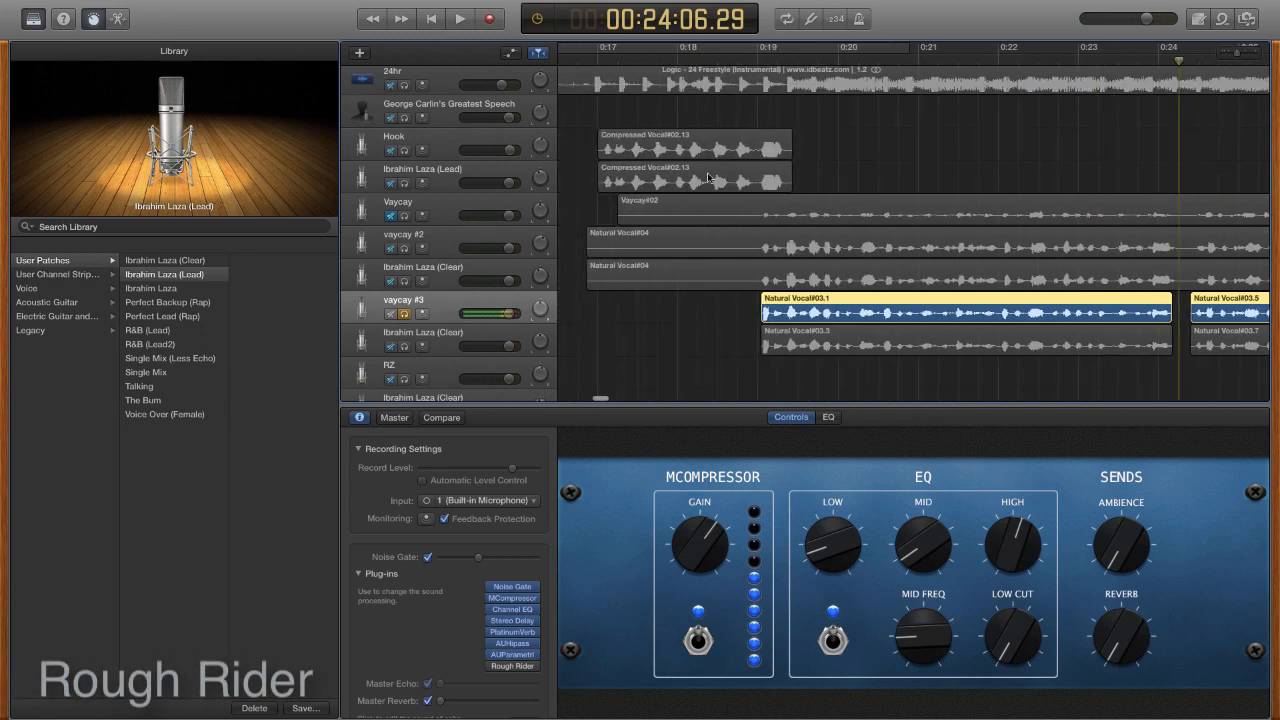
{"action": "scroll", "coordinate": [707, 177], "scroll_direction": "right", "scroll_amount": 1}
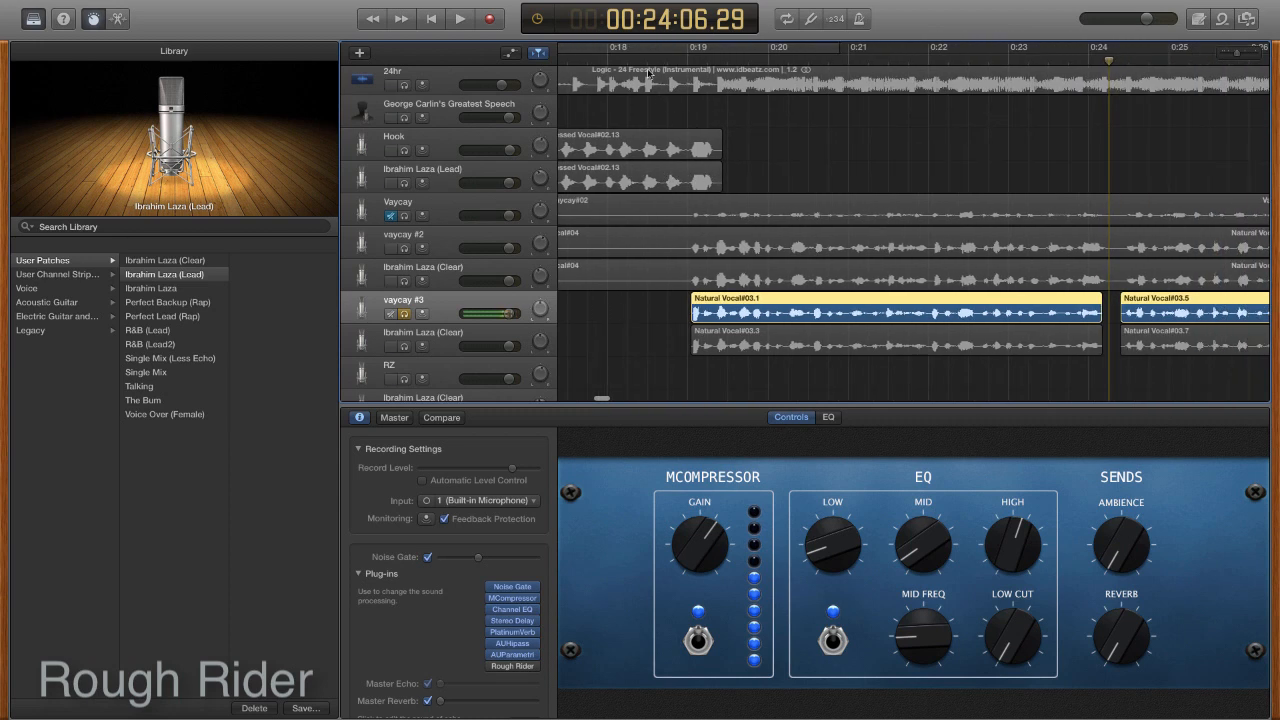
{"action": "left_click", "coordinate": [674, 50]}
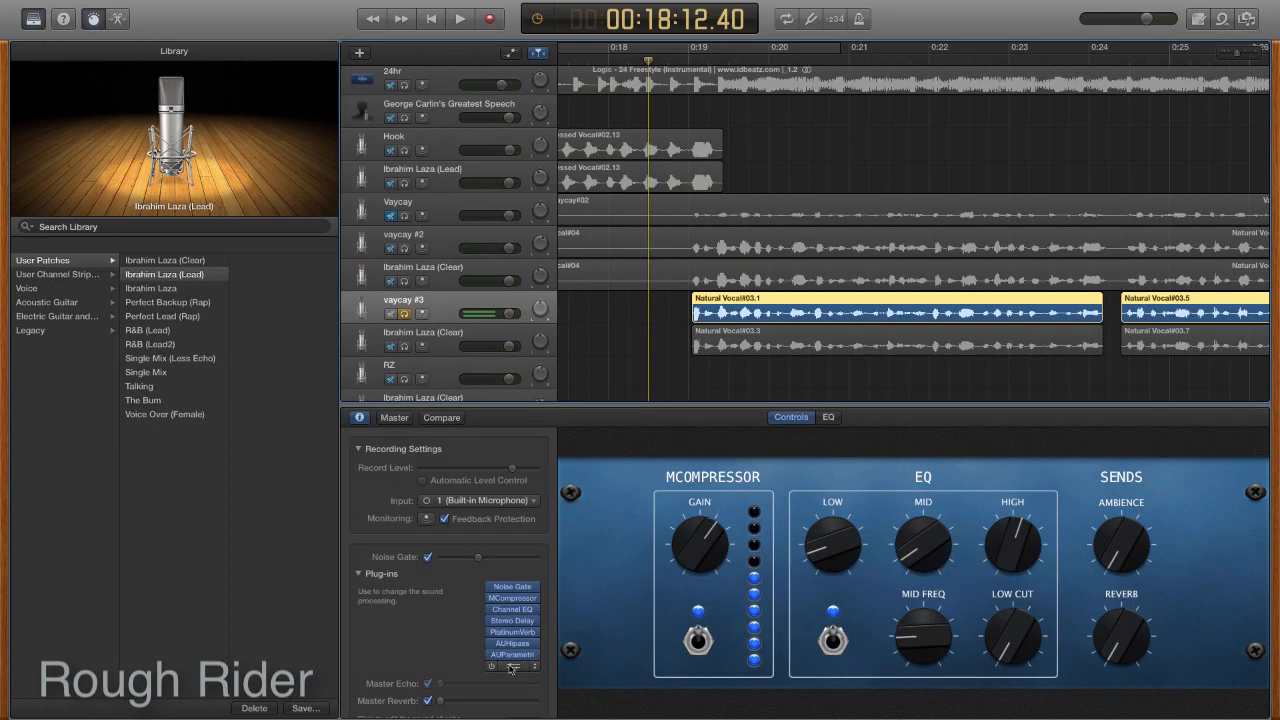
{"action": "left_click", "coordinate": [512, 665]}
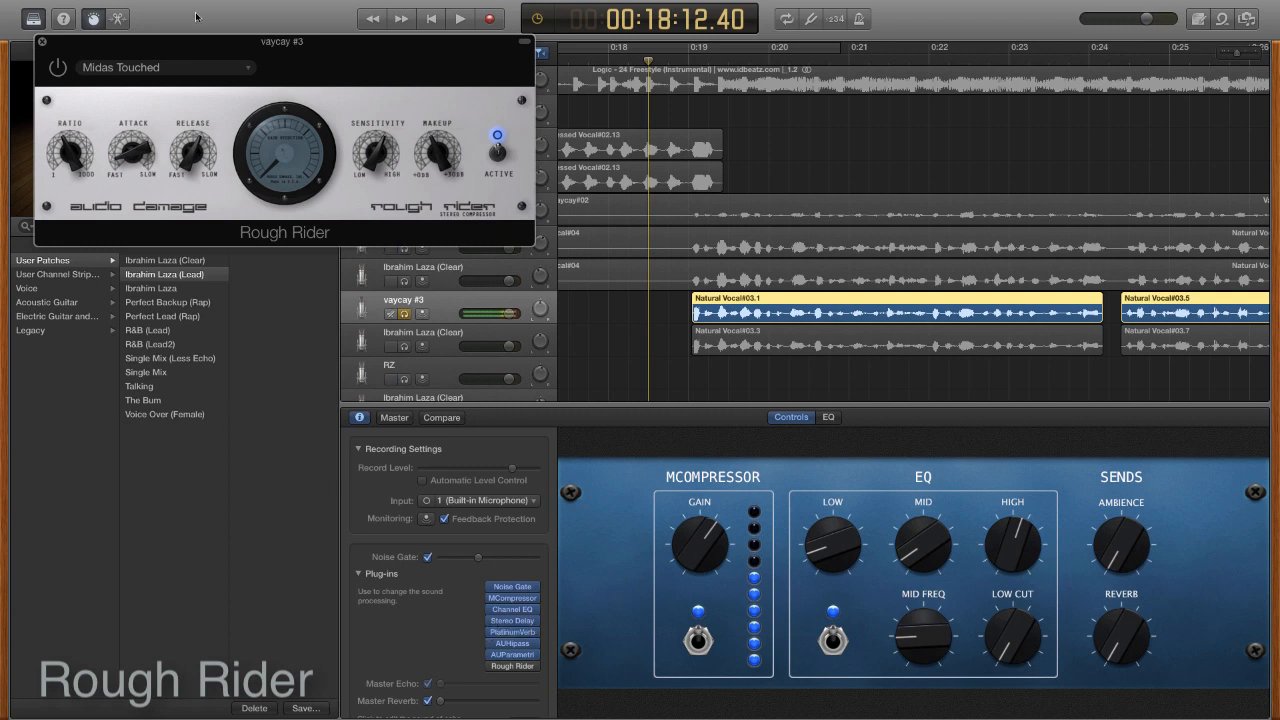
{"action": "left_click", "coordinate": [241, 73]}
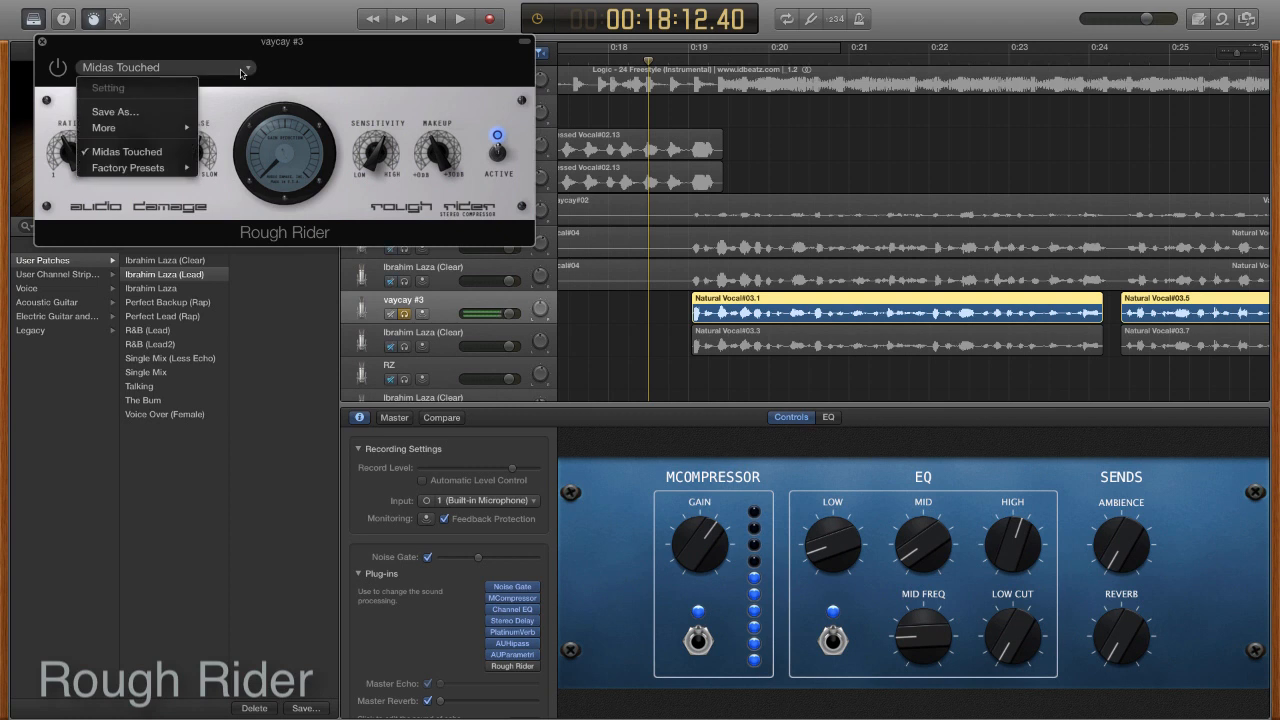
{"action": "mouse_move", "coordinate": [164, 168]}
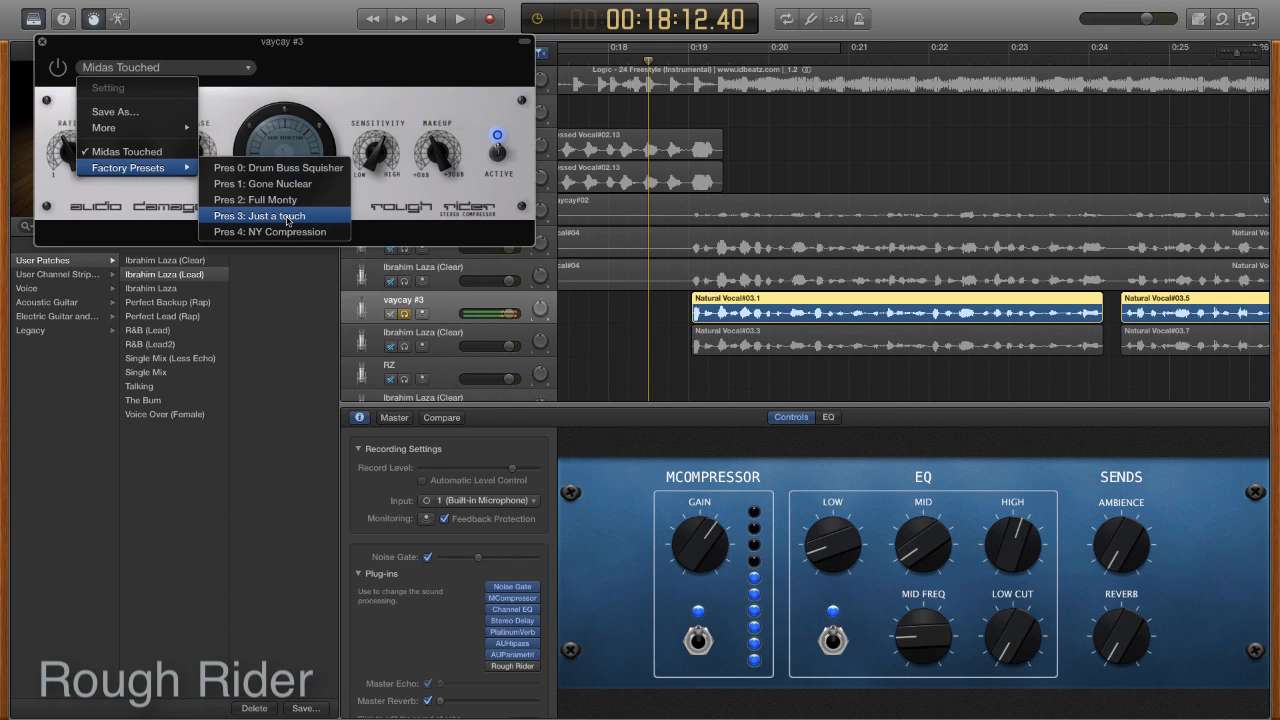
{"action": "left_click", "coordinate": [345, 95]}
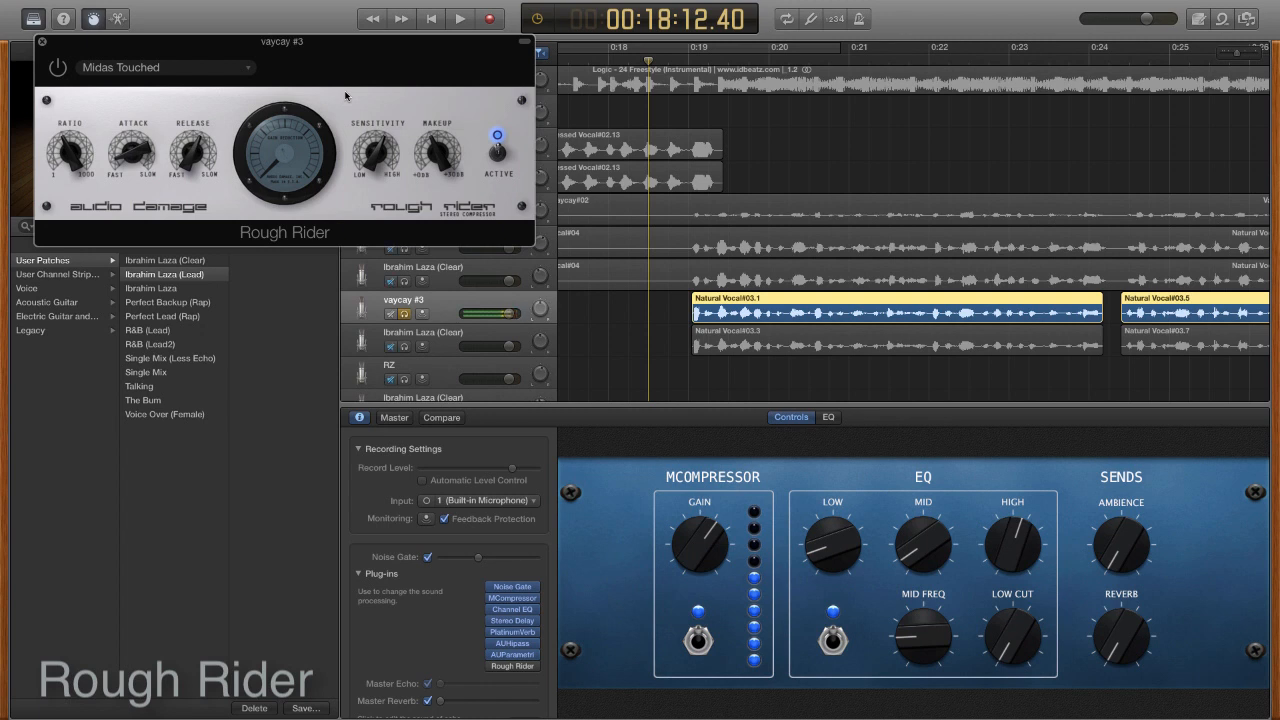
{"action": "left_click", "coordinate": [41, 41]}
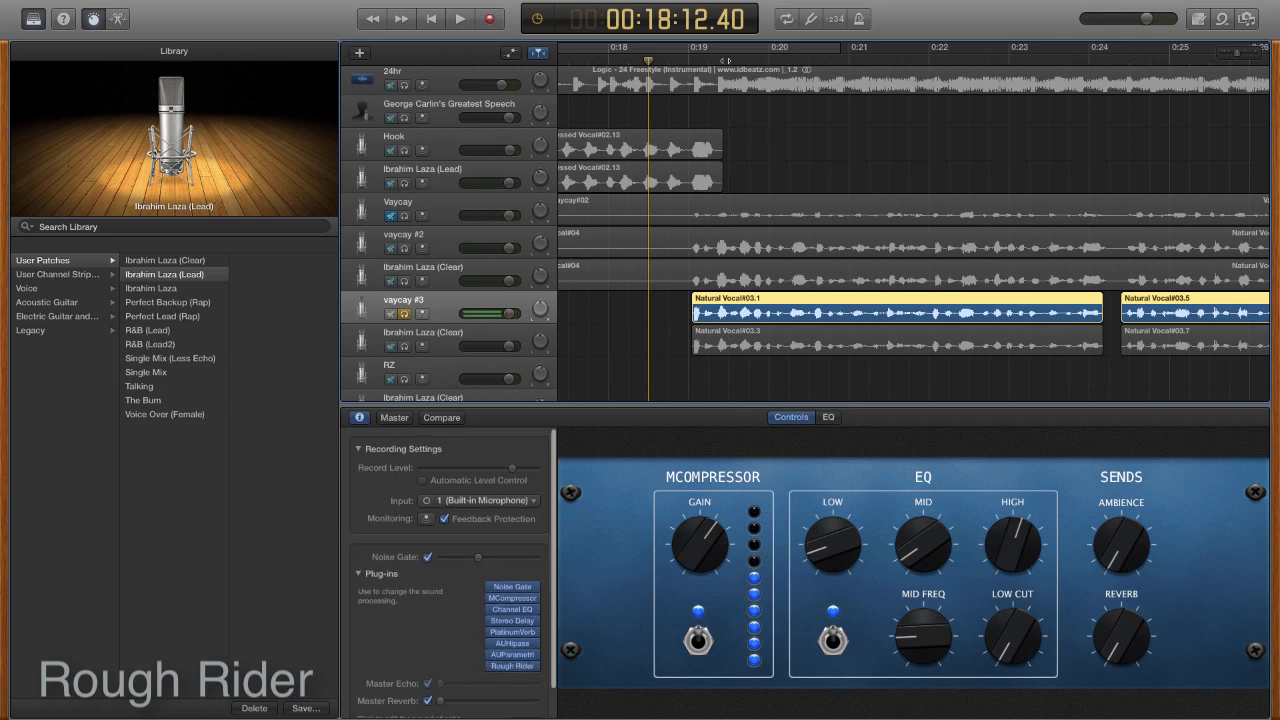
- Listen to vaycay #3 with the Rough Rider compressor enabled, from just before 0:19 to about 0:24
{"action": "left_click", "coordinate": [668, 57]}
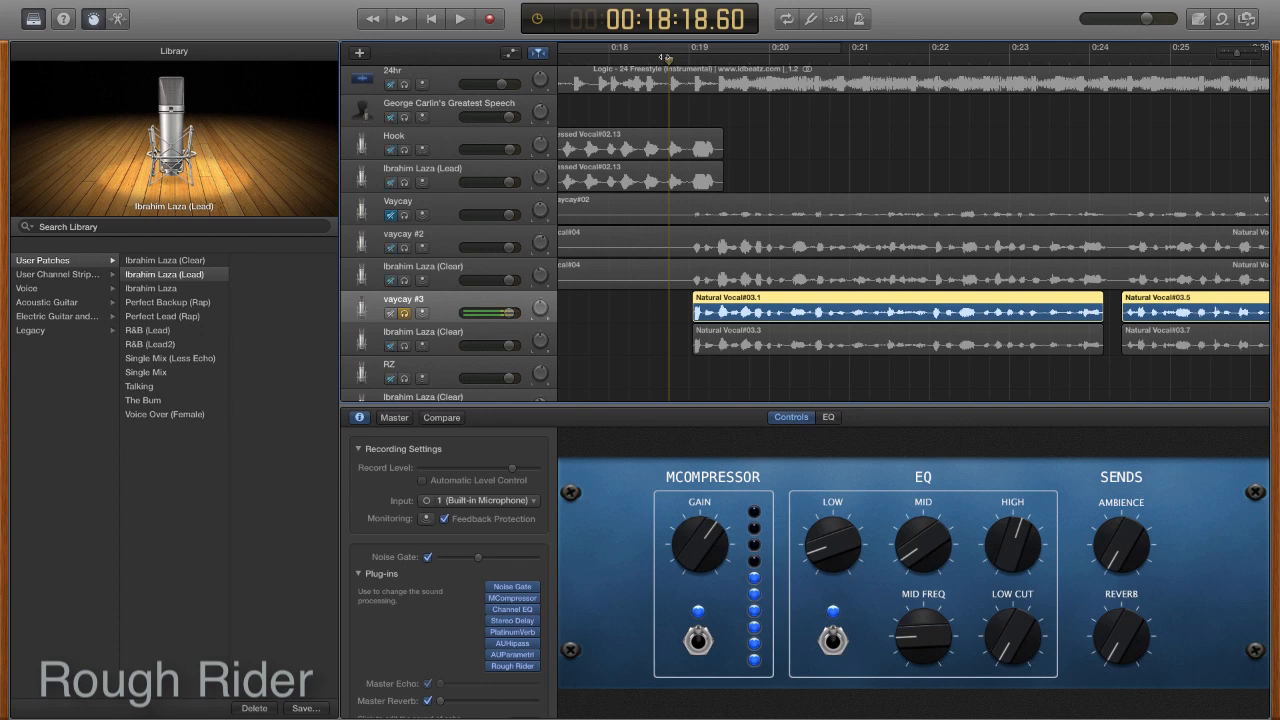
{"action": "left_click", "coordinate": [459, 20]}
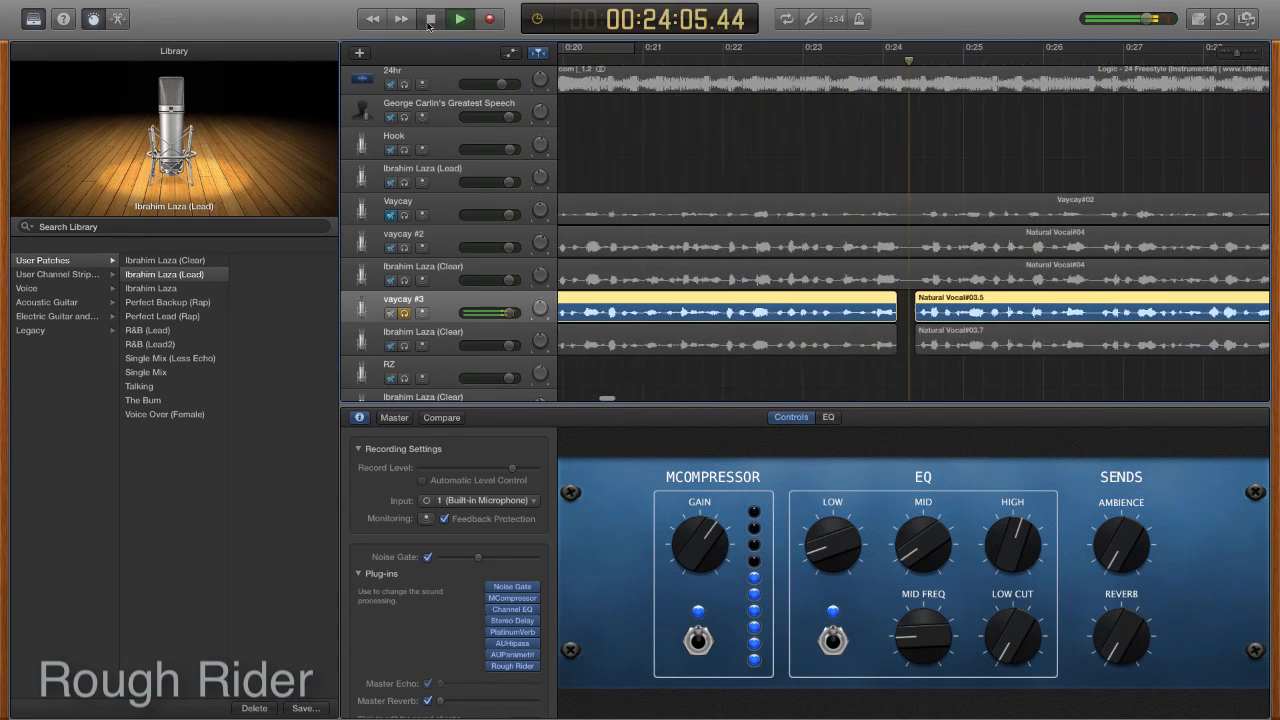
{"action": "left_click", "coordinate": [430, 20]}
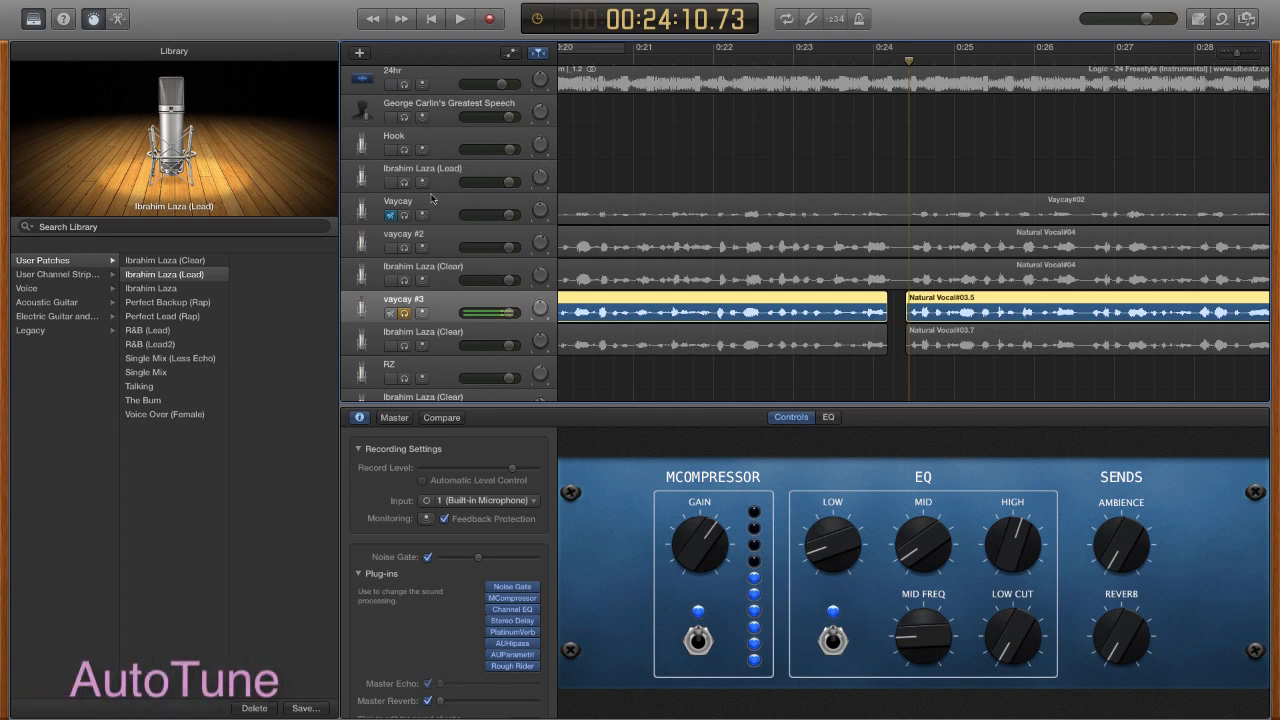
- Select and solo the Hook track, and take vaycay #3 out of solo
{"action": "scroll", "coordinate": [627, 170], "scroll_direction": "left", "scroll_amount": 10}
{"action": "scroll", "coordinate": [627, 170], "scroll_direction": "left", "scroll_amount": 5}
{"action": "left_click", "coordinate": [400, 150]}
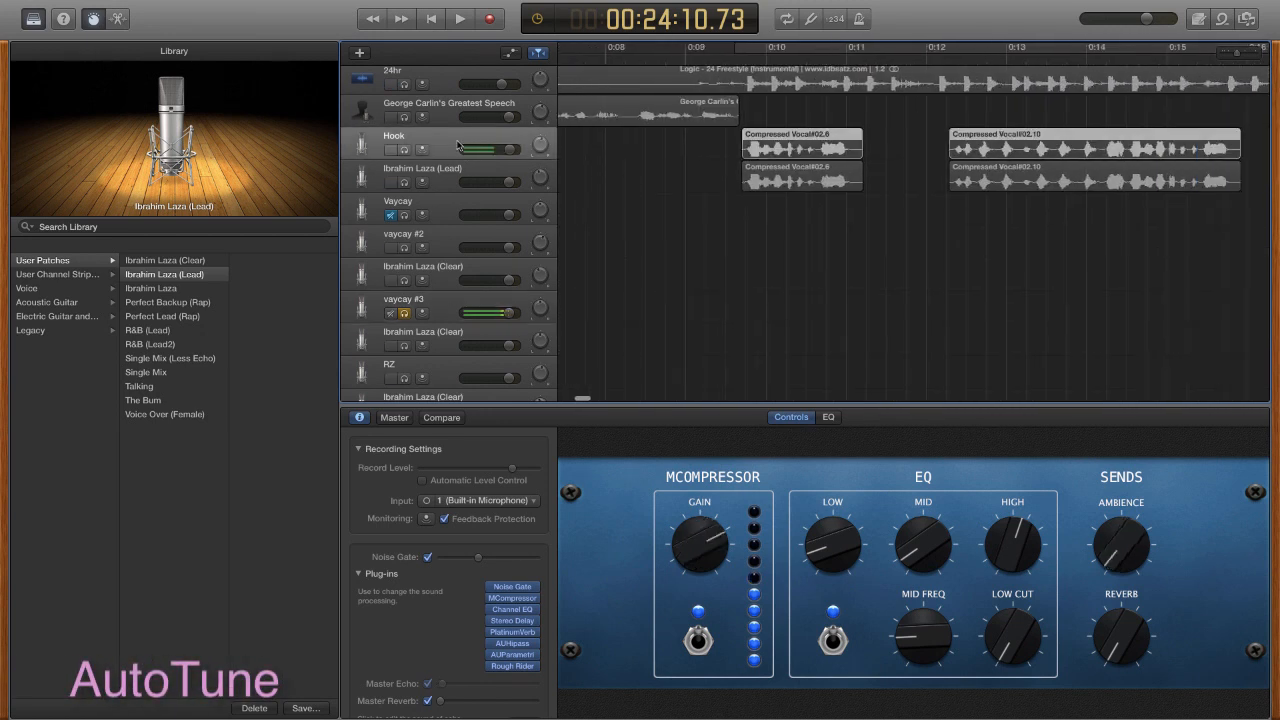
{"action": "left_click", "coordinate": [403, 151]}
{"action": "left_click", "coordinate": [404, 314]}
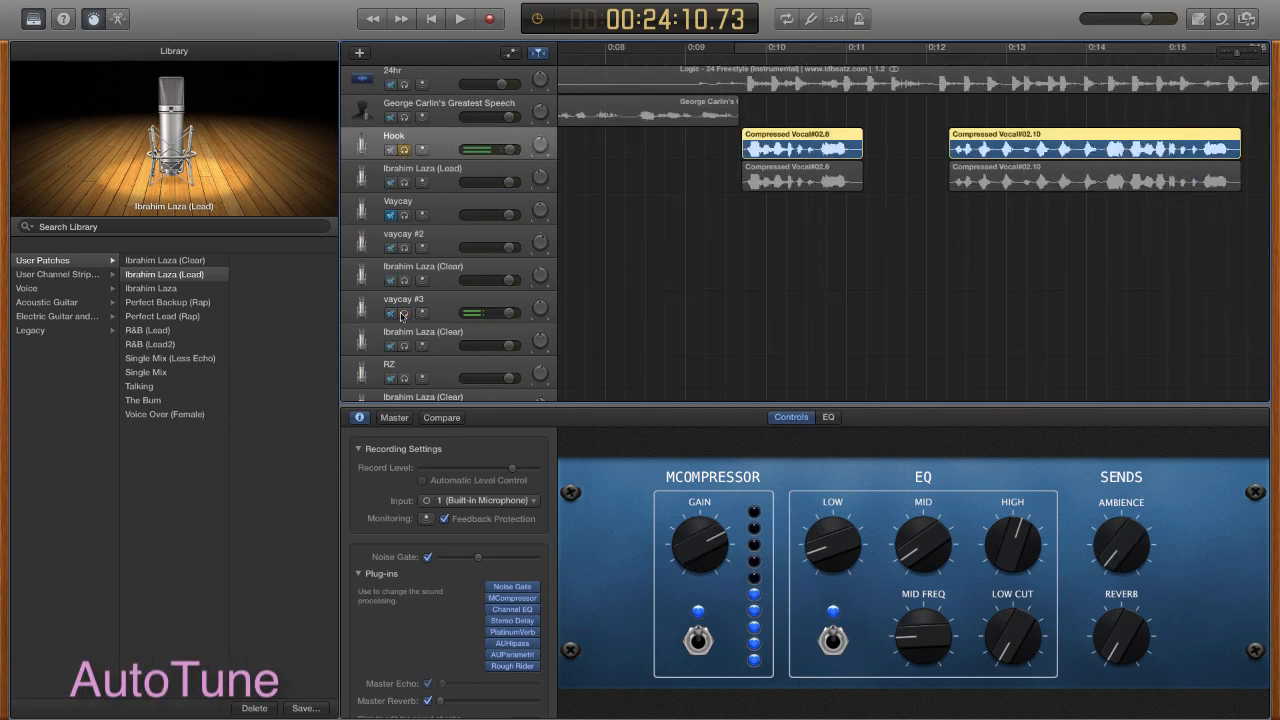
- Listen to the soloed Hook track from about 0:09.5 and stop playback at about 0:11
{"action": "left_click", "coordinate": [721, 50]}
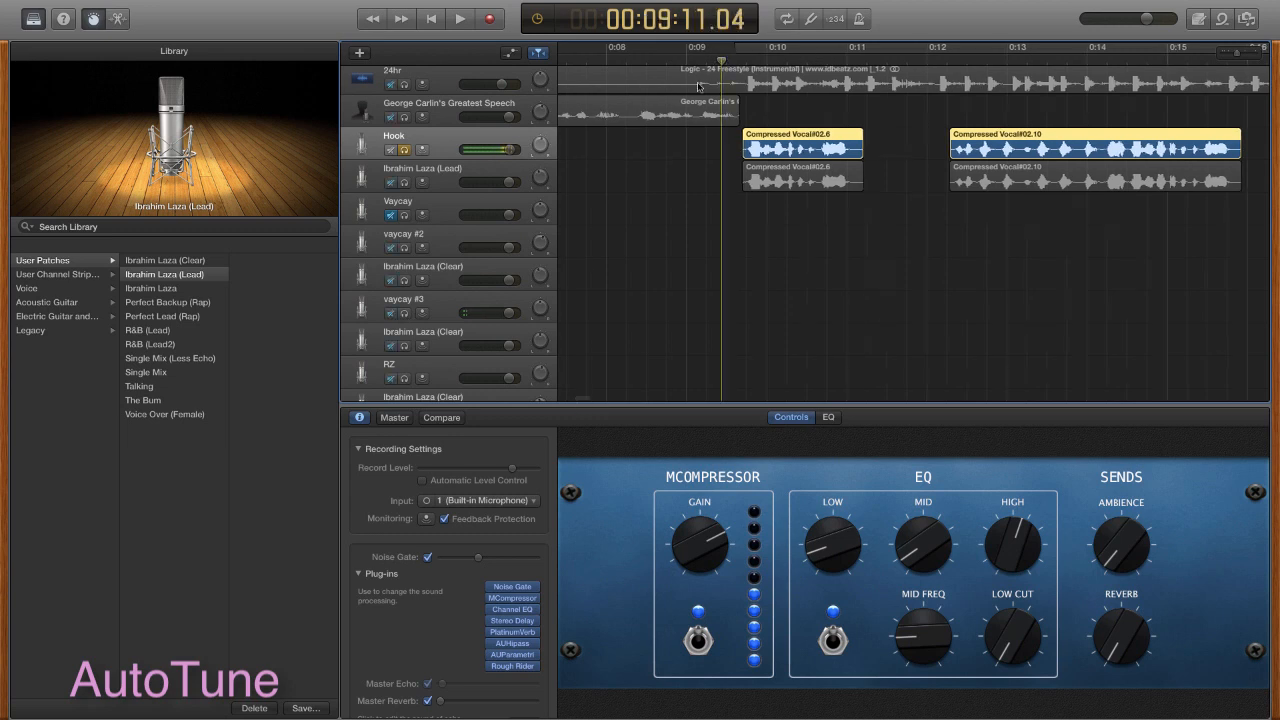
{"action": "key", "text": "space"}
{"action": "scroll", "coordinate": [701, 96], "scroll_direction": "left", "scroll_amount": 2}
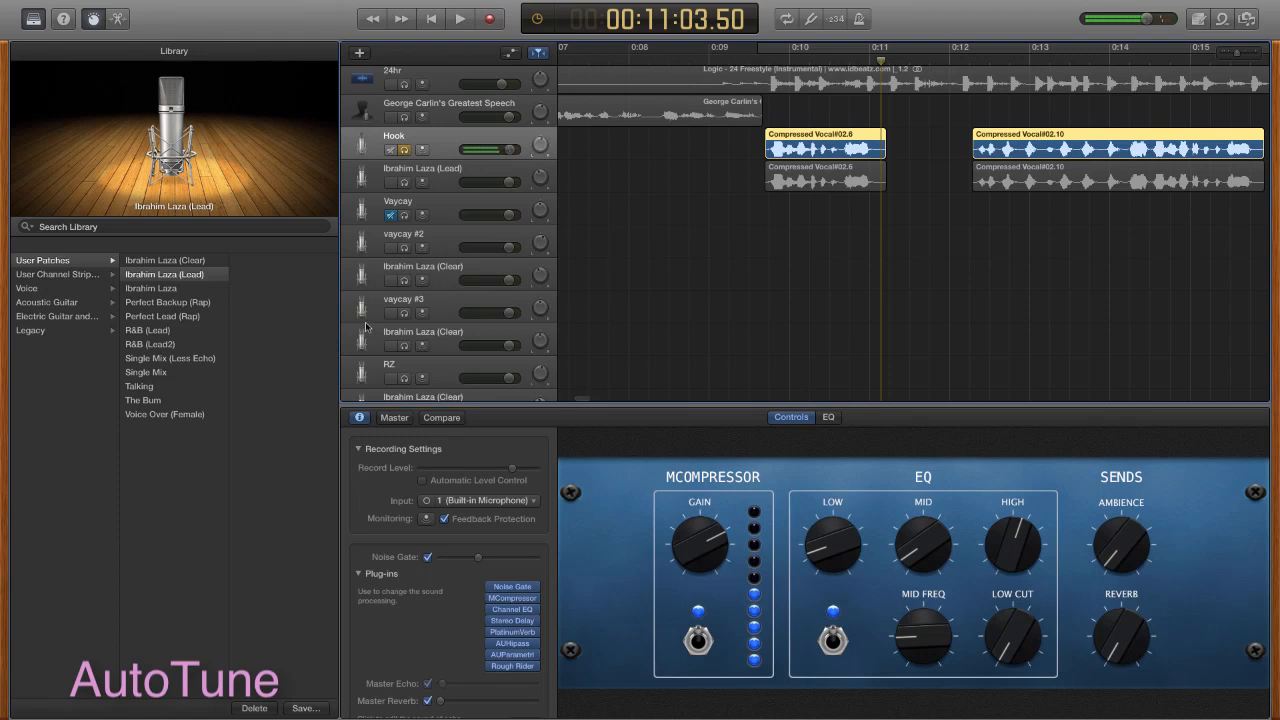
- Open the Hook track in the audio editor, enable Flex for the track, and set Pitch Correction to 100
{"action": "left_click", "coordinate": [117, 18]}
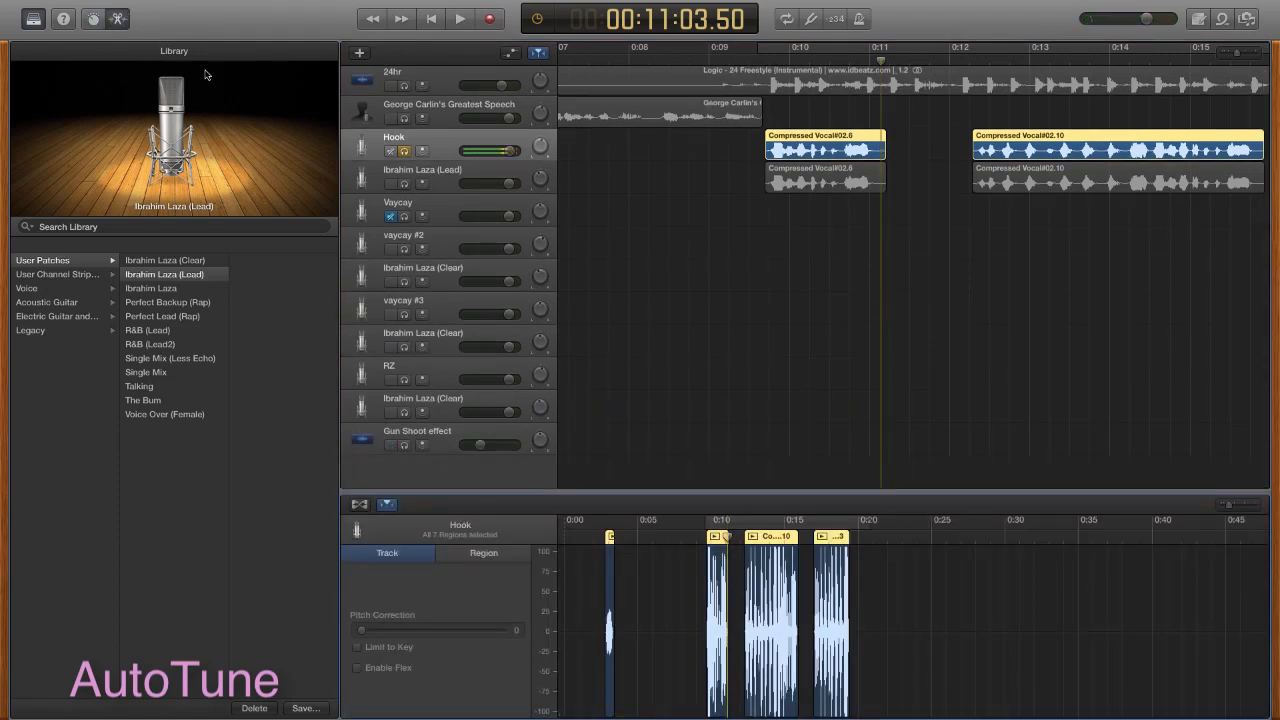
{"action": "left_click", "coordinate": [360, 505]}
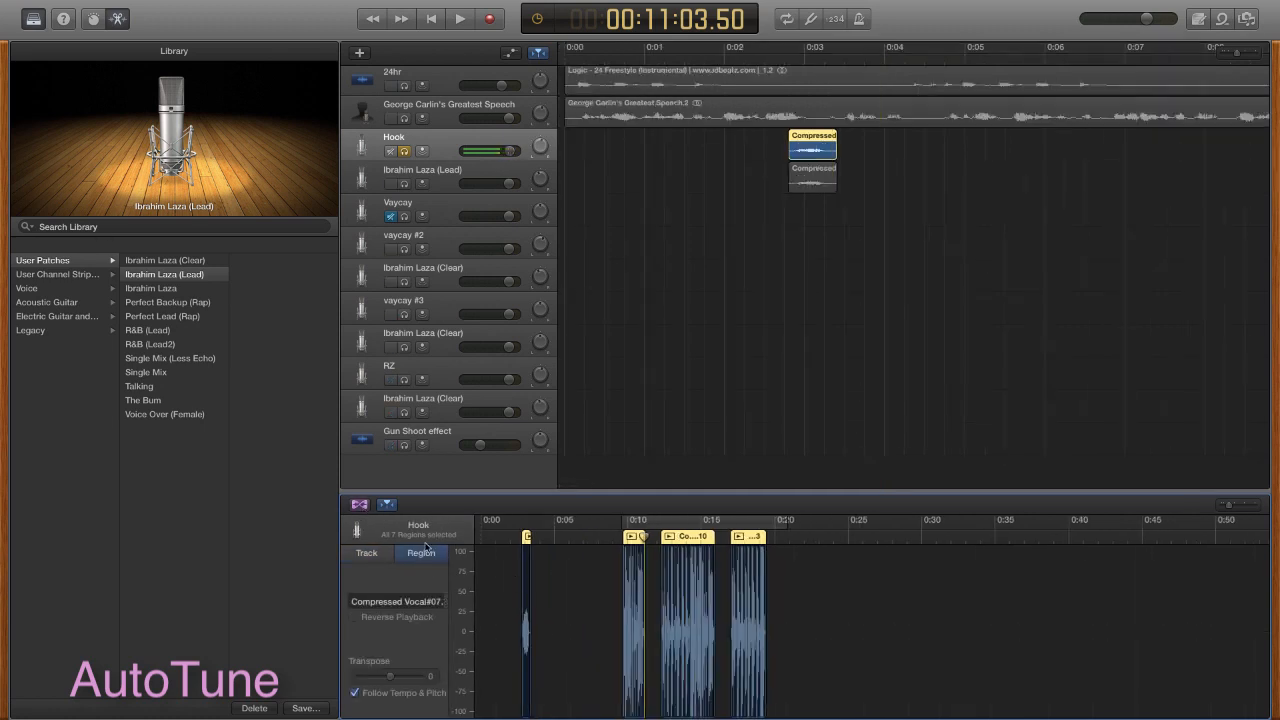
{"action": "left_click", "coordinate": [389, 506]}
{"action": "left_click", "coordinate": [391, 509]}
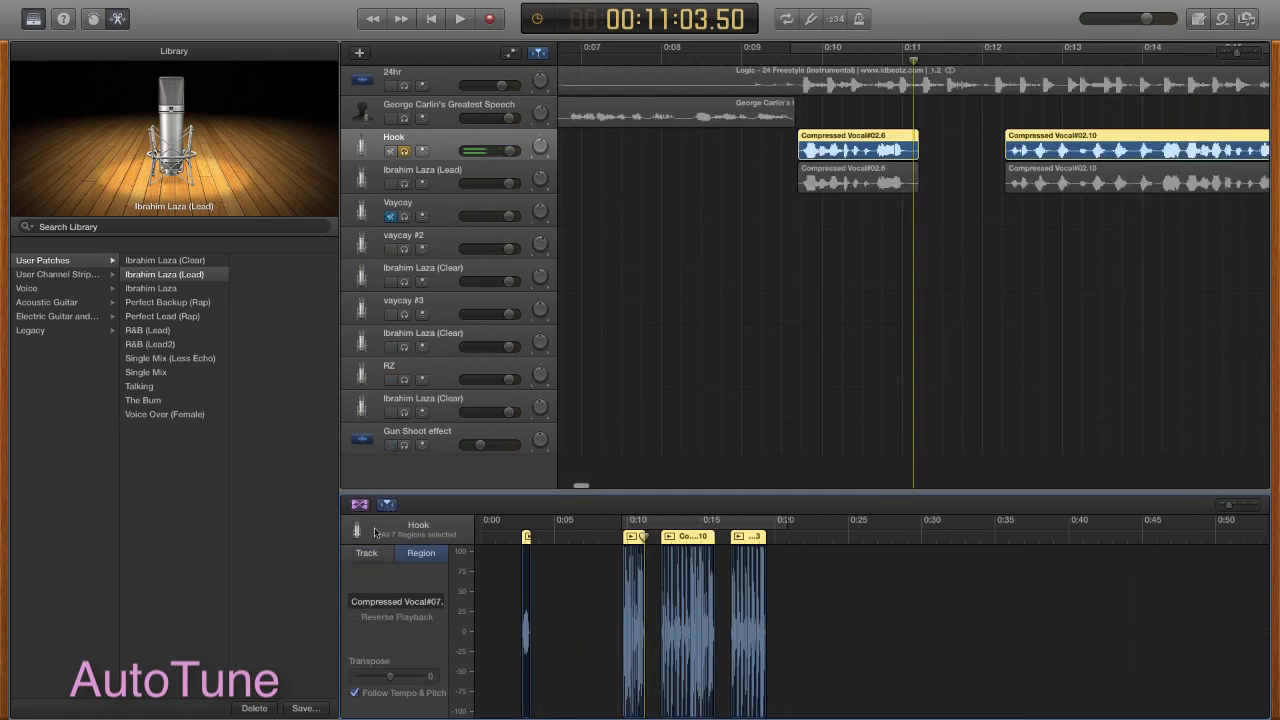
{"action": "left_click", "coordinate": [367, 553]}
{"action": "left_click", "coordinate": [360, 506]}
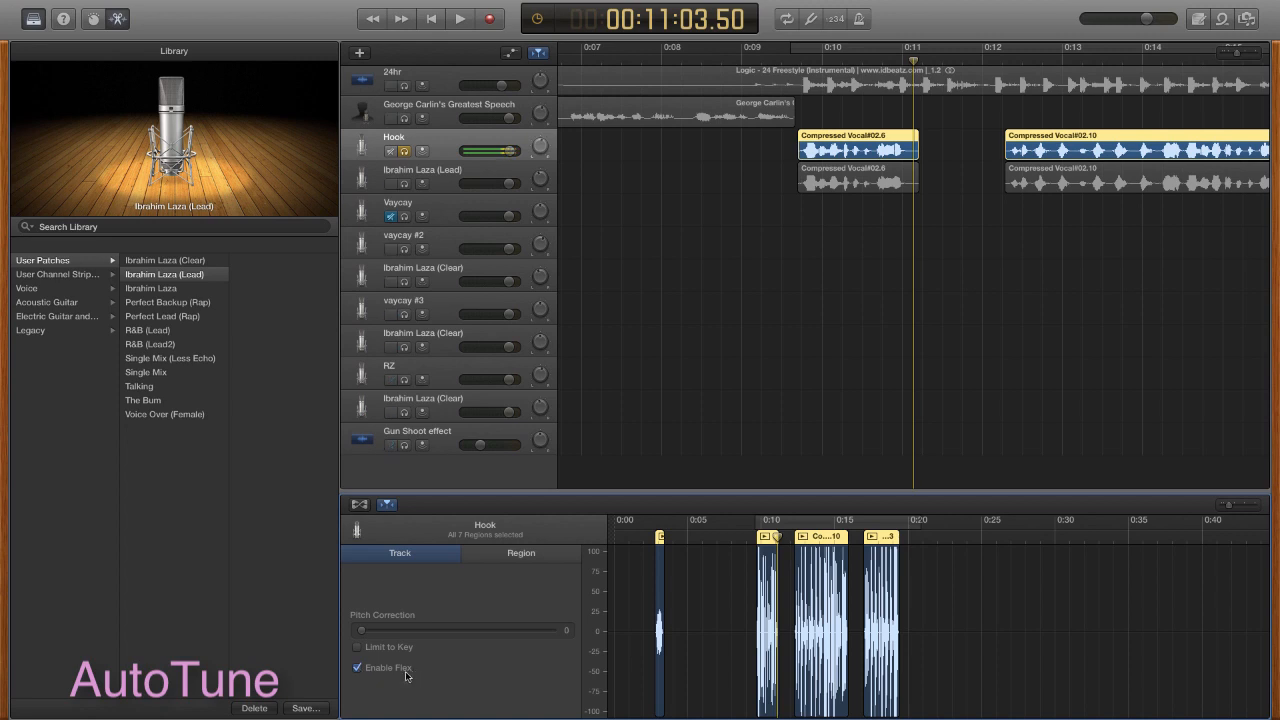
{"action": "left_click_drag", "start_coordinate": [365, 632], "coordinate": [580, 634]}
- Listen to the pitch-corrected Hook track from just after 0:09 to about 0:16, and return the view to its first phrases
{"action": "left_click", "coordinate": [773, 61]}
{"action": "key", "text": "space"}
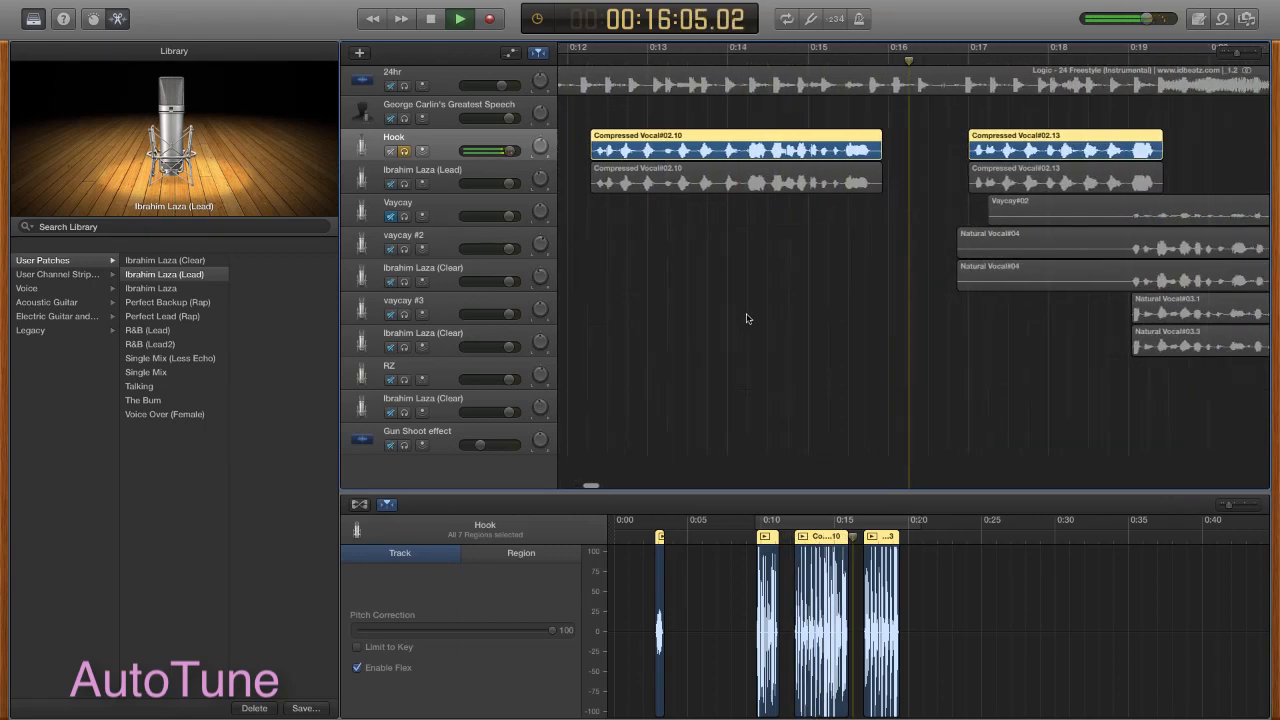
{"action": "key", "text": "space"}
{"action": "scroll", "coordinate": [754, 318], "scroll_direction": "left", "scroll_amount": 3}
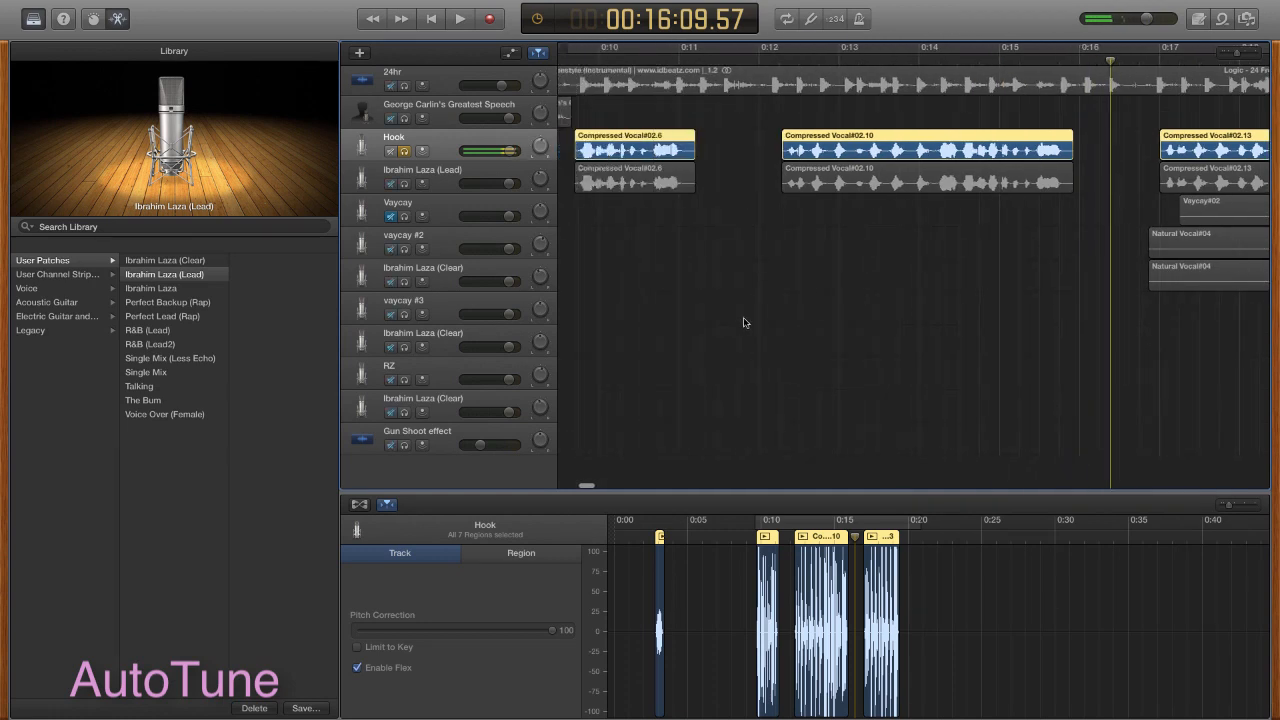
{"action": "scroll", "coordinate": [744, 322], "scroll_direction": "left", "scroll_amount": 4}
{"action": "scroll", "coordinate": [744, 322], "scroll_direction": "right", "scroll_amount": 2}
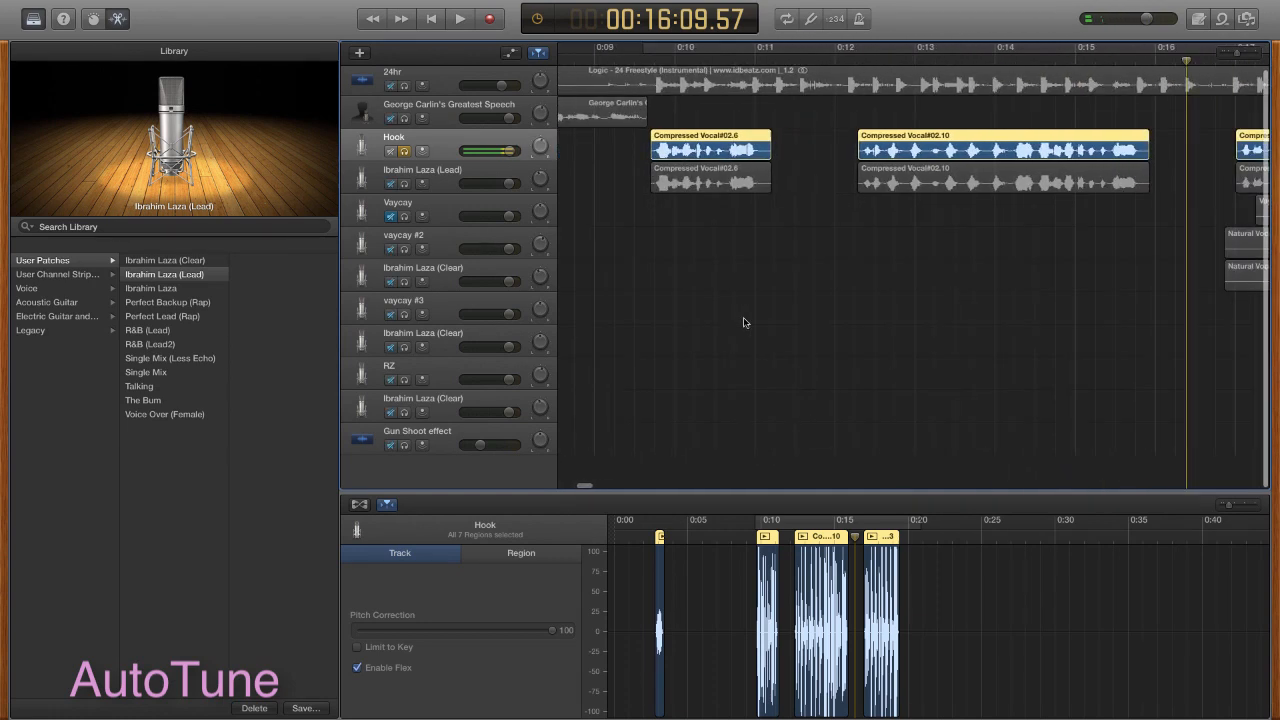
- Limit the Hook track's pitch correction to the key and switch the control bar display to Beats & Project
{"action": "left_click", "coordinate": [615, 60]}
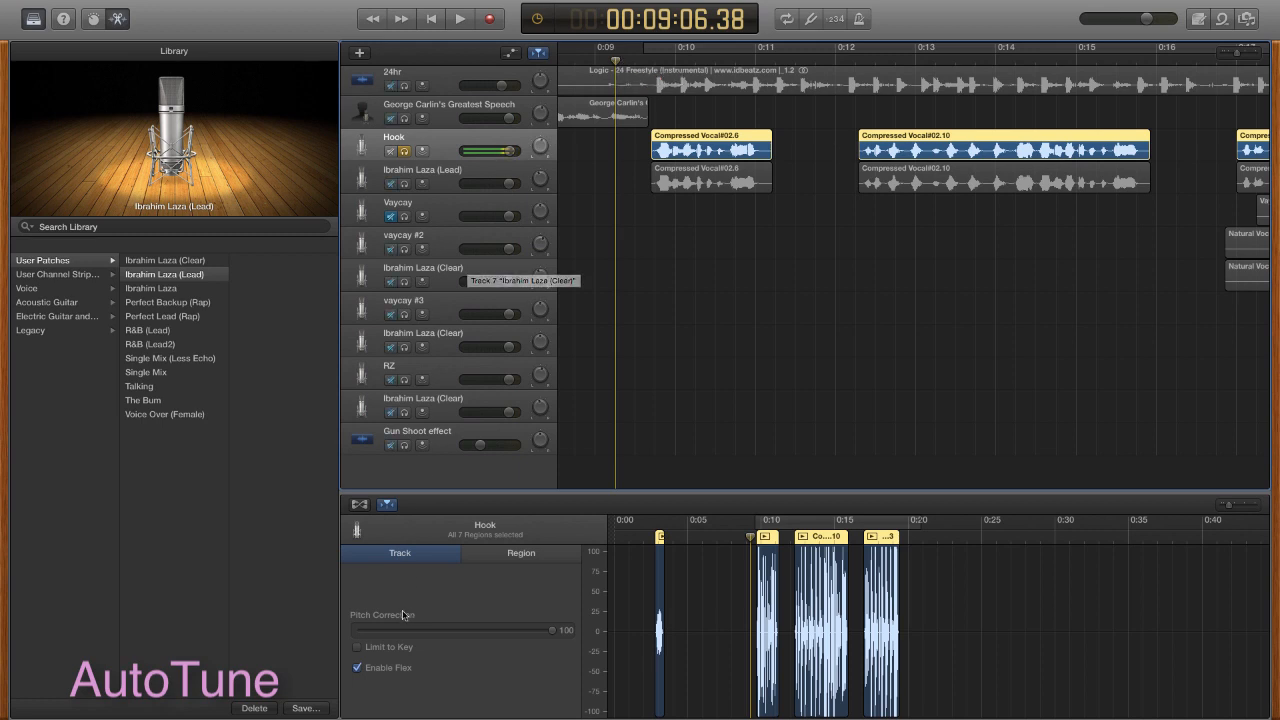
{"action": "left_click", "coordinate": [357, 648]}
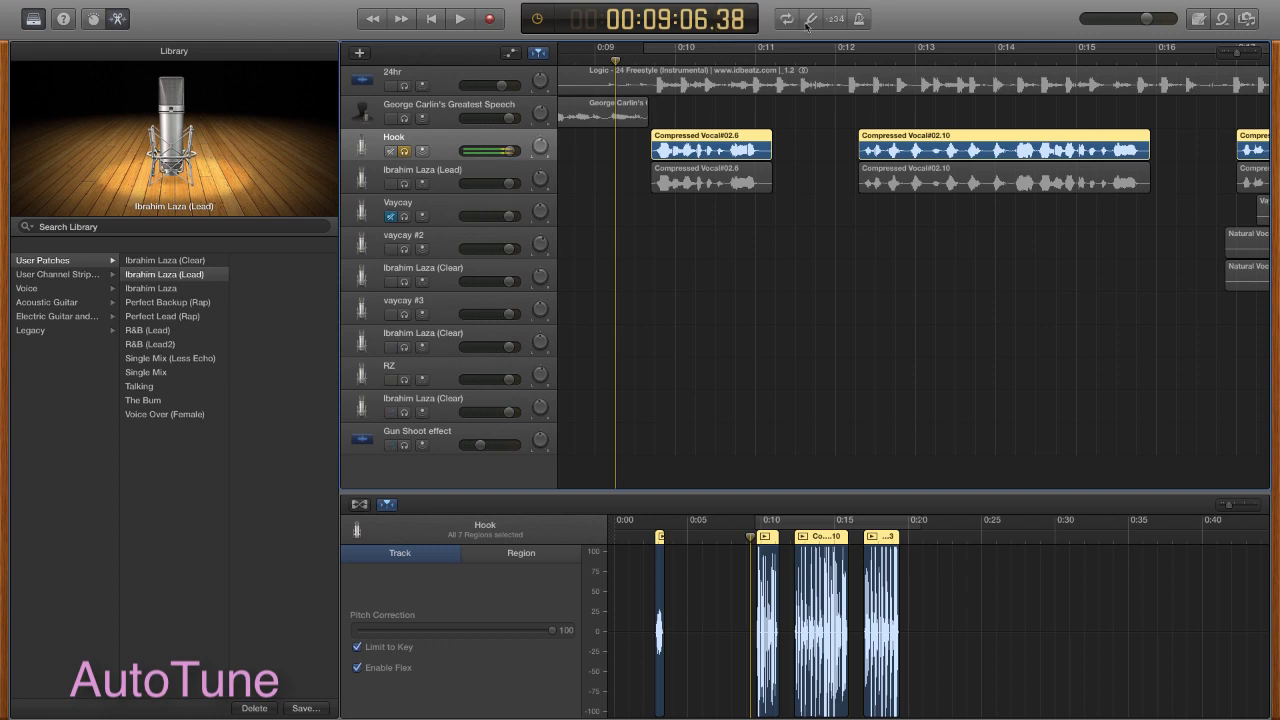
{"action": "left_click", "coordinate": [537, 19]}
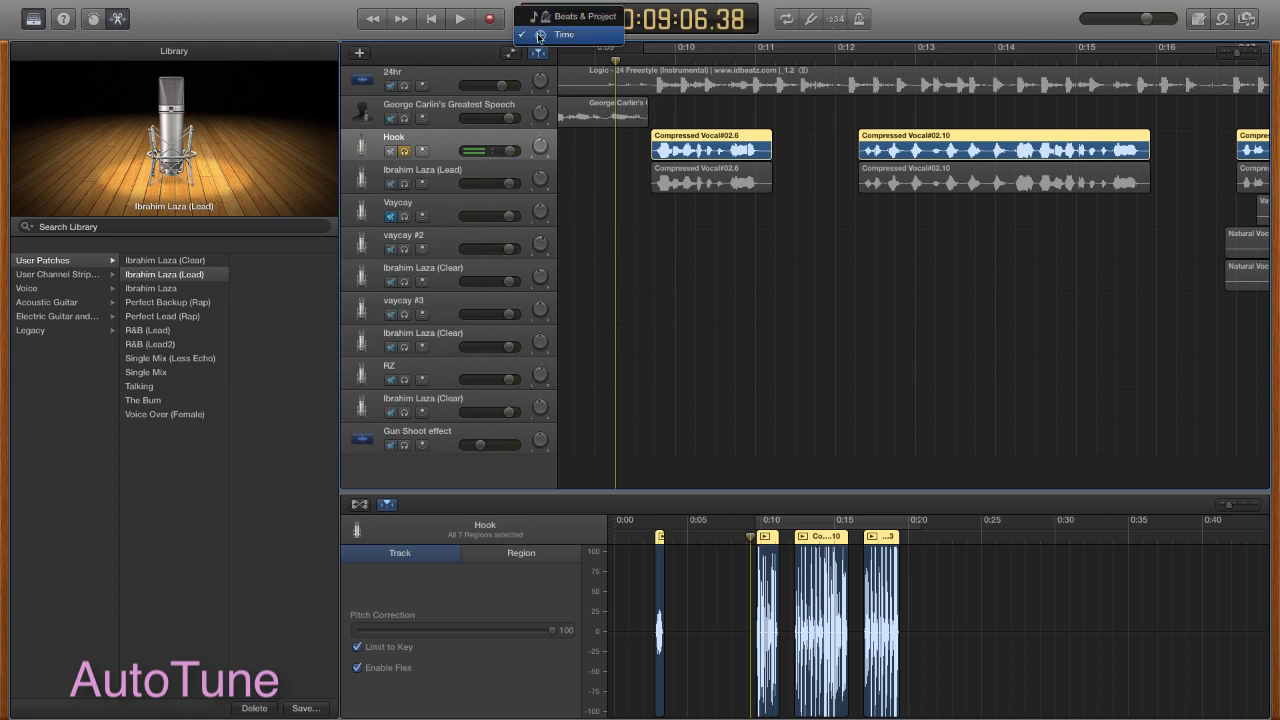
{"action": "left_click", "coordinate": [540, 18]}
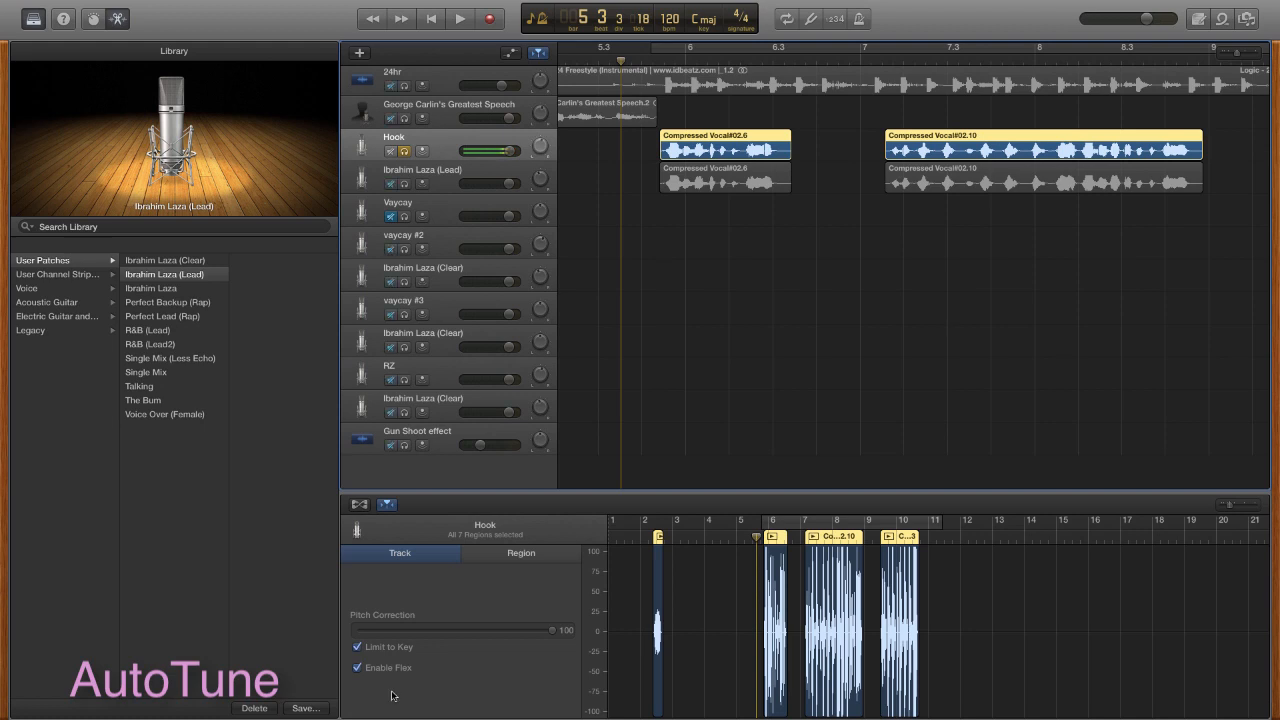
- Listen to the Hook track with key-limited pitch correction from bar 5, stopping just after bar 9
{"action": "left_click", "coordinate": [459, 19]}
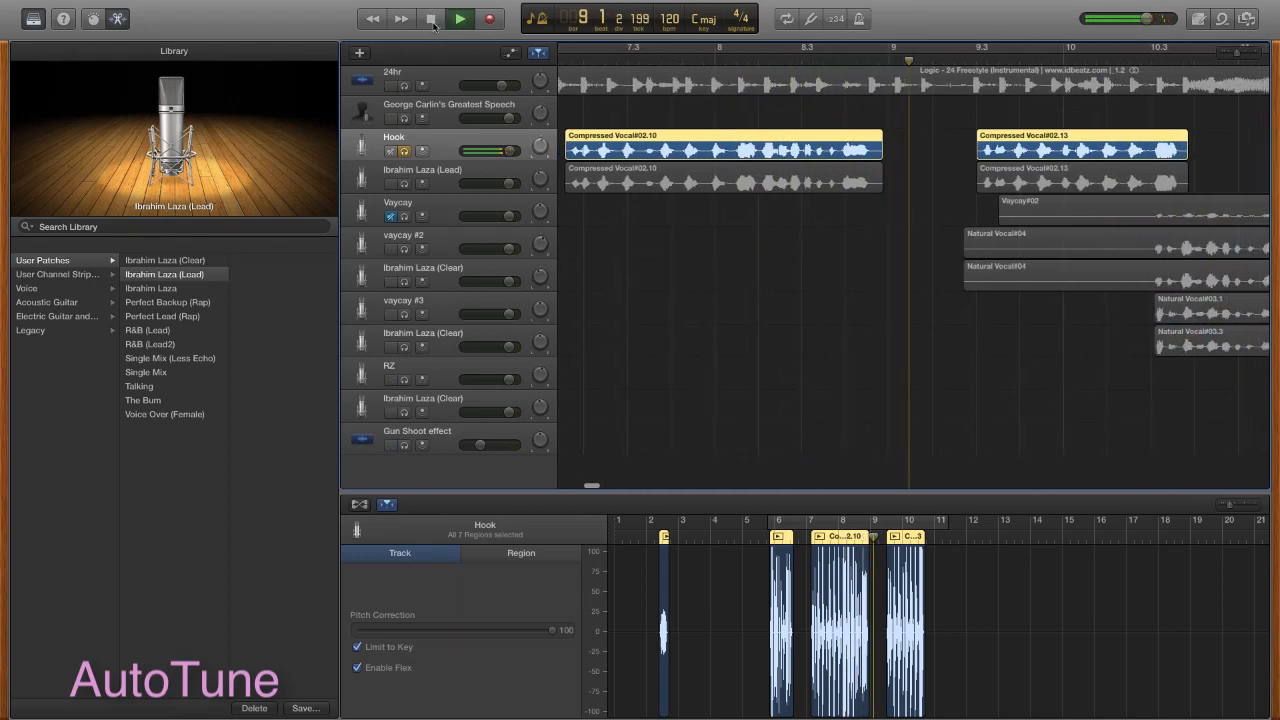
{"action": "left_click", "coordinate": [433, 21]}
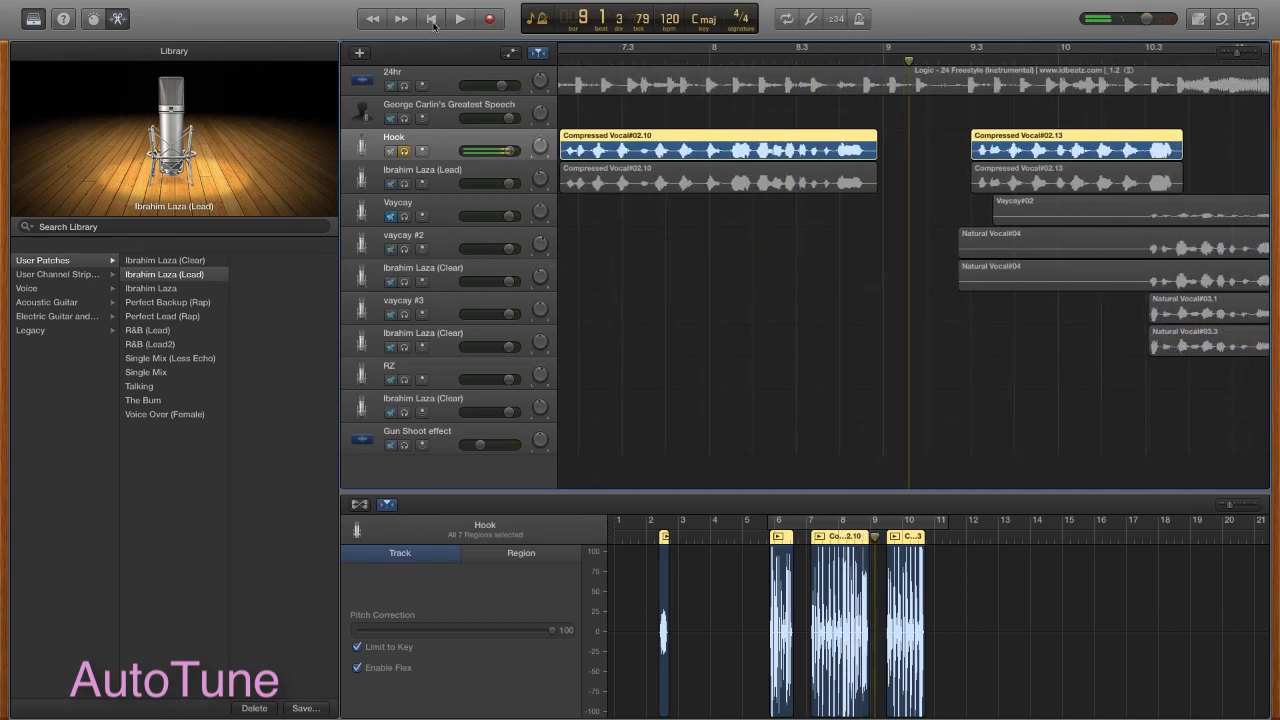
- Turn off Limit to Key for the Hook track and set its Pitch Correction to 0
{"action": "left_click", "coordinate": [375, 648]}
{"action": "left_click_drag", "start_coordinate": [548, 634], "coordinate": [360, 636]}
- Listen to the Hook track without pitch correction from just before bar 6, stopping before bar 7
{"action": "scroll", "coordinate": [649, 311], "scroll_direction": "left", "scroll_amount": 10}
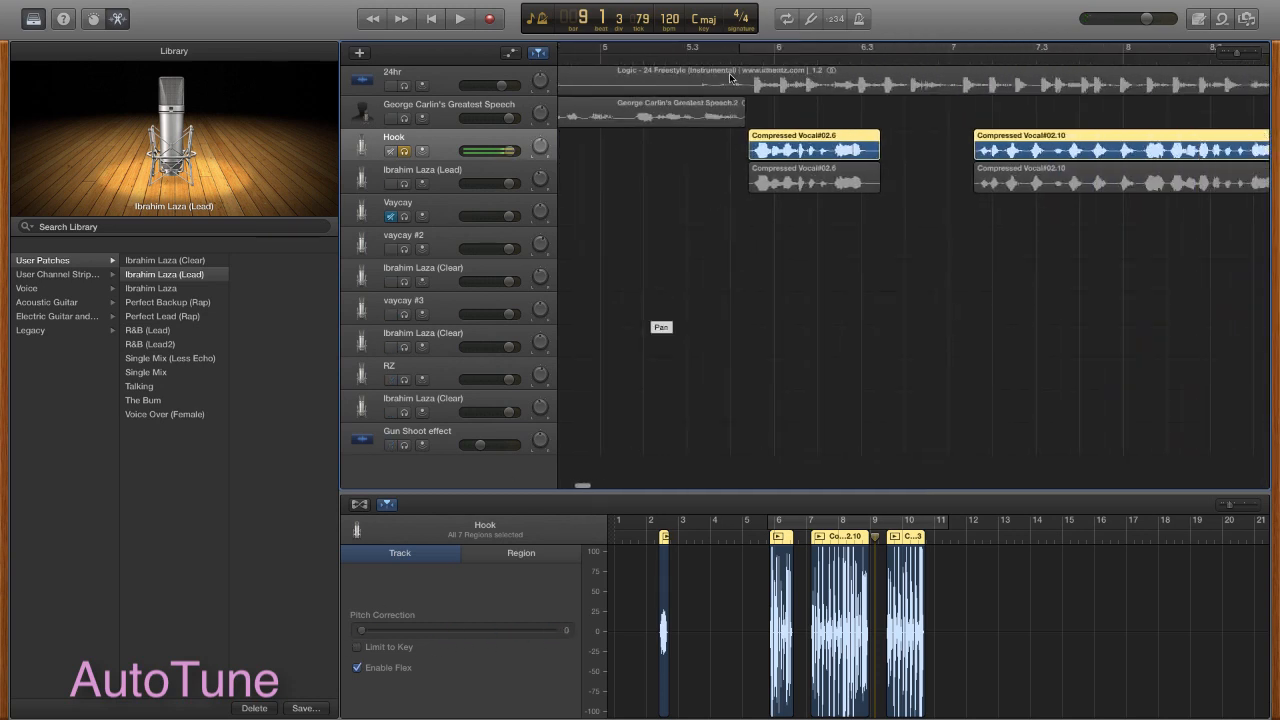
{"action": "left_click", "coordinate": [730, 50]}
{"action": "left_click", "coordinate": [460, 20]}
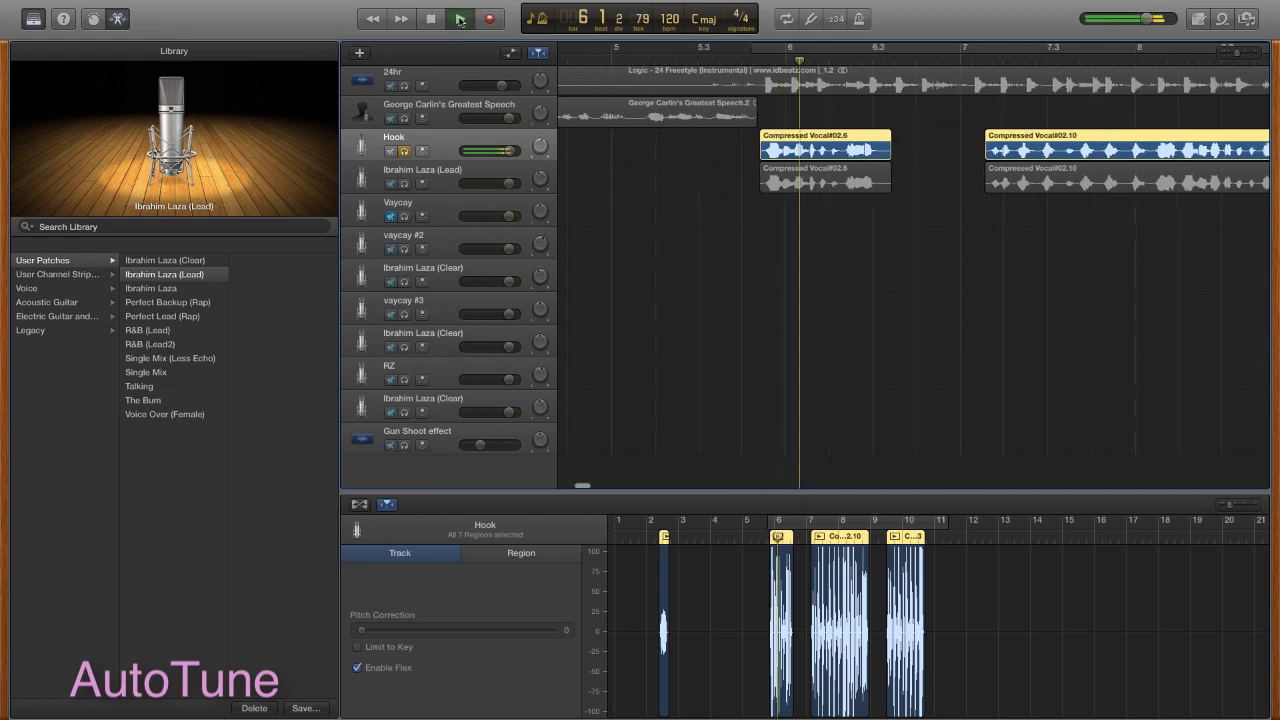
{"action": "left_click", "coordinate": [431, 20]}
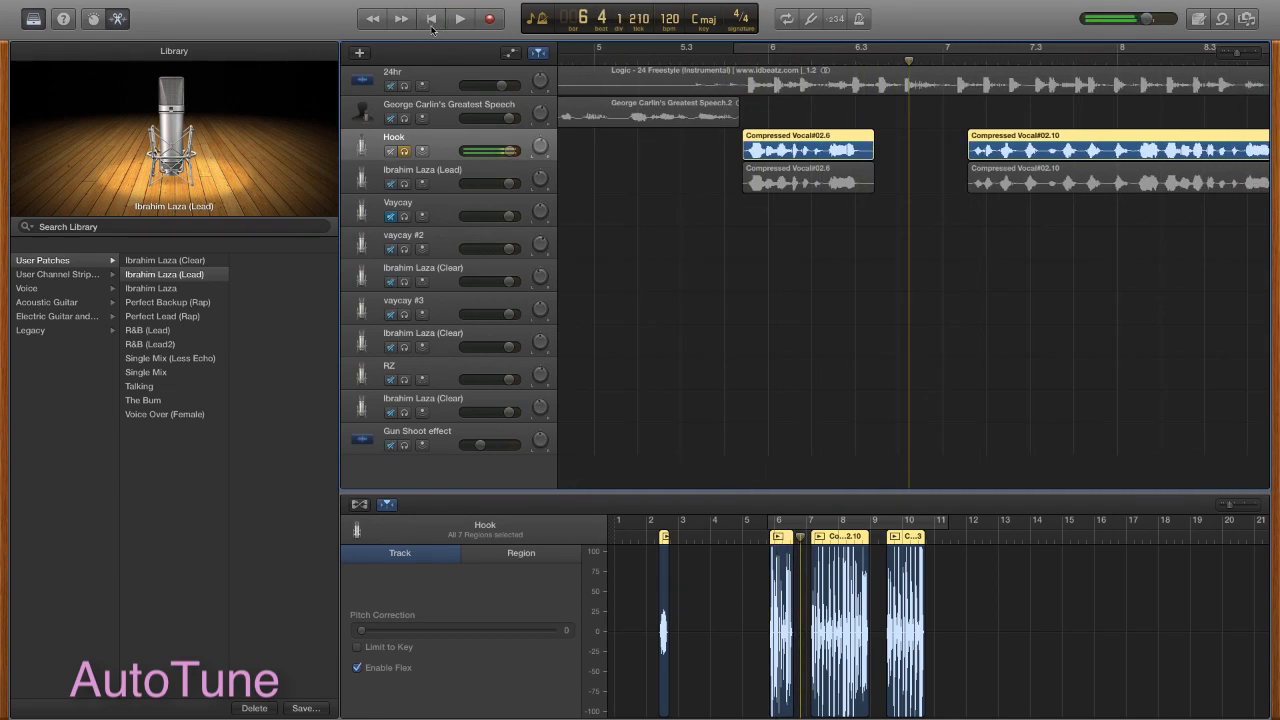
- Solo and select the vaycay #3 track, and take the Hook track out of solo
{"action": "scroll", "coordinate": [850, 270], "scroll_direction": "right", "scroll_amount": 15}
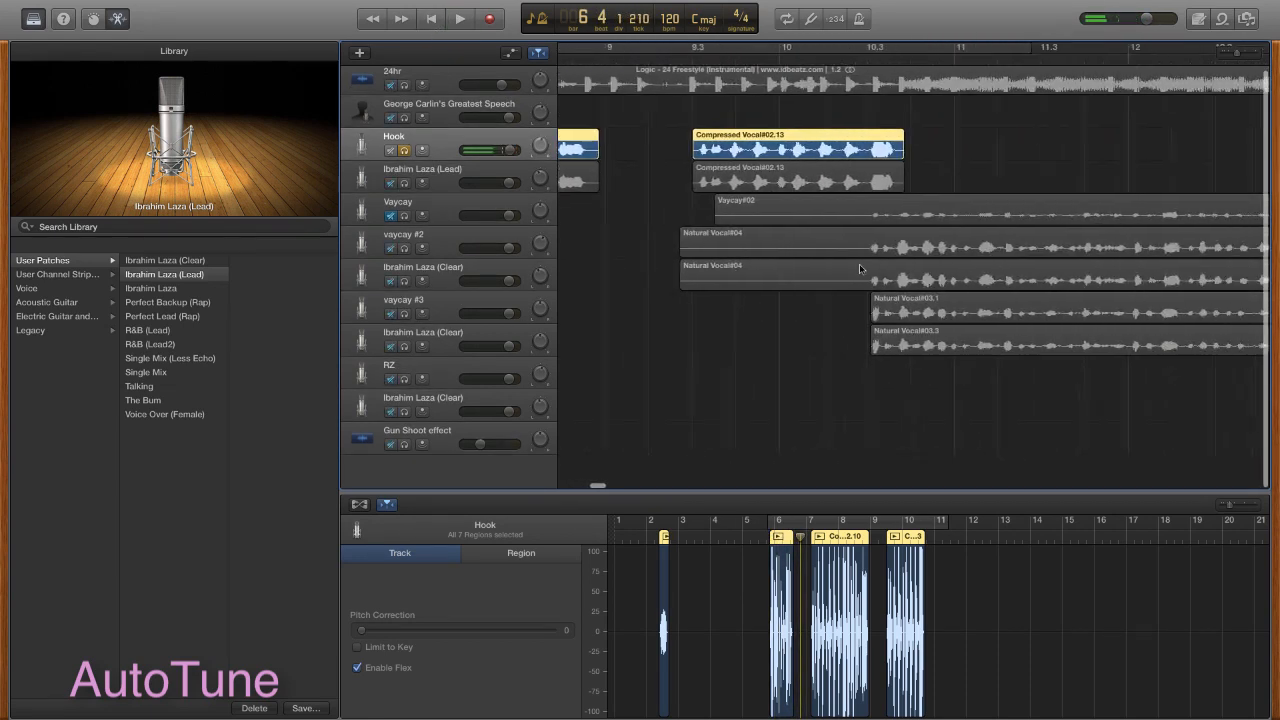
{"action": "scroll", "coordinate": [855, 269], "scroll_direction": "right", "scroll_amount": 12}
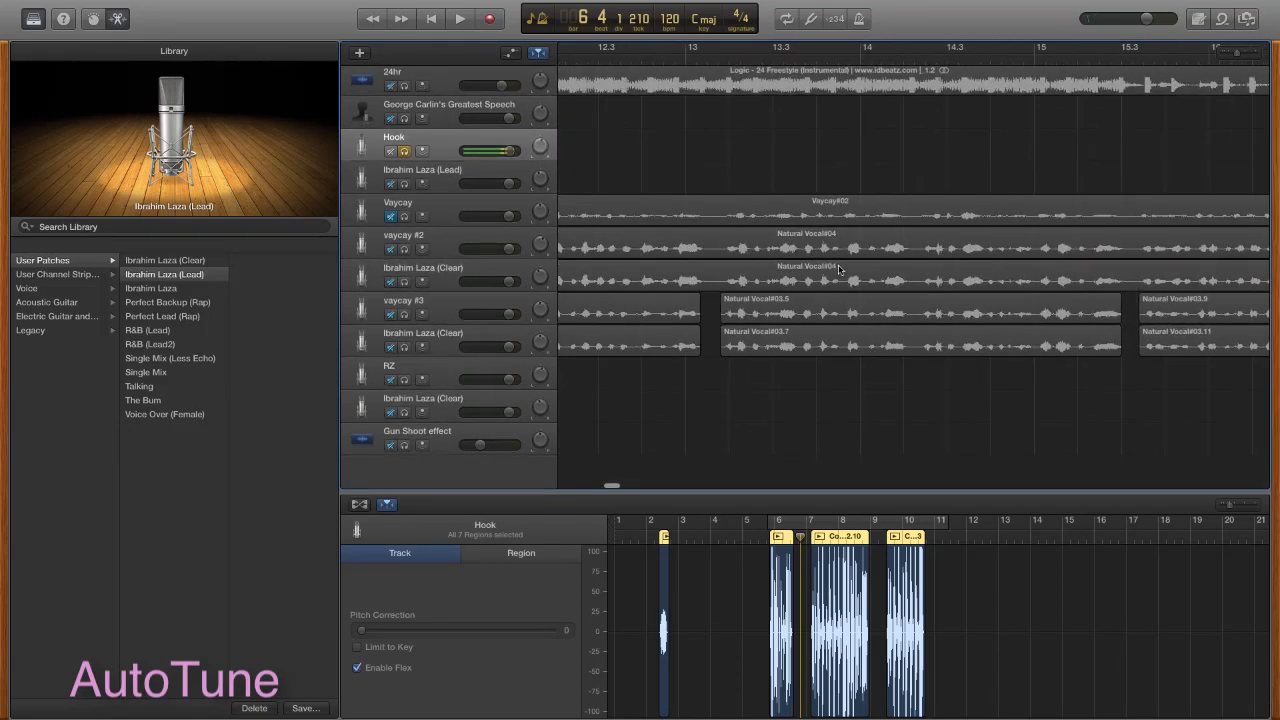
{"action": "scroll", "coordinate": [830, 269], "scroll_direction": "left", "scroll_amount": 5}
{"action": "left_click", "coordinate": [404, 151]}
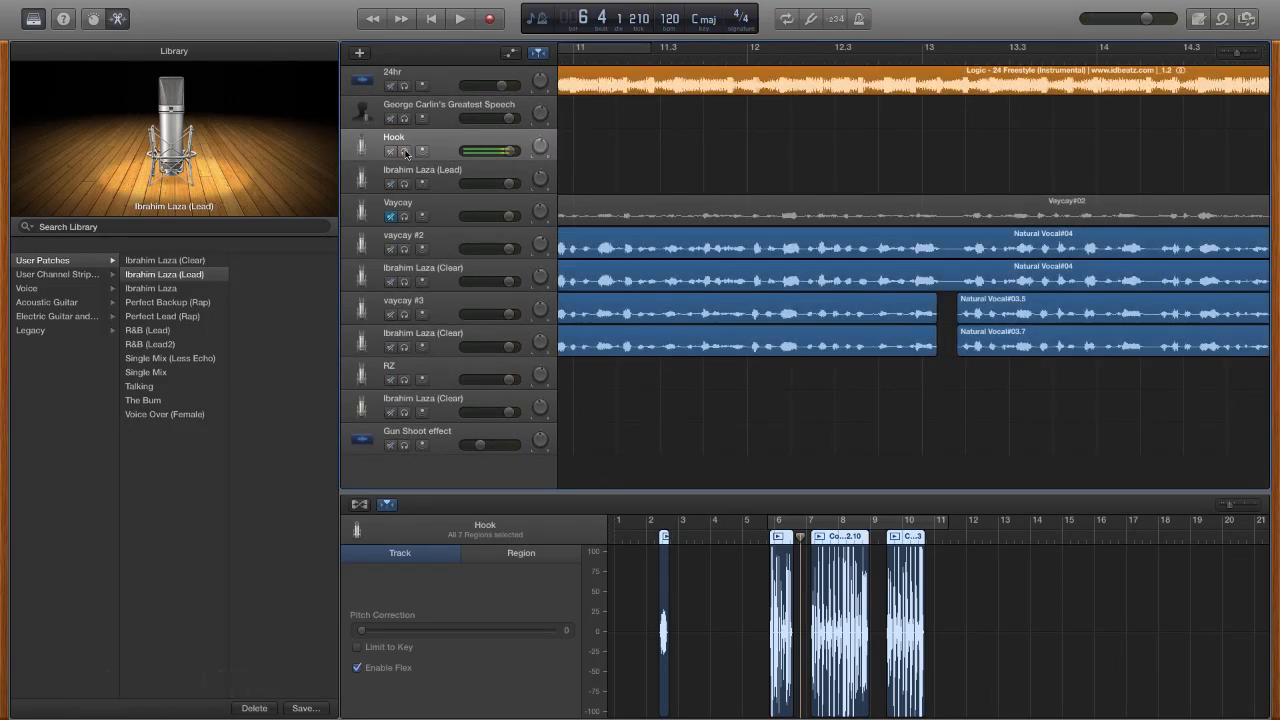
{"action": "left_click", "coordinate": [405, 152]}
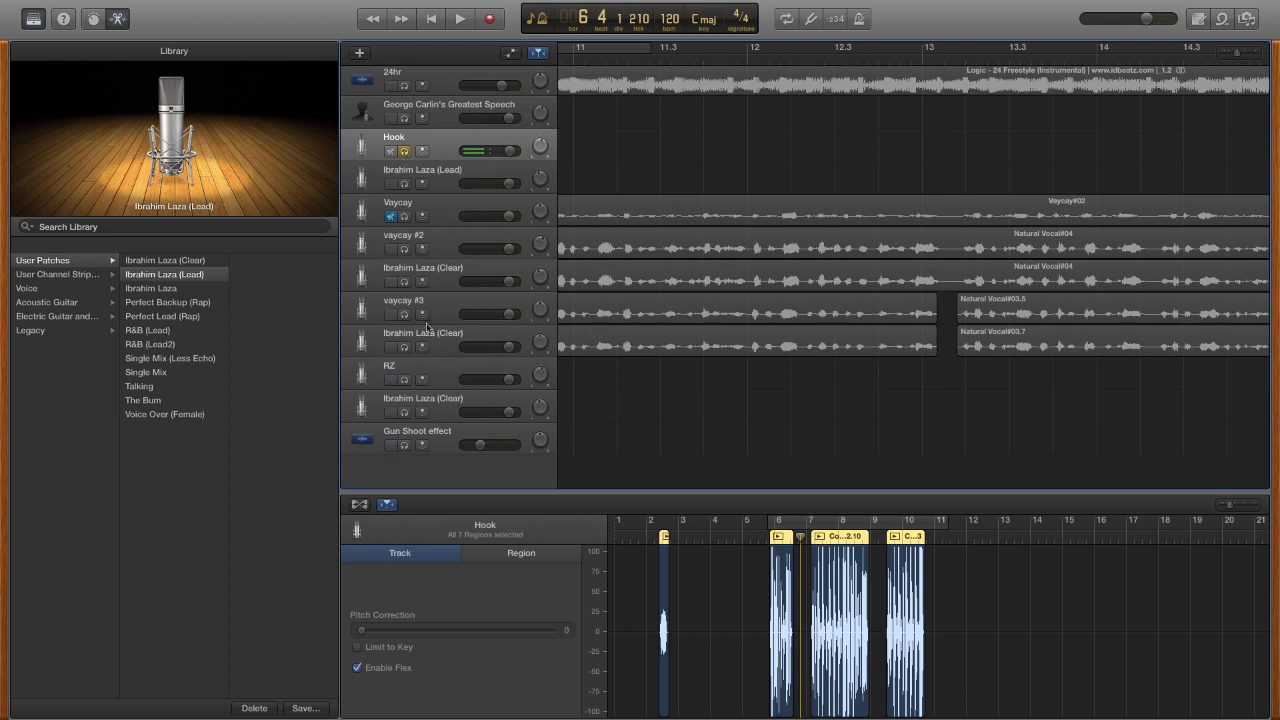
{"action": "left_click", "coordinate": [404, 315]}
{"action": "left_click", "coordinate": [405, 152]}
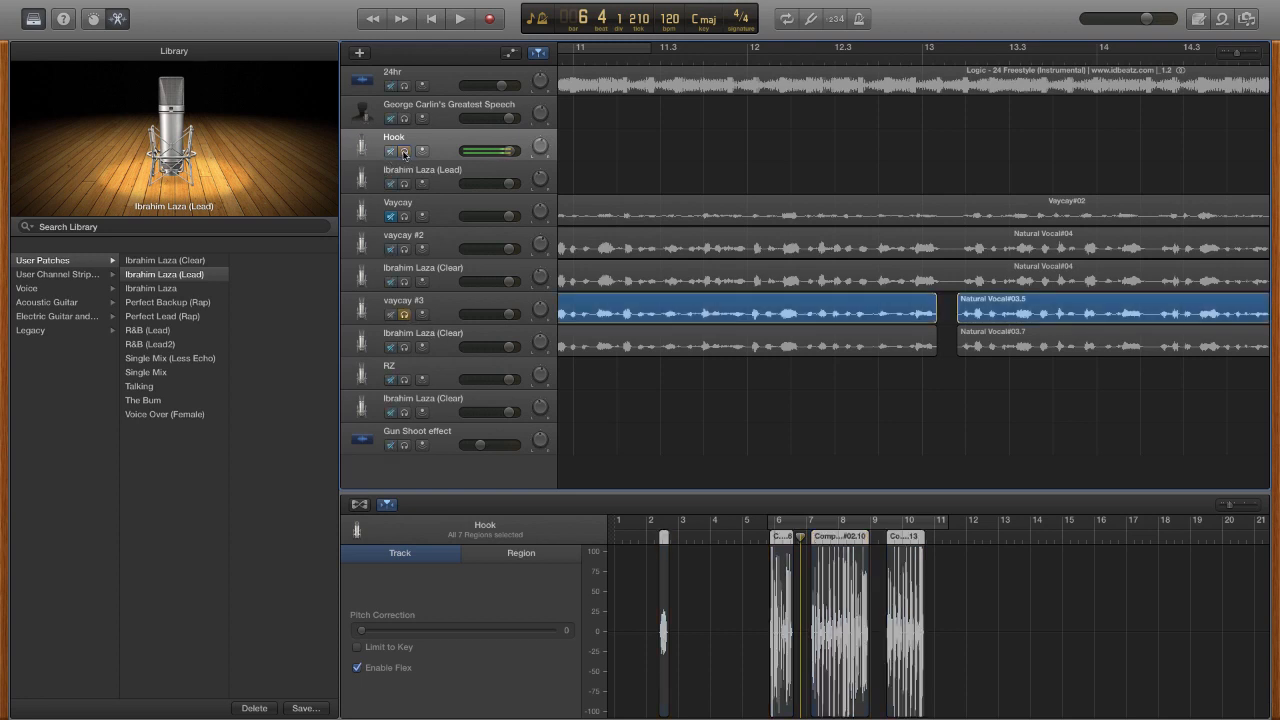
{"action": "left_click", "coordinate": [444, 321]}
- Place the playhead just before vaycay #3's first region, at bar 10 beat 2, and show the track's Smart Controls
{"action": "scroll", "coordinate": [676, 326], "scroll_direction": "left", "scroll_amount": 10}
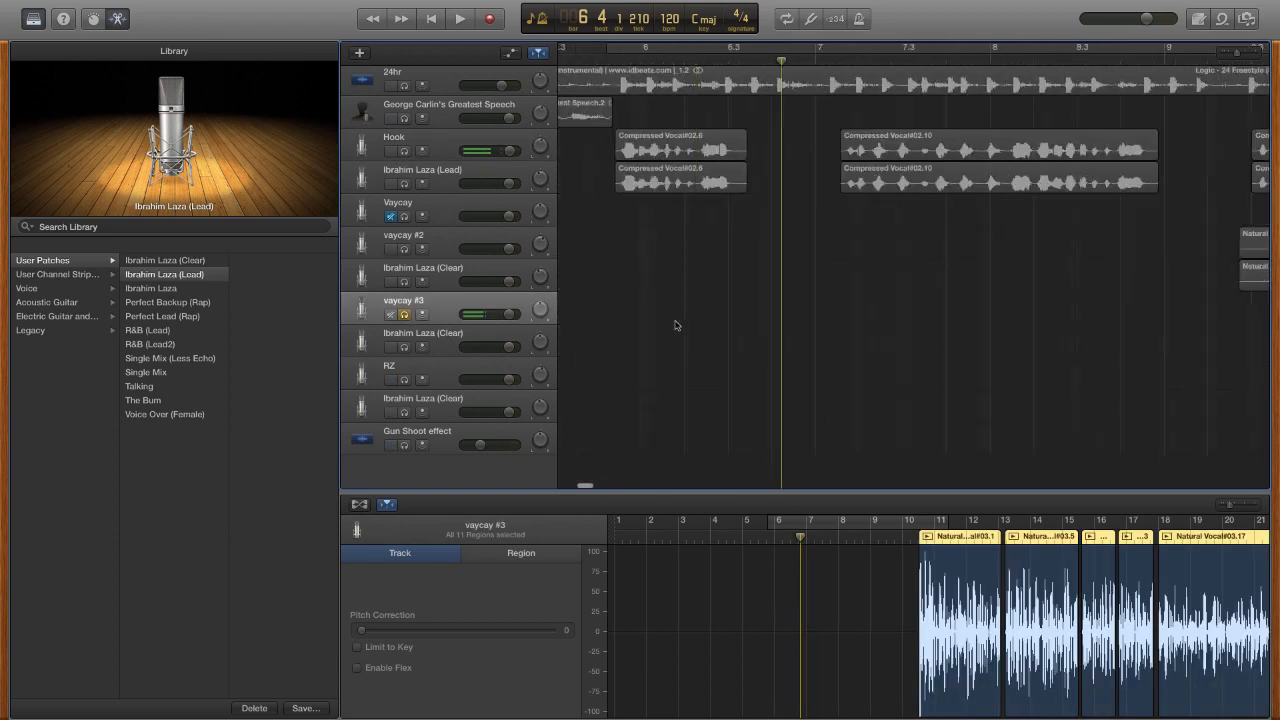
{"action": "scroll", "coordinate": [674, 327], "scroll_direction": "right", "scroll_amount": 6}
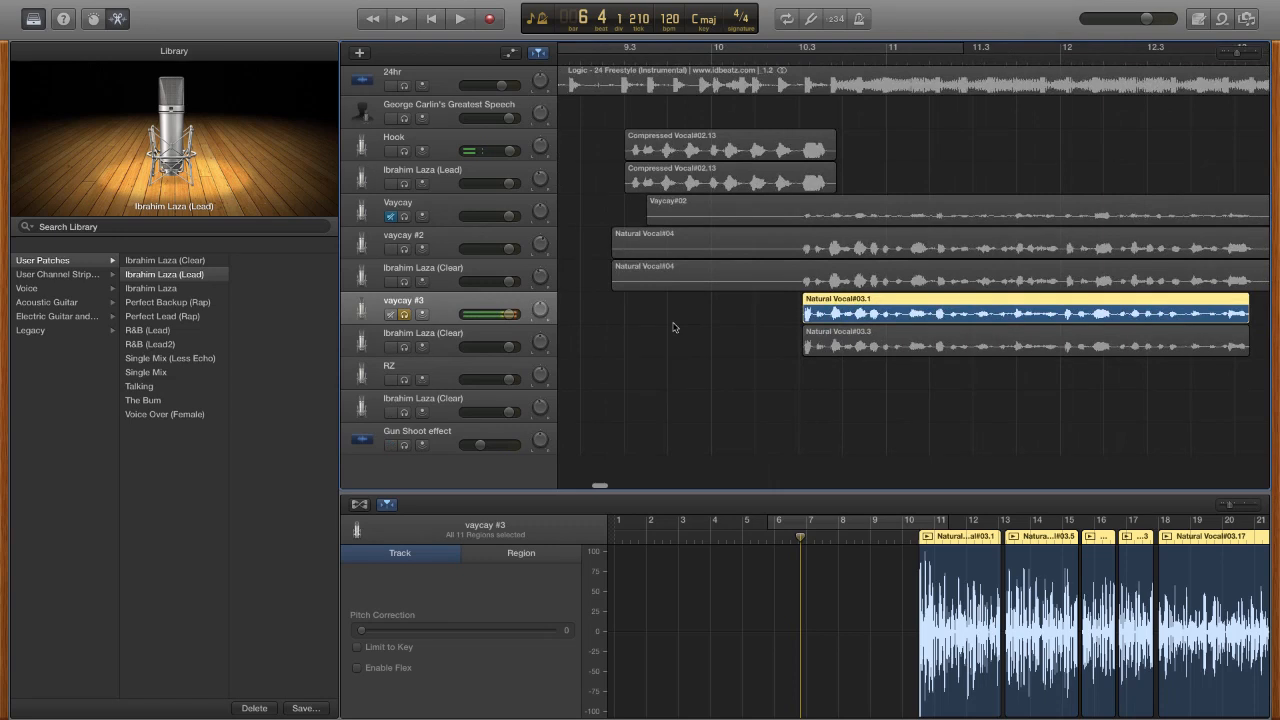
{"action": "left_click", "coordinate": [788, 57]}
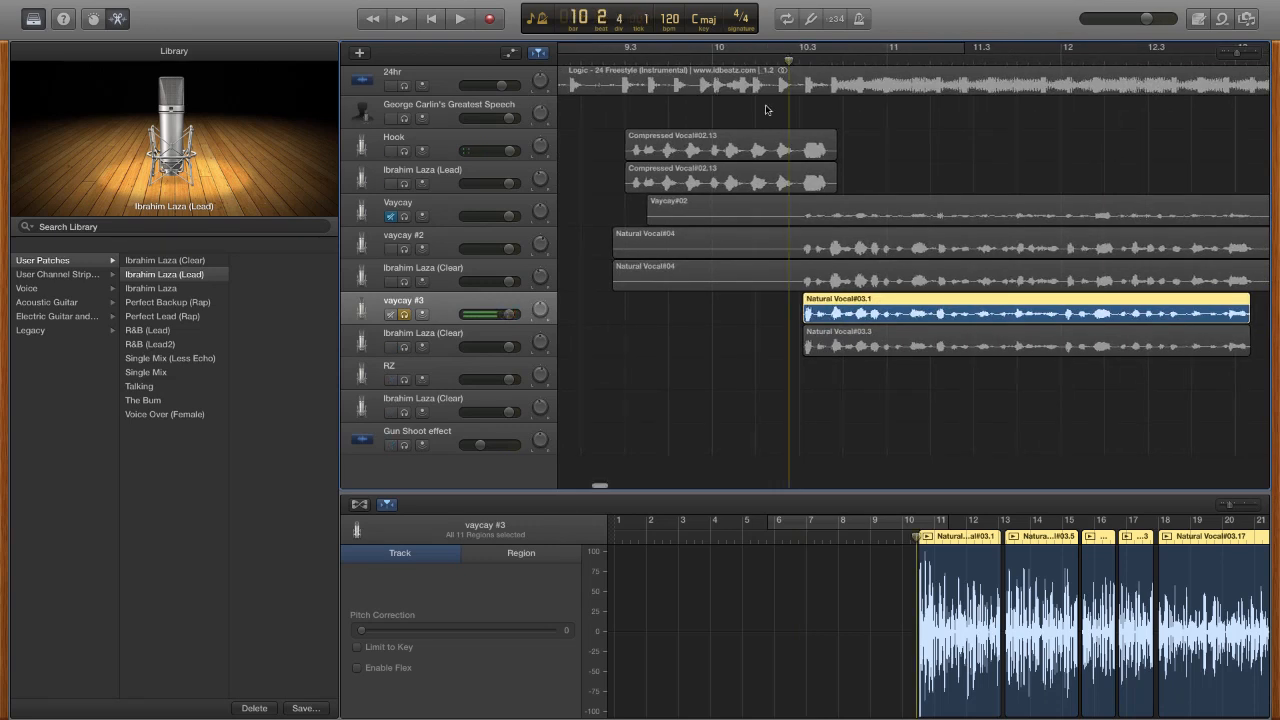
{"action": "left_click", "coordinate": [95, 18]}
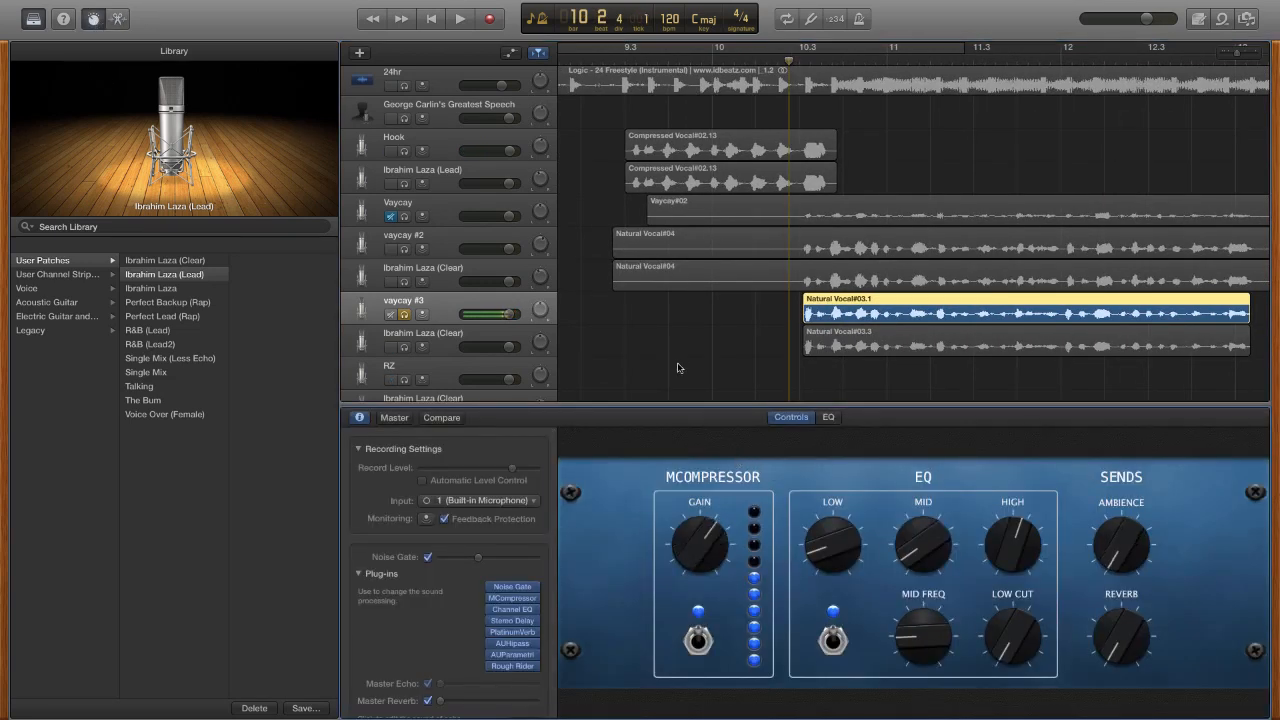
- Select the (Clear) track directly below vaycay #3 and solo it together with vaycay #3
{"action": "scroll", "coordinate": [680, 360], "scroll_direction": "right", "scroll_amount": 2}
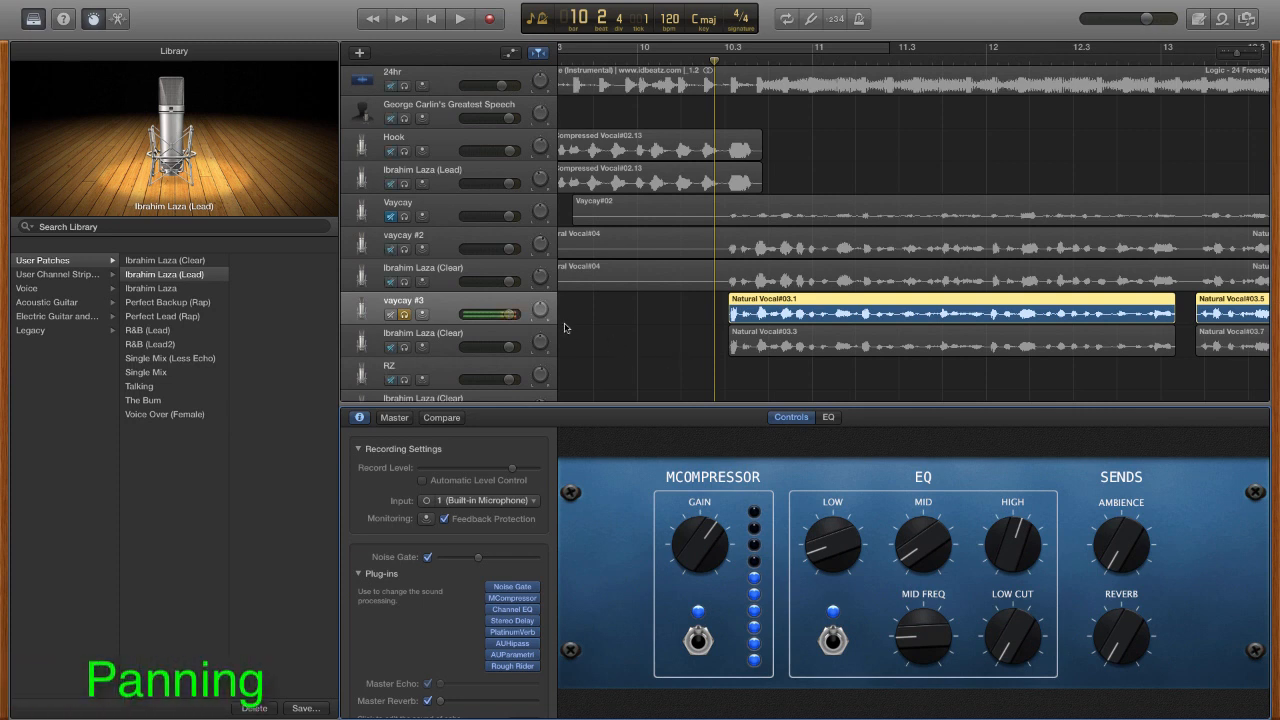
{"action": "left_click", "coordinate": [469, 341]}
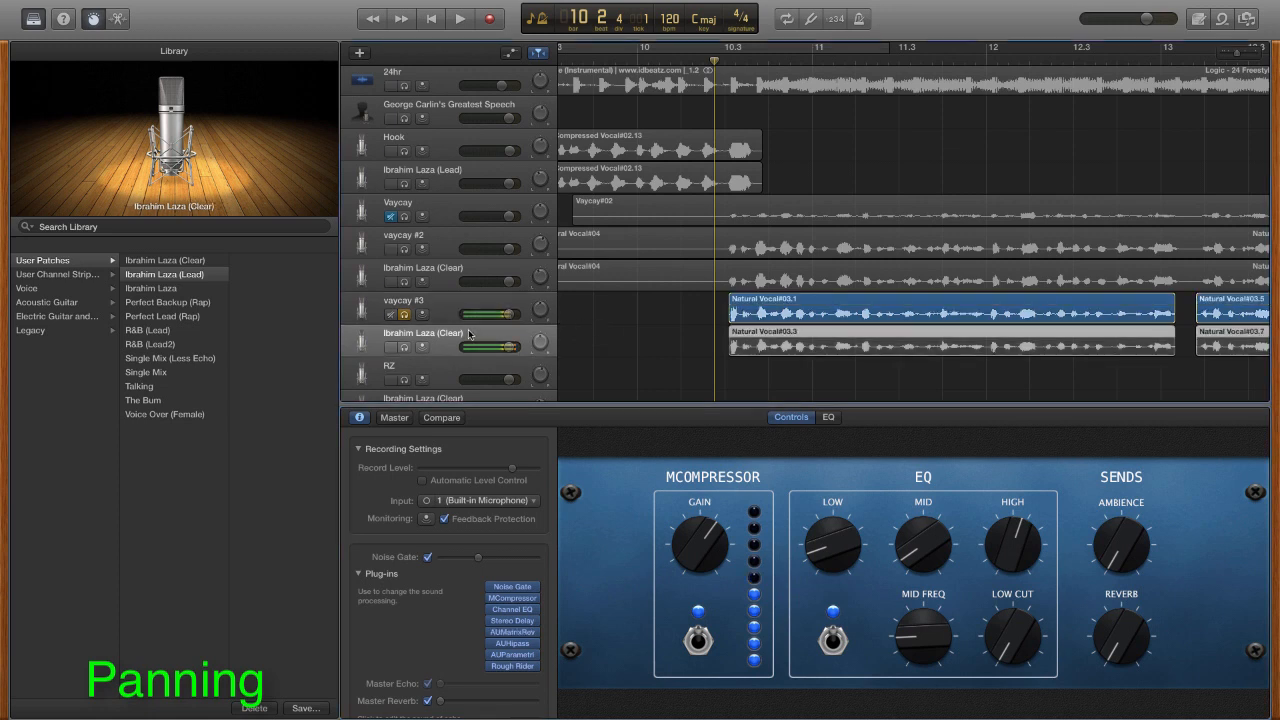
{"action": "left_click", "coordinate": [404, 347]}
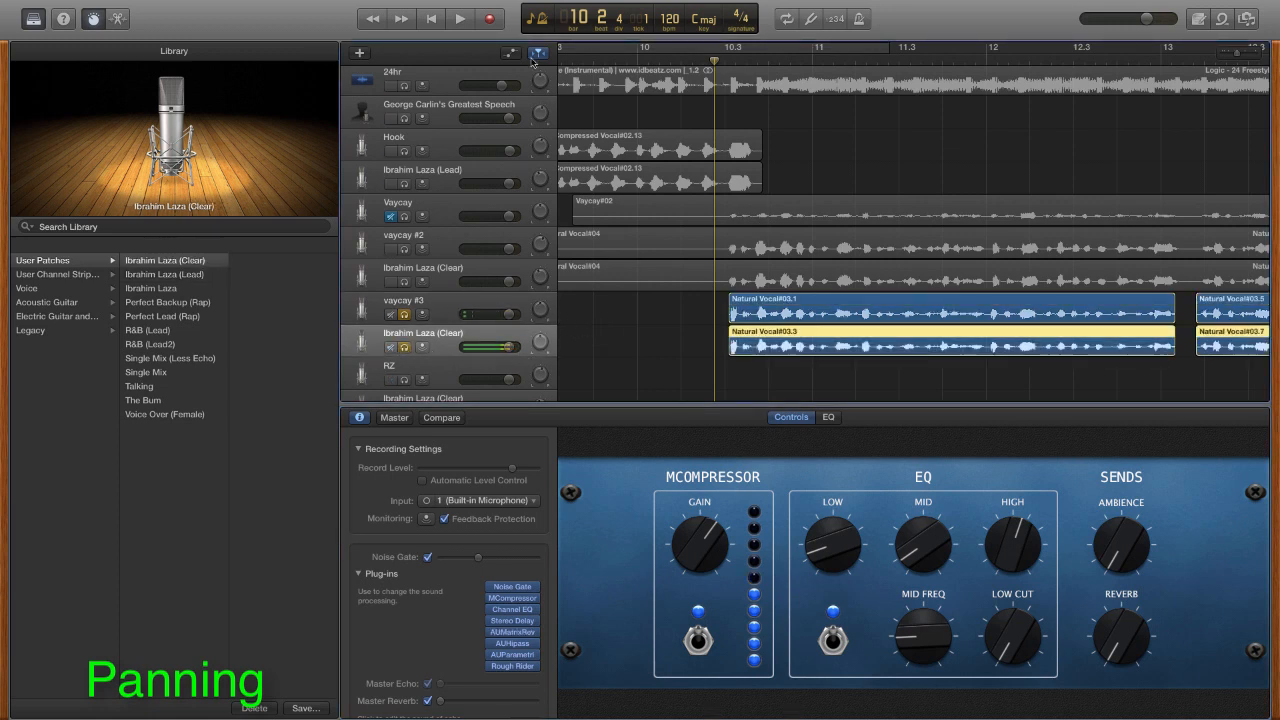
- Listen to the two soloed vocal tracks from bar 10 and stop playback just after bar 13
{"action": "scroll", "coordinate": [483, 108], "scroll_direction": "up", "scroll_amount": 1}
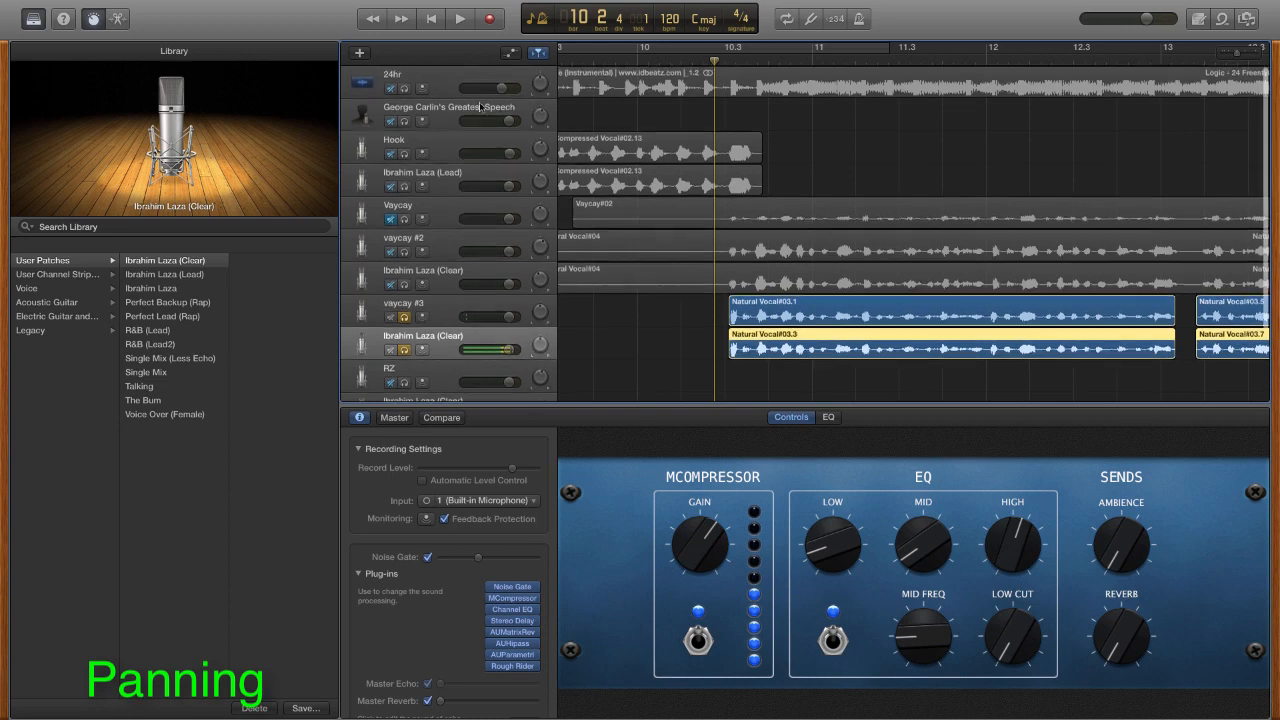
{"action": "left_click", "coordinate": [457, 18]}
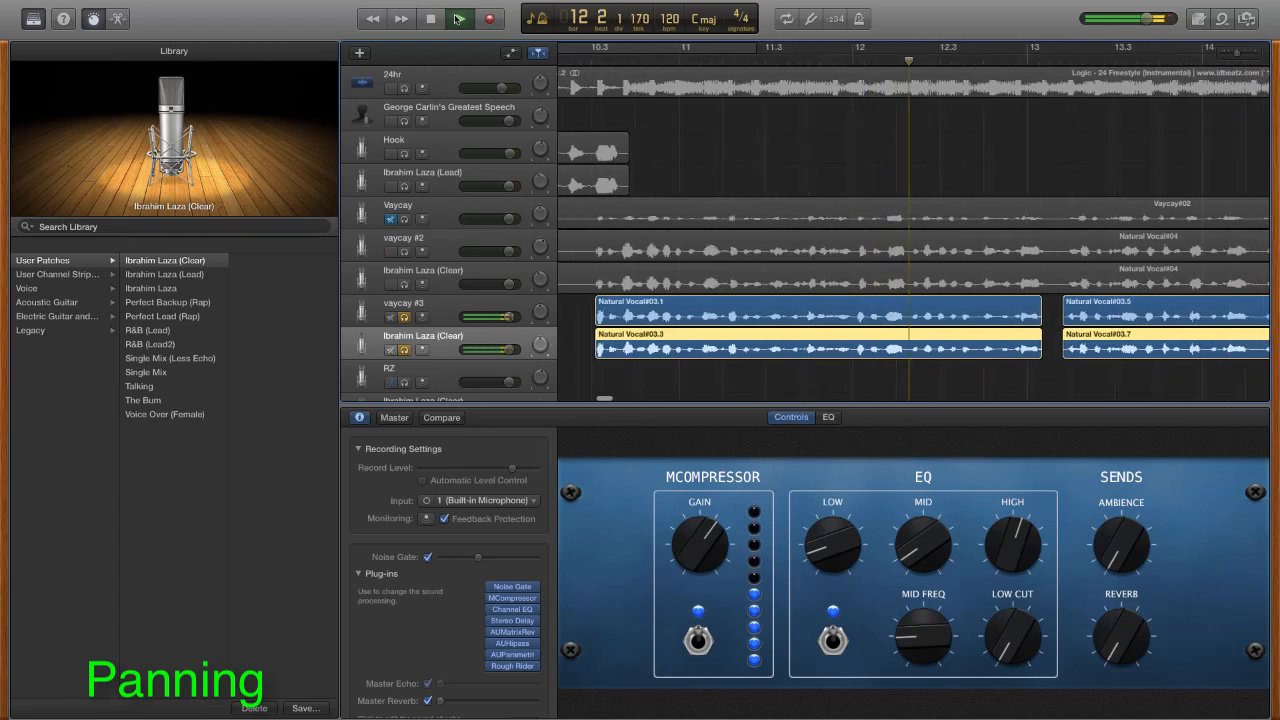
{"action": "key", "text": "space"}
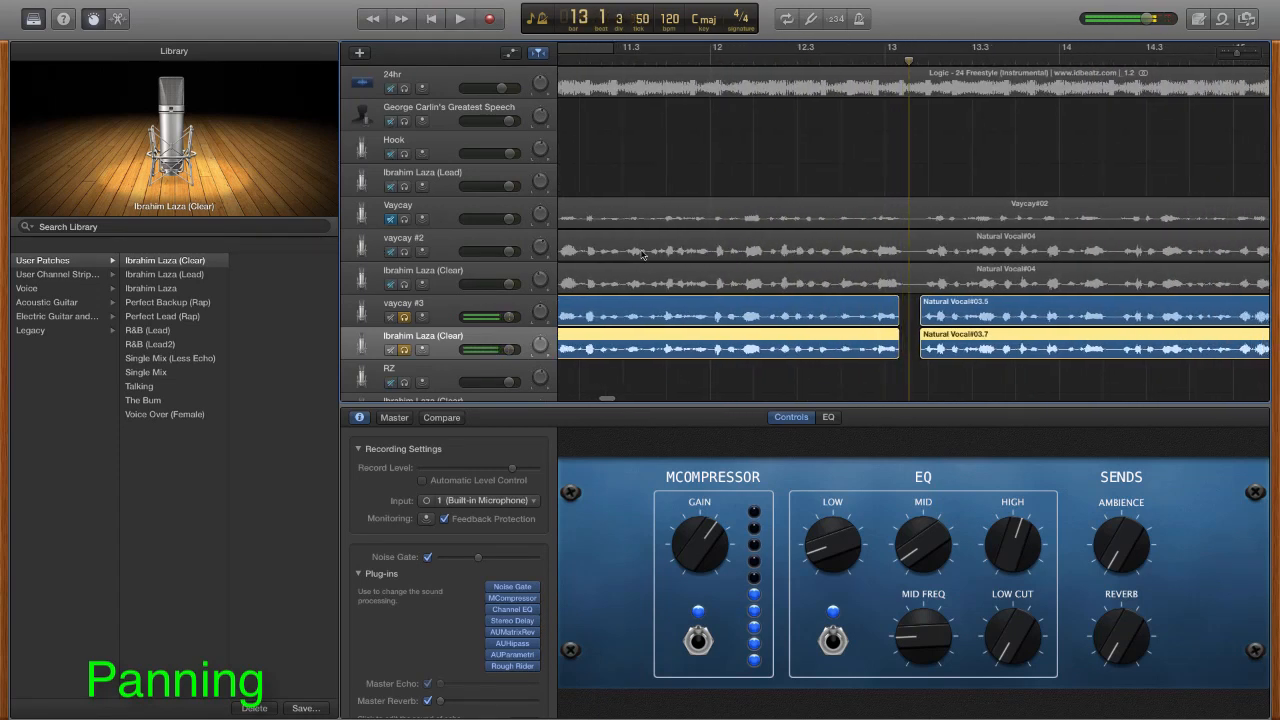
- Adjust the pan of vaycay #3 and set the pan of the (Clear) track below it to -4
{"action": "scroll", "coordinate": [668, 240], "scroll_direction": "left", "scroll_amount": 3}
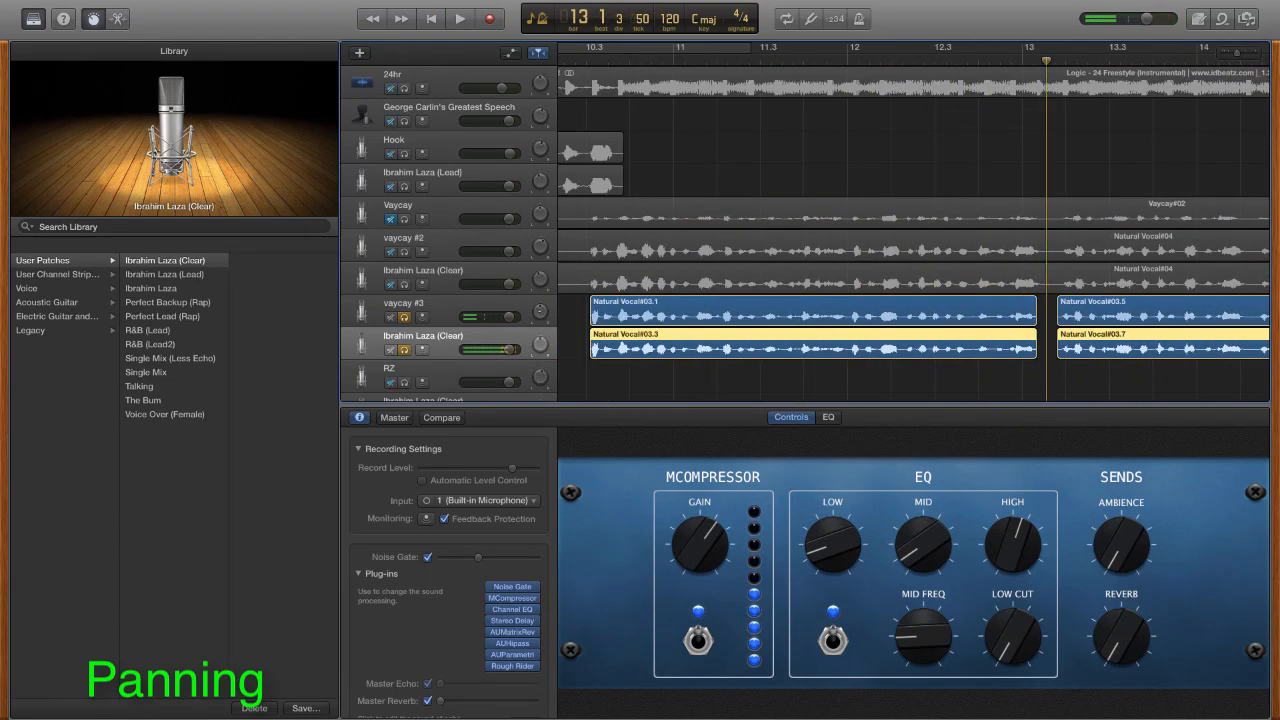
{"action": "left_click_drag", "start_coordinate": [540, 312], "coordinate": [540, 312]}
{"action": "left_click_drag", "start_coordinate": [540, 345], "coordinate": [540, 345]}
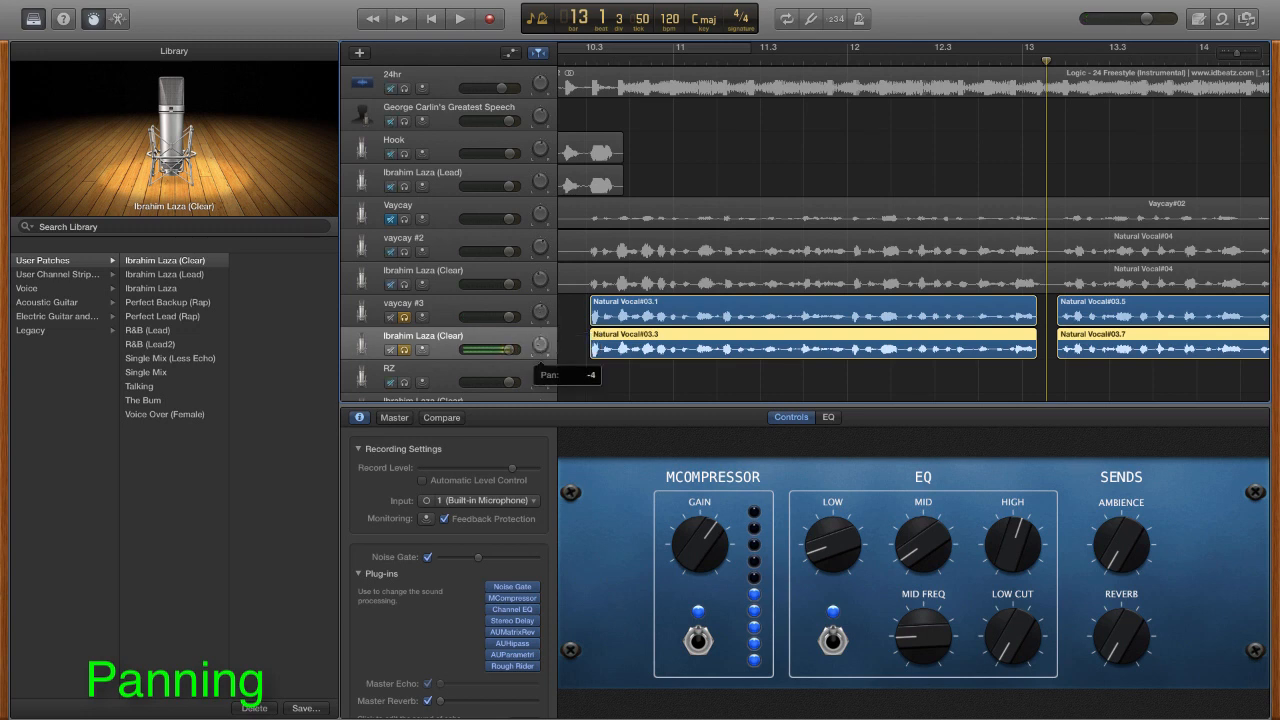
- Listen to the soloed vocals with the adjusted panning from bar 10 beat 2 to just after bar 13
{"action": "left_click", "coordinate": [577, 61]}
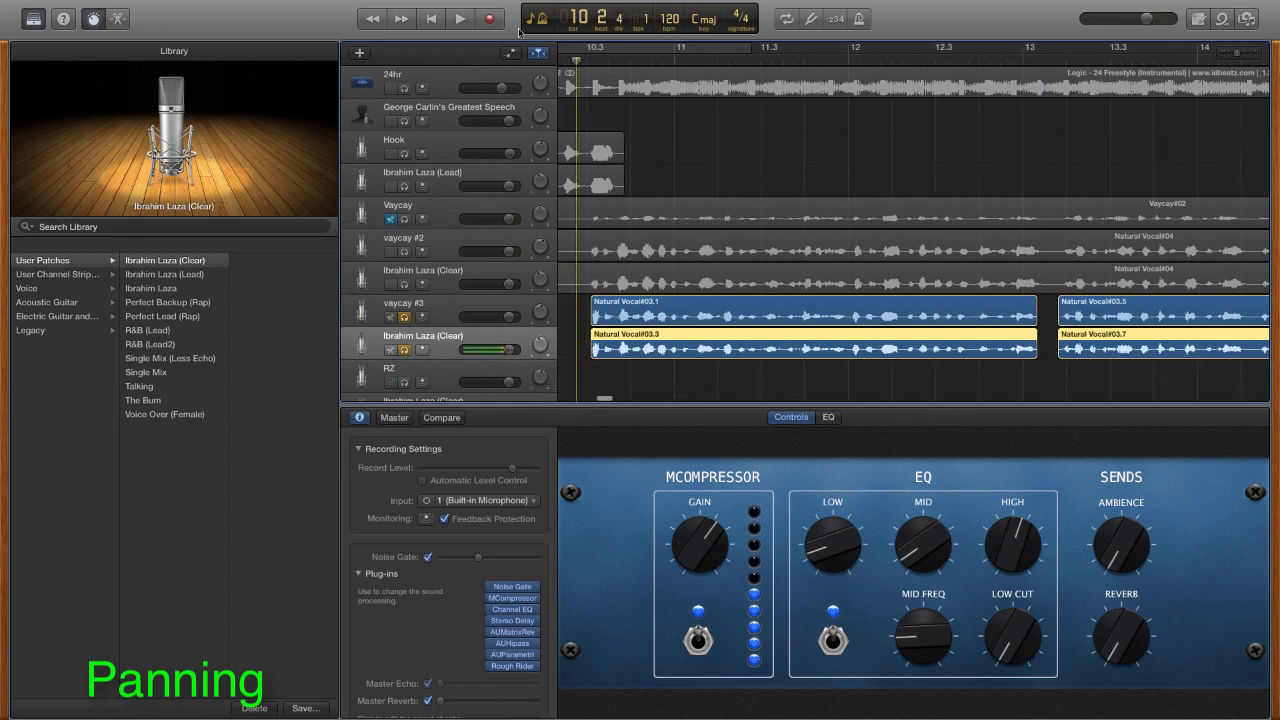
{"action": "left_click", "coordinate": [460, 19]}
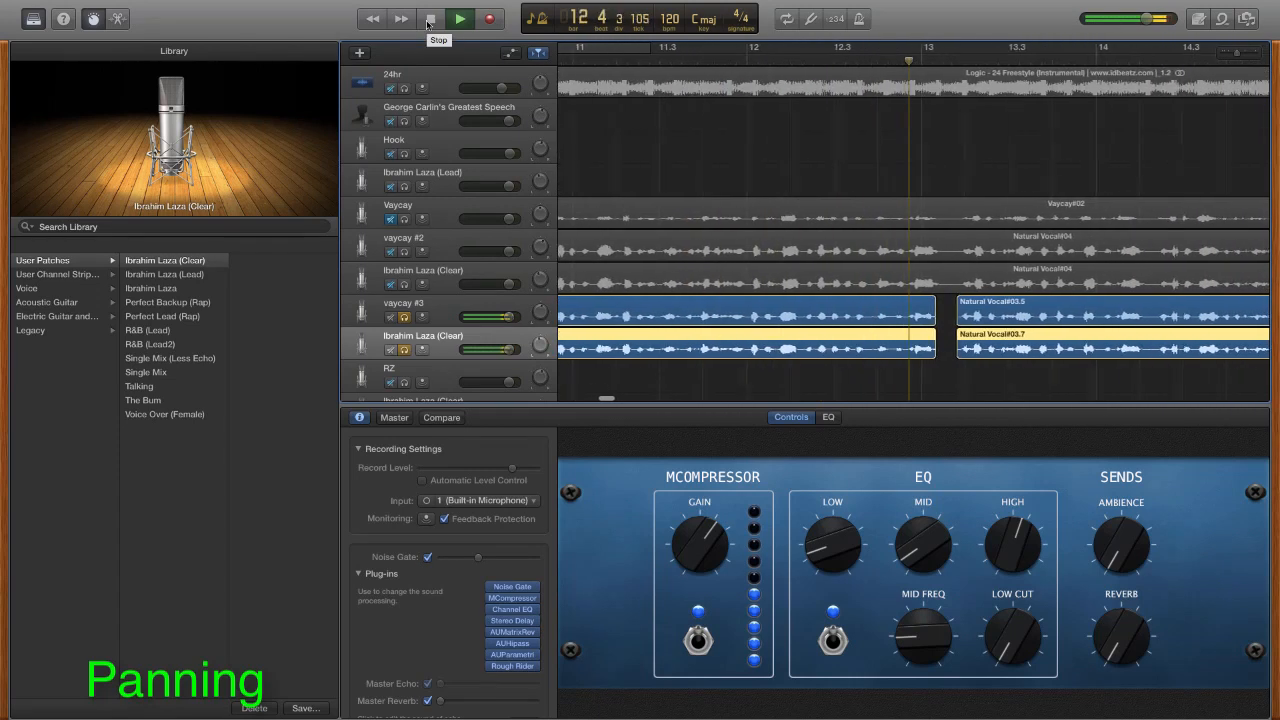
{"action": "left_click", "coordinate": [430, 19]}
- Change the pan position of the vaycay #3 track again
{"action": "scroll", "coordinate": [702, 175], "scroll_direction": "left", "scroll_amount": 3}
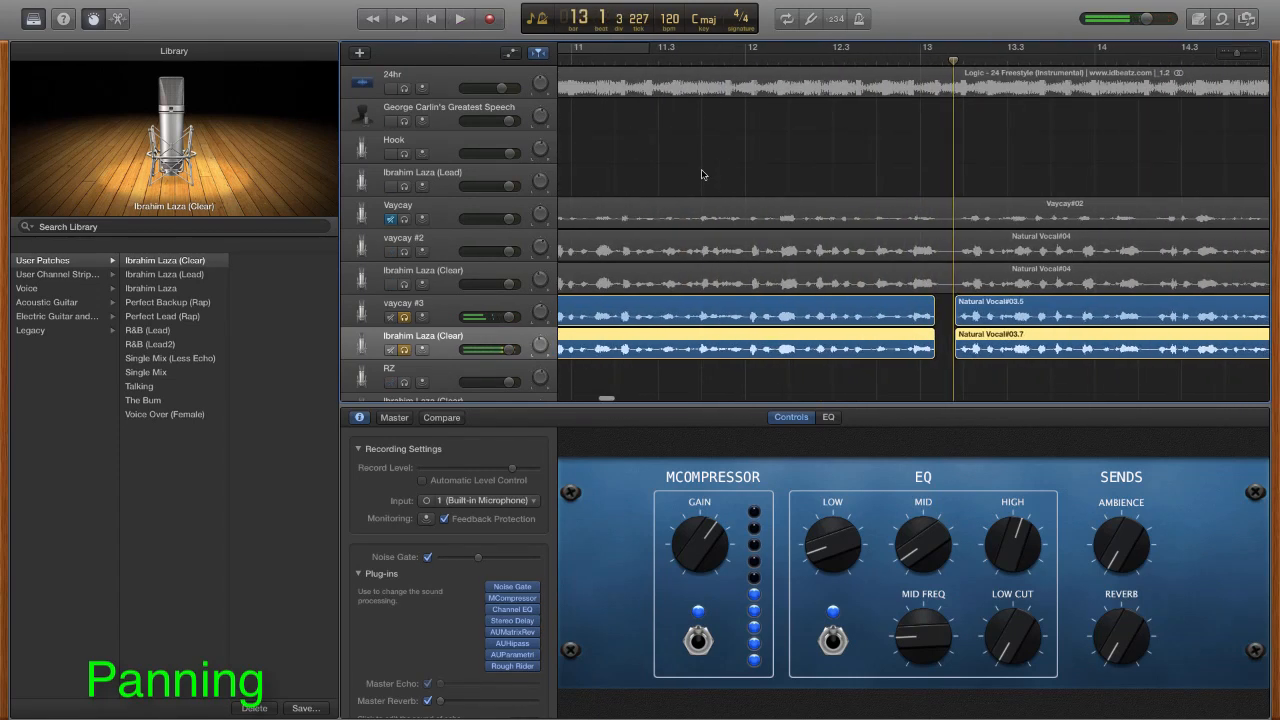
{"action": "scroll", "coordinate": [655, 180], "scroll_direction": "left", "scroll_amount": 2}
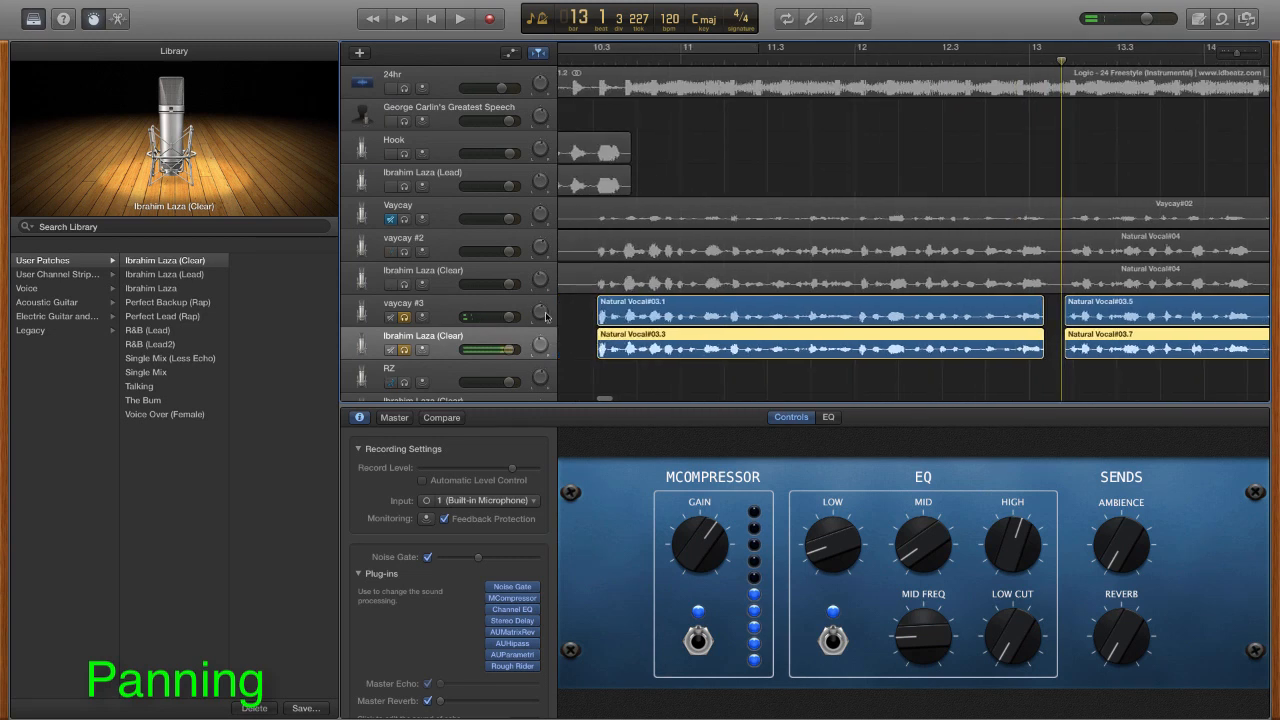
{"action": "left_click_drag", "start_coordinate": [541, 312], "coordinate": [540, 352]}
- Listen to the two soloed vocals with the changed vaycay #3 pan from bar 10 beat 2 to just after bar 13
{"action": "left_click", "coordinate": [573, 60]}
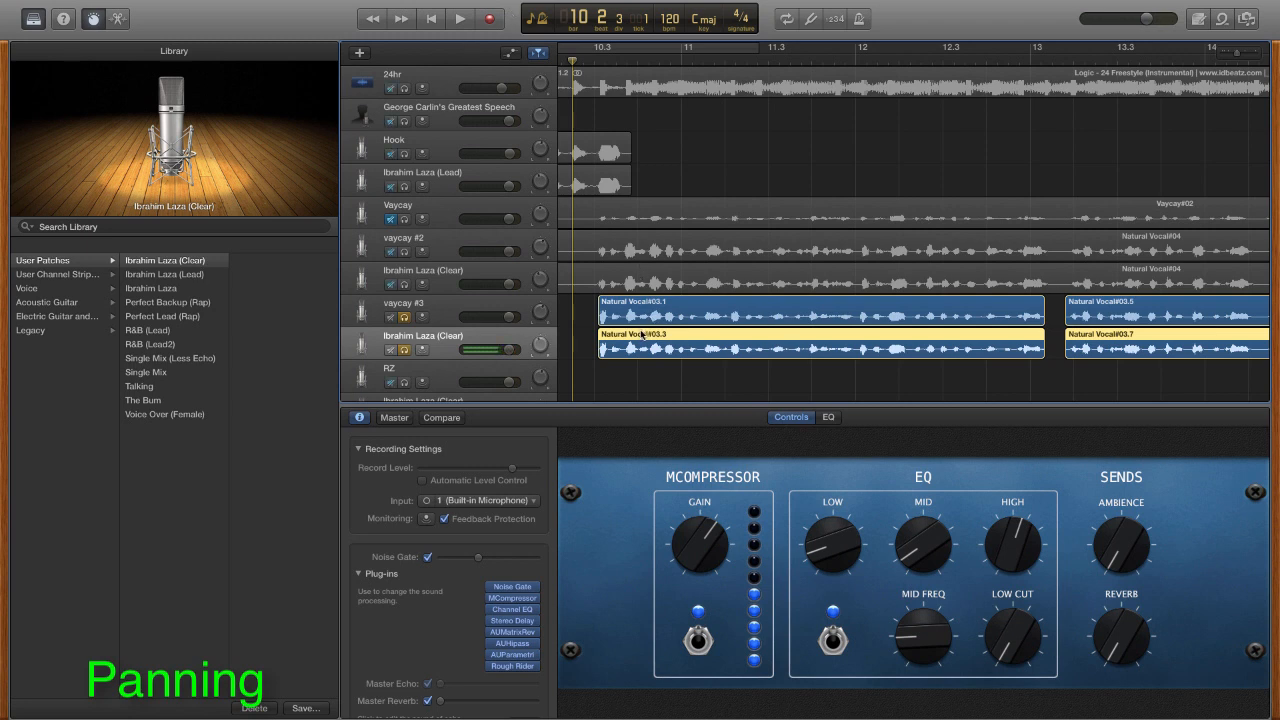
{"action": "scroll", "coordinate": [448, 351], "scroll_direction": "down", "scroll_amount": 1}
{"action": "scroll", "coordinate": [446, 350], "scroll_direction": "left", "scroll_amount": 1}
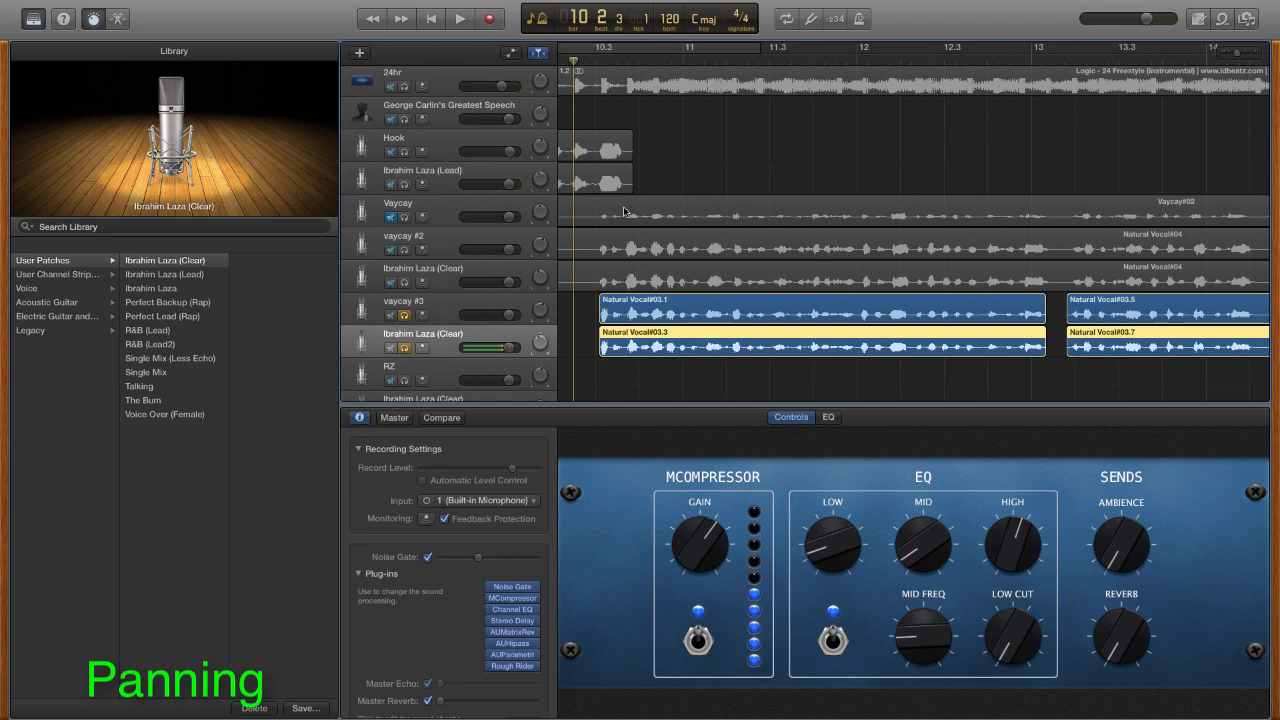
{"action": "scroll", "coordinate": [624, 211], "scroll_direction": "down", "scroll_amount": 3}
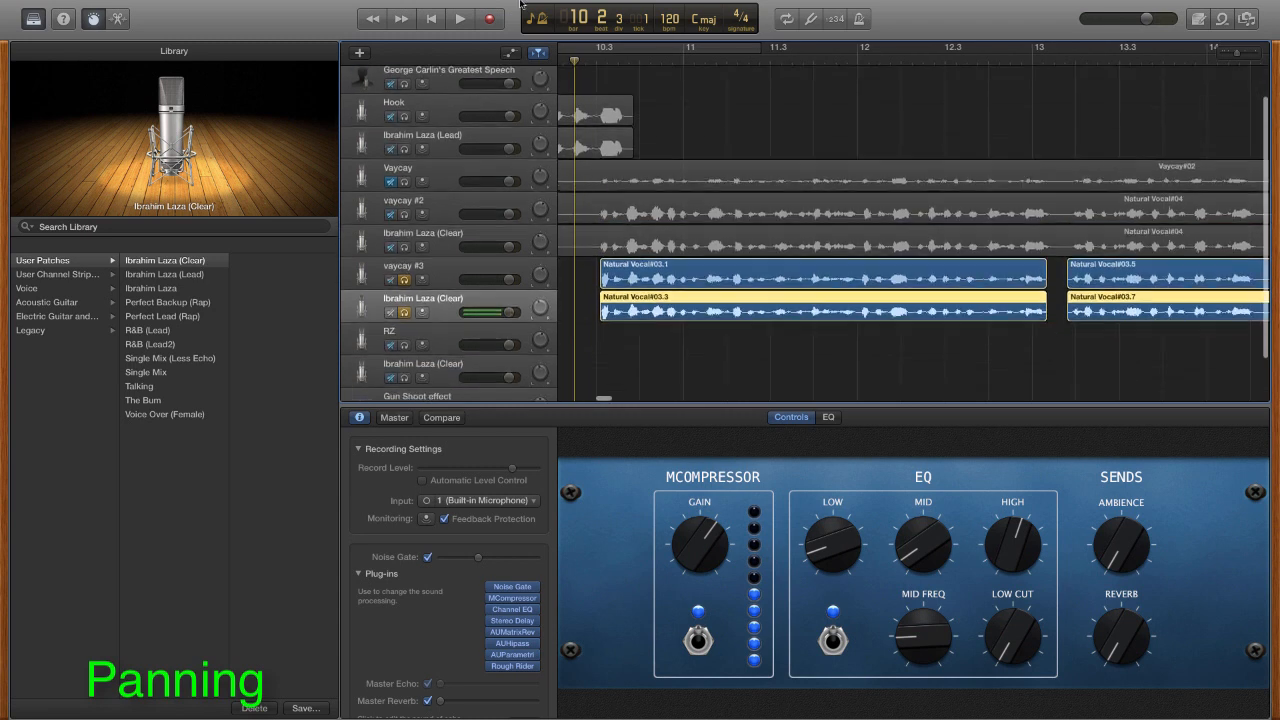
{"action": "left_click", "coordinate": [459, 19]}
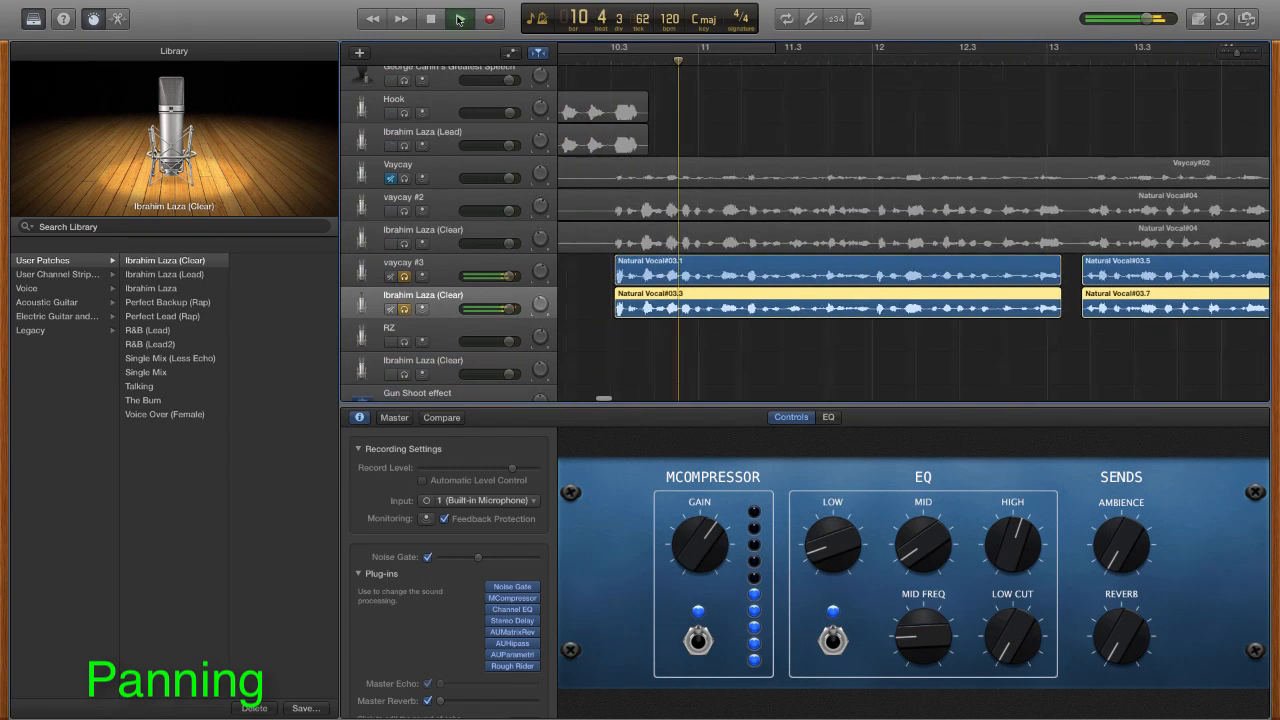
{"action": "scroll", "coordinate": [578, 130], "scroll_direction": "left", "scroll_amount": 2}
{"action": "scroll", "coordinate": [578, 130], "scroll_direction": "up", "scroll_amount": 3}
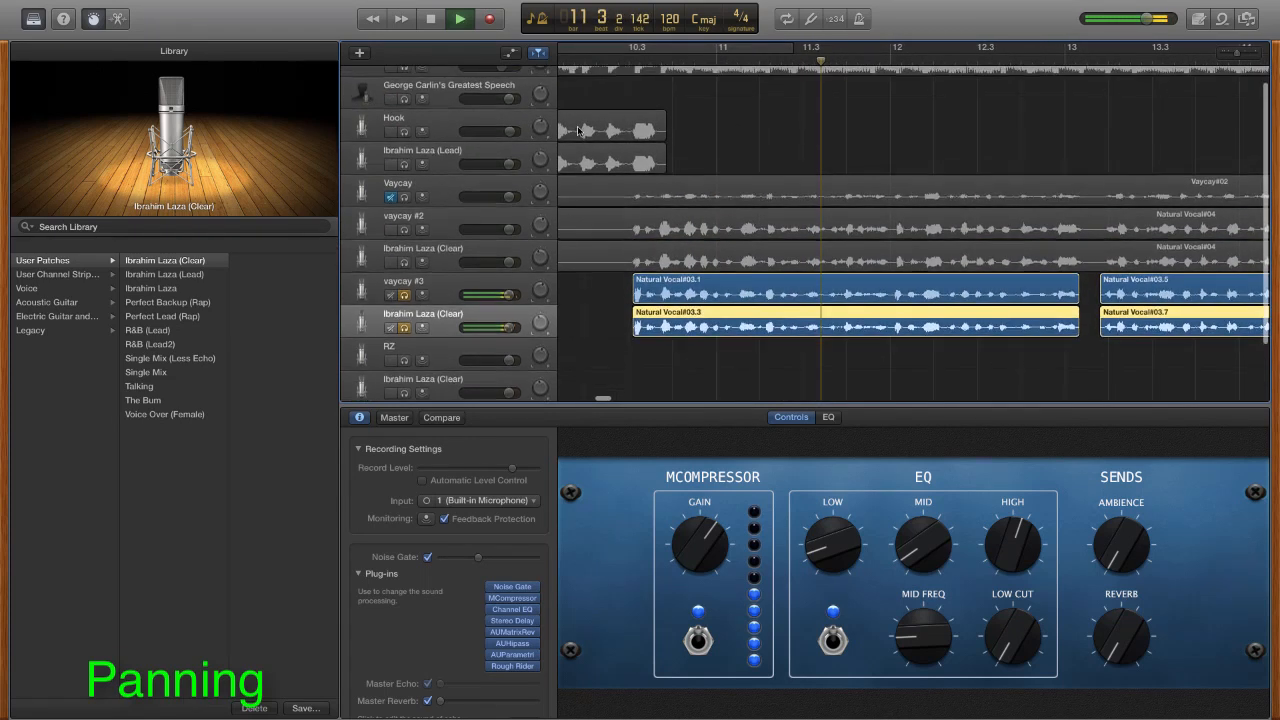
{"action": "left_click", "coordinate": [431, 19]}
{"action": "scroll", "coordinate": [666, 193], "scroll_direction": "left", "scroll_amount": 4}
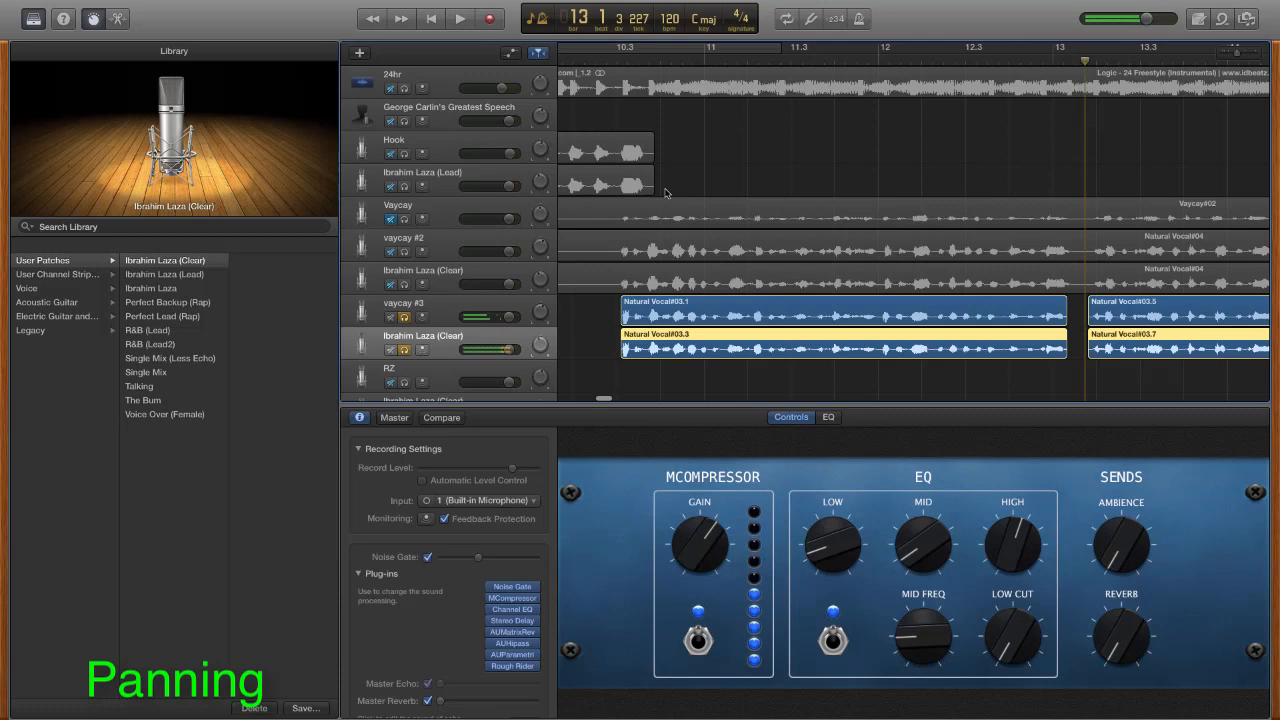
- Solo the 24hr instrumental along with the doubled vocals and play them together from bar 10 beat 2
{"action": "left_click", "coordinate": [405, 90]}
{"action": "left_click", "coordinate": [606, 59]}
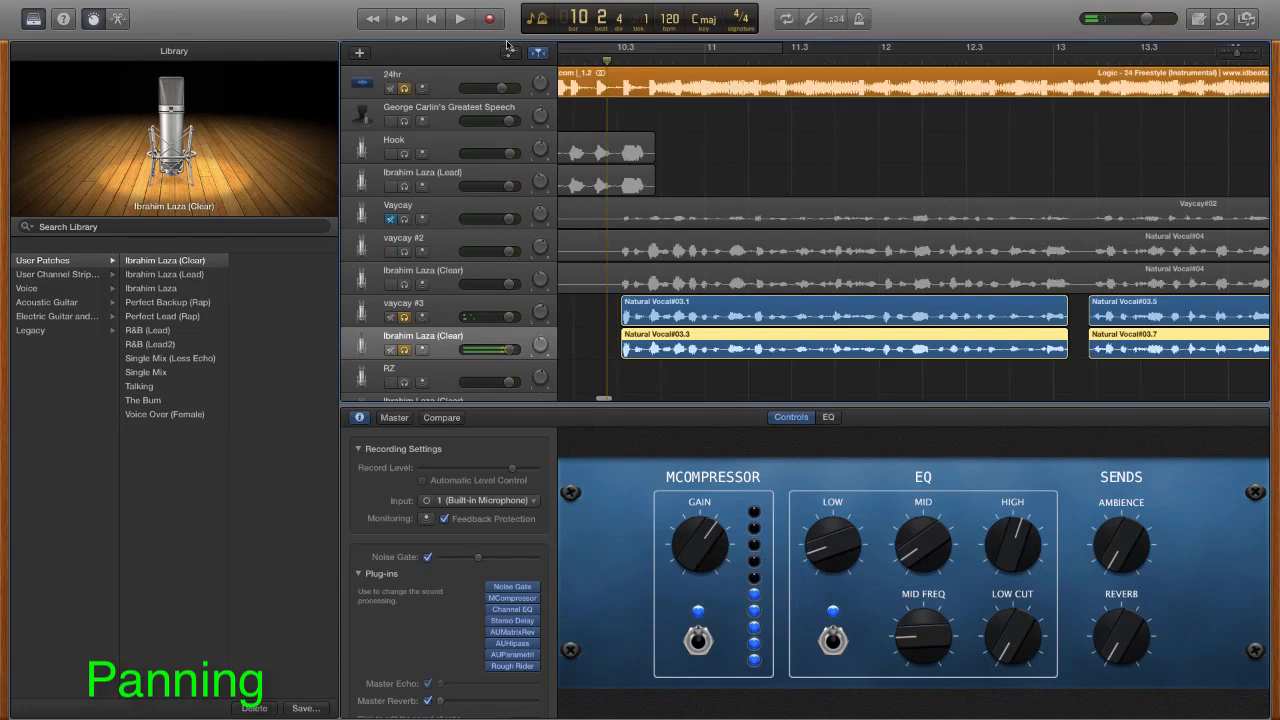
{"action": "left_click", "coordinate": [454, 20]}
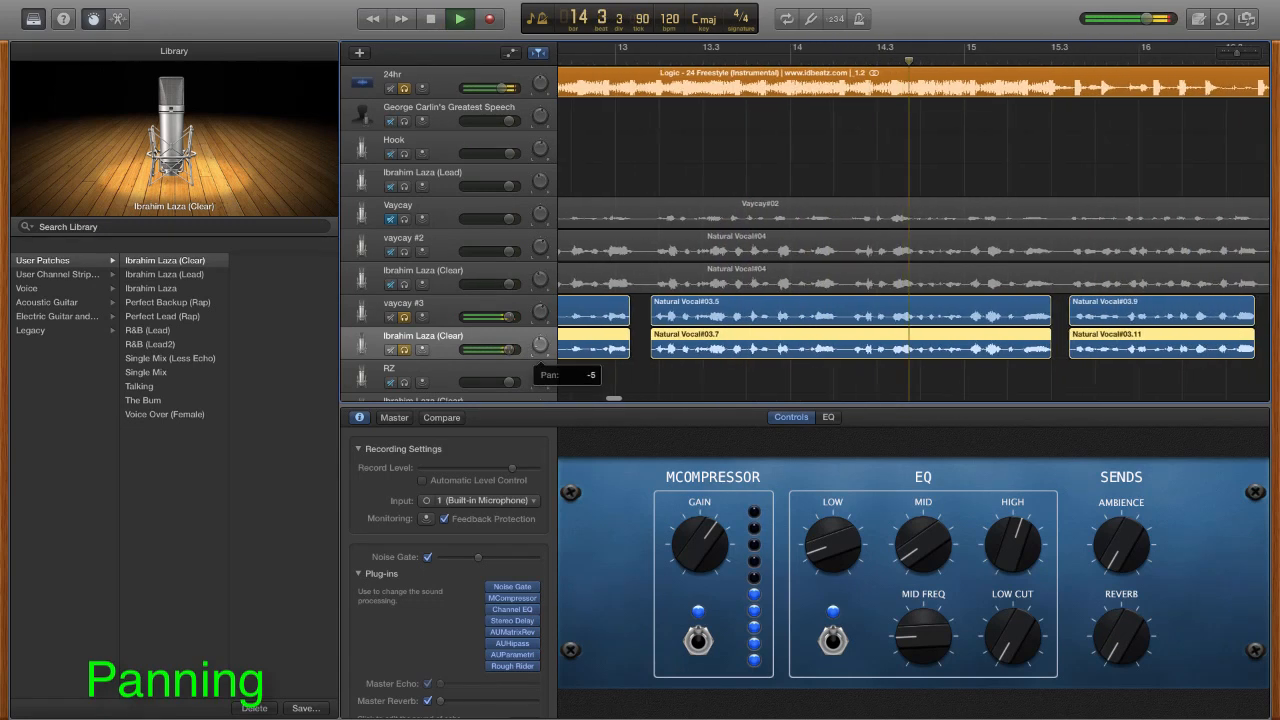
- Adjust the panning of the doubled vaycay #3 vocals during playback, lower the system volume and stop in bar 27
{"action": "left_click_drag", "start_coordinate": [538, 324], "coordinate": [538, 314]}
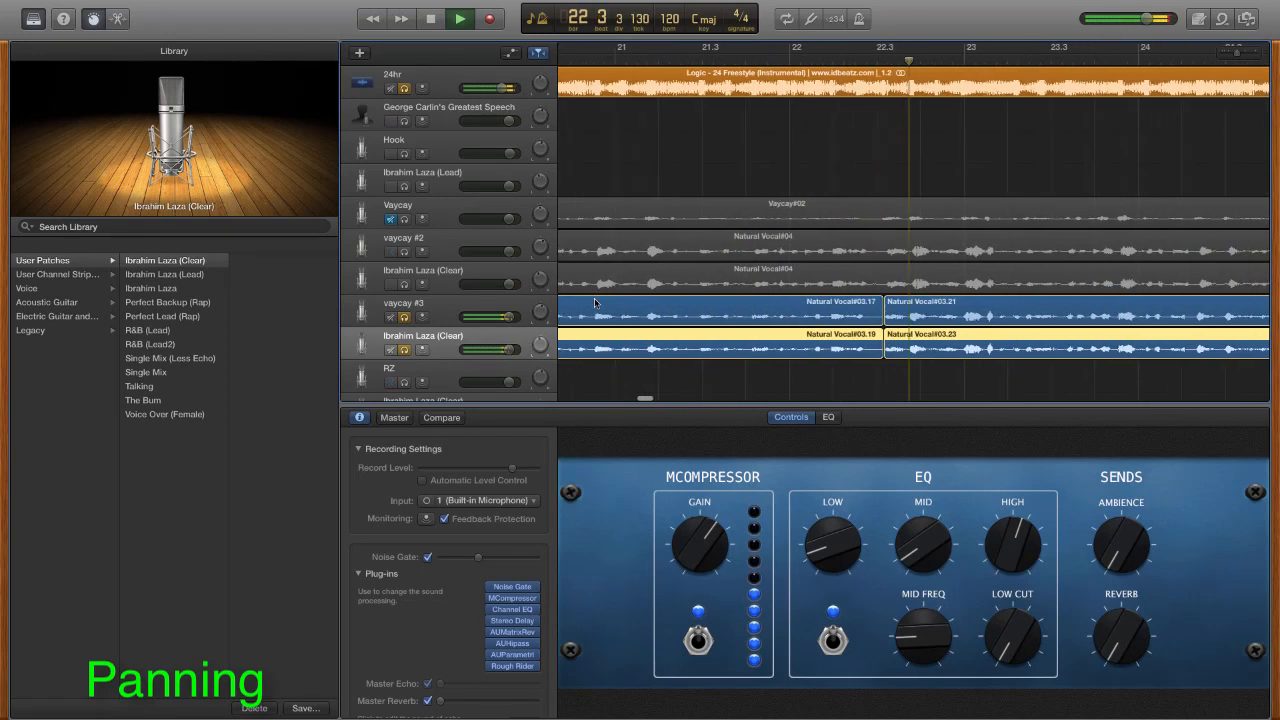
{"action": "key", "text": "XF86AudioLowerVolume"}
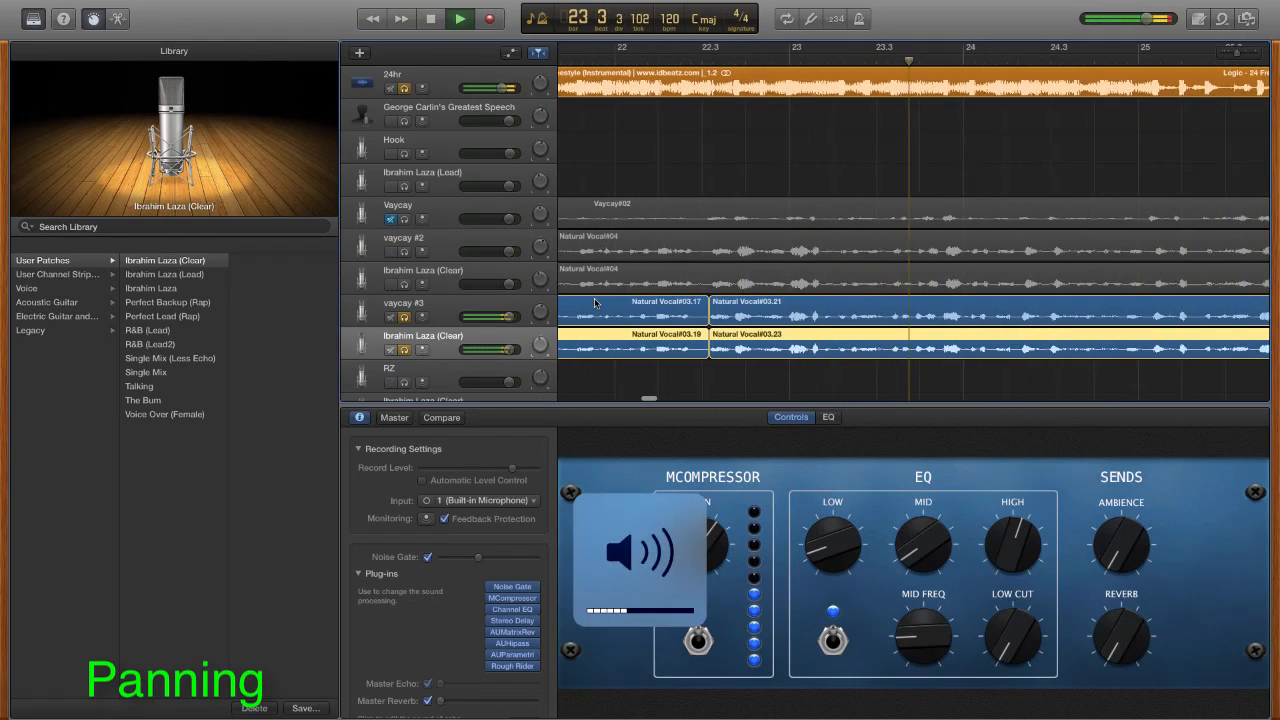
{"action": "left_click", "coordinate": [430, 19]}
{"action": "scroll", "coordinate": [716, 143], "scroll_direction": "left", "scroll_amount": 15}
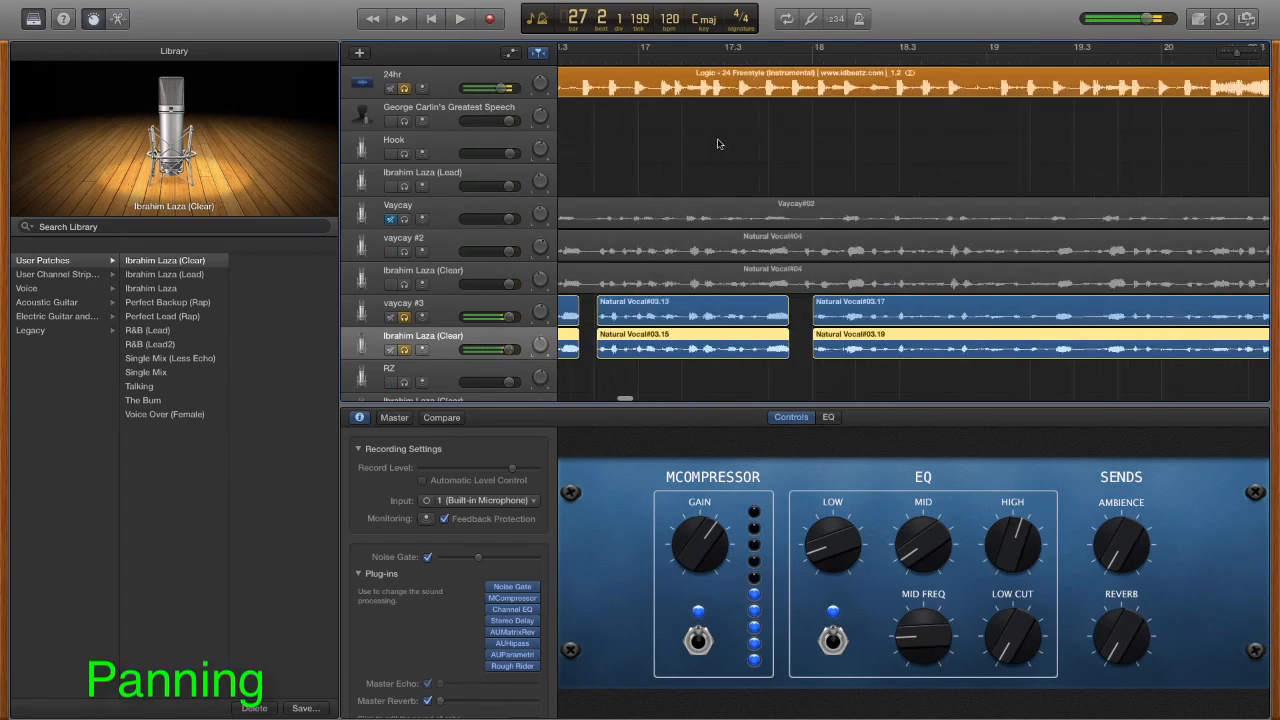
- Switch the position display to Time and place the playhead at about 0:18
{"action": "scroll", "coordinate": [716, 143], "scroll_direction": "right", "scroll_amount": 5}
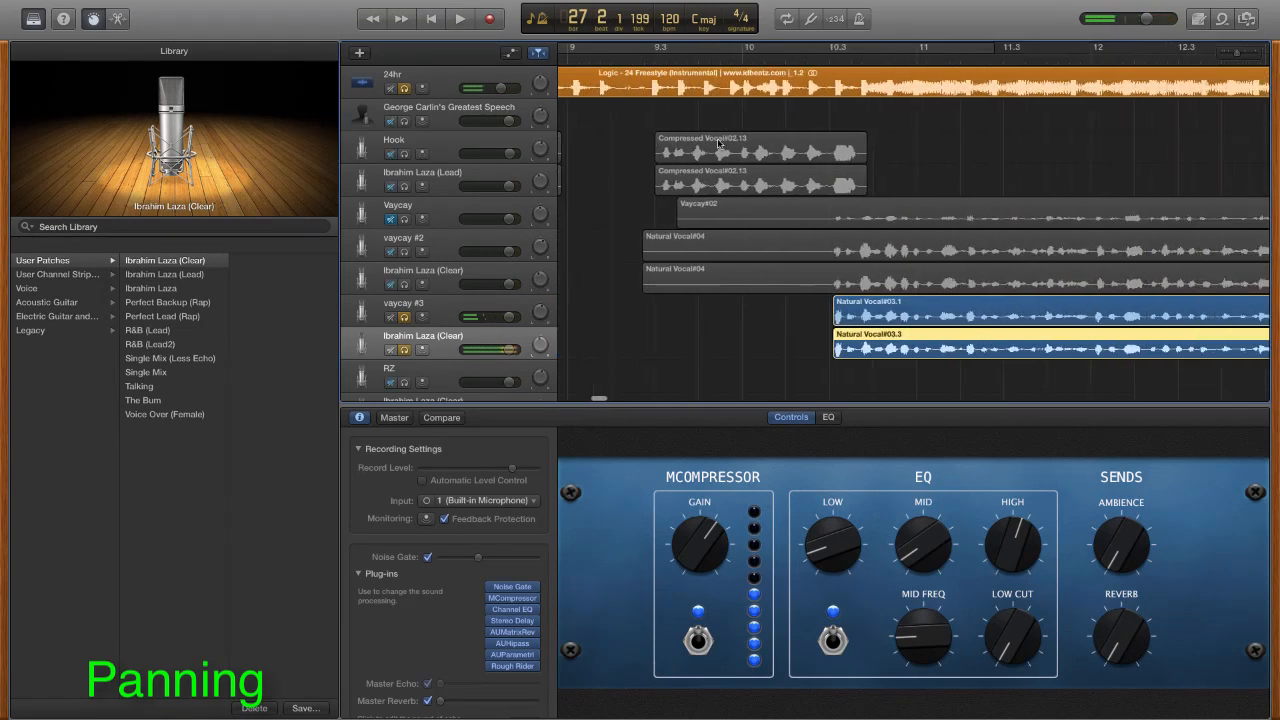
{"action": "left_click", "coordinate": [536, 19]}
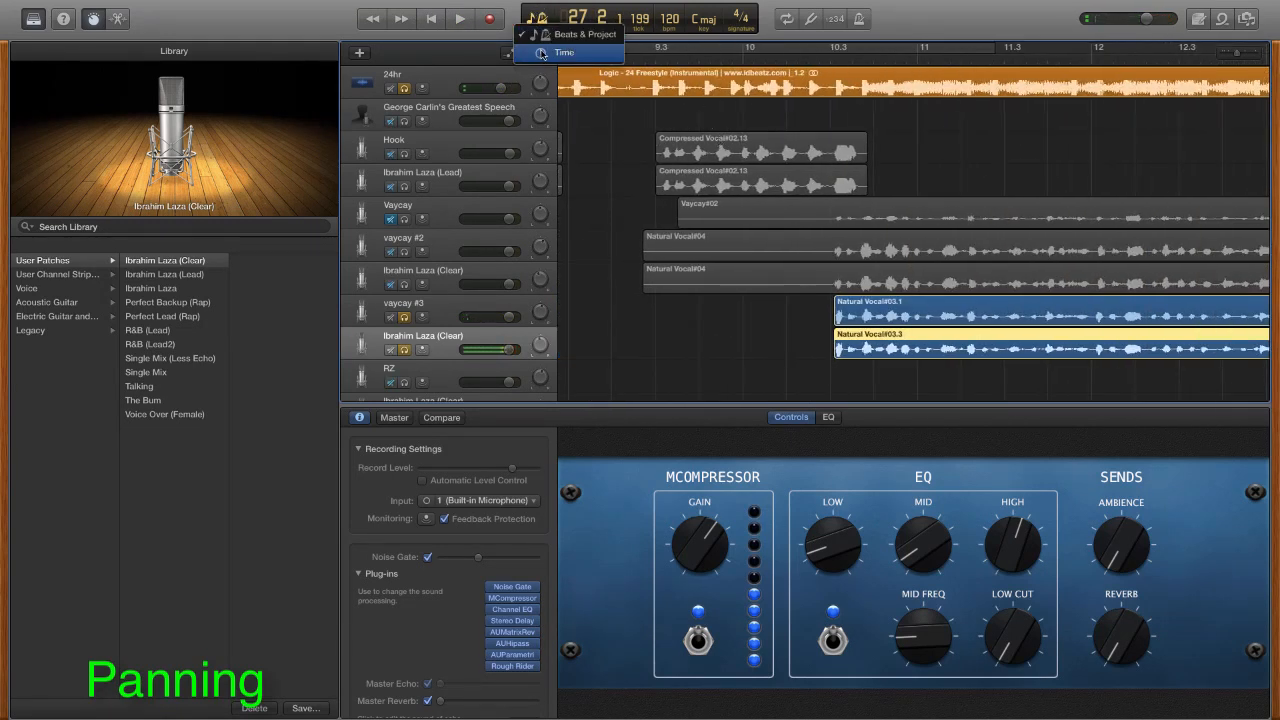
{"action": "left_click", "coordinate": [545, 51]}
{"action": "left_click", "coordinate": [775, 48]}
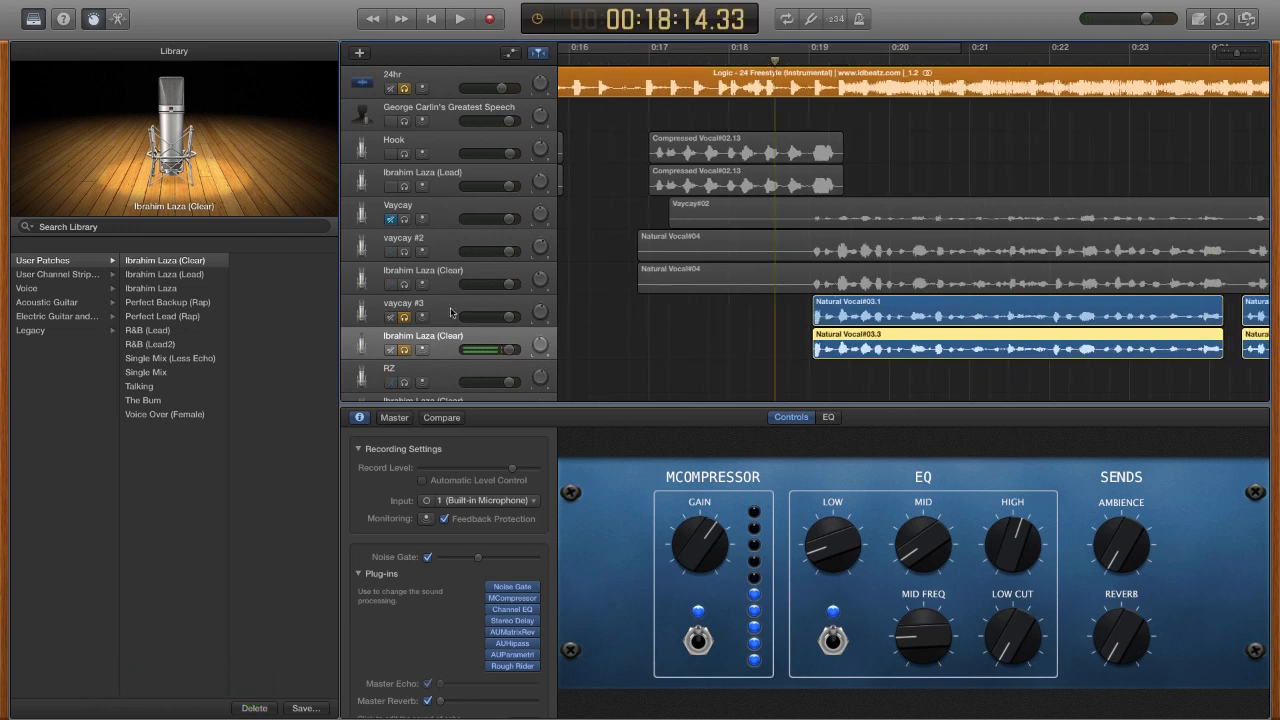
- Compare the mix with the master Limiter on and off by playing from about 0:18 to 0:24
{"action": "left_click", "coordinate": [396, 418]}
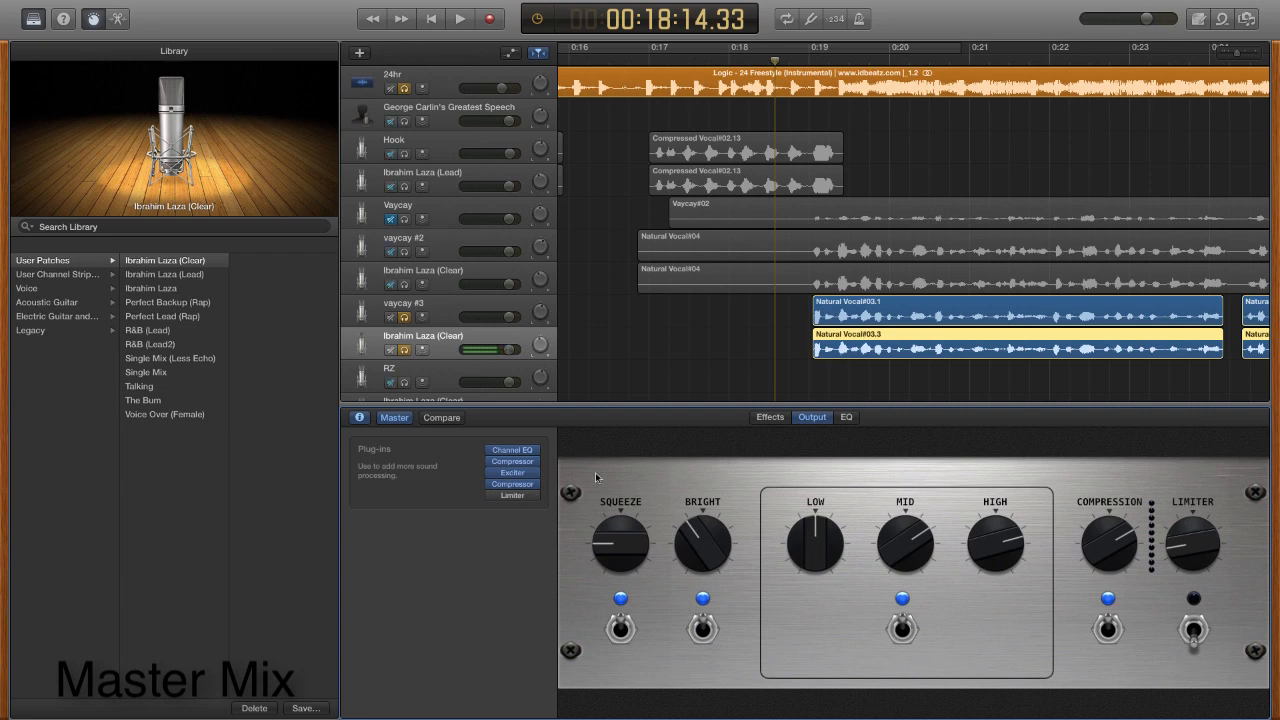
{"action": "left_click", "coordinate": [492, 495]}
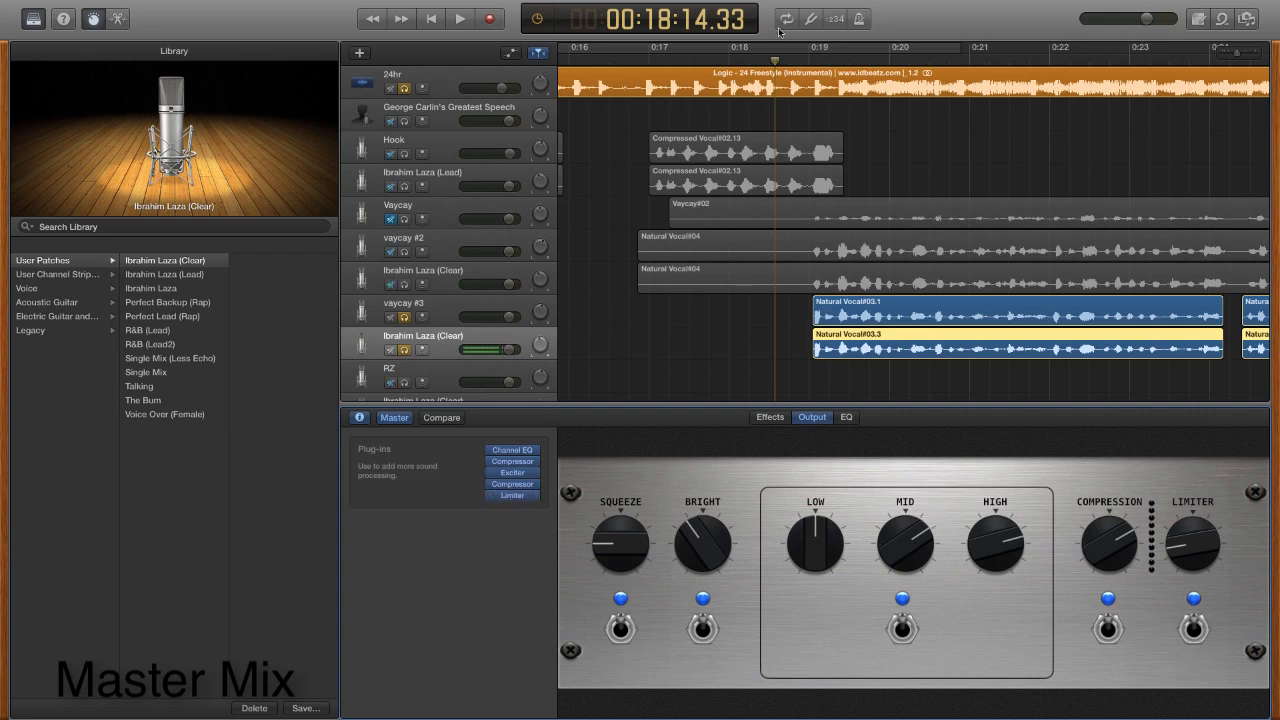
{"action": "left_click", "coordinate": [458, 19]}
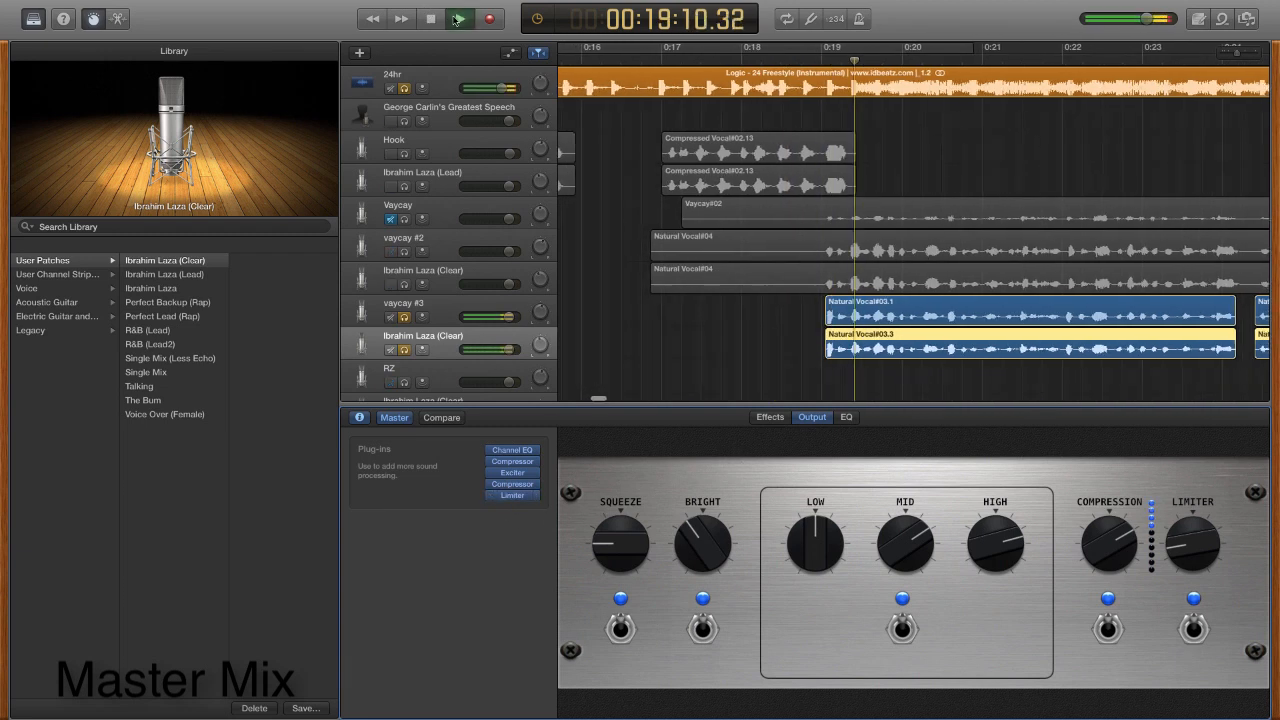
{"action": "left_click", "coordinate": [492, 495]}
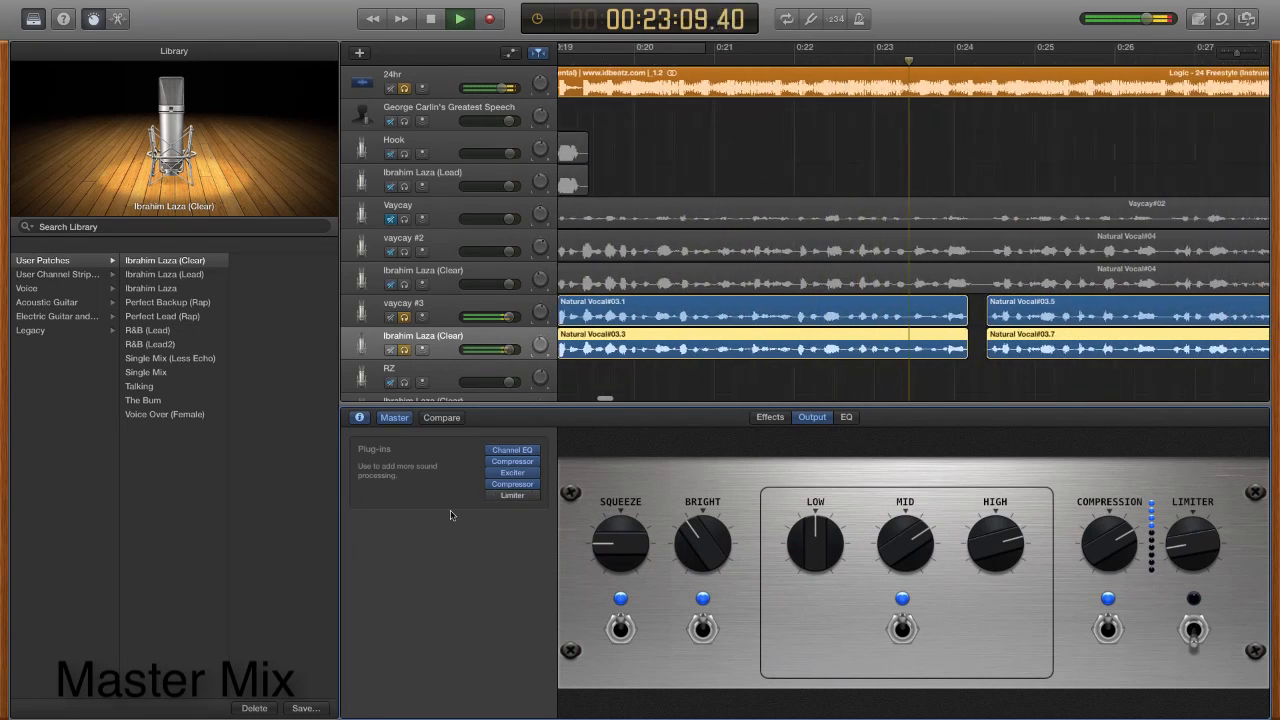
{"action": "left_click", "coordinate": [433, 18]}
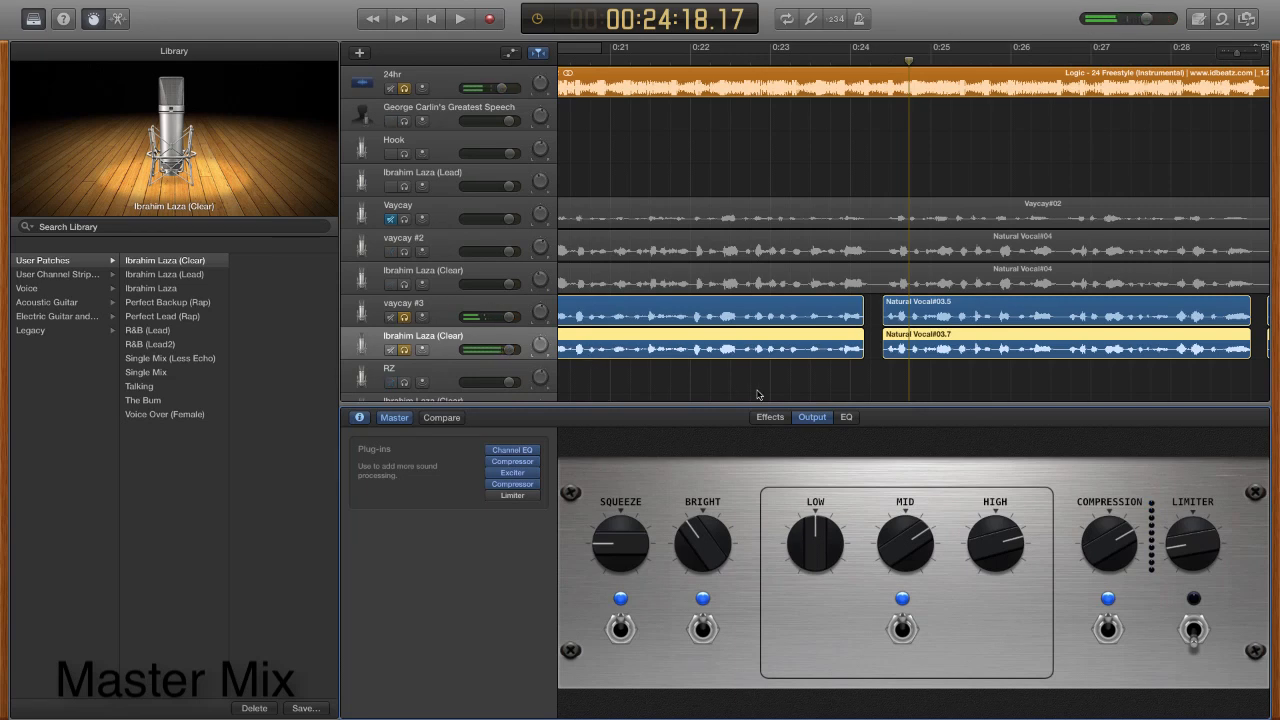
- Open the master EQ and look through its Mastering presets, leaving Final Mix - Hip Hop selected
{"action": "left_click", "coordinate": [846, 418]}
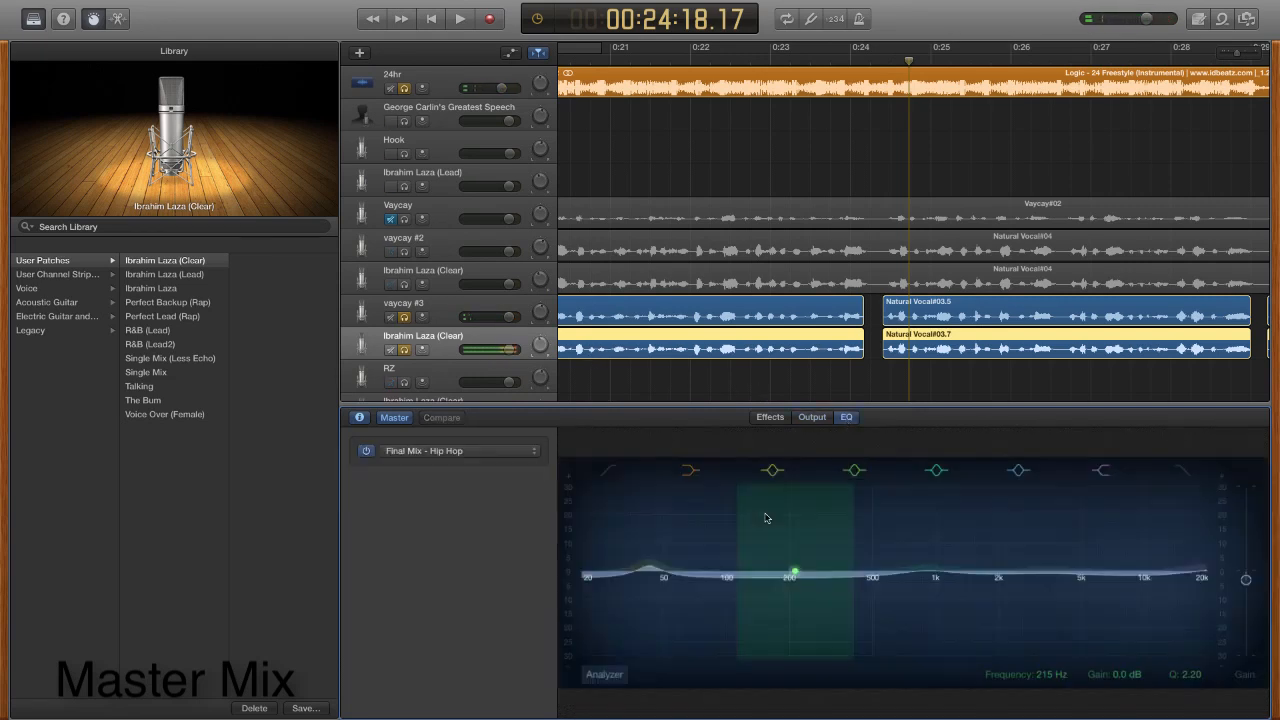
{"action": "left_click", "coordinate": [540, 450]}
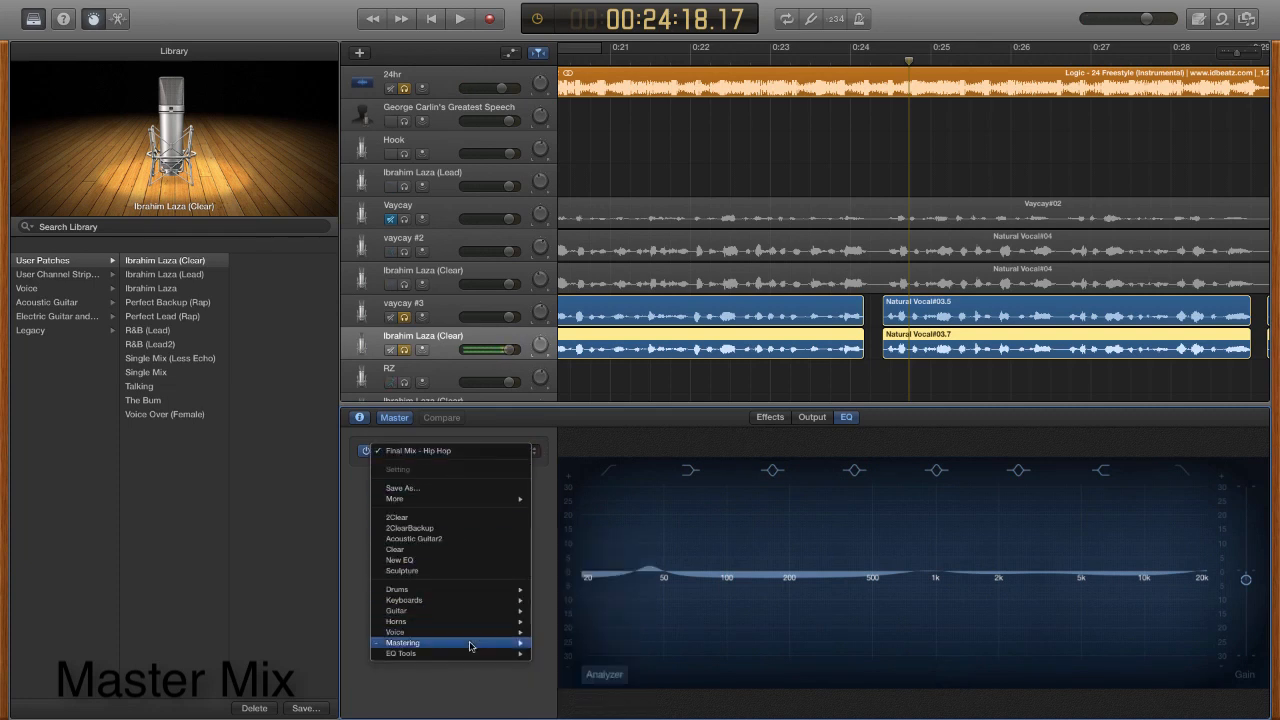
{"action": "mouse_move", "coordinate": [480, 643]}
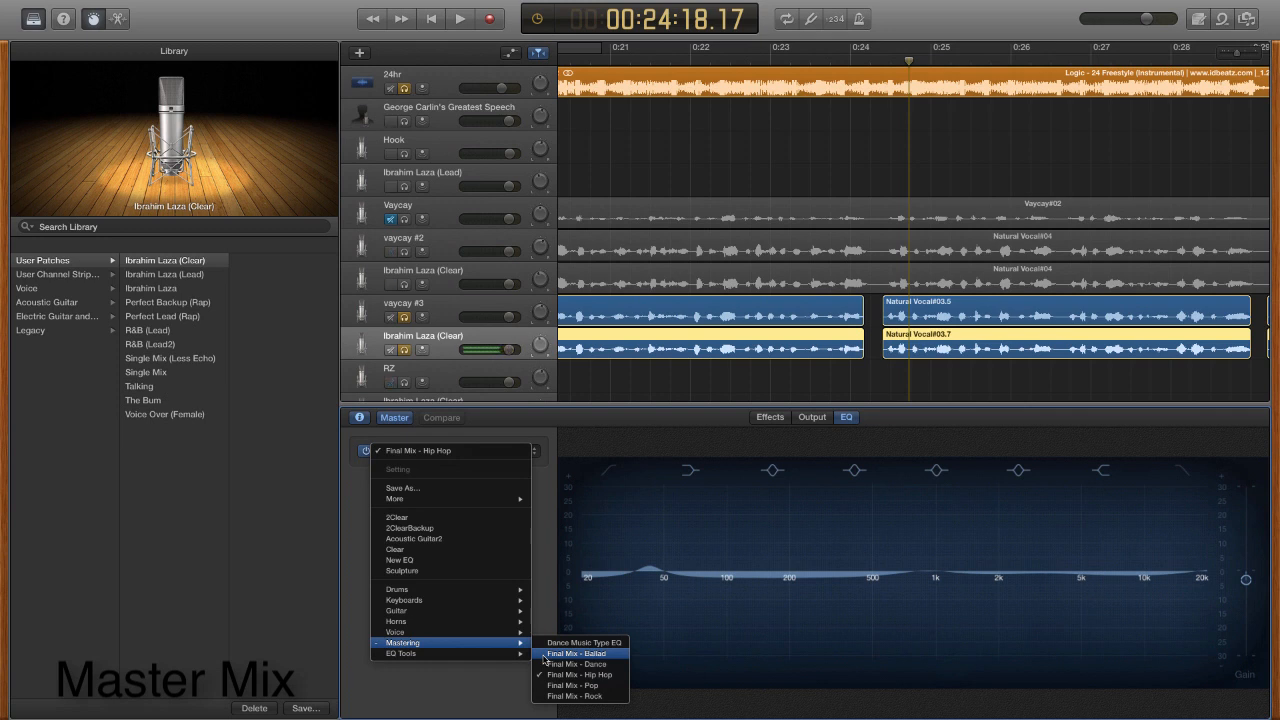
{"action": "left_click", "coordinate": [427, 340]}
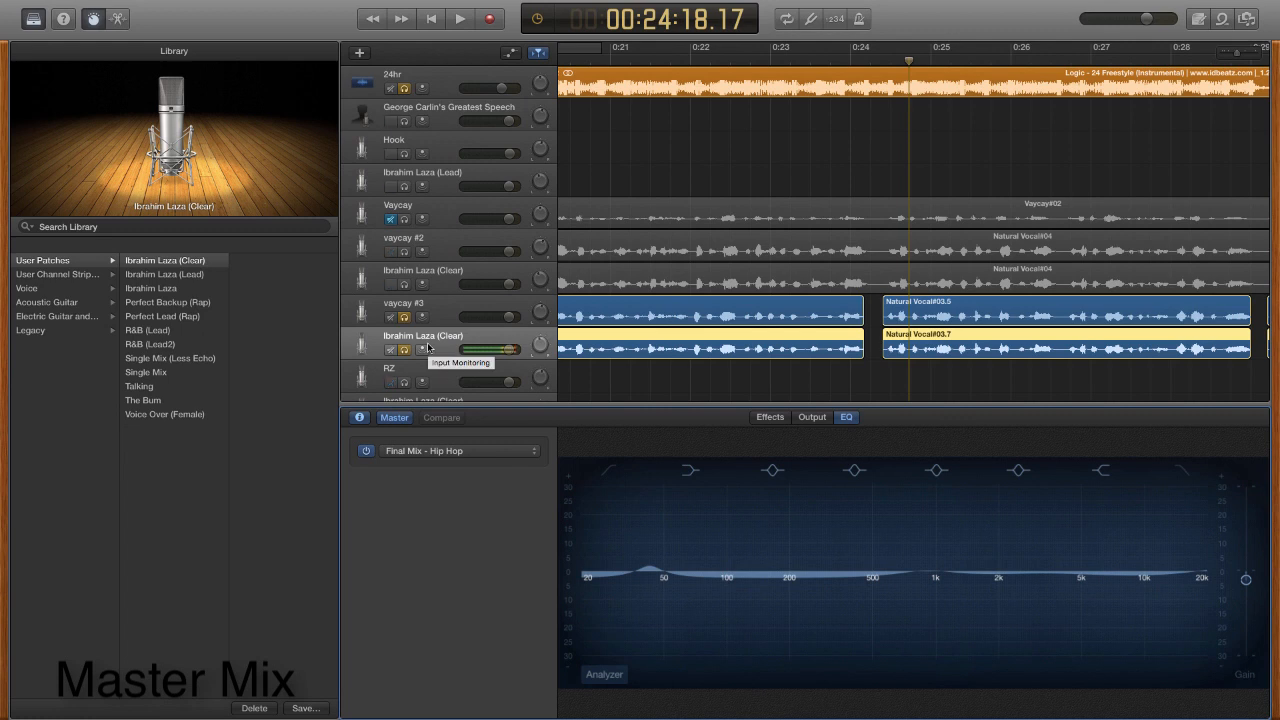
- Solo the George Carlin's Greatest Speech track as well and play the song from its start to about 0:09
{"action": "scroll", "coordinate": [688, 181], "scroll_direction": "left", "scroll_amount": 5}
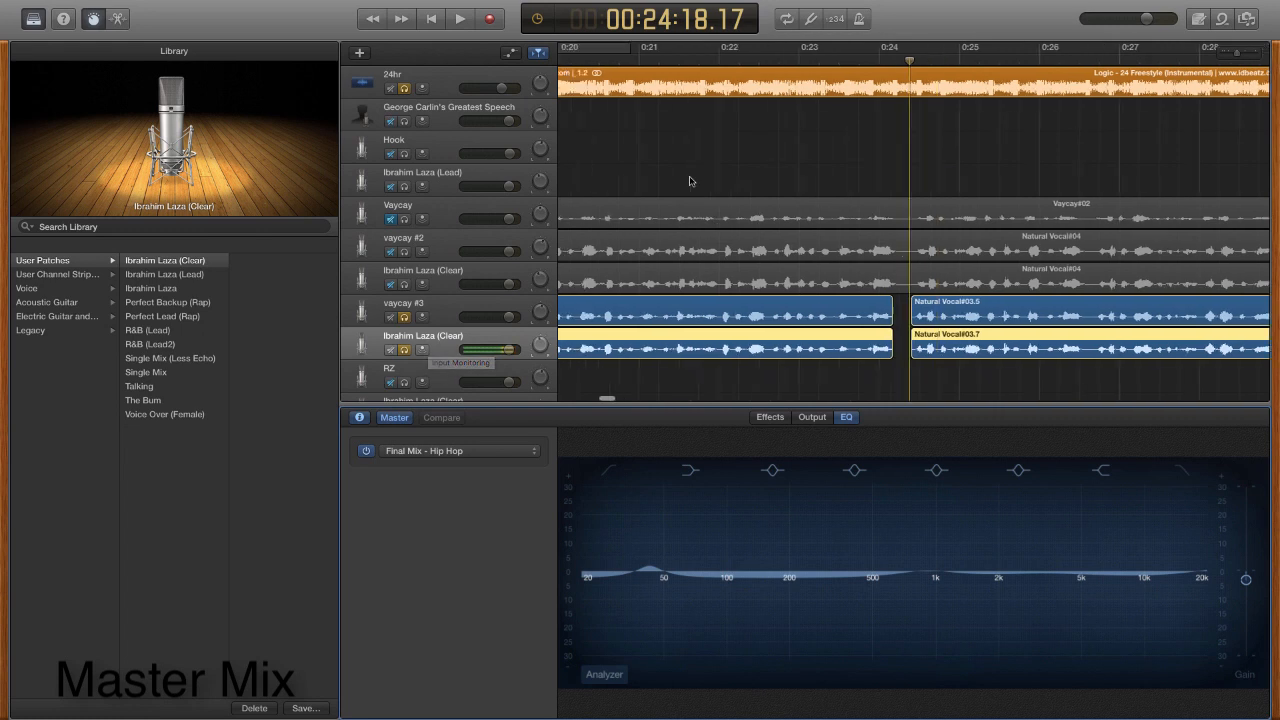
{"action": "scroll", "coordinate": [688, 181], "scroll_direction": "left", "scroll_amount": 15}
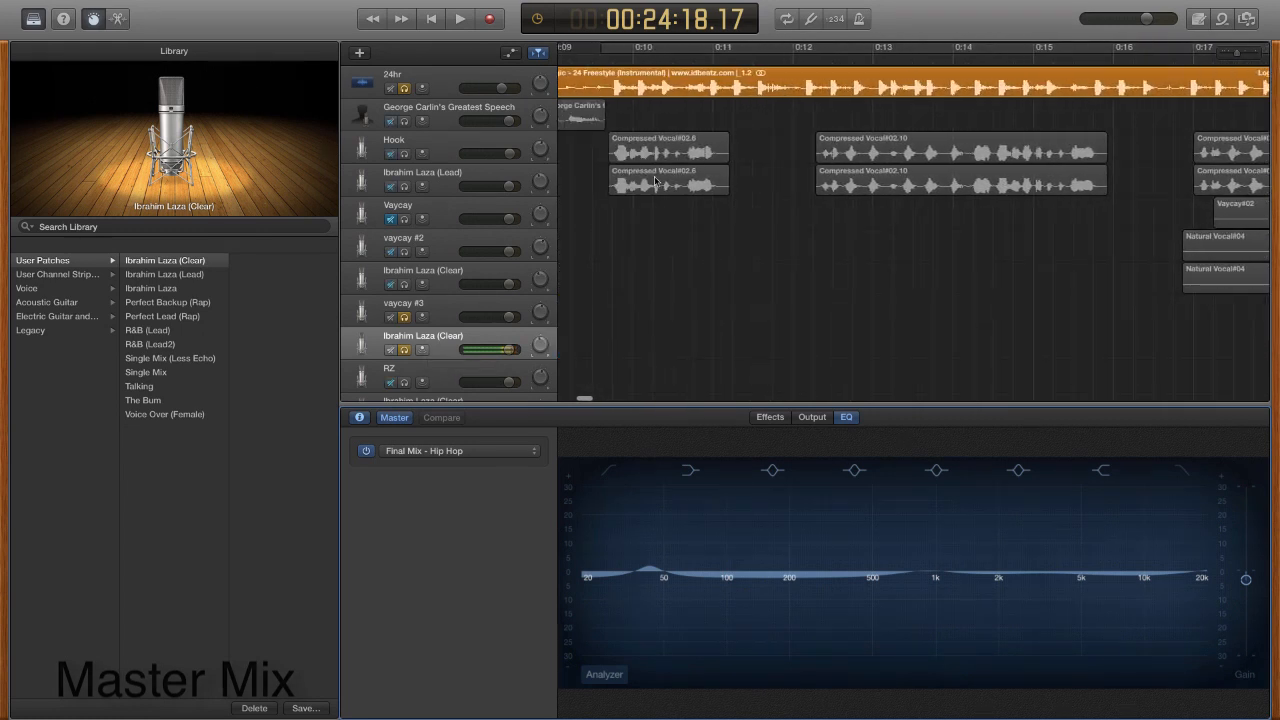
{"action": "scroll", "coordinate": [655, 181], "scroll_direction": "left", "scroll_amount": 2}
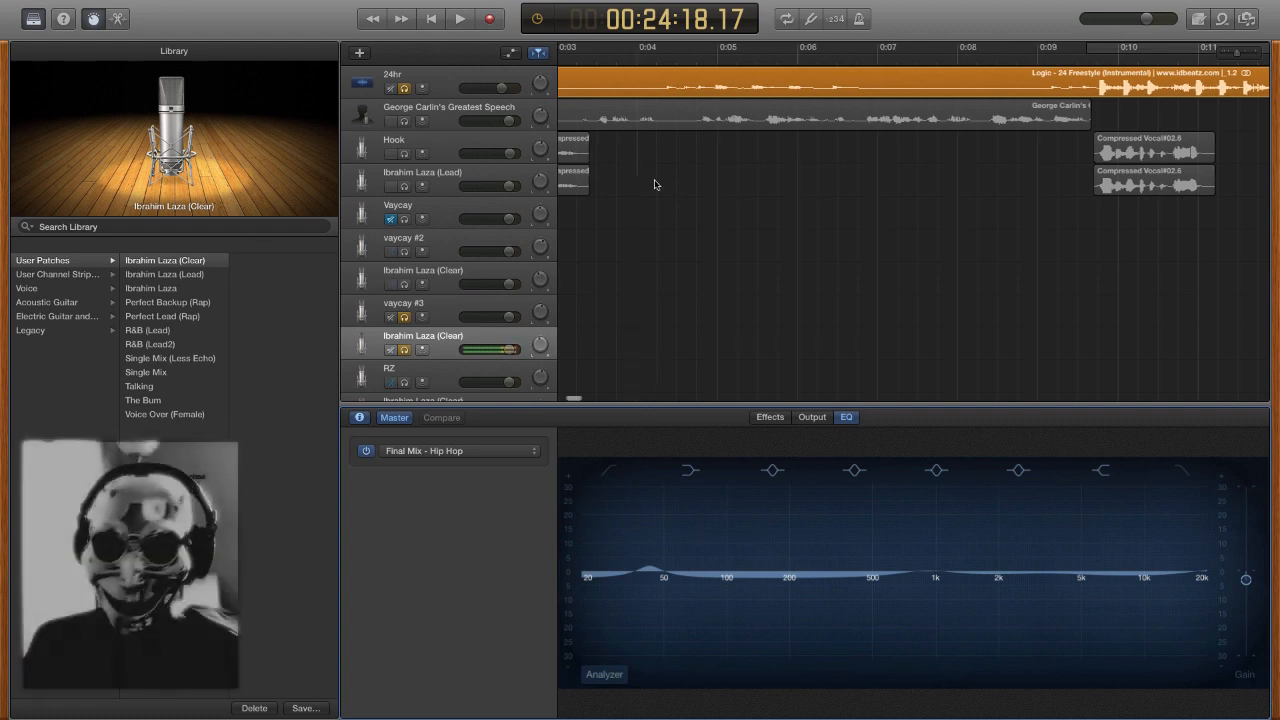
{"action": "scroll", "coordinate": [654, 180], "scroll_direction": "left", "scroll_amount": 5}
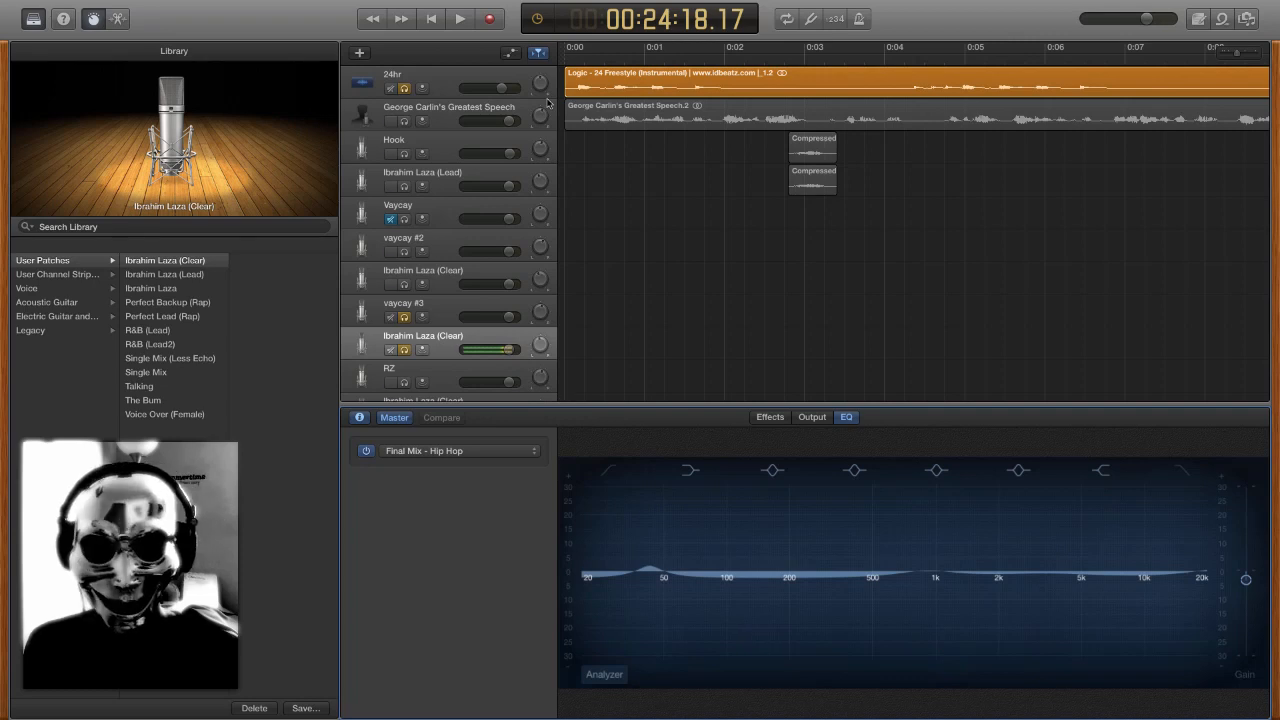
{"action": "left_click", "coordinate": [404, 122]}
{"action": "left_click_drag", "start_coordinate": [580, 54], "coordinate": [552, 52]}
{"action": "left_click", "coordinate": [460, 18]}
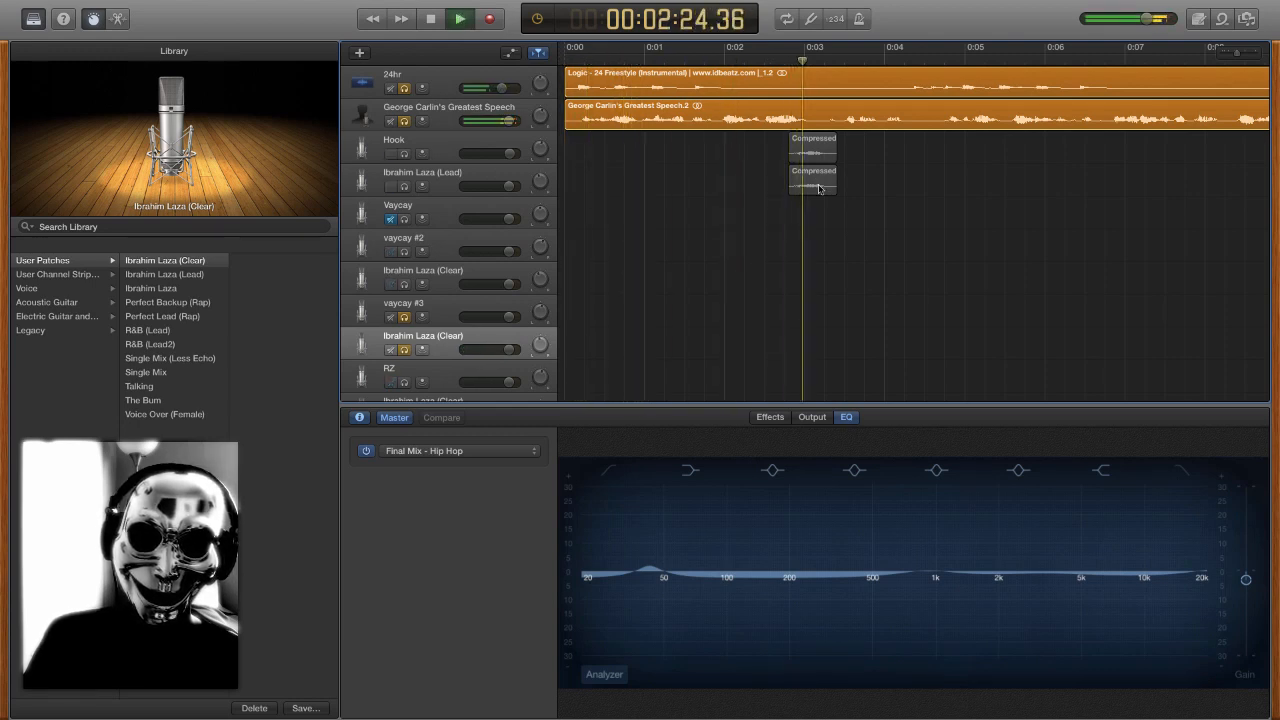
{"action": "scroll", "coordinate": [819, 189], "scroll_direction": "right", "scroll_amount": 10}
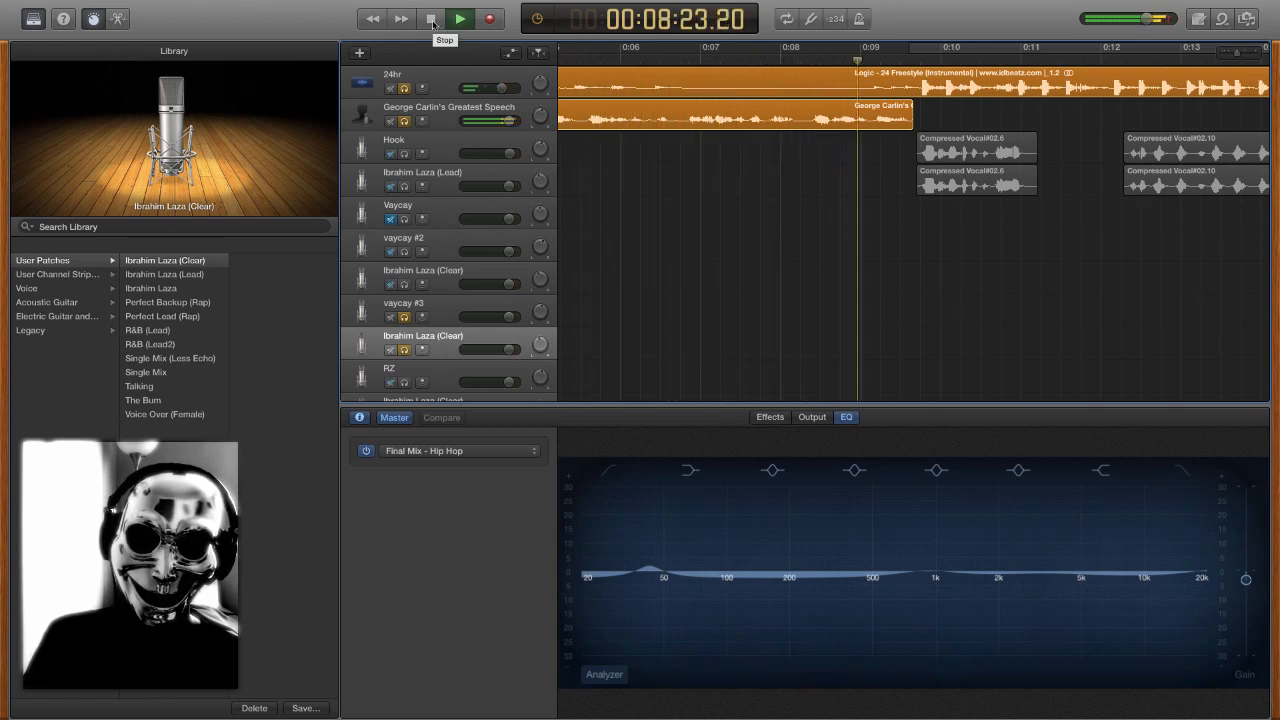
{"action": "left_click", "coordinate": [431, 19]}
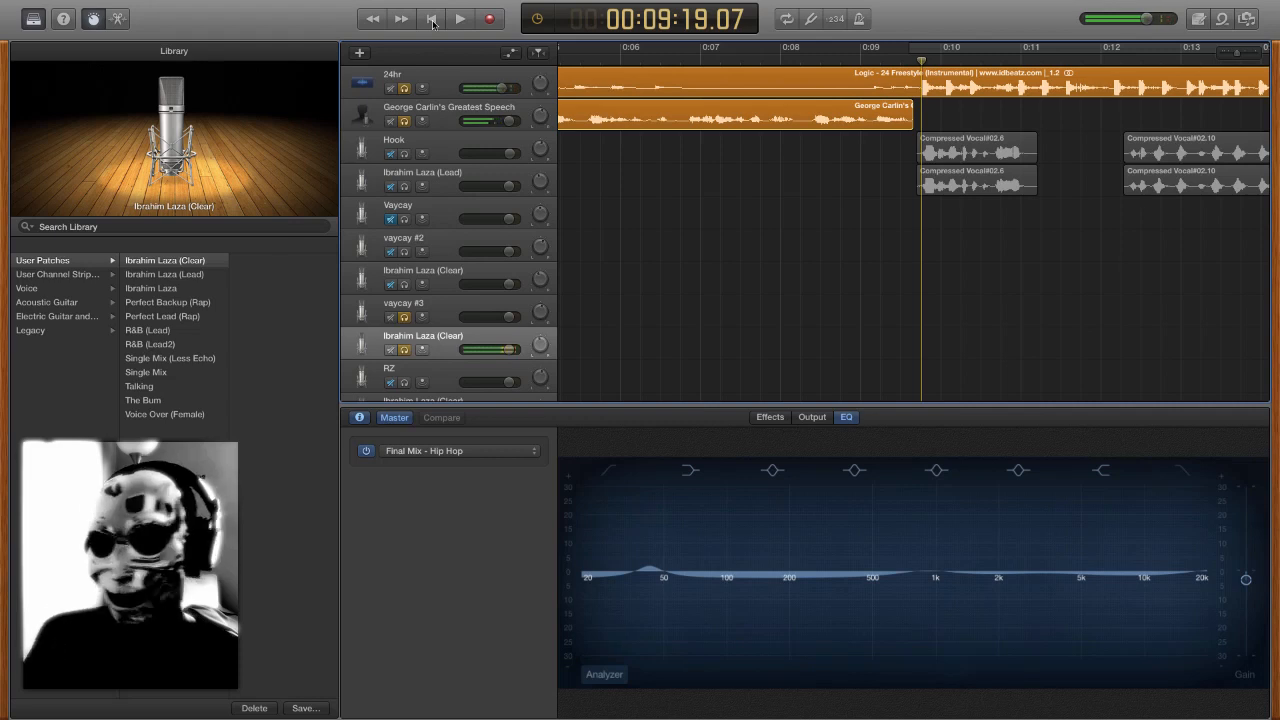